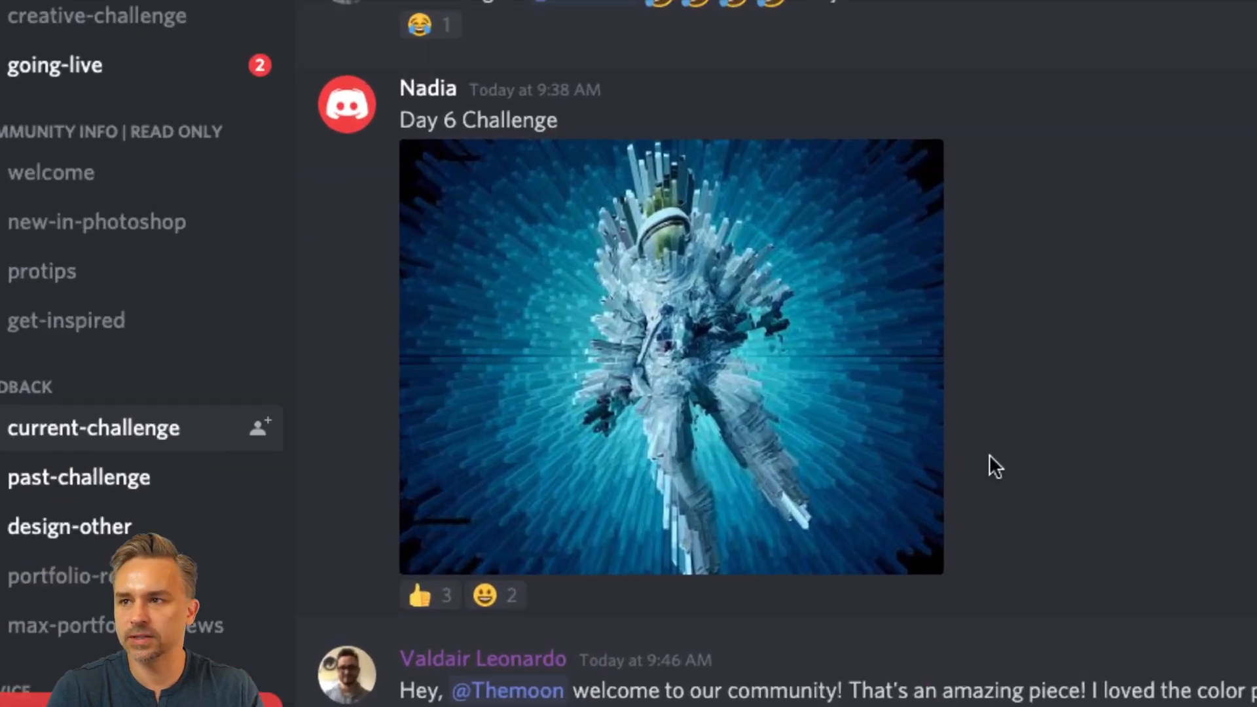
# Step: Look through the Day 6 Challenge astronaut artwork and the earlier submissions and feedback in the current-challenge channel
pyautogui.scroll(2, 989, 454)
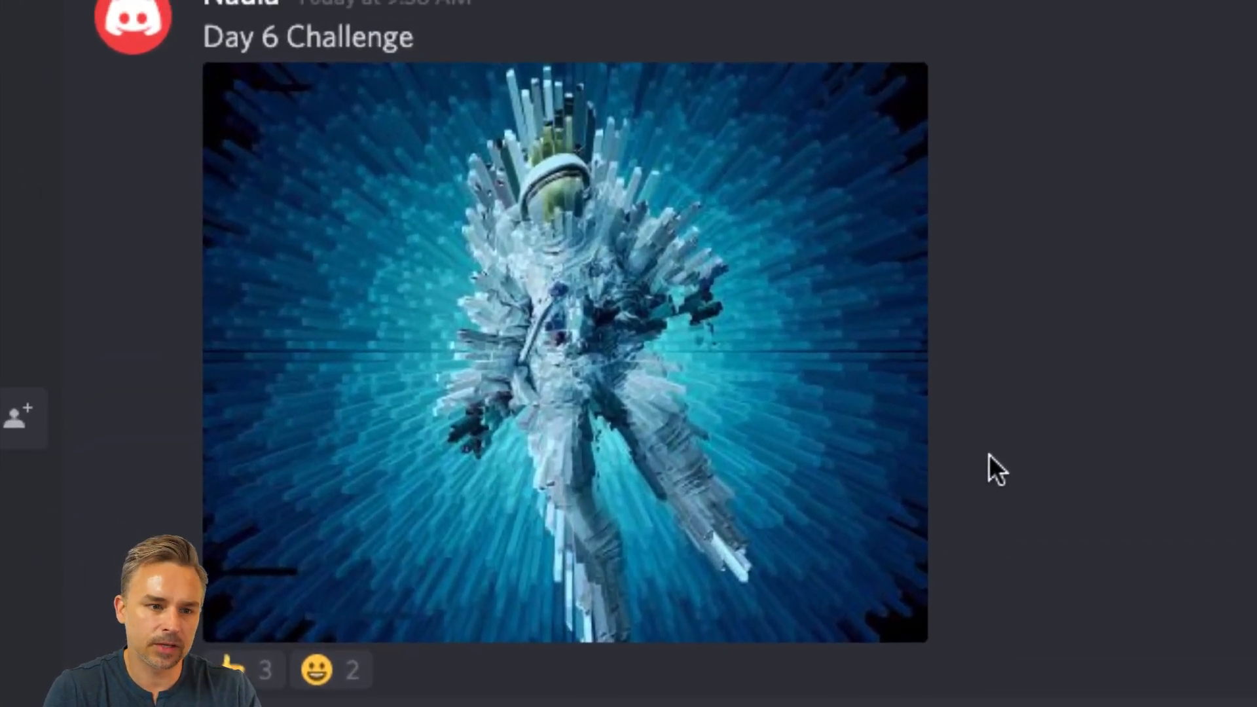
pyautogui.scroll(-1, 989, 454)
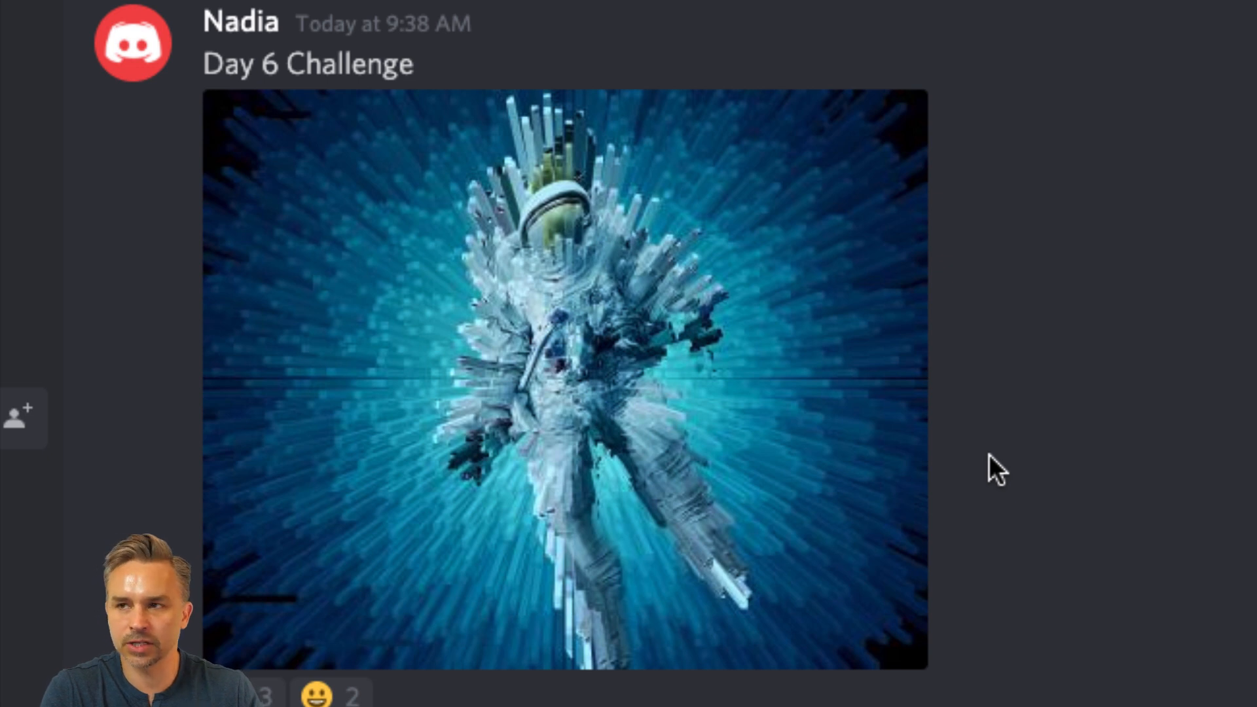
pyautogui.scroll(1, 989, 454)
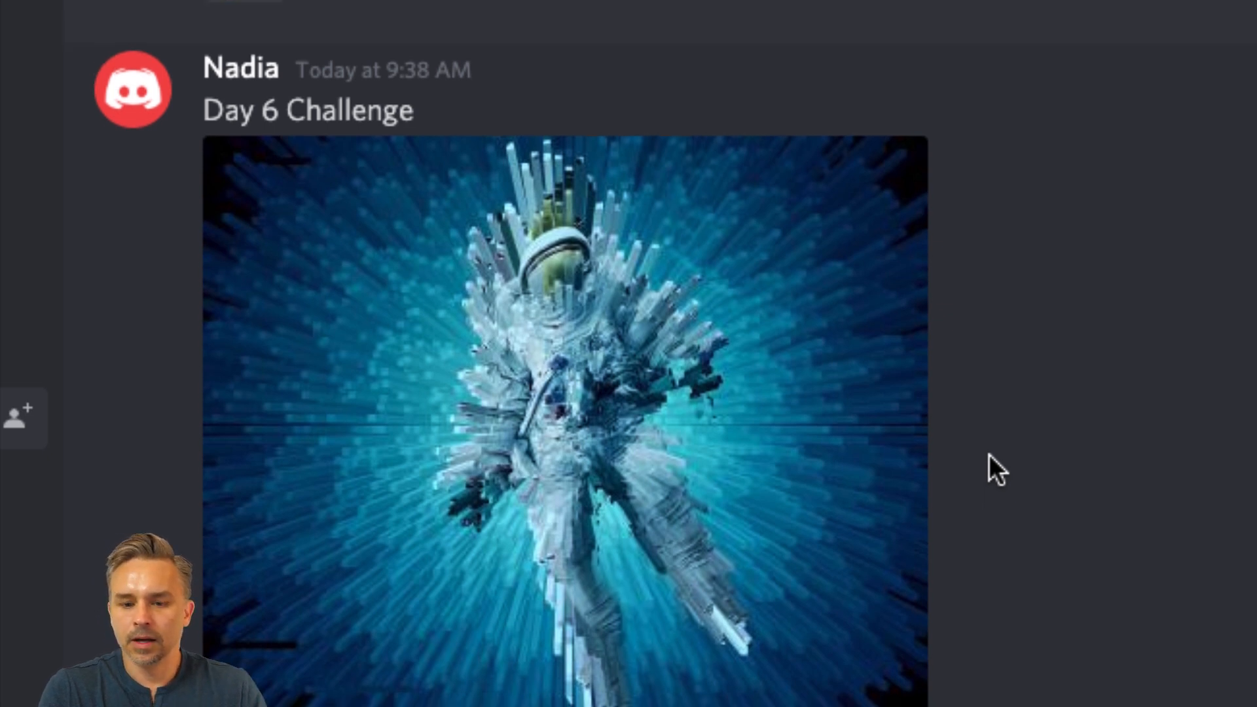
pyautogui.scroll(-2, 988, 454)
pyautogui.scroll(1, 989, 454)
pyautogui.scroll(15, 989, 454)
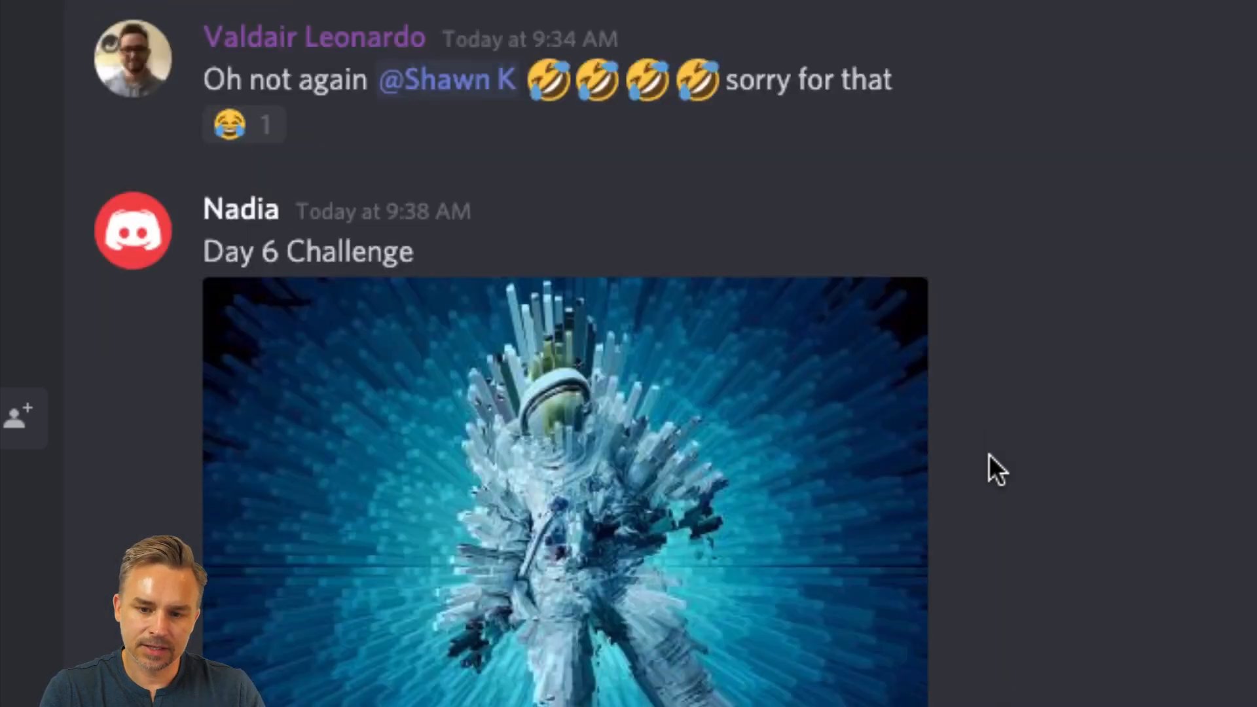
pyautogui.scroll(15, 989, 455)
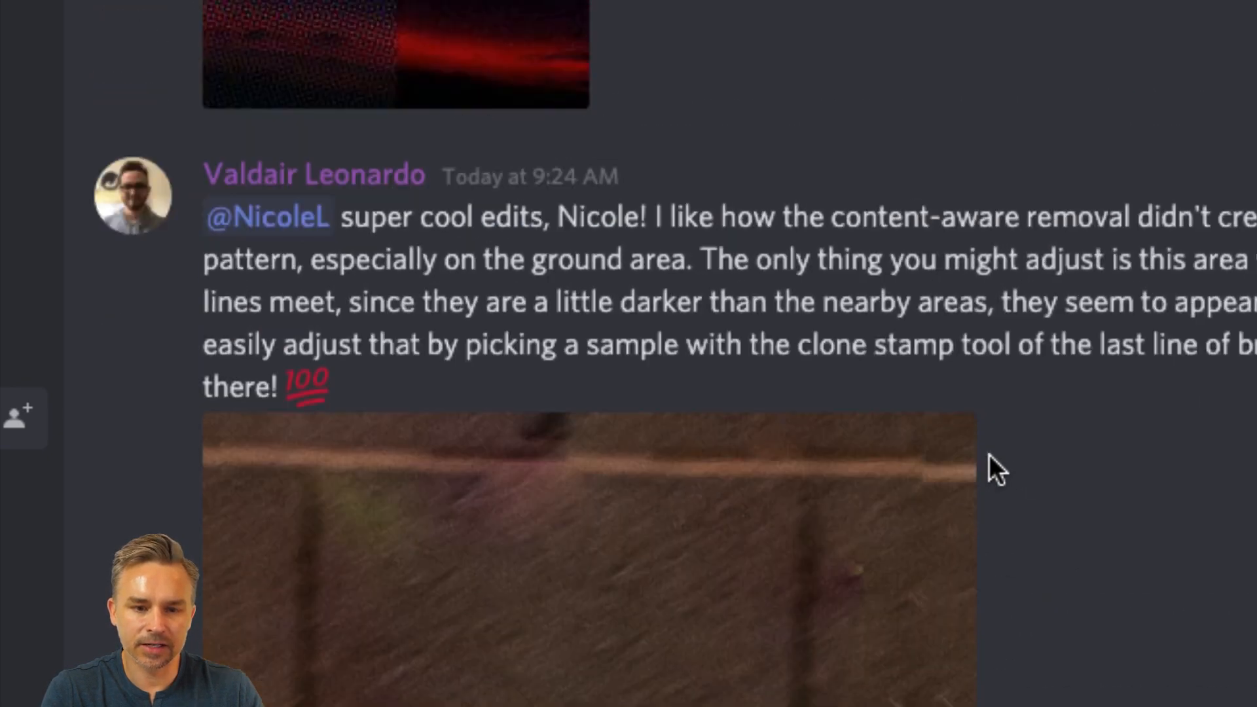
pyautogui.scroll(-3, 989, 454)
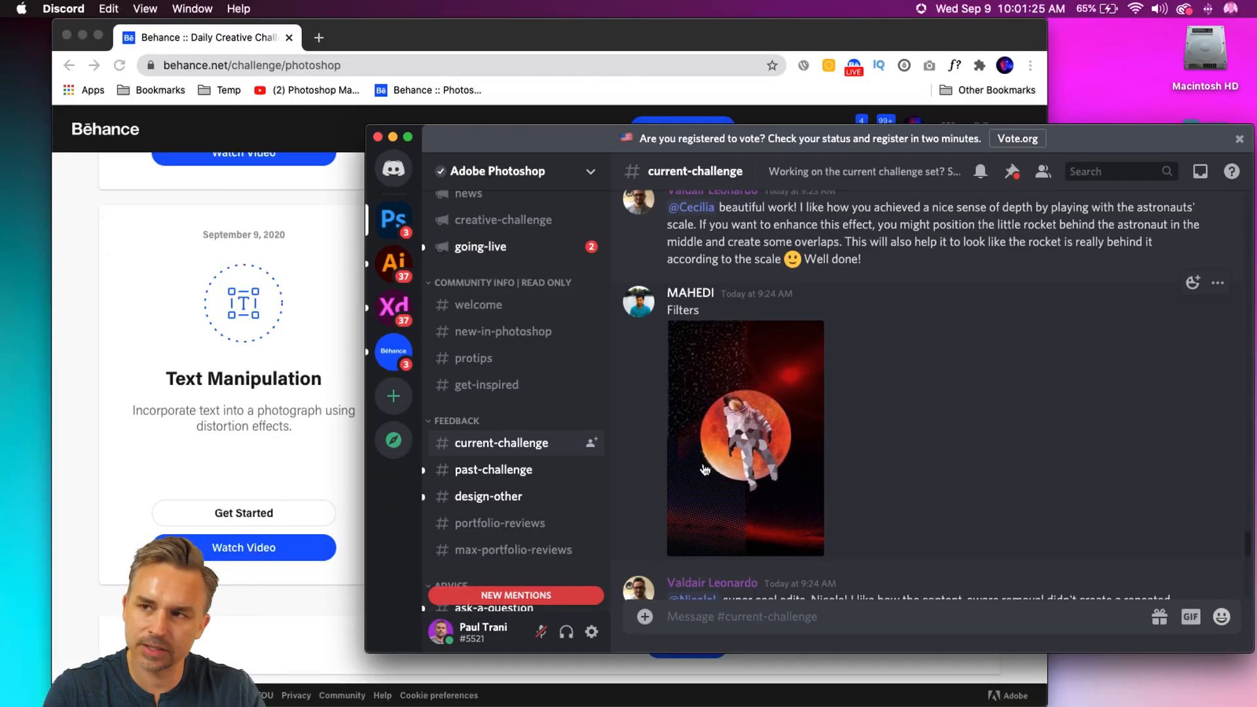
# Step: Add an emoji reaction to the "Filters" astronaut post in the current-challenge channel
pyautogui.click(1184, 283)
pyautogui.click(885, 357)
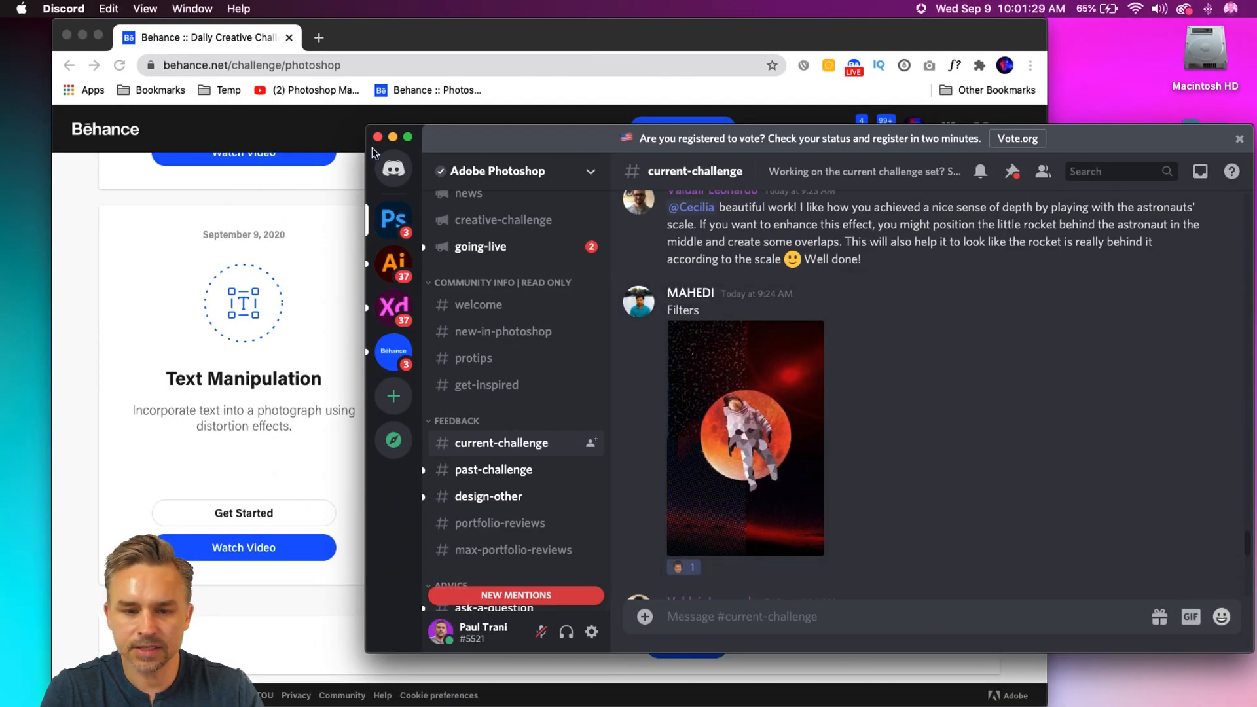
# Step: Minimize Discord, bring the Behance challenge page forward in Chrome, and widen the browser window on both sides
pyautogui.click(392, 137)
pyautogui.click(340, 38)
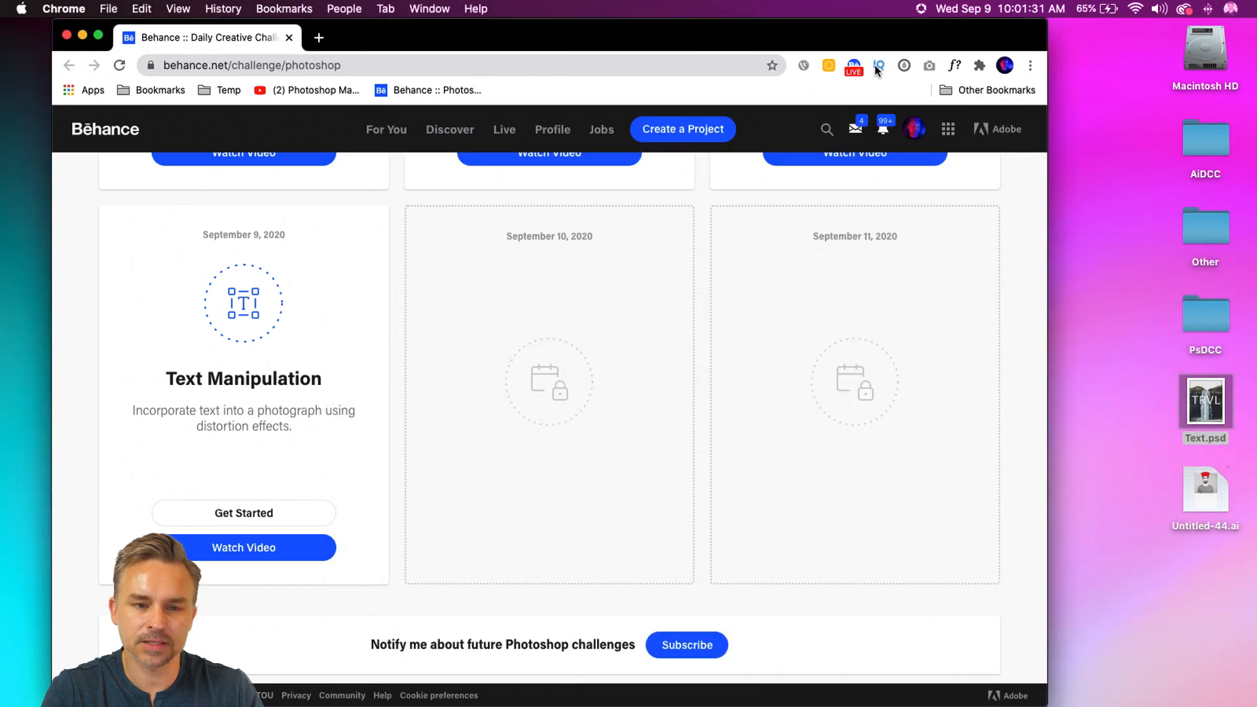
pyautogui.moveTo(1047, 21); pyautogui.dragTo(1174, 7)
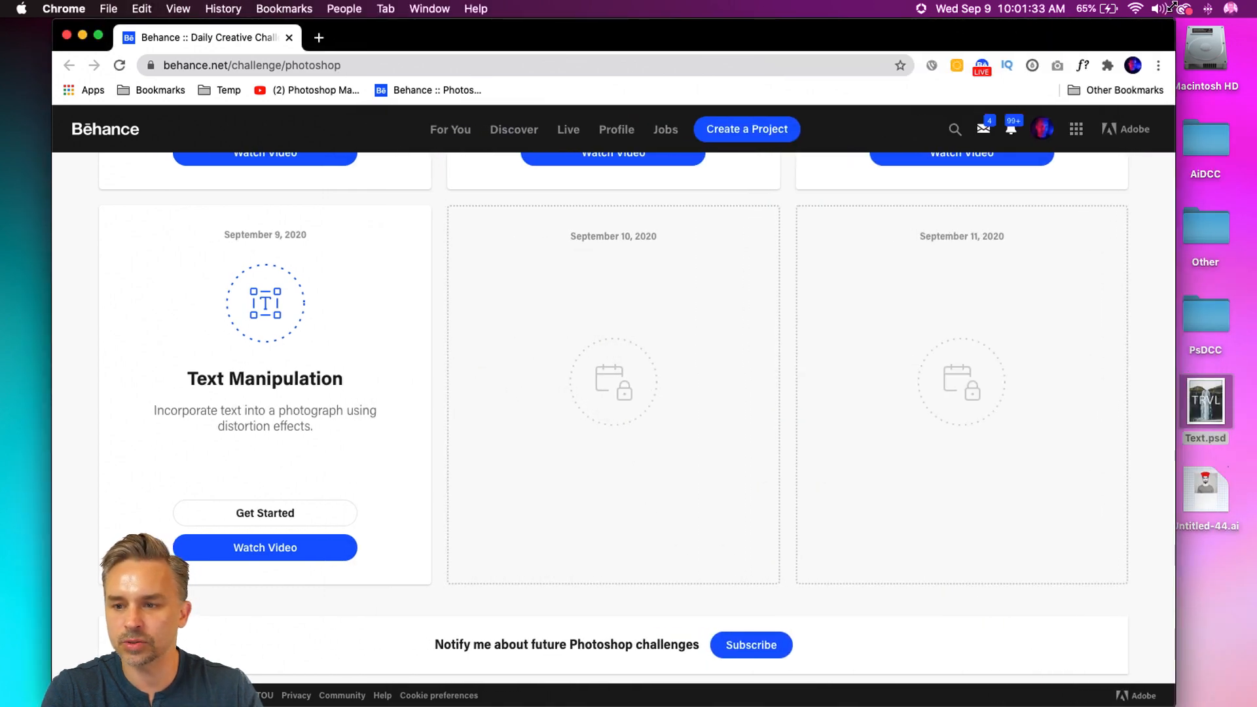
pyautogui.moveTo(52, 21); pyautogui.dragTo(24, 15)
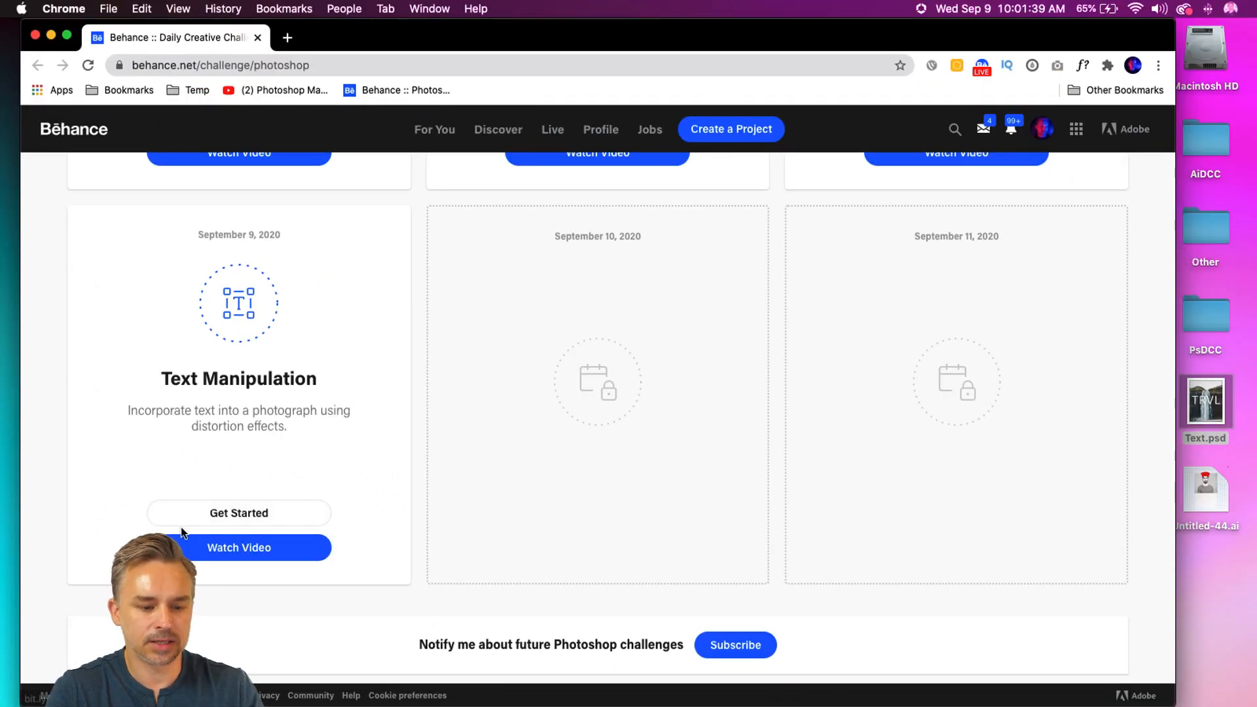
# Step: Open the starter files of the September 9 Text Manipulation challenge
pyautogui.click(331, 69)
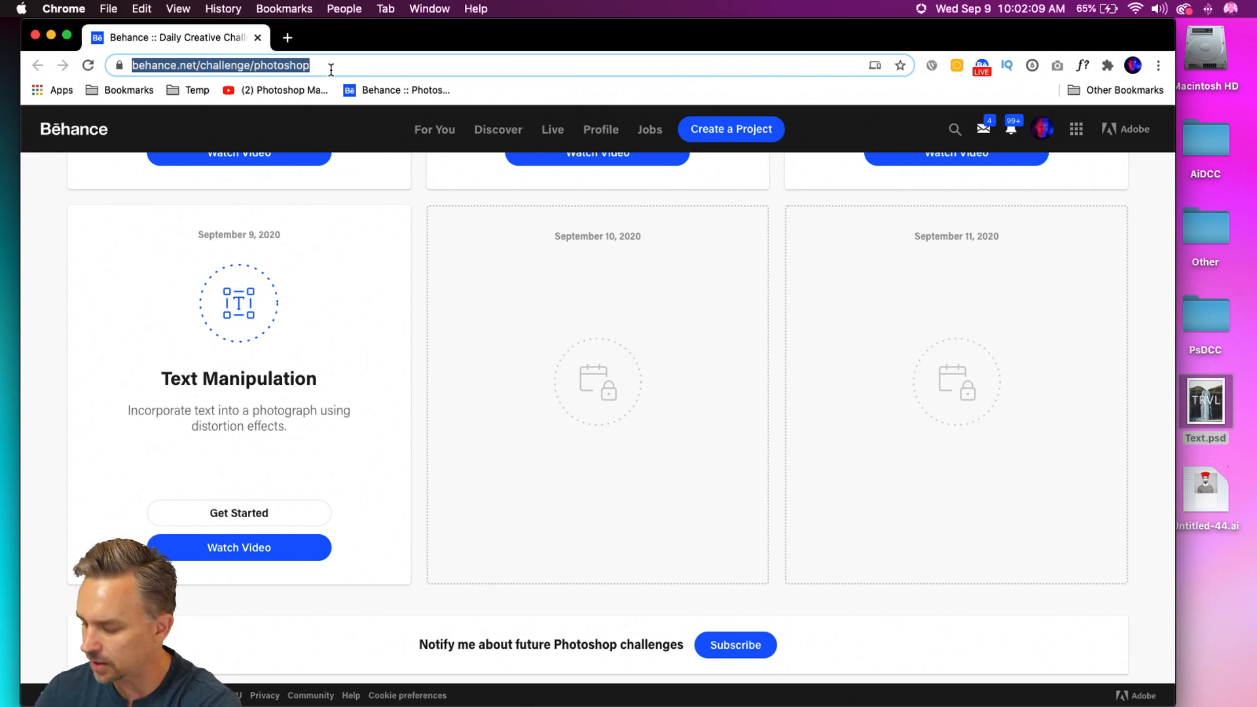
pyautogui.click(253, 517)
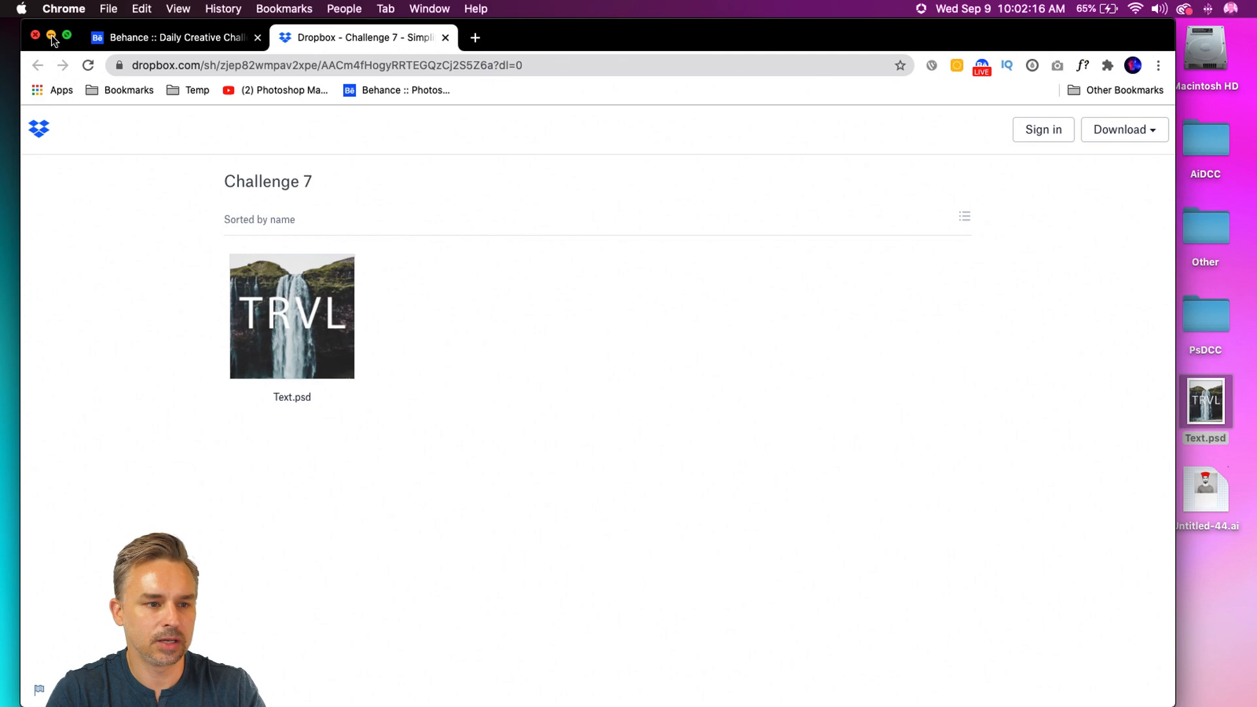
# Step: Minimize the browser, close the FINAL folder window, and switch to Photoshop with Text.psd open
pyautogui.click(51, 36)
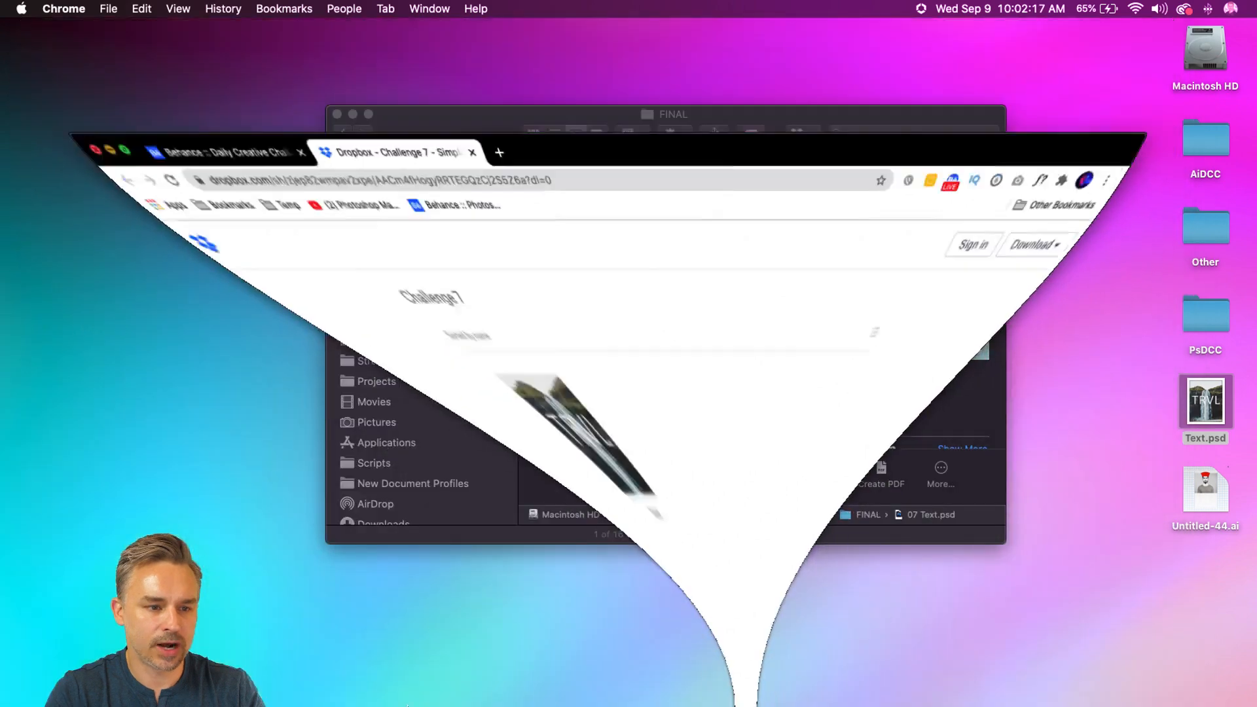
pyautogui.click(337, 115)
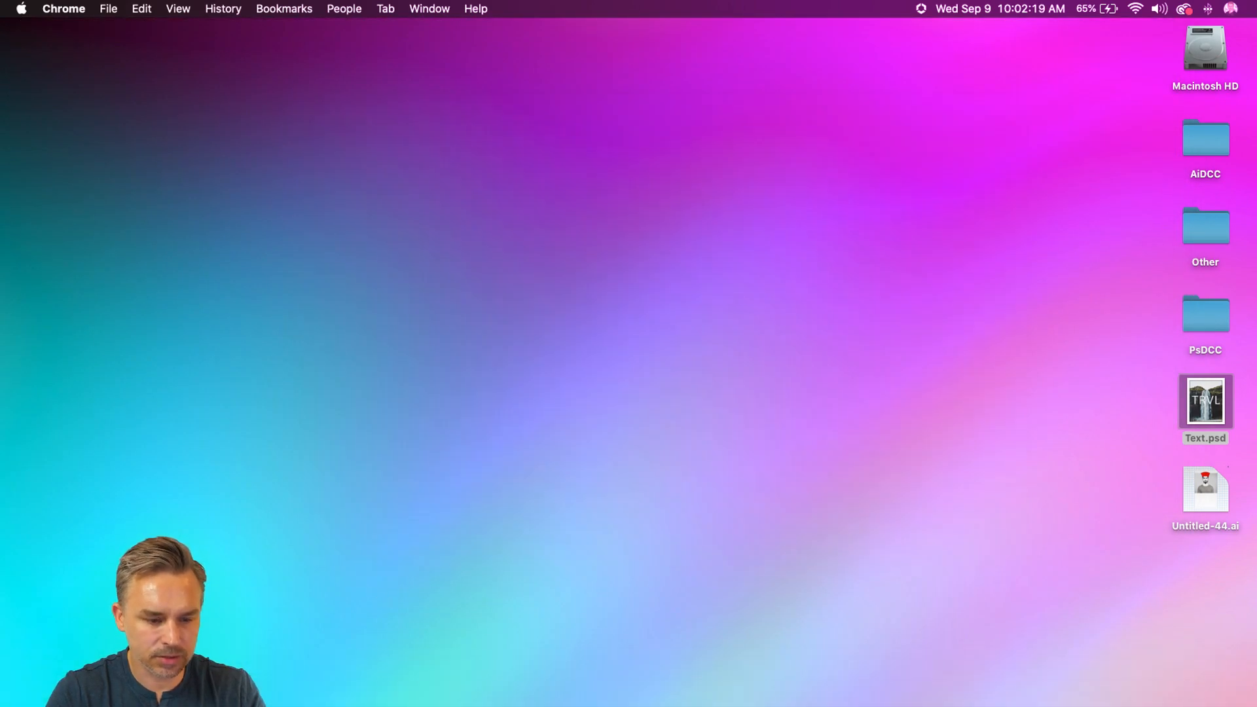
pyautogui.click(282, 701)
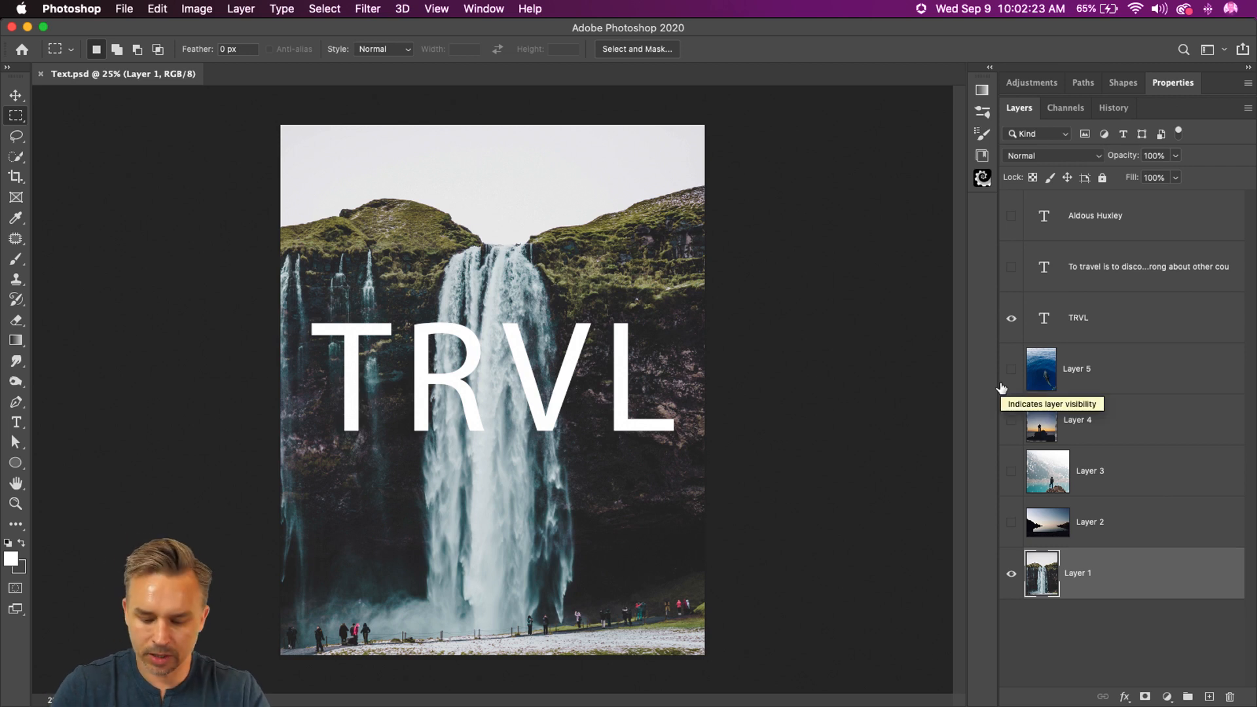
# Step: Move the TRVL text layer slightly down and left over the waterfall photo
pyautogui.press('super+0')
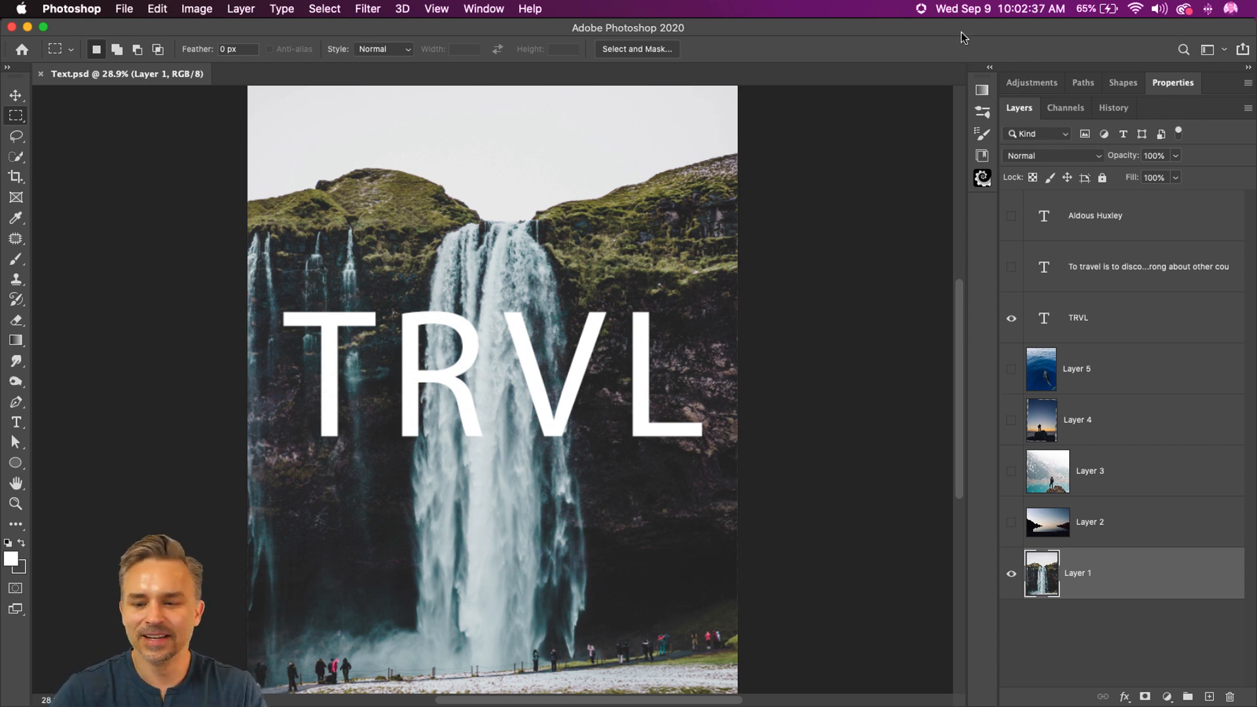
pyautogui.click(1088, 326)
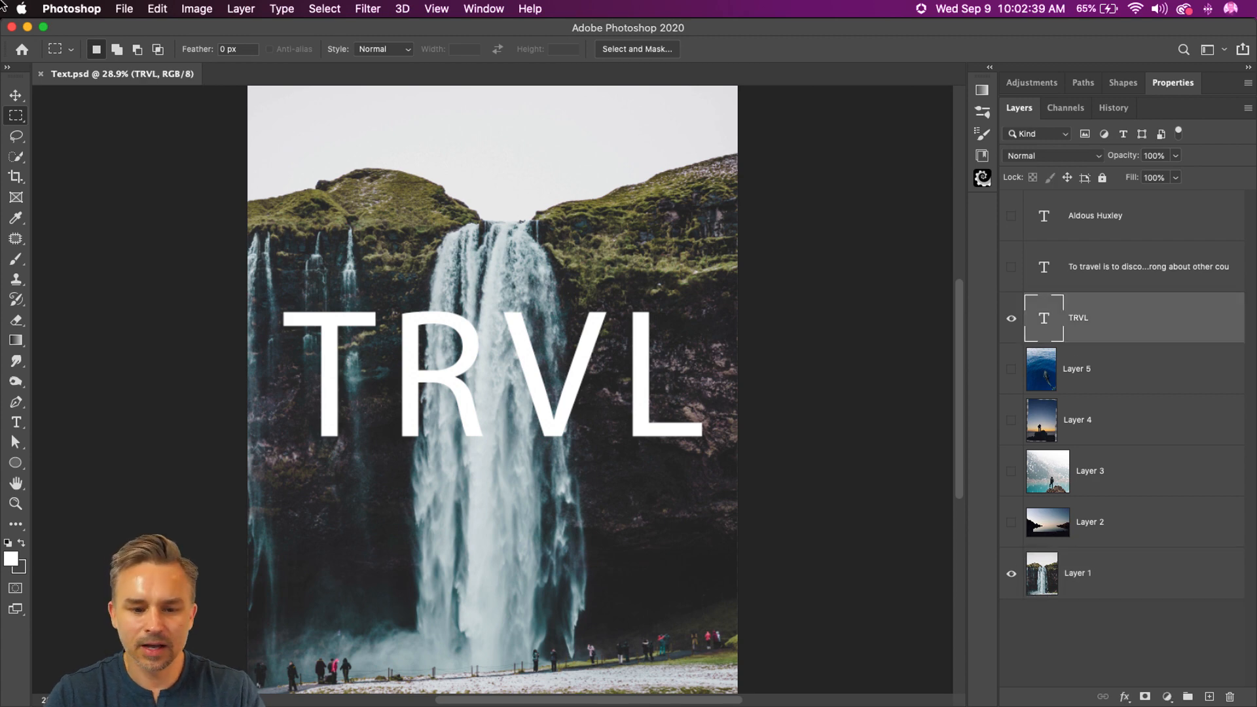
pyautogui.click(22, 99)
pyautogui.moveTo(491, 409)
pyautogui.mouseDown()
pyautogui.moveTo(655, 468)
pyautogui.moveTo(507, 419)
pyautogui.moveTo(524, 389)
pyautogui.moveTo(484, 414)
pyautogui.mouseUp()
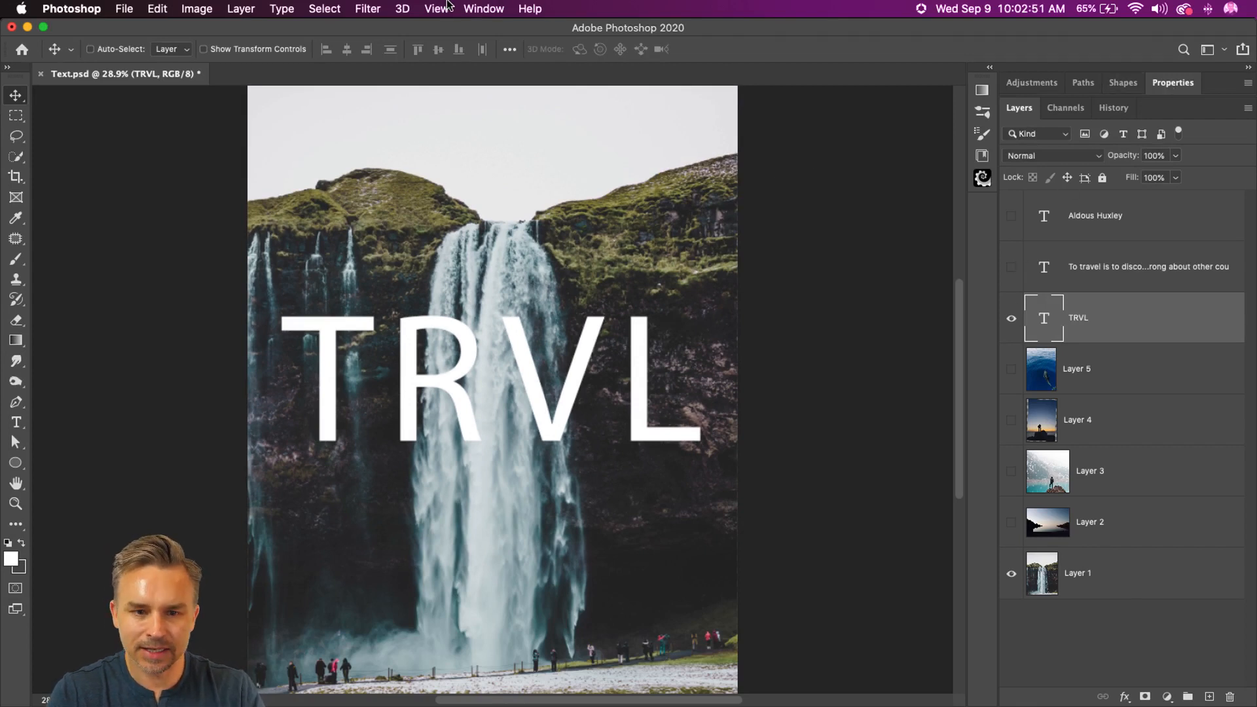
# Step: Display the Paragraph and Character settings and separate them into two floating groups
pyautogui.click(476, 6)
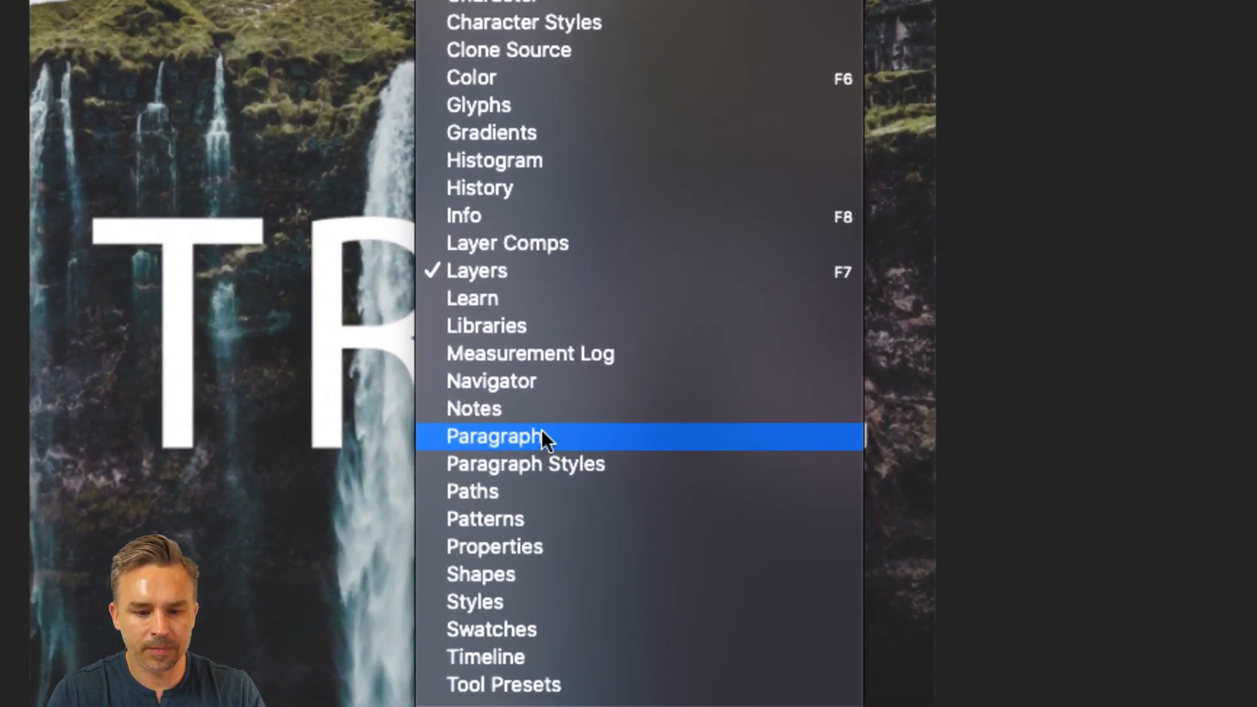
pyautogui.click(541, 436)
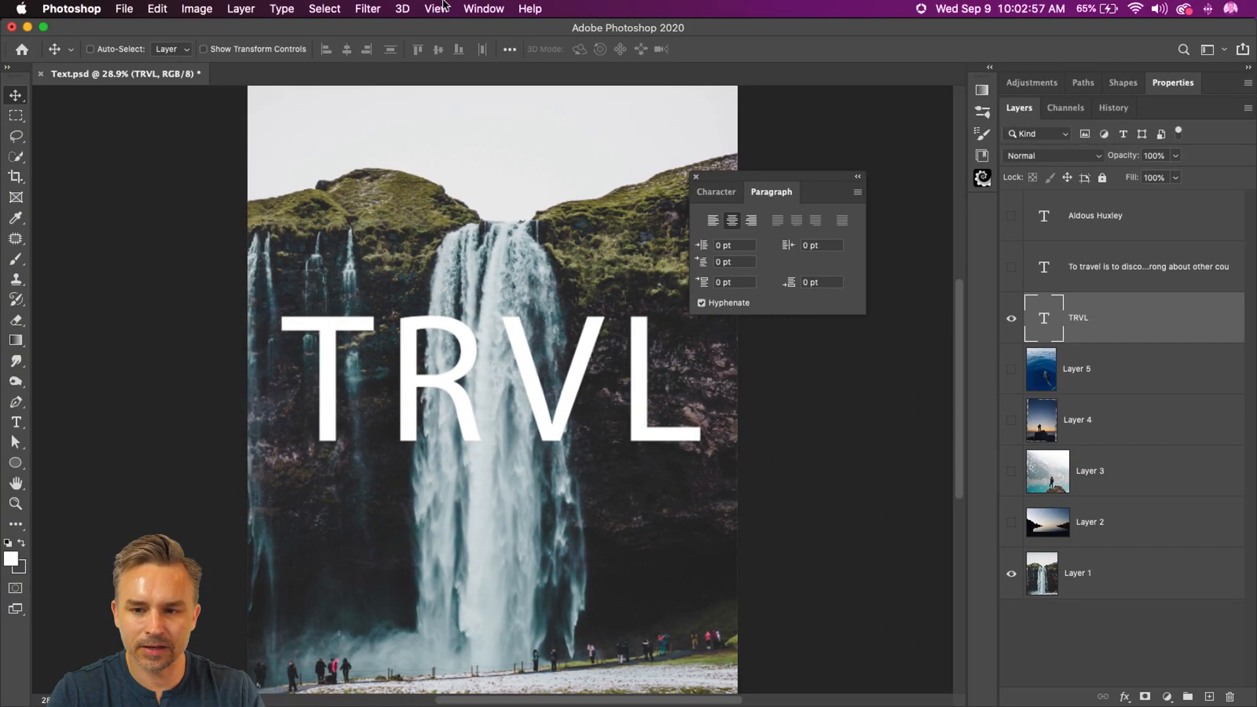
pyautogui.moveTo(716, 191); pyautogui.dragTo(799, 337)
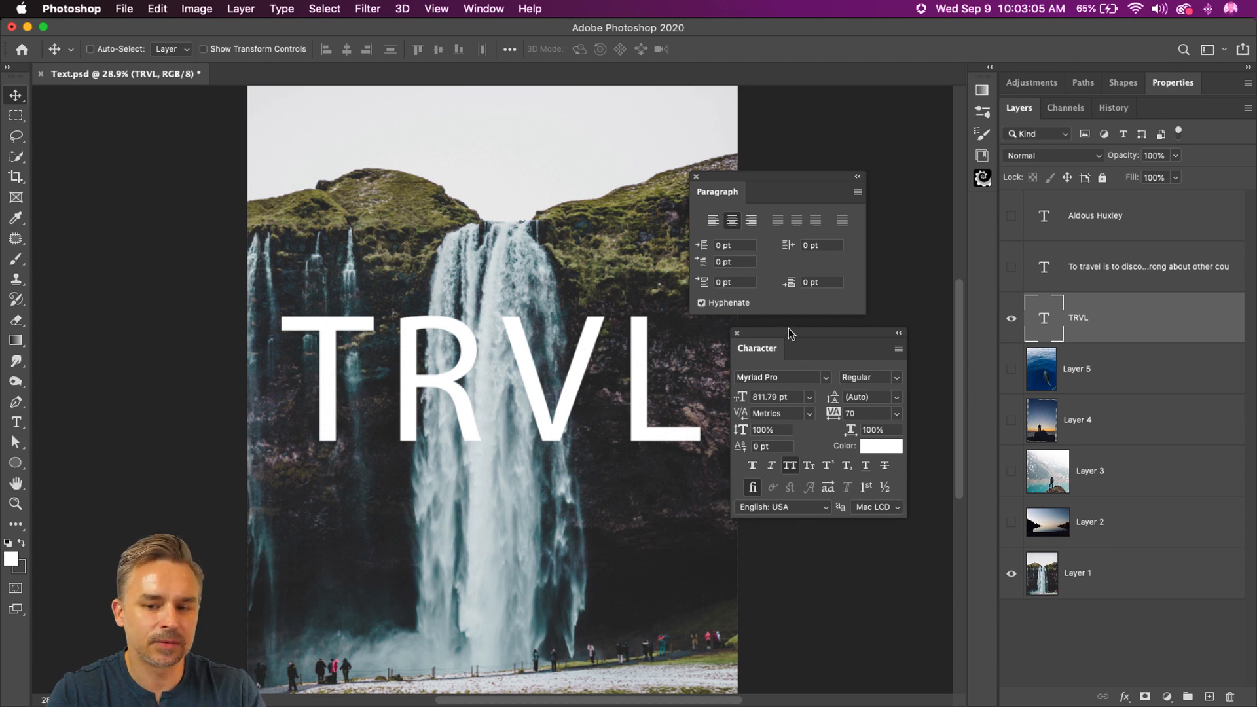
# Step: Examine the additional options for the Paragraph and Character settings, and close both floating groups
pyautogui.click(857, 192)
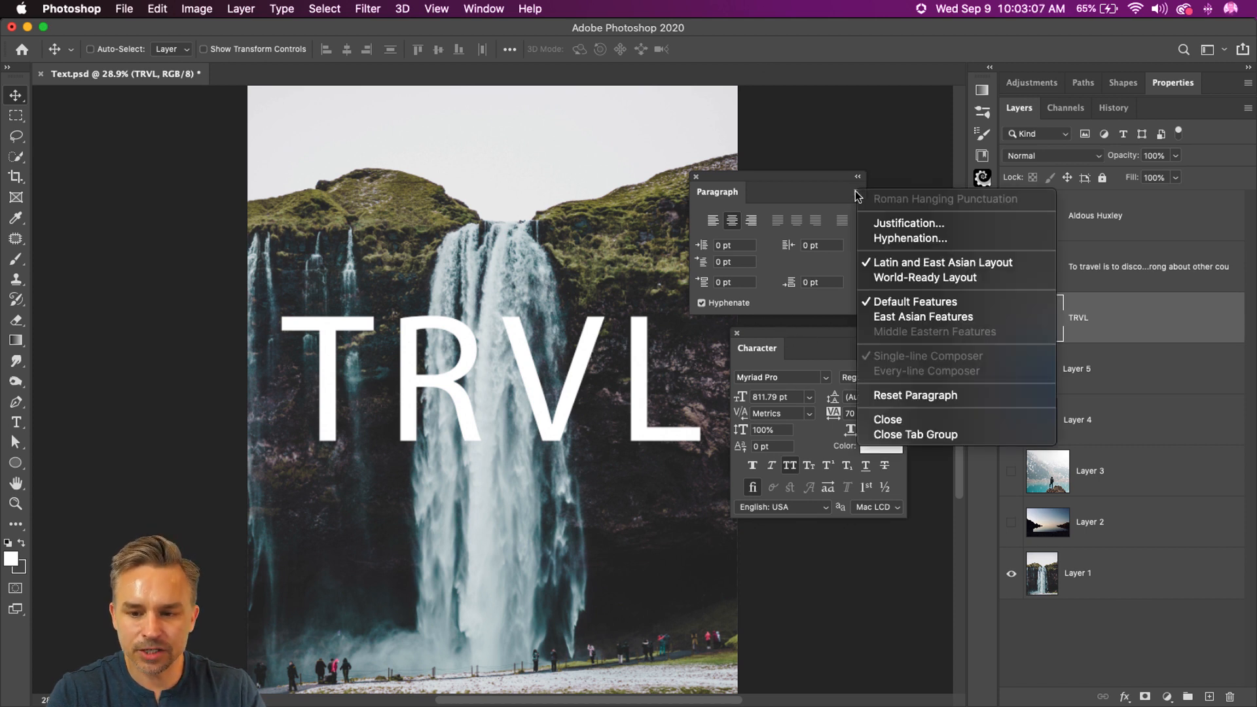
pyautogui.press('Escape')
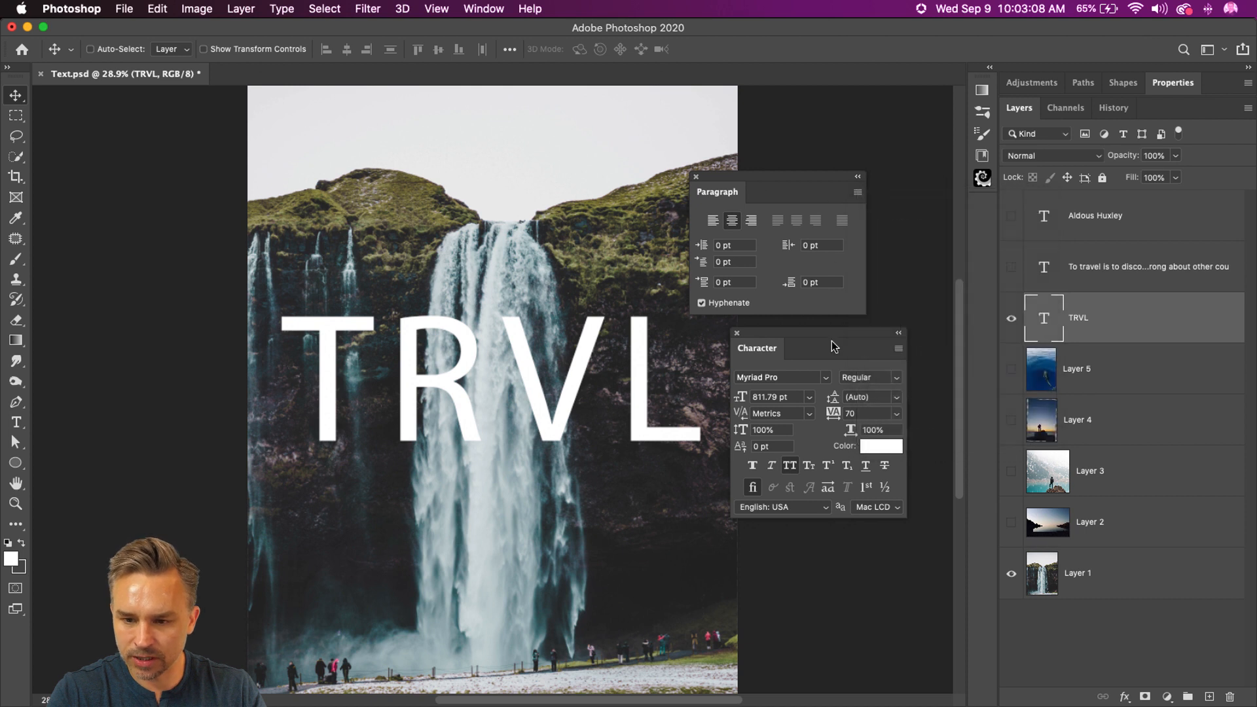
pyautogui.click(898, 348)
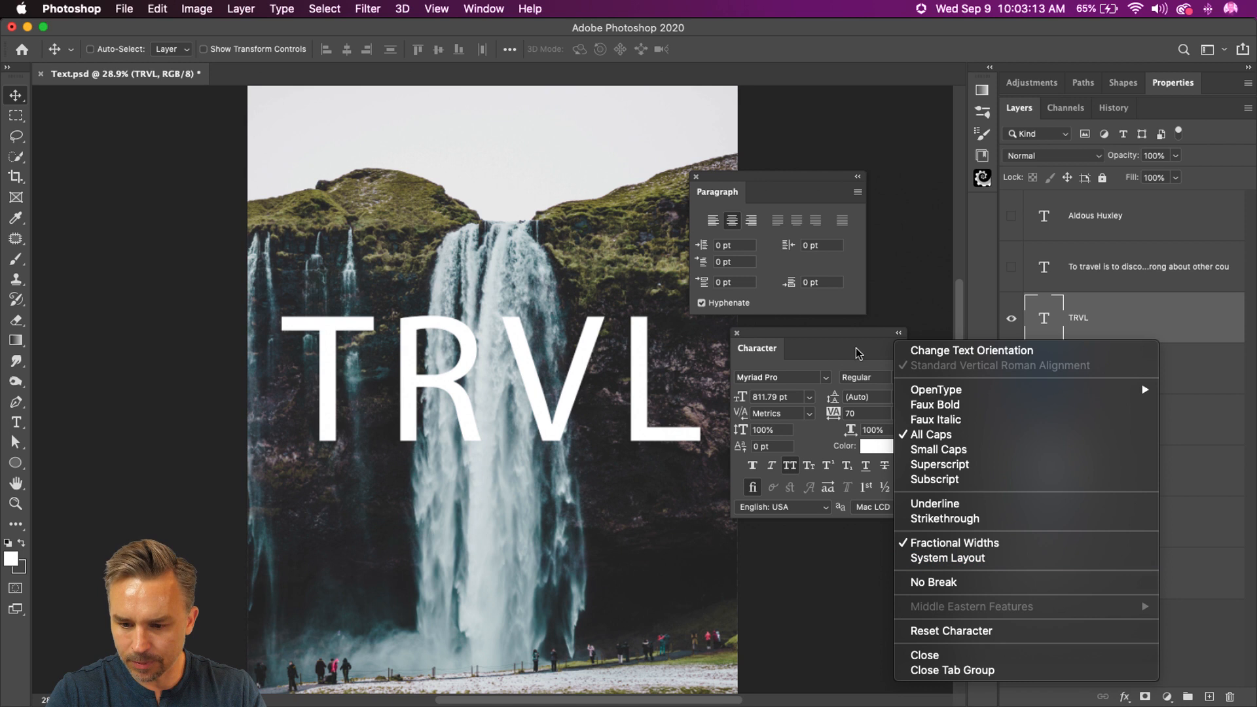
pyautogui.click(832, 348)
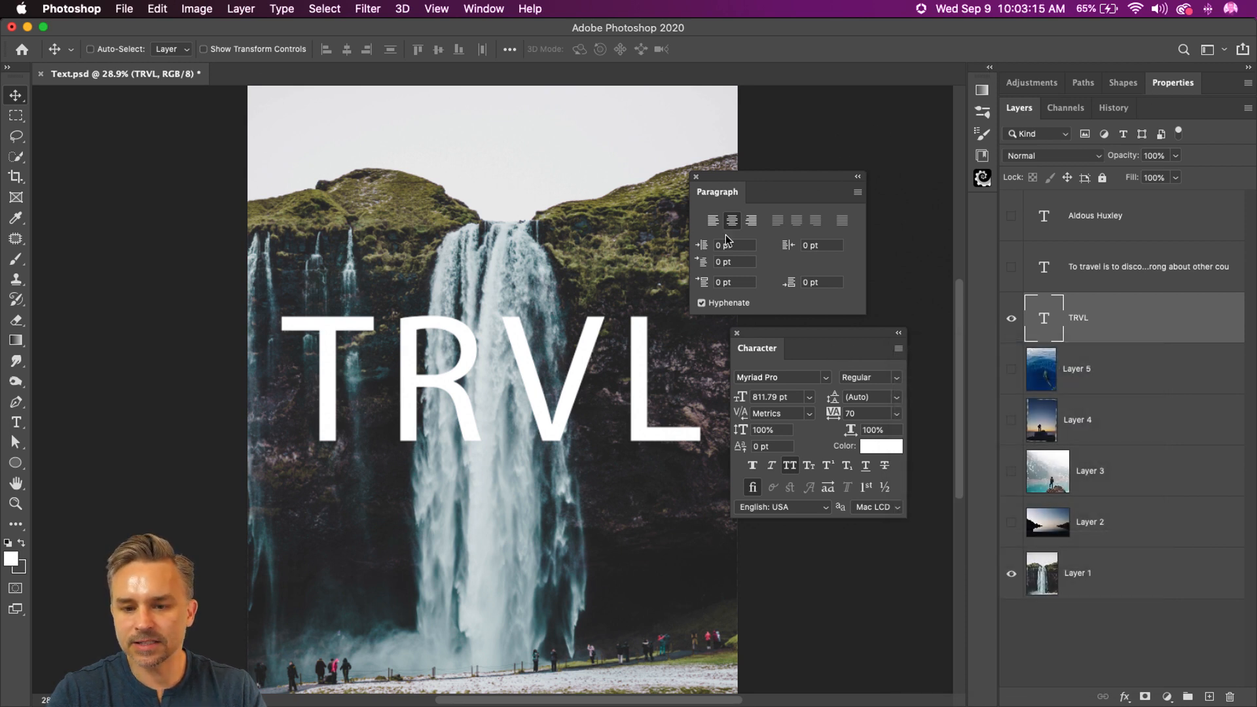
pyautogui.click(697, 176)
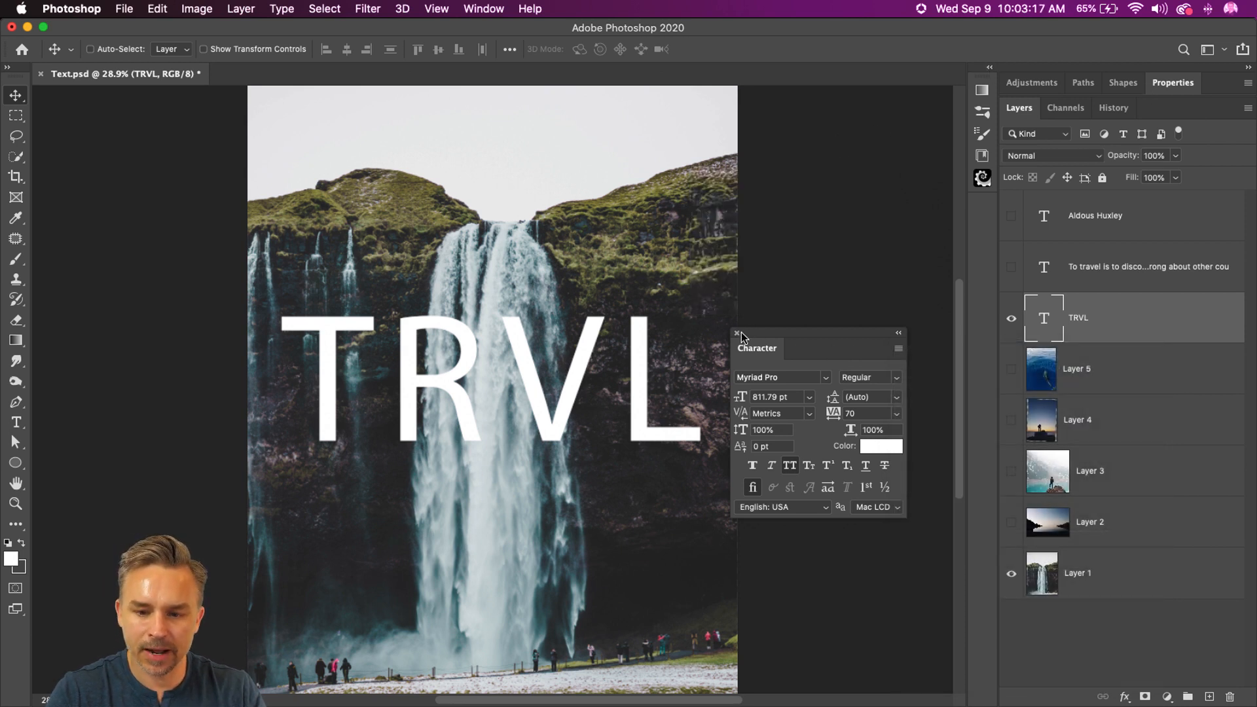
pyautogui.click(736, 336)
# Step: Show the TRVL text layer's full Properties in a separate docked column beside the layer list, and mute the system sound
pyautogui.click(1158, 89)
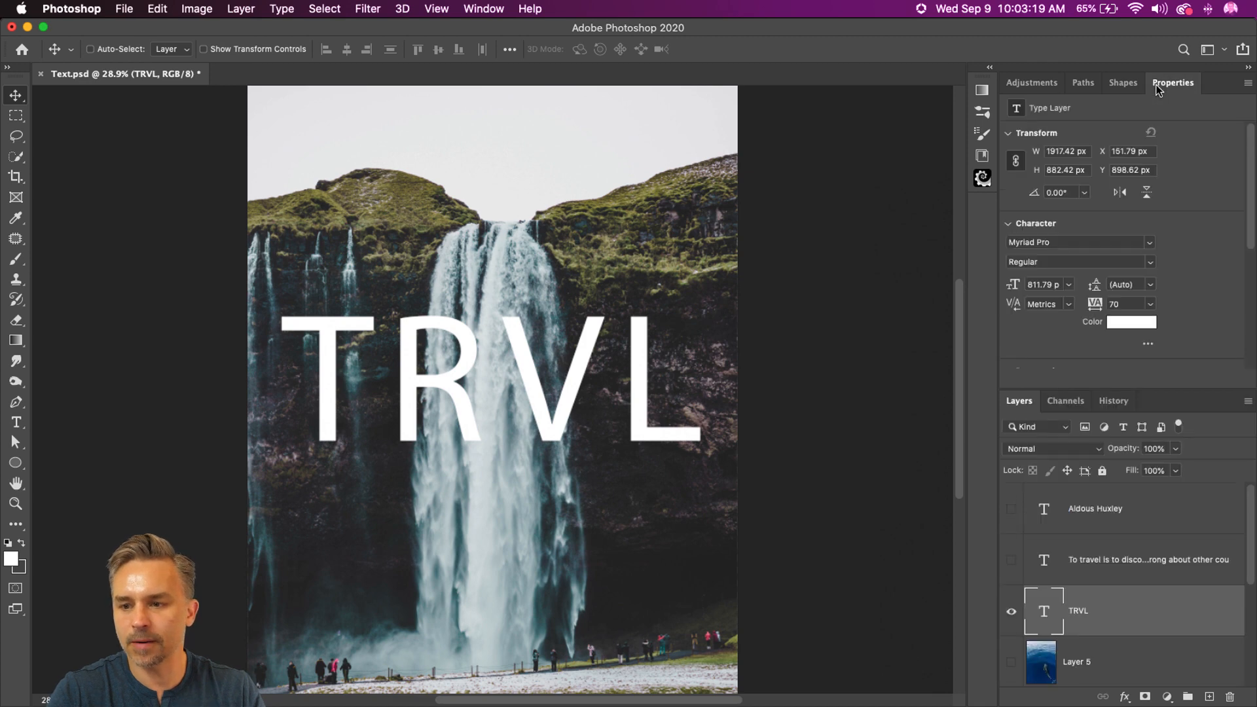
pyautogui.moveTo(1172, 95); pyautogui.dragTo(971, 168)
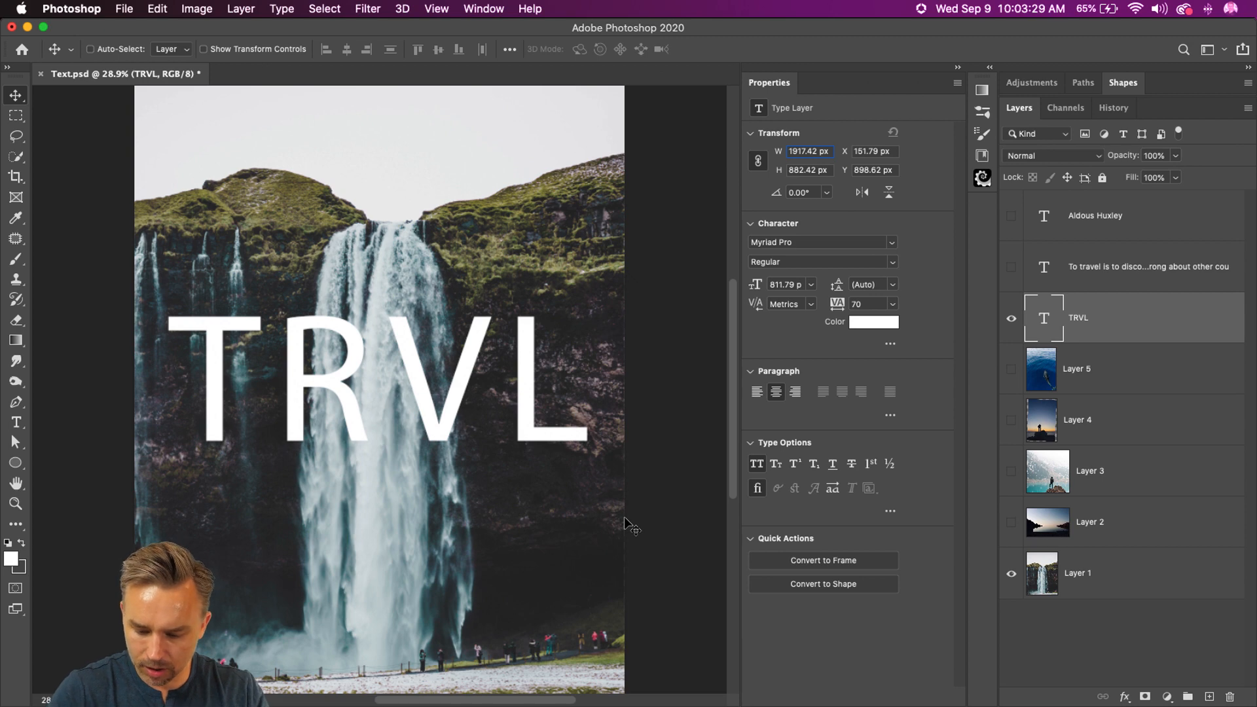
pyautogui.press('XF86AudioMute')
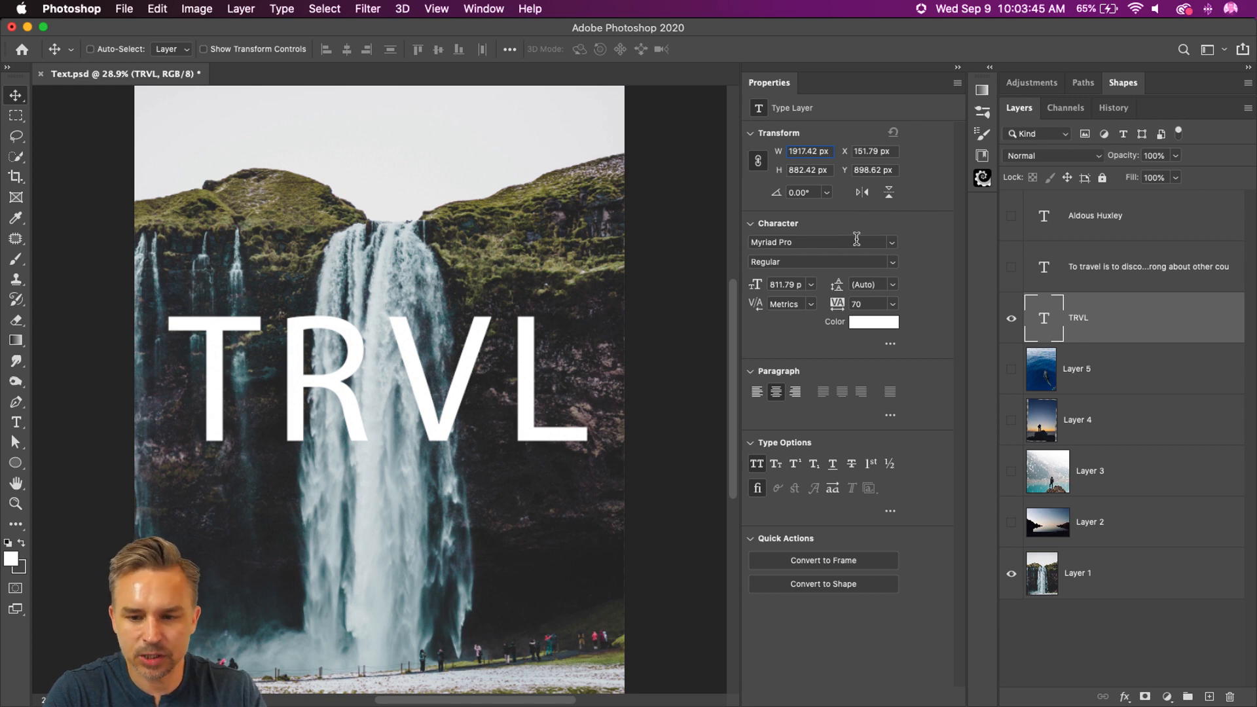
# Step: Preview fonts on the TRVL text, filtering the font list by Serif and back to All Classes, without applying a font
pyautogui.click(892, 243)
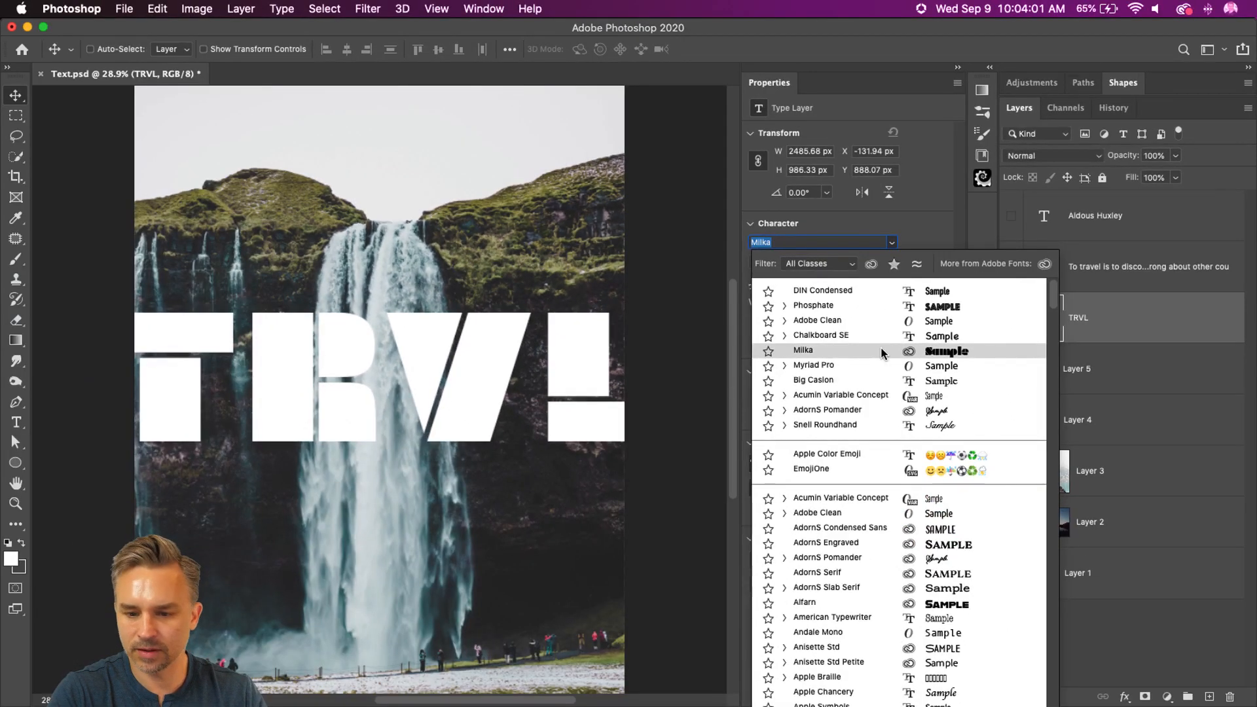
pyautogui.click(831, 265)
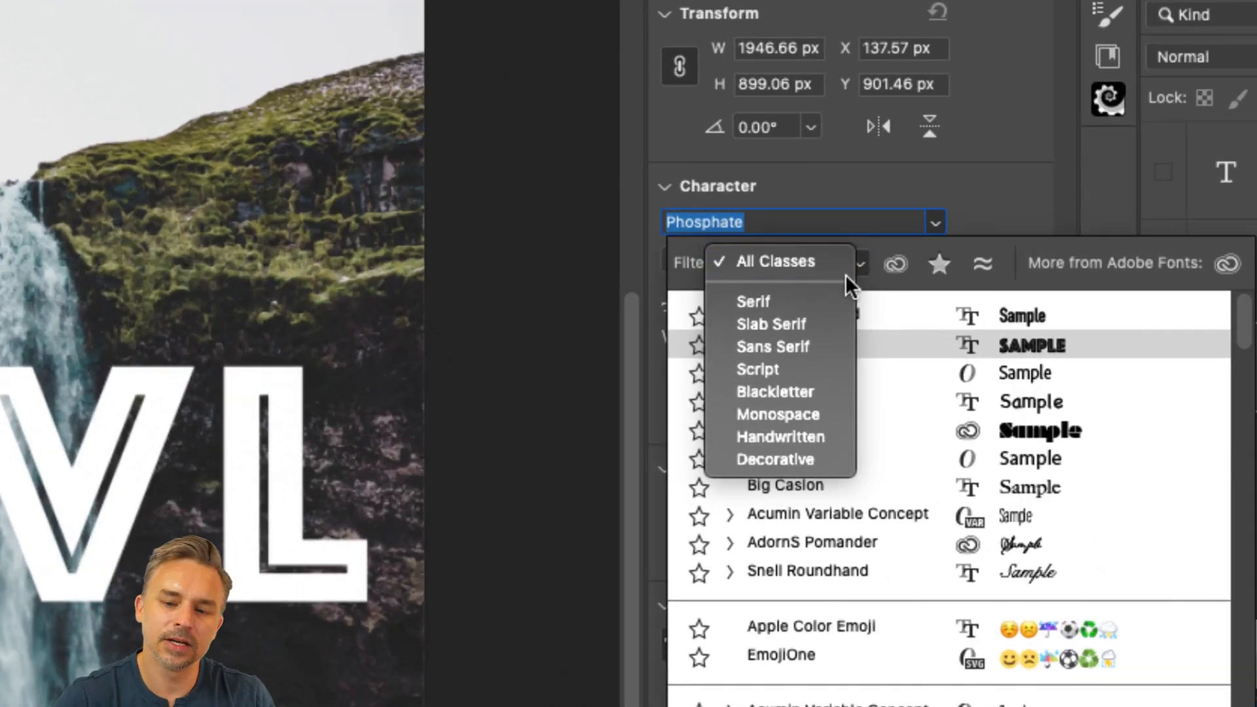
pyautogui.click(774, 302)
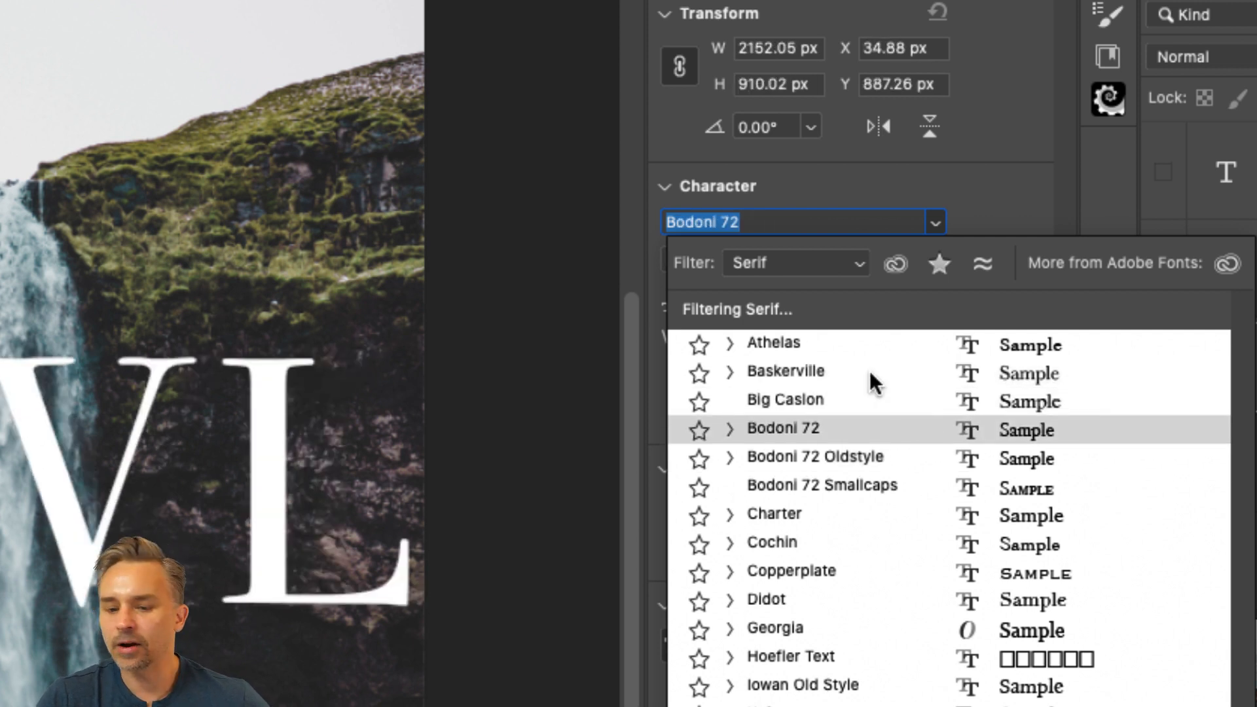
pyautogui.click(818, 265)
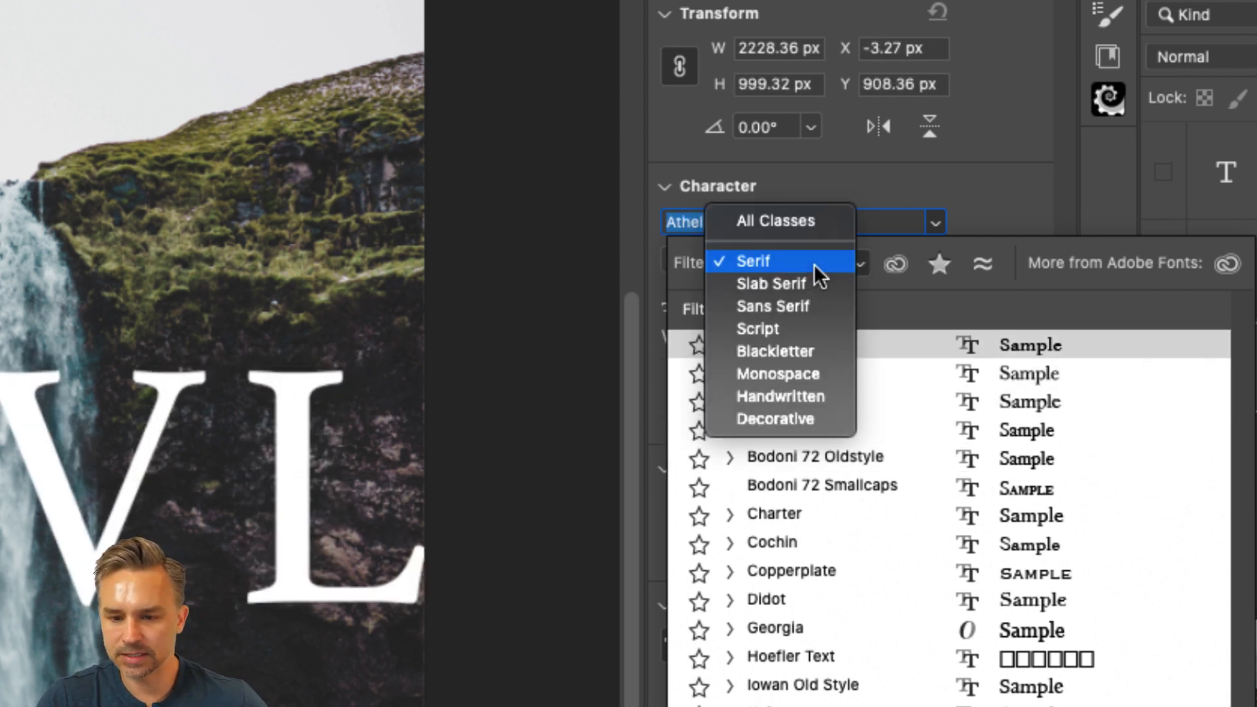
pyautogui.click(793, 218)
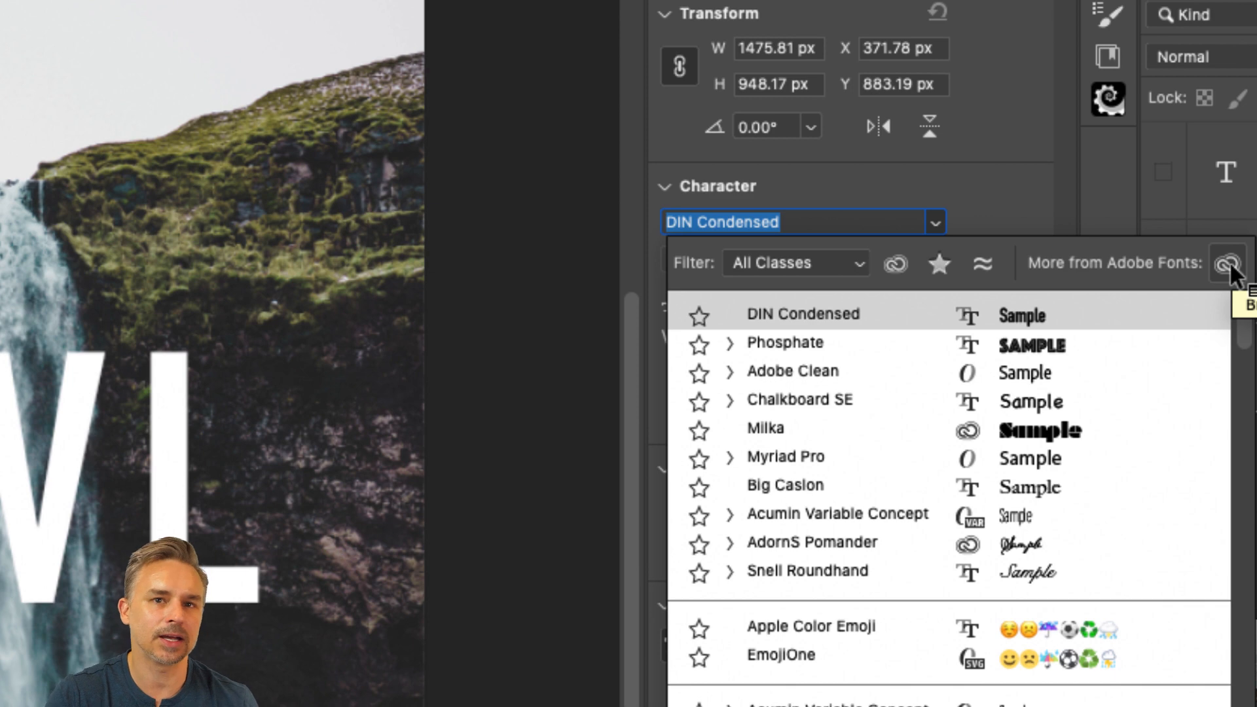
pyautogui.click(969, 178)
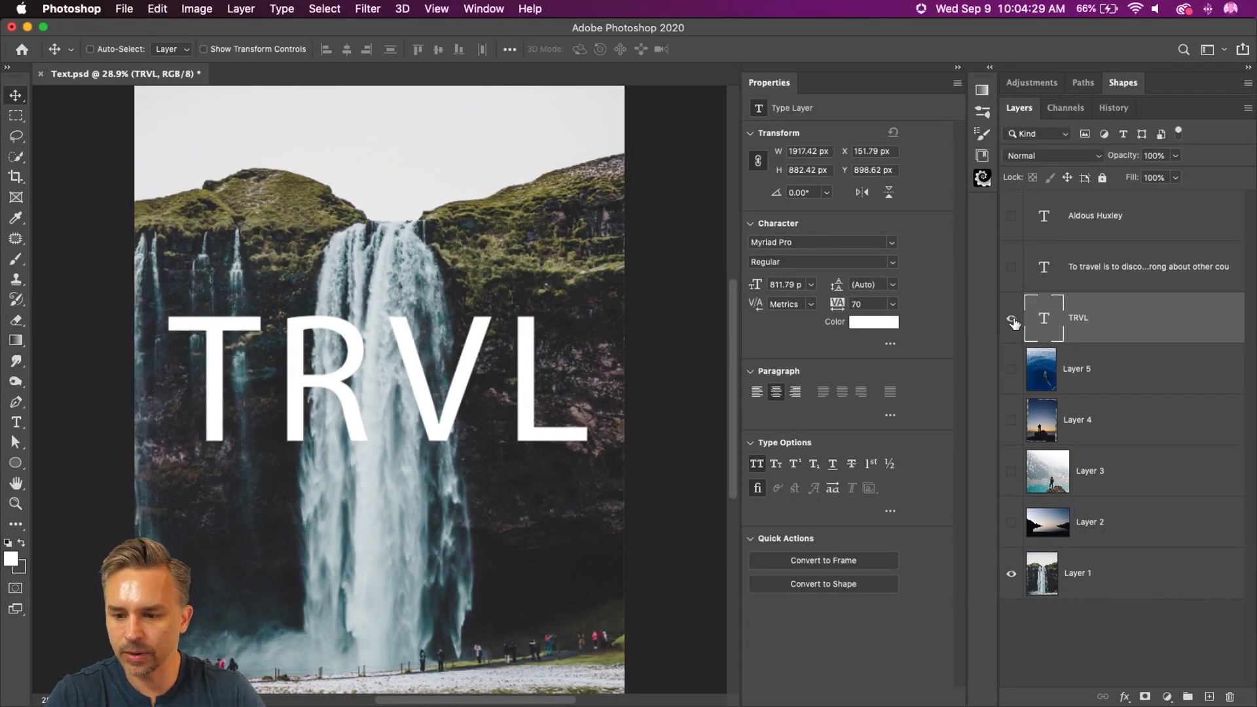
# Step: Set the TRVL text's font to Phosphate Inline and collapse the Properties column to enlarge the canvas
pyautogui.click(892, 243)
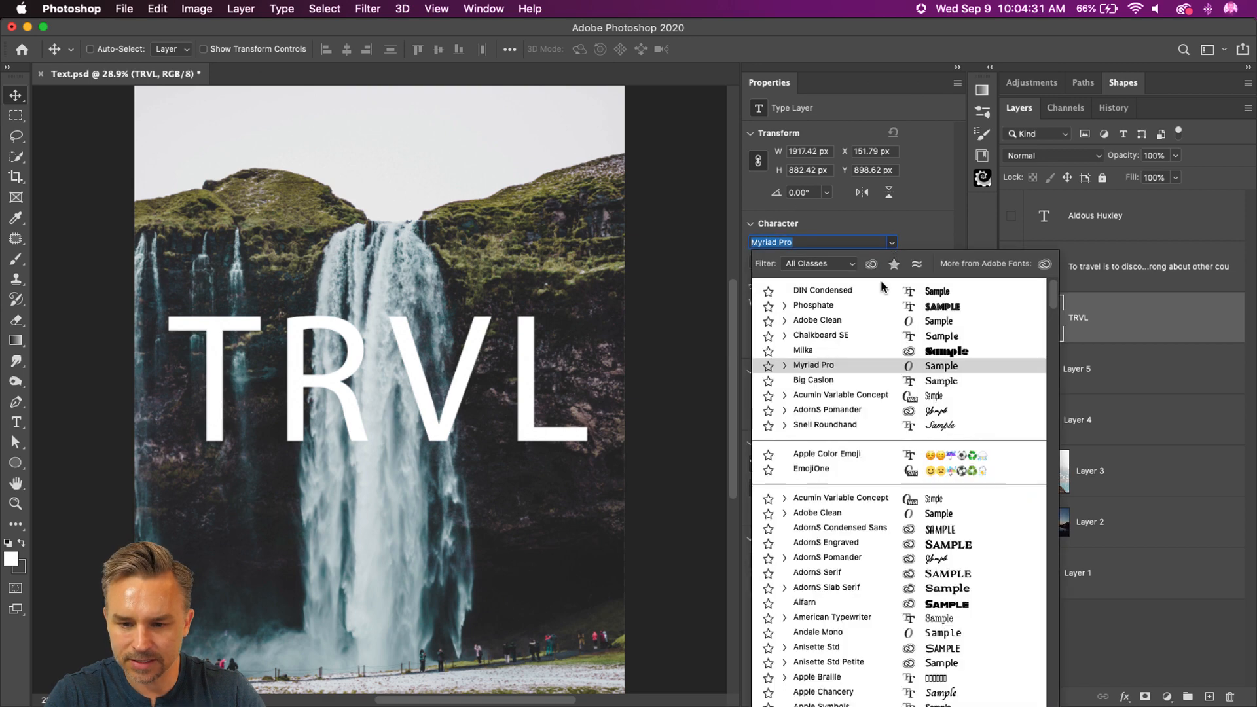
pyautogui.click(879, 306)
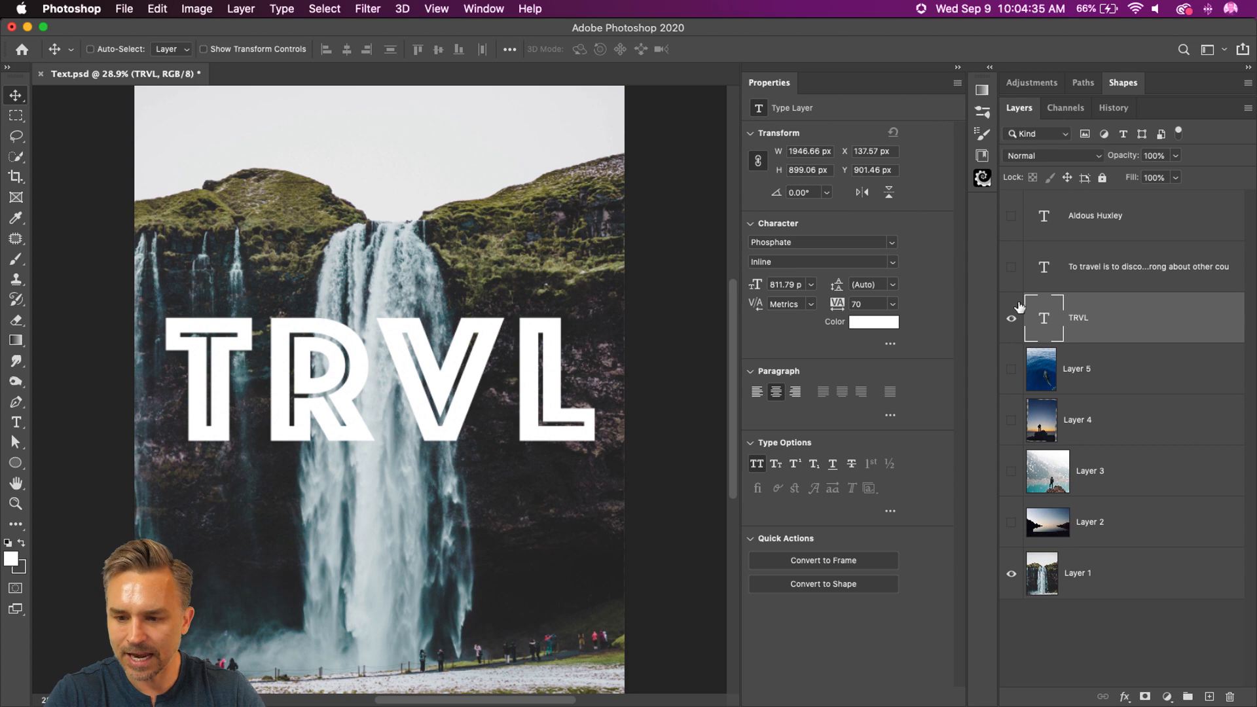
pyautogui.click(960, 69)
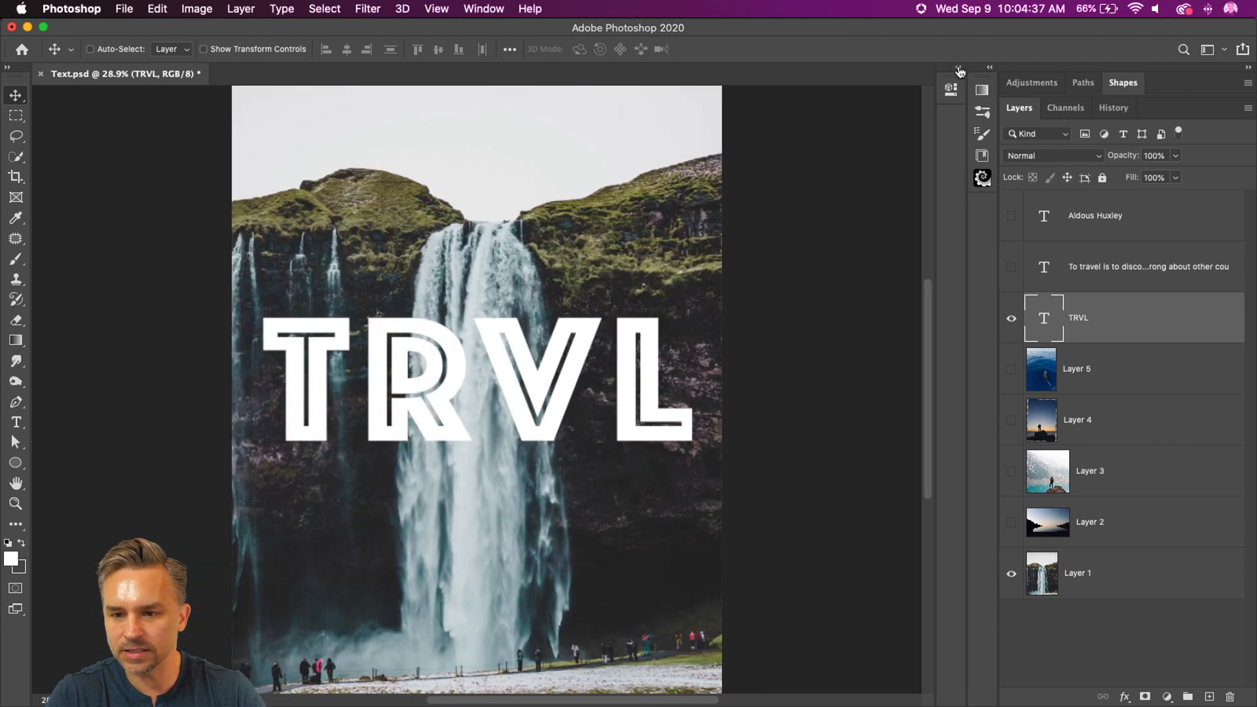
pyautogui.press('super+equal')
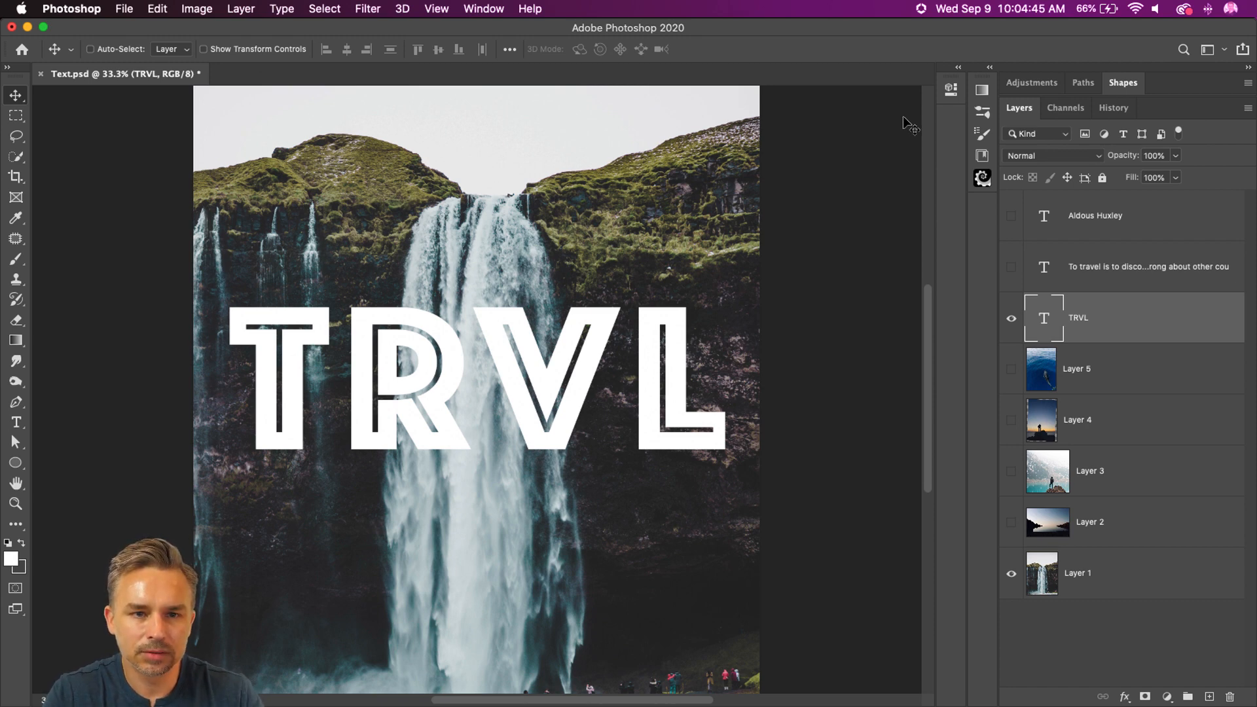
# Step: Preview the Layer 2, 3, 4 and 5 photos behind the TRVL text, and hide them all again
pyautogui.click(1011, 473)
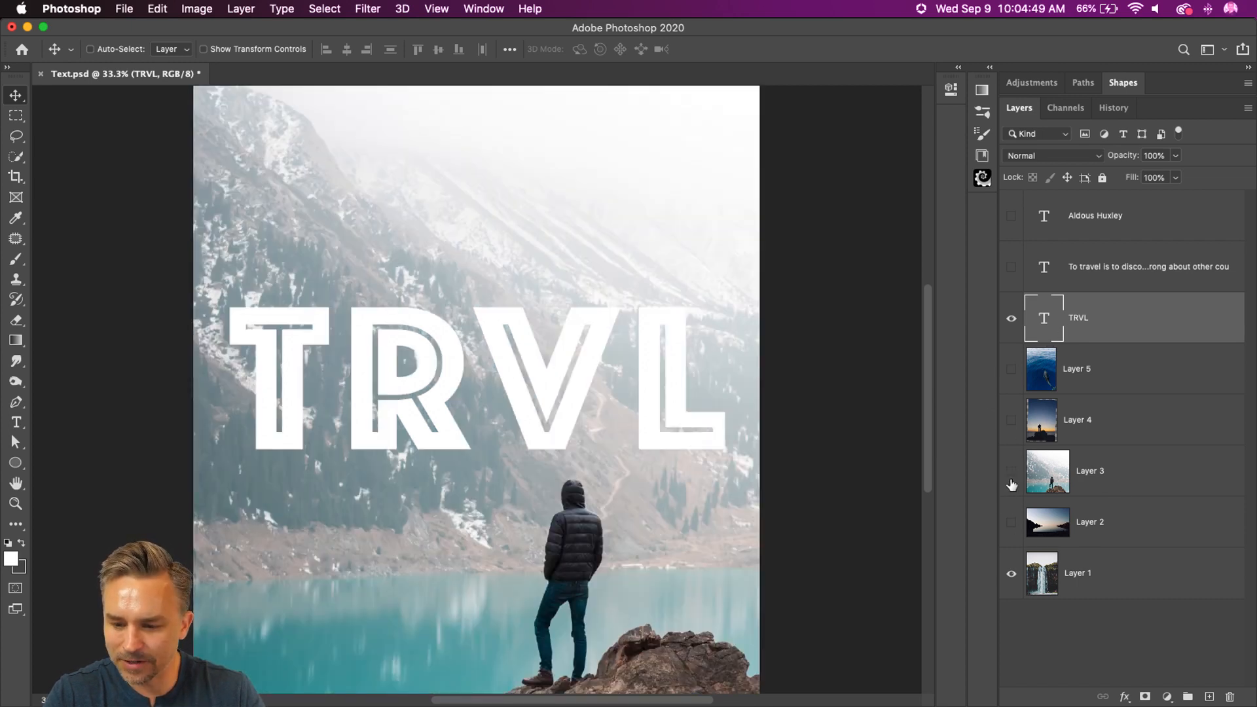
pyautogui.click(1012, 471)
pyautogui.click(1011, 523)
pyautogui.click(1012, 471)
pyautogui.click(1012, 420)
pyautogui.click(1011, 369)
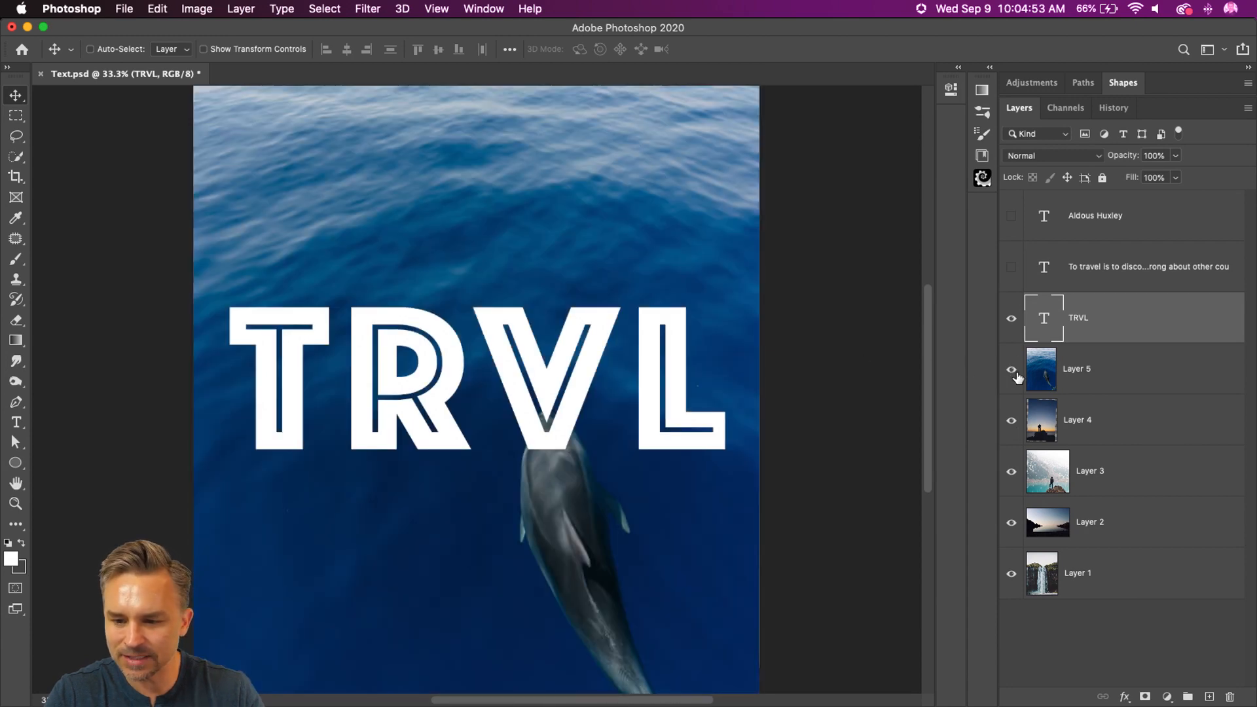
pyautogui.click(1011, 369)
pyautogui.click(1012, 420)
pyautogui.click(1012, 471)
pyautogui.click(1012, 522)
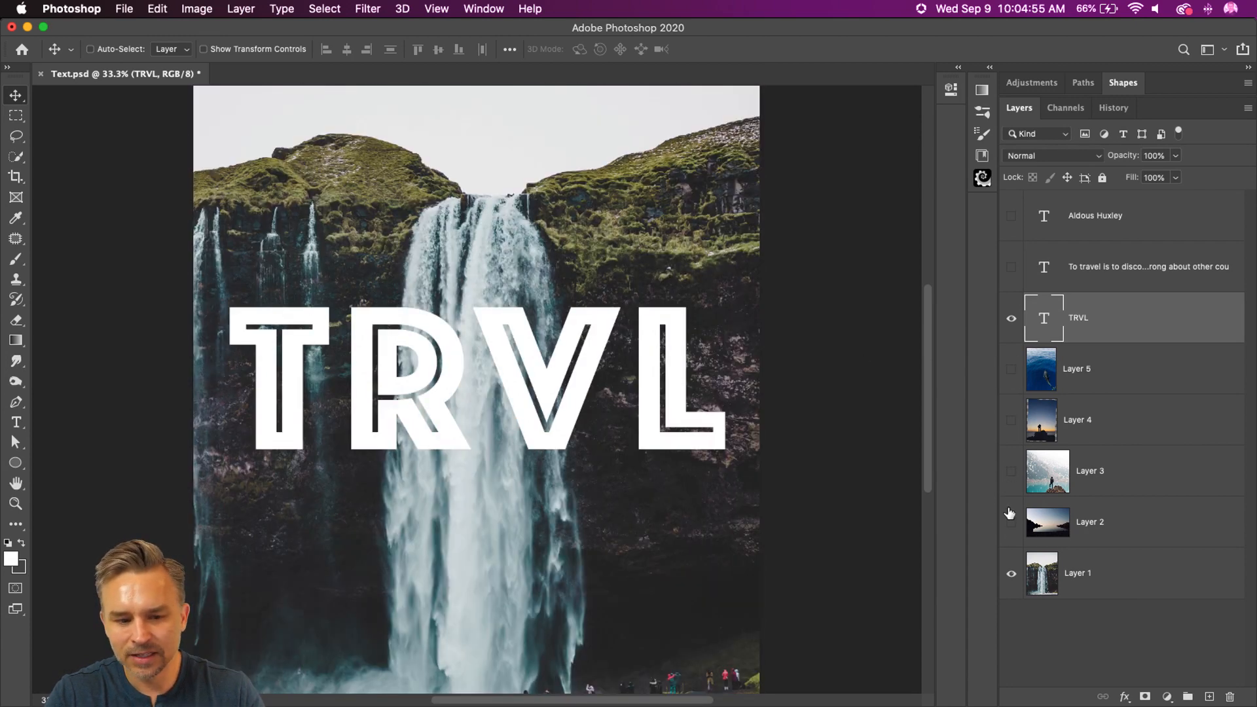
# Step: Show the Layer 2, Layer 3 and Layer 4 photos beneath the TRVL text
pyautogui.click(1011, 523)
pyautogui.click(1013, 486)
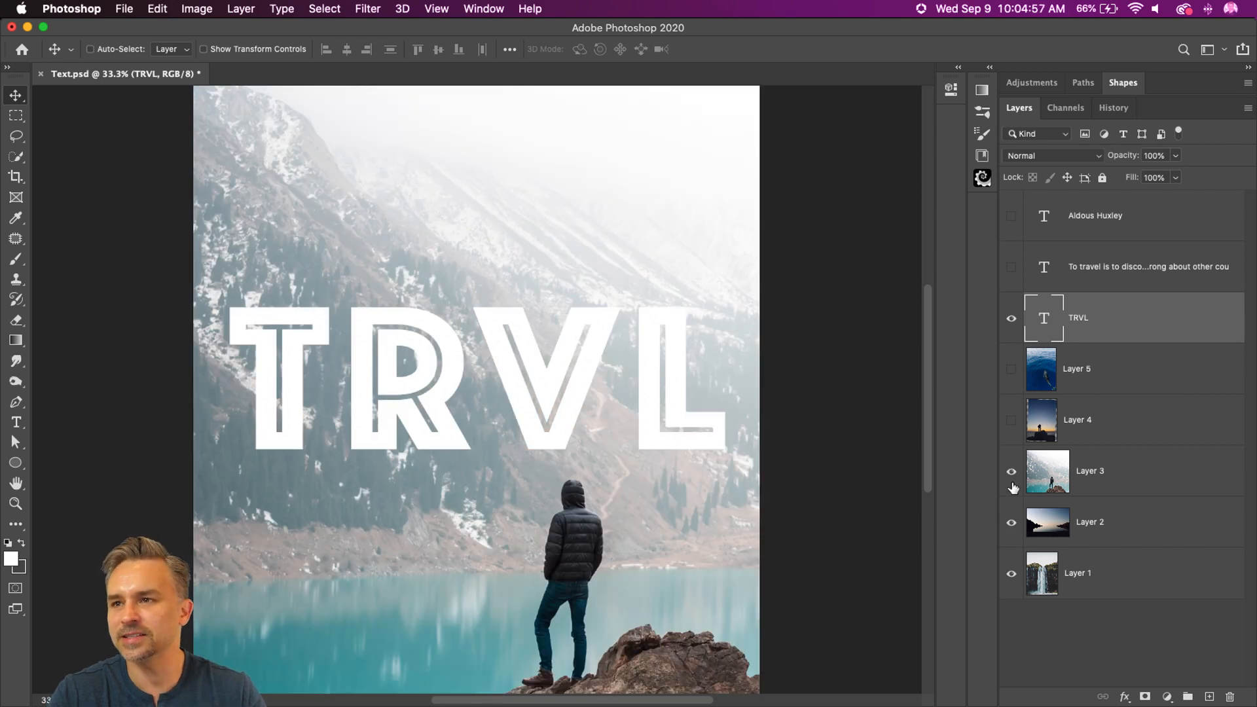
pyautogui.click(1014, 427)
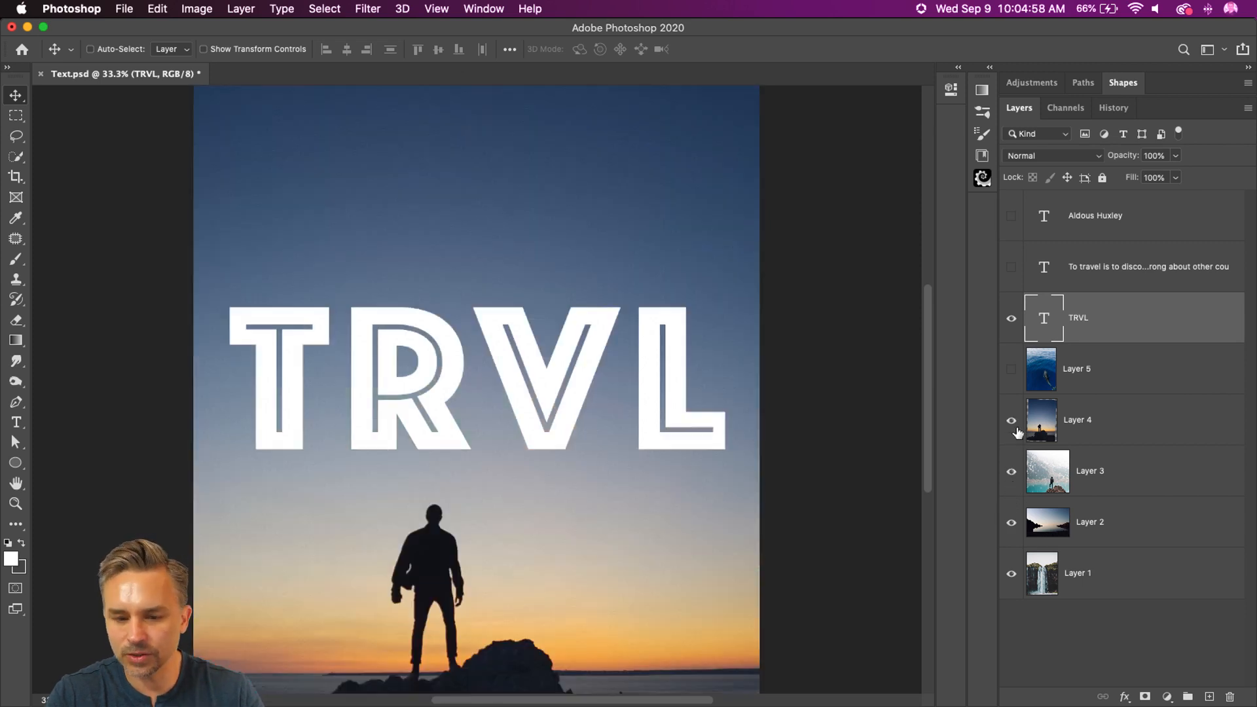
# Step: Load the TRVL letter shapes as a selection, mask Layer 4 with them, and hide the TRVL text layer
pyautogui.click(1078, 423)
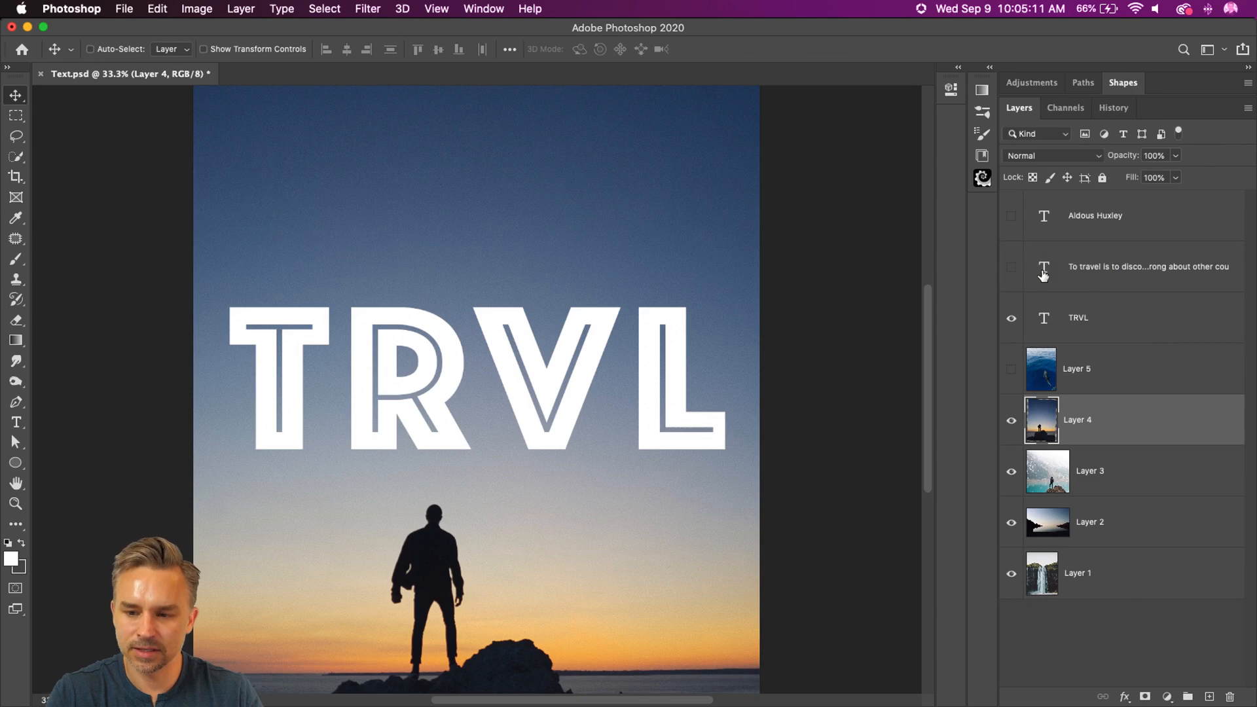
pyautogui.keyDown('super'); pyautogui.click(1046, 319); pyautogui.keyUp('super')
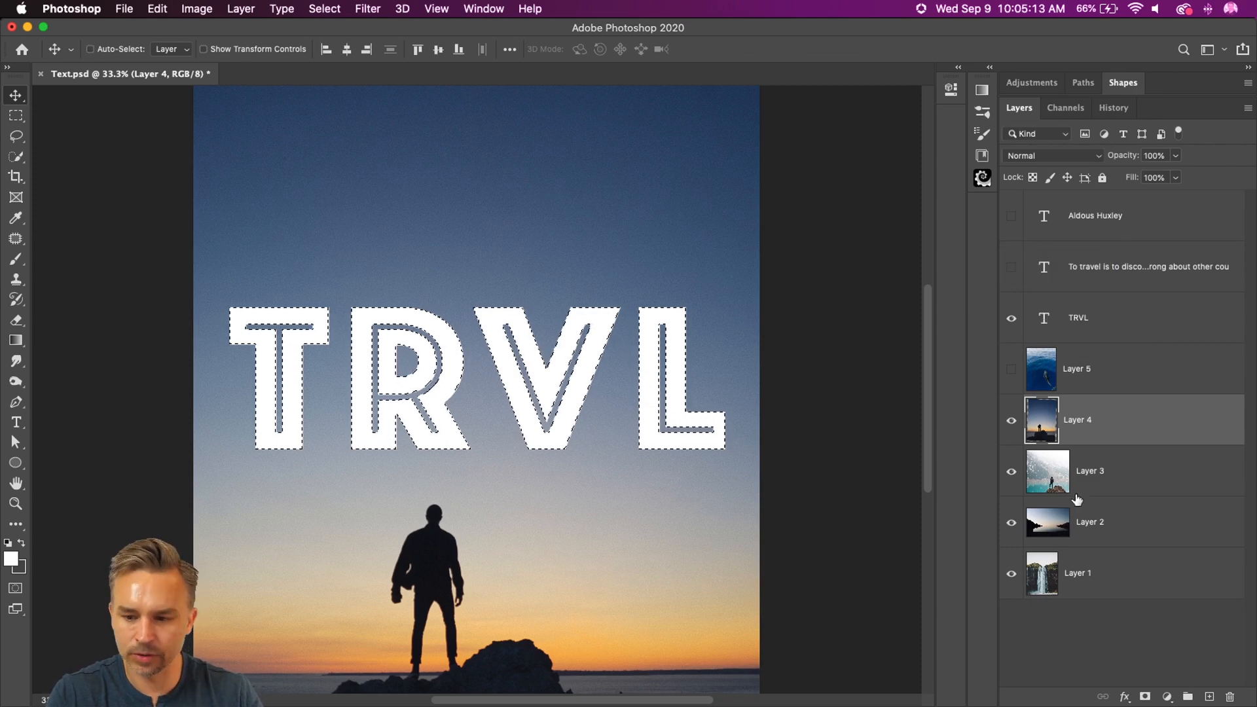
pyautogui.click(1145, 698)
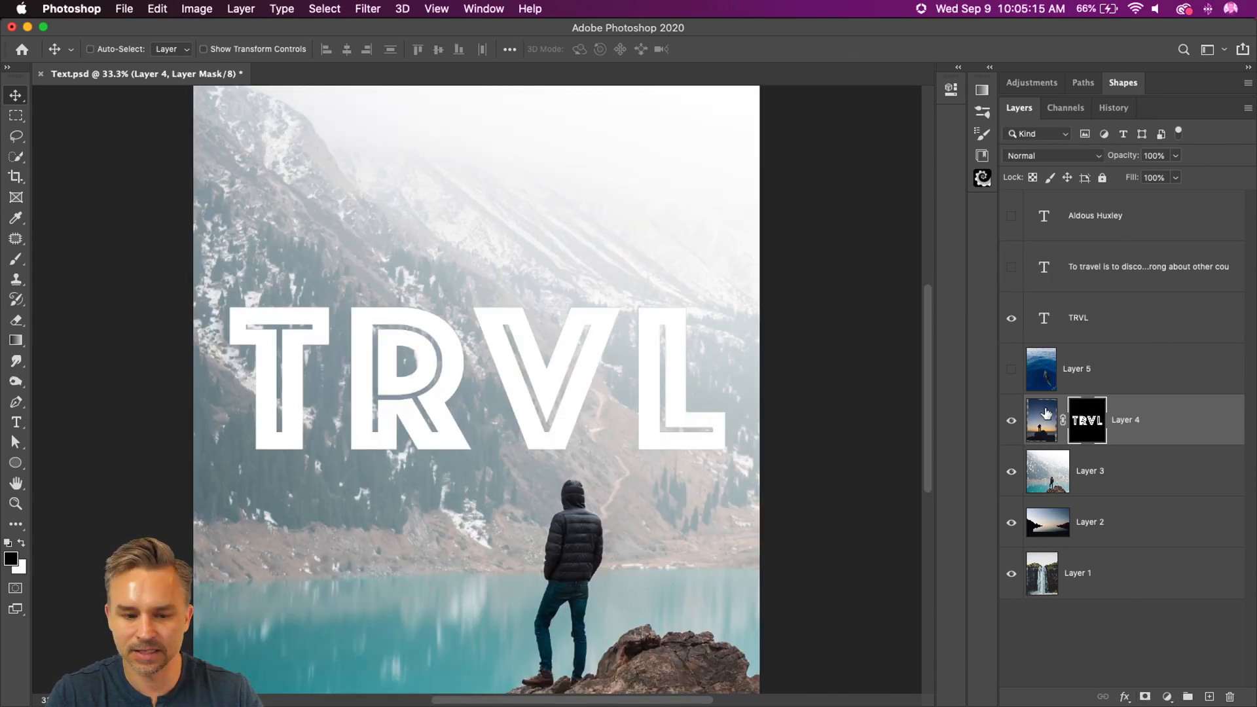
pyautogui.click(1012, 319)
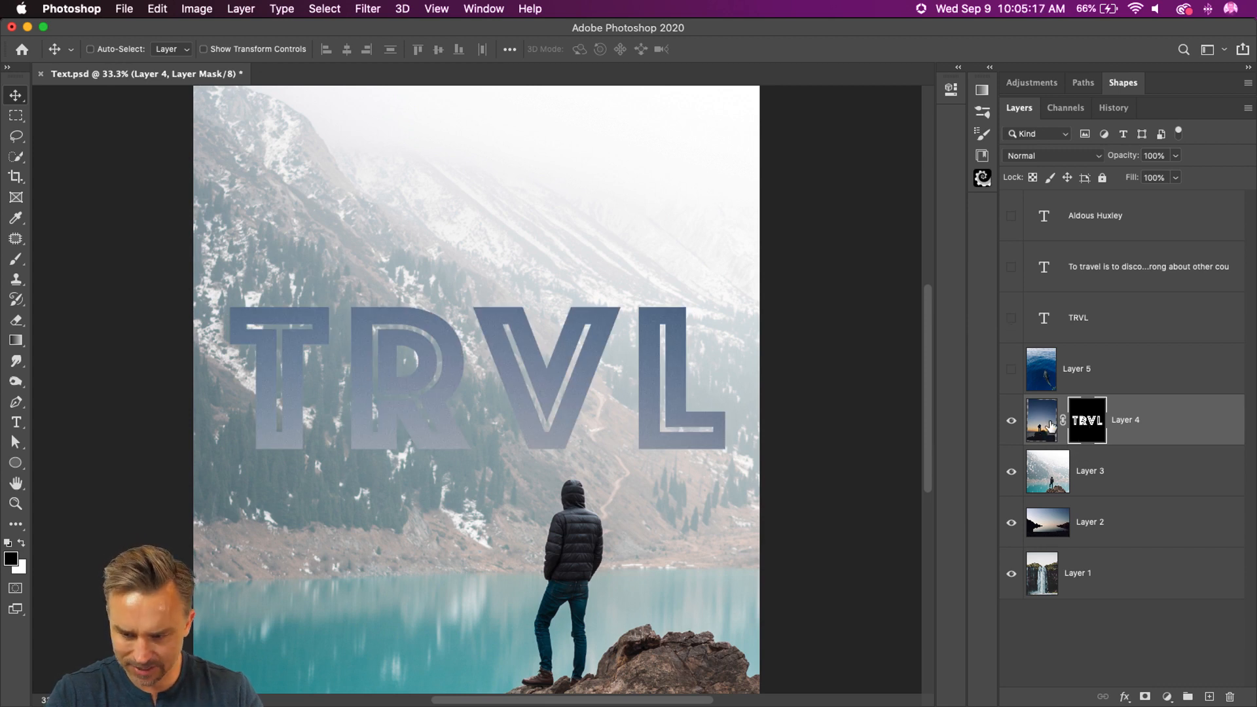
# Step: Target Layer 4's image instead of its mask, try moving it on the canvas, and delete the layer mask
pyautogui.press('super+2')
pyautogui.moveTo(359, 373); pyautogui.dragTo(753, 434)
pyautogui.rightClick(1090, 417)
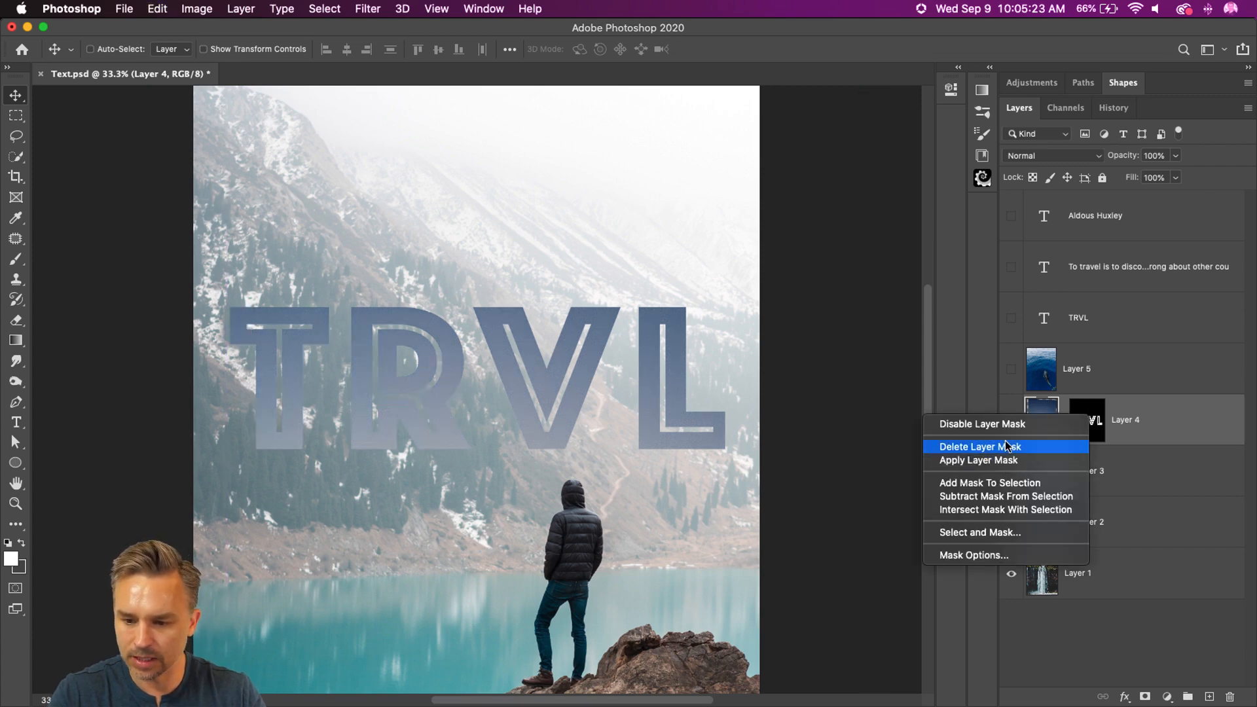
pyautogui.click(980, 446)
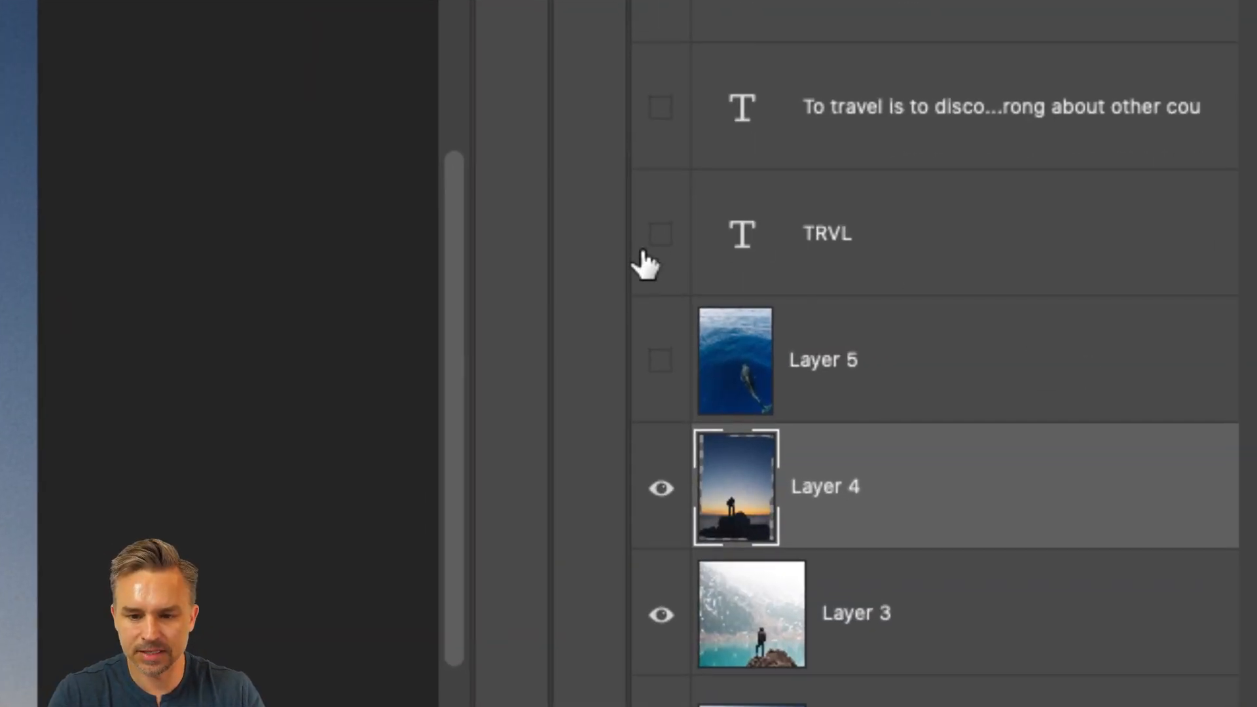
# Step: Show the TRVL text layer again and move it directly beneath Layer 4 in the layer order
pyautogui.click(988, 317)
pyautogui.click(943, 236)
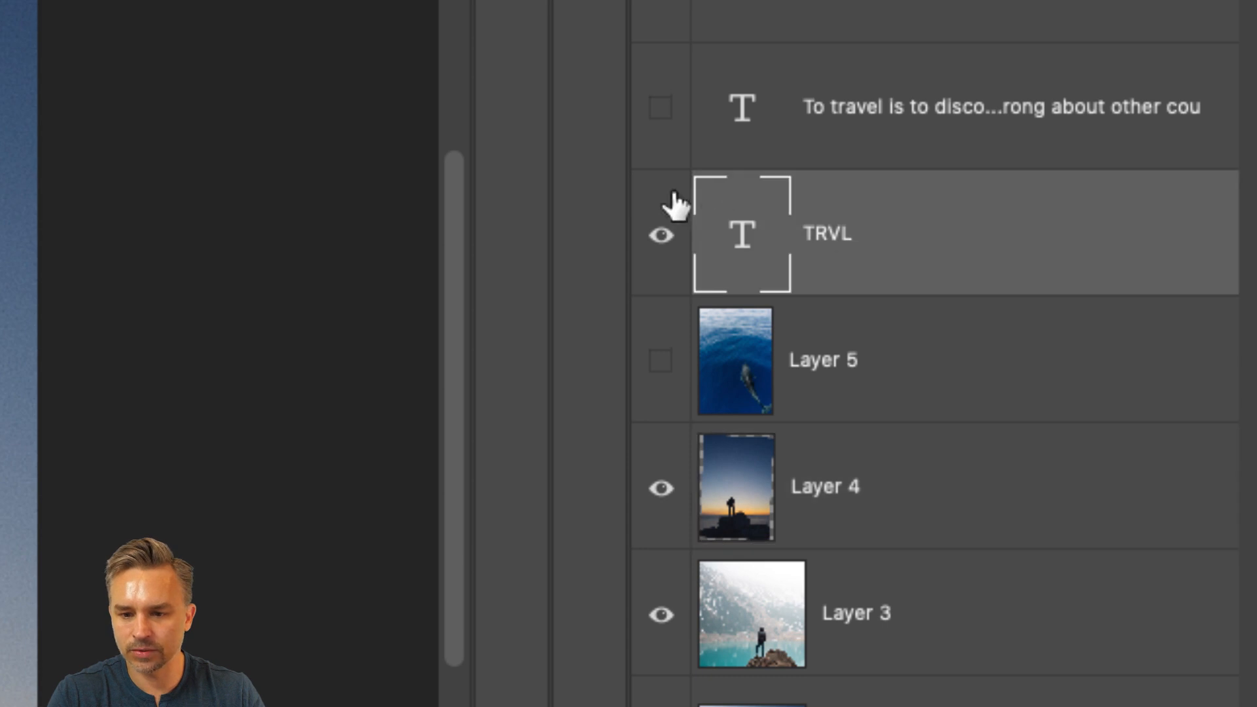
pyautogui.moveTo(934, 244); pyautogui.dragTo(884, 525)
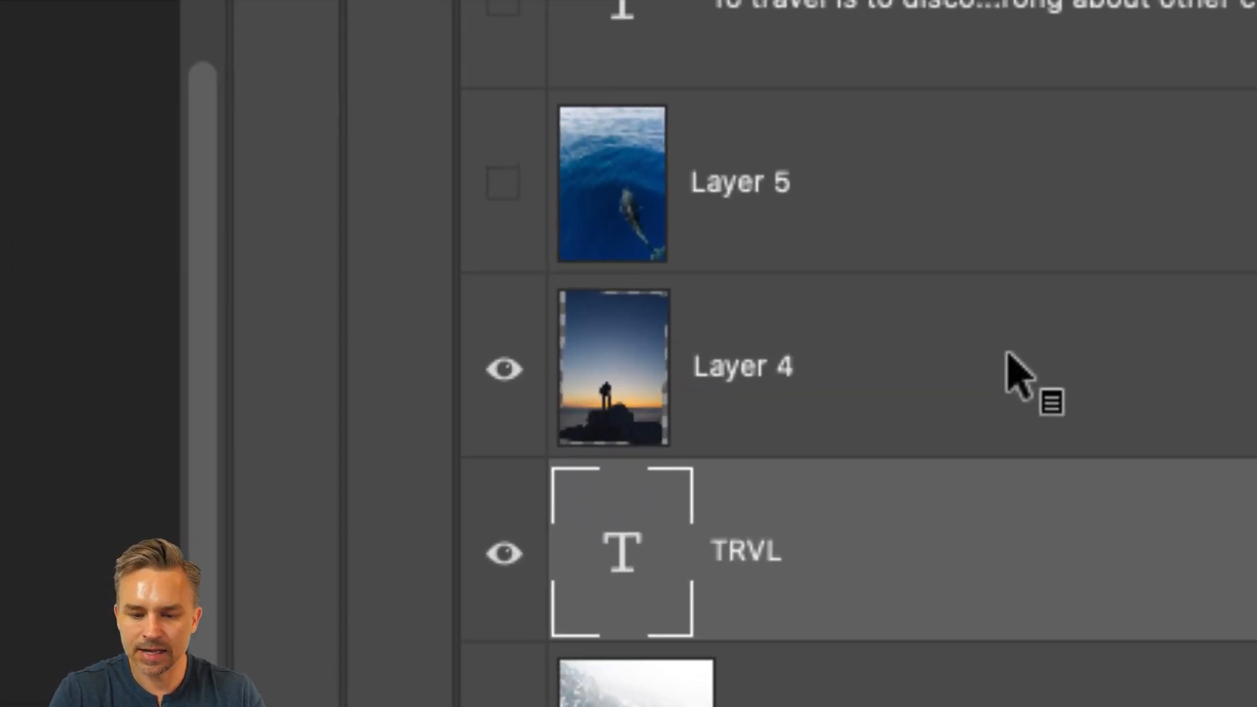
pyautogui.click(859, 360)
pyautogui.click(707, 547)
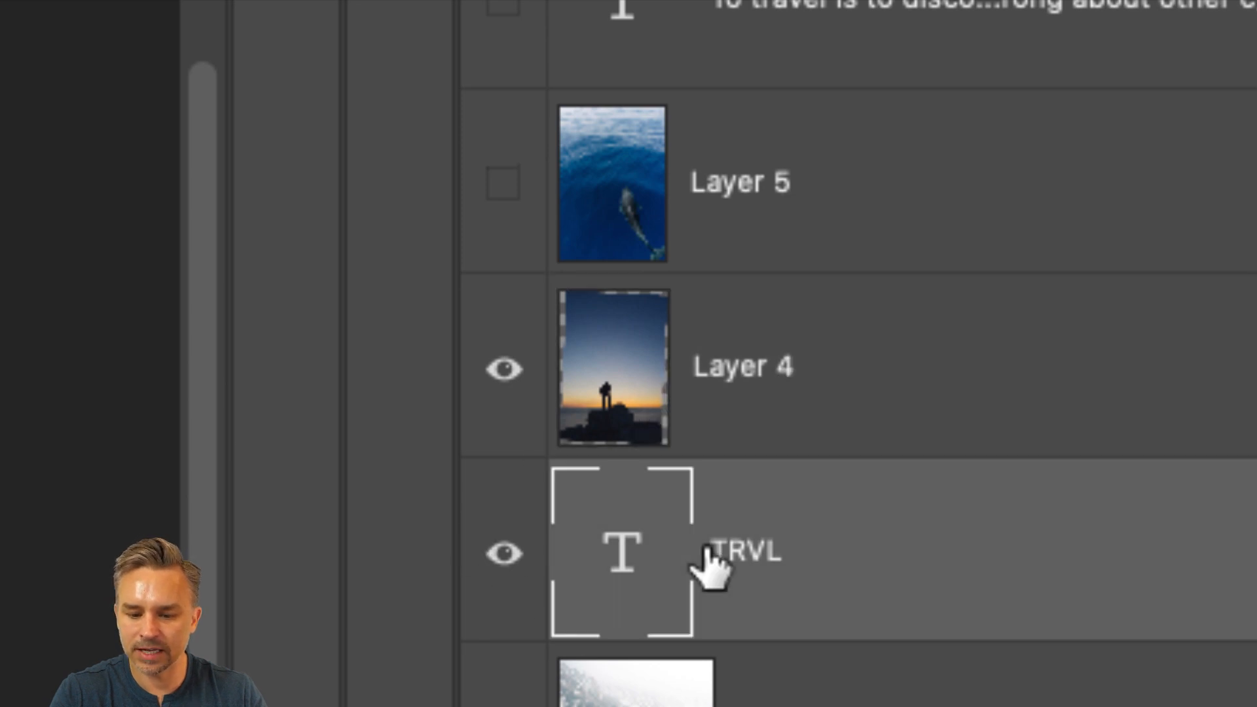
# Step: Clip Layer 4 to the TRVL text with a clipping mask and shift the sunset photo inside the letters
pyautogui.click(927, 380)
pyautogui.rightClick(937, 372)
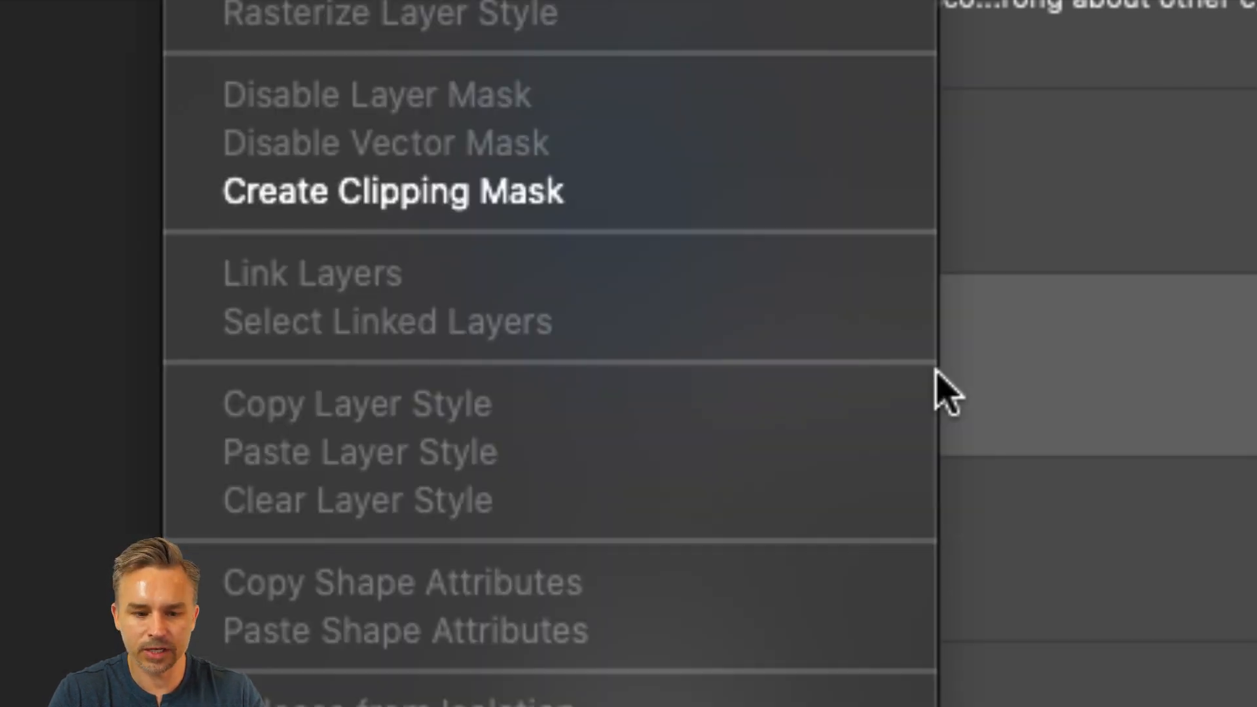
pyautogui.click(697, 196)
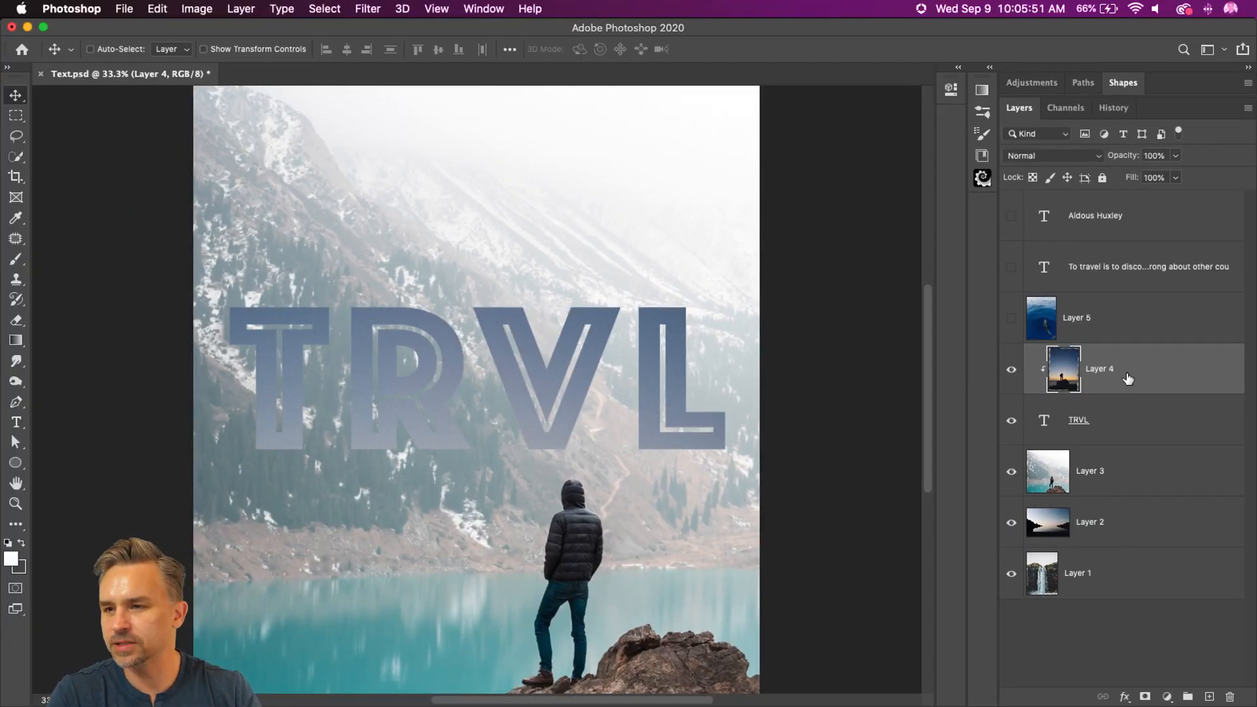
pyautogui.moveTo(457, 320); pyautogui.dragTo(429, 339)
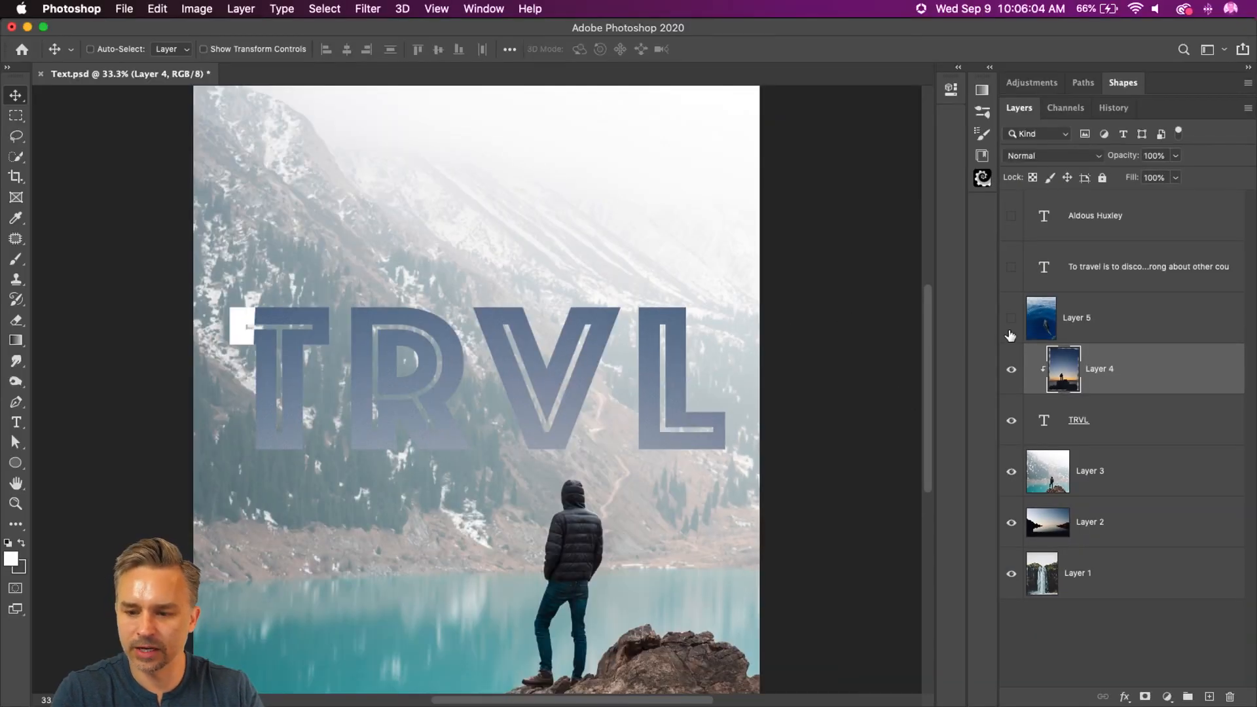
# Step: Show Layer 5, clip it to the TRVL text as well, and shift the ocean photo slightly inside the letters
pyautogui.click(1011, 318)
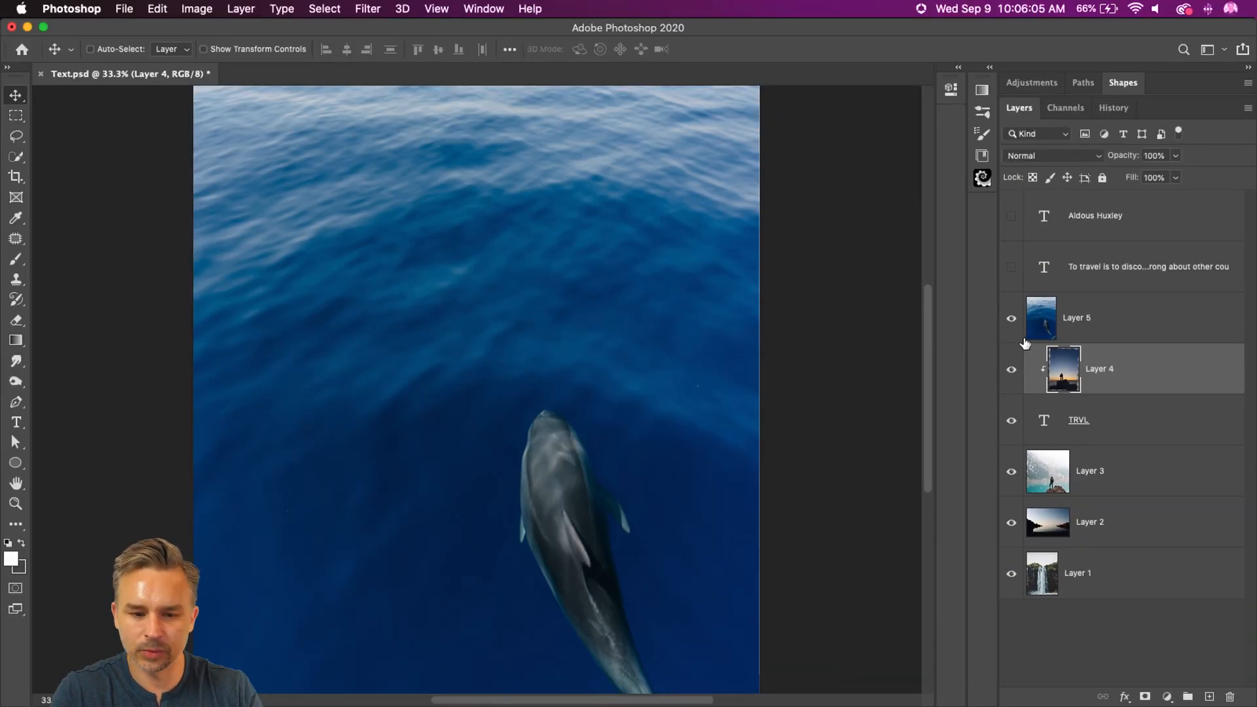
pyautogui.keyDown('alt'); pyautogui.click(1134, 344); pyautogui.keyUp('alt')
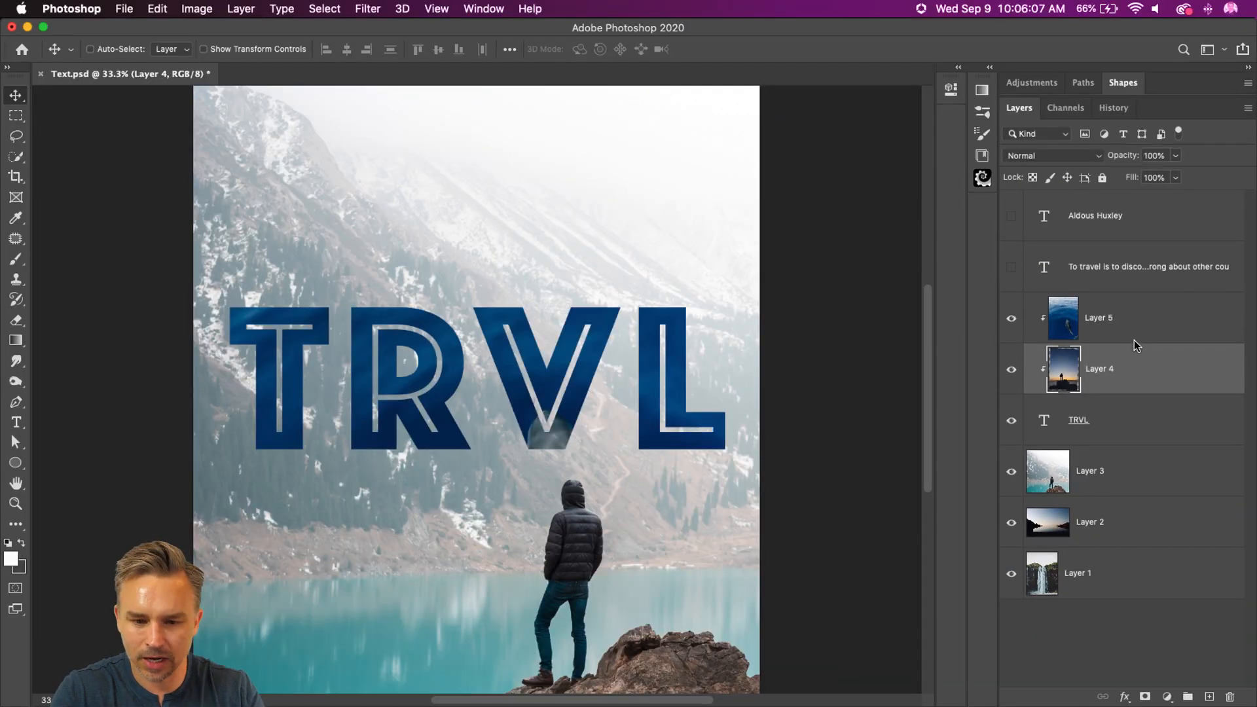
pyautogui.click(1159, 330)
pyautogui.moveTo(394, 317); pyautogui.dragTo(361, 315)
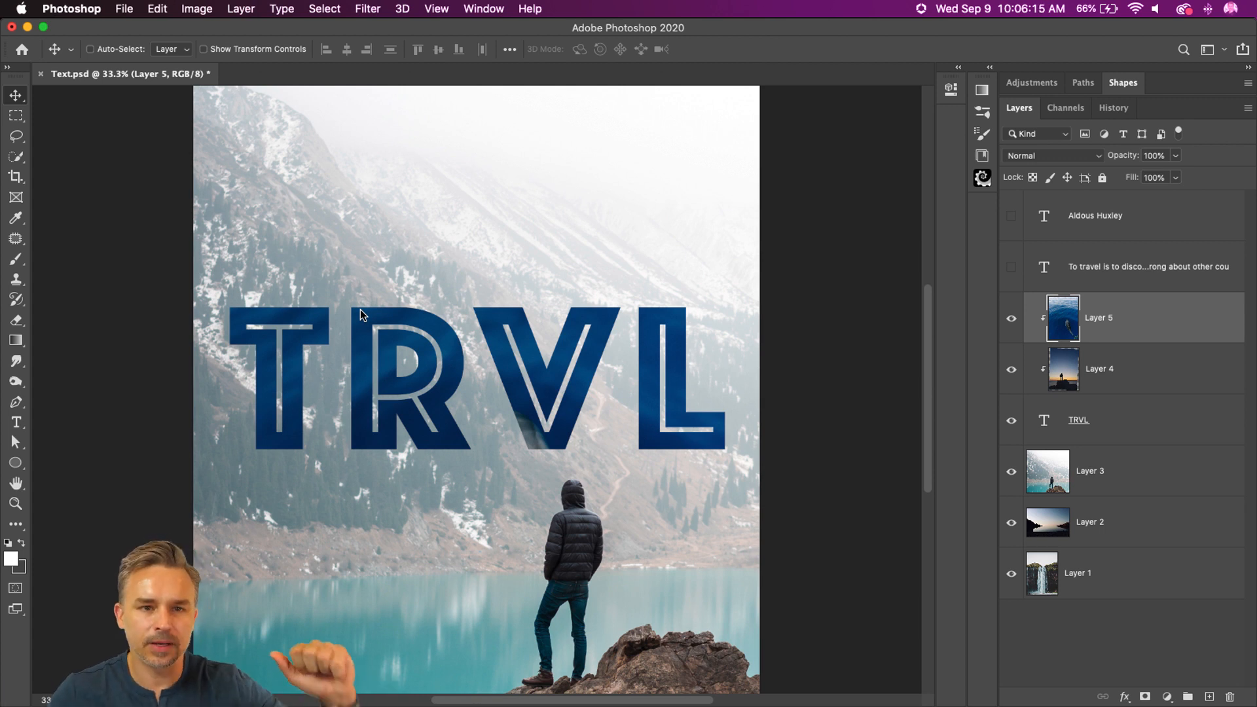
# Step: Hide Layers 5 and 4 and release both from their clipping masks on the TRVL text
pyautogui.click(1172, 375)
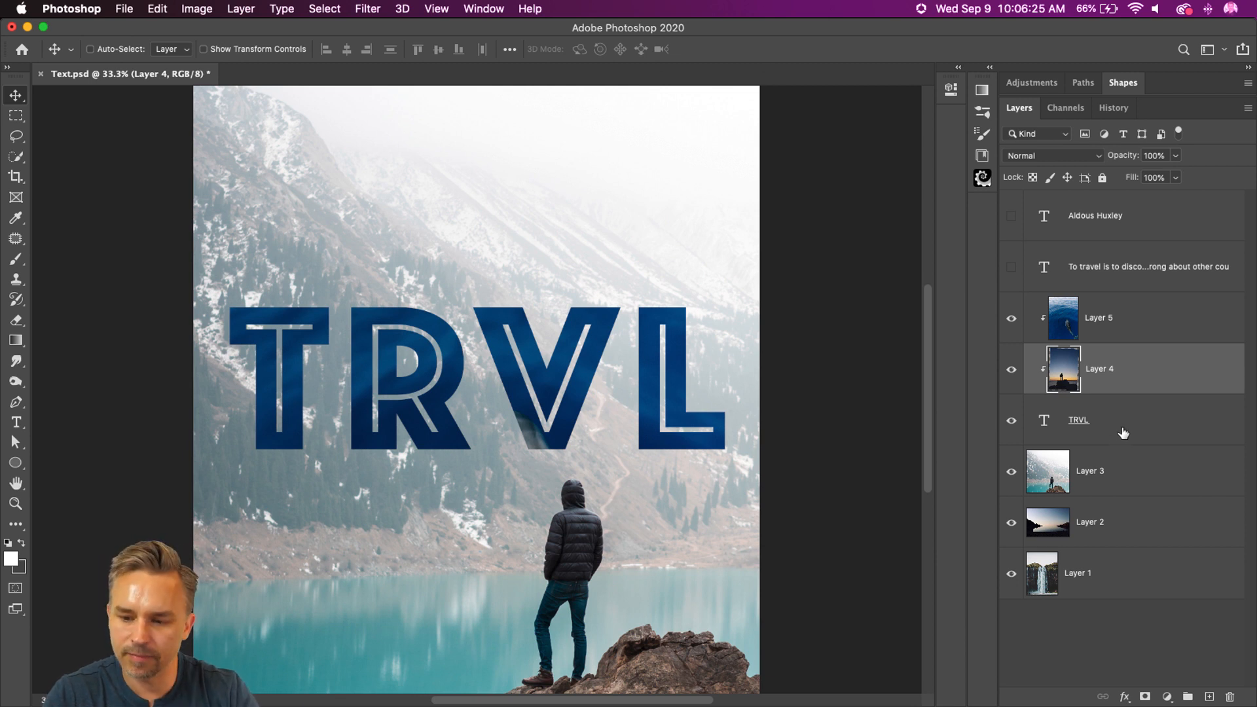
pyautogui.click(1123, 433)
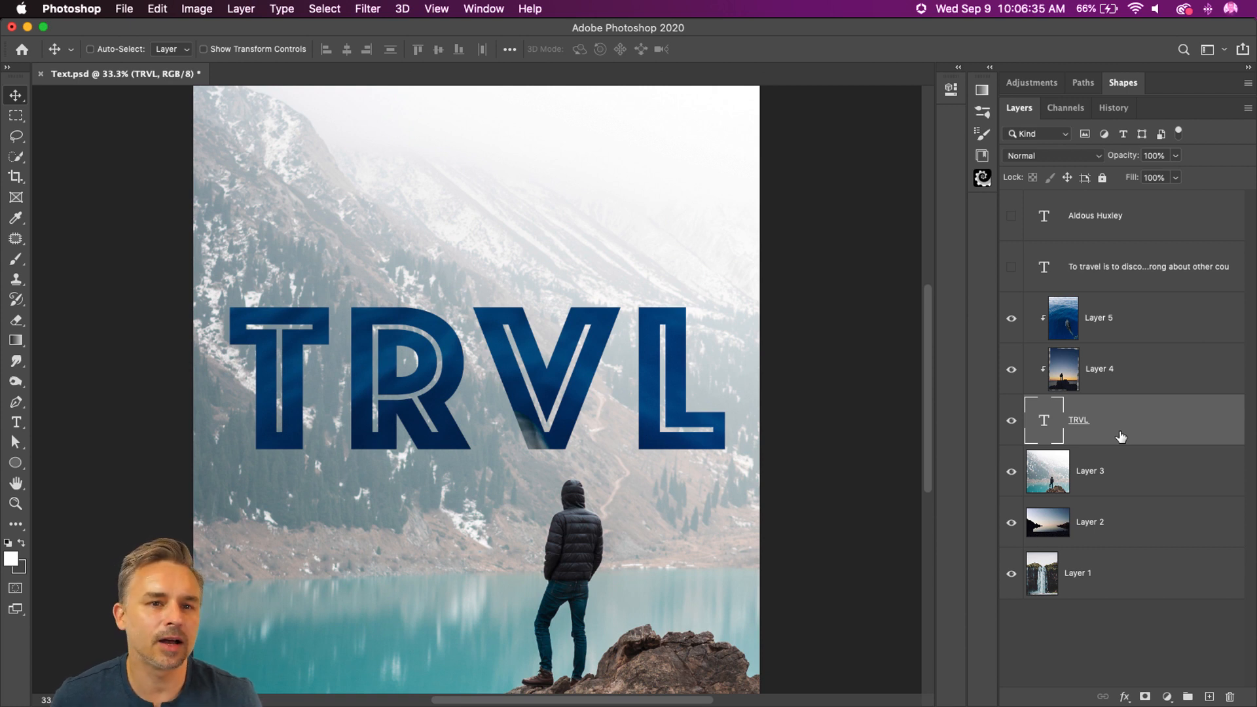
pyautogui.click(1012, 318)
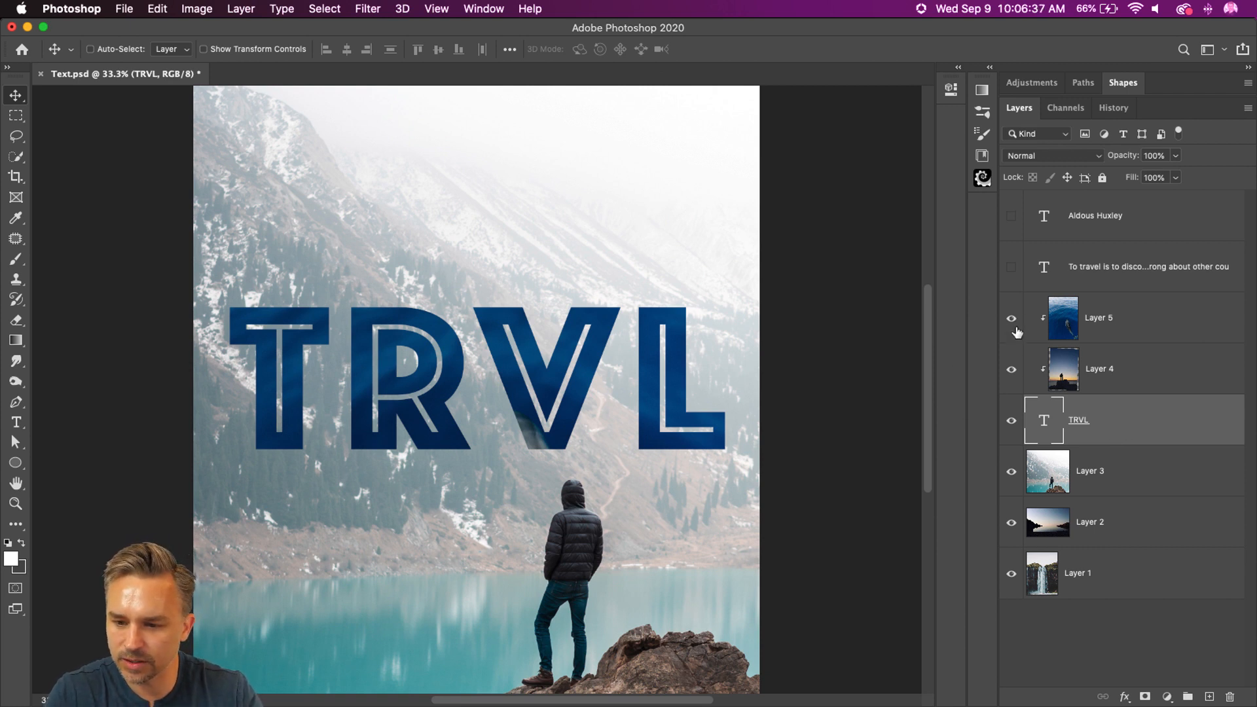
pyautogui.click(1012, 370)
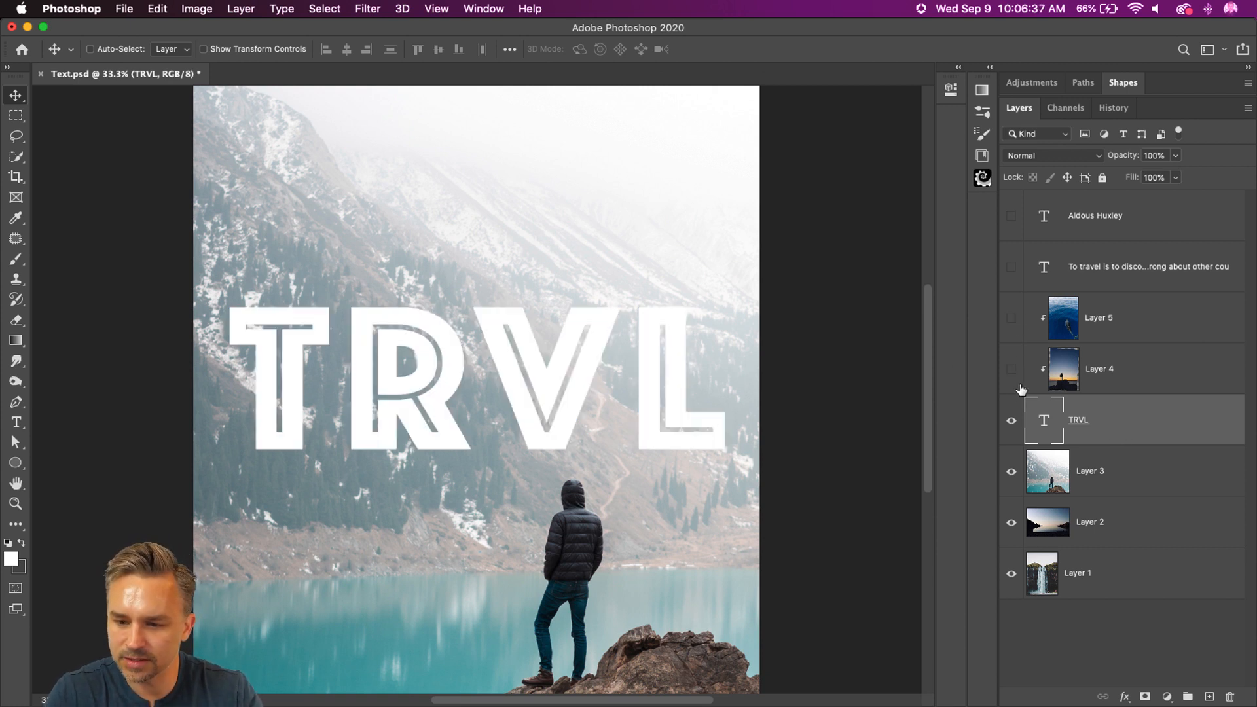
pyautogui.keyDown('alt'); pyautogui.click(1123, 393); pyautogui.keyUp('alt')
pyautogui.click(1120, 439)
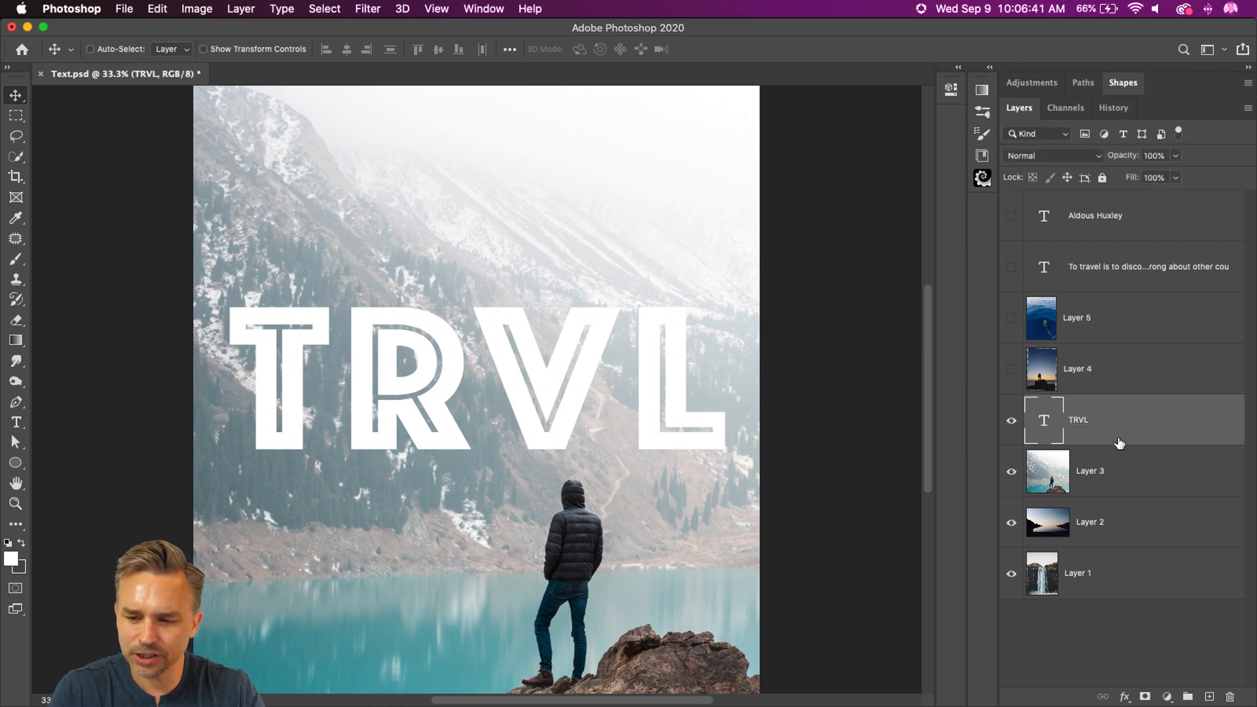
# Step: Hide the TRVL text and Layer 3, and show and select the travel quote text over the Layer 2 photo
pyautogui.click(1011, 268)
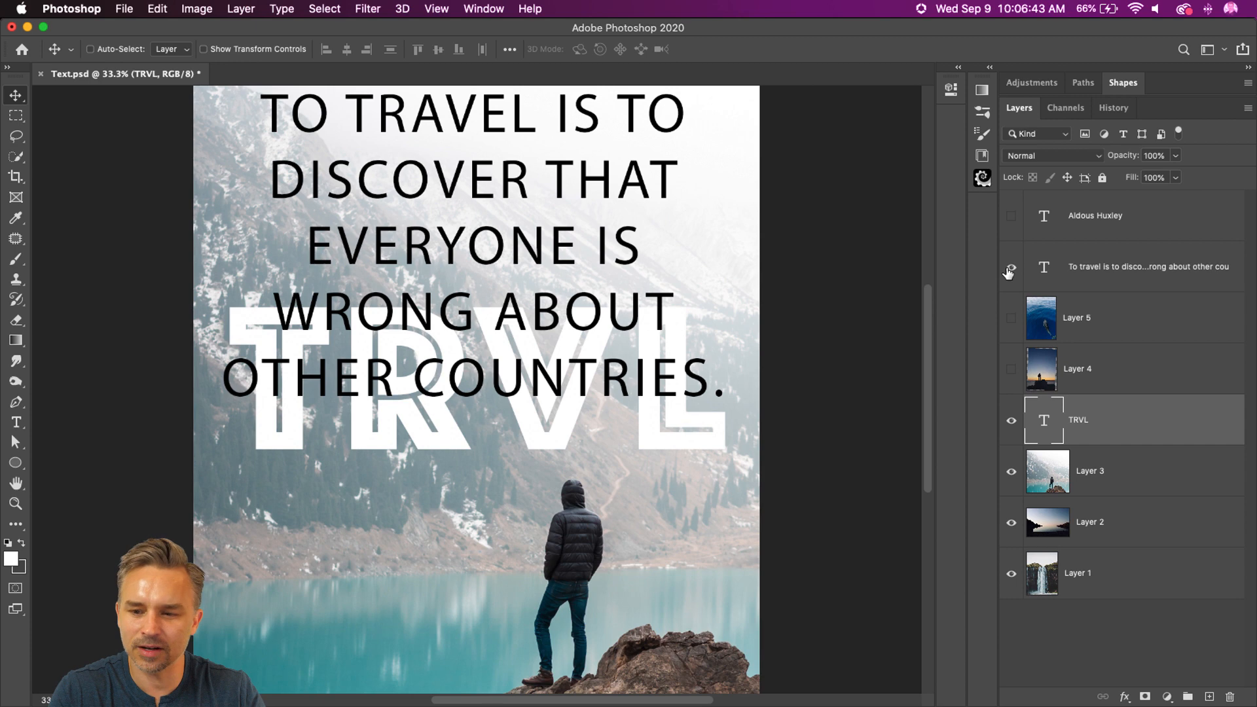
pyautogui.click(1008, 270)
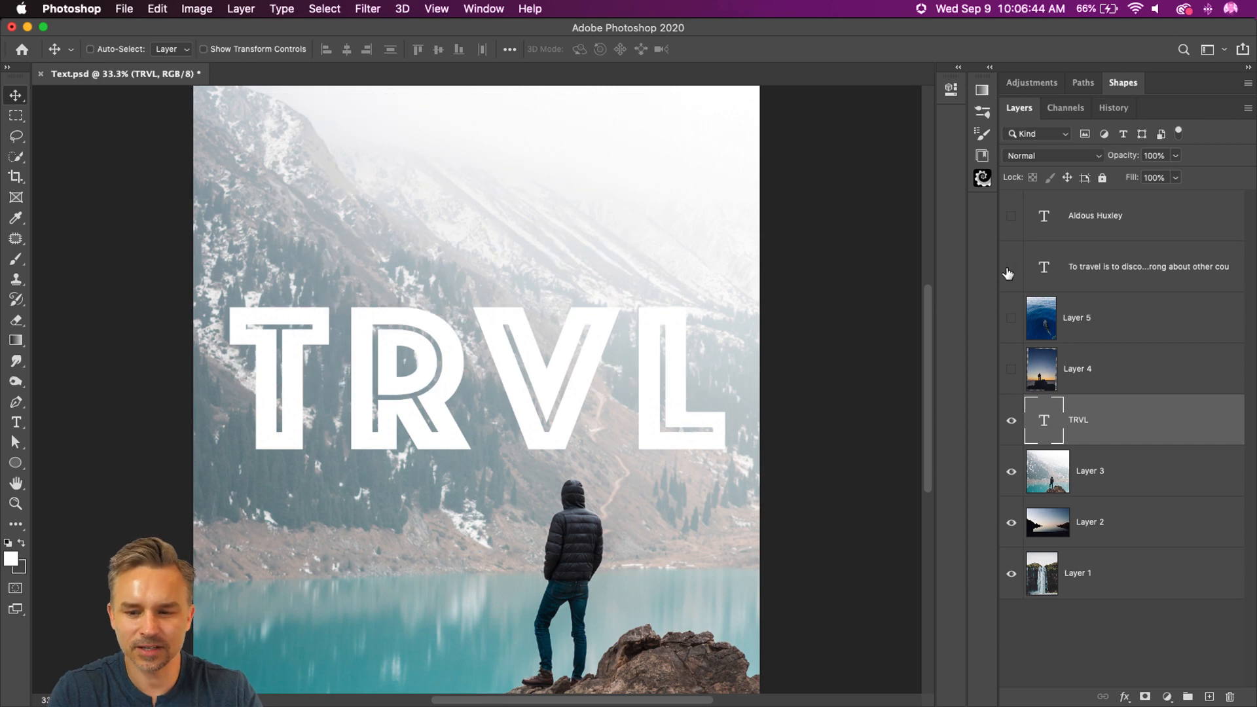
pyautogui.click(1011, 421)
pyautogui.click(1119, 322)
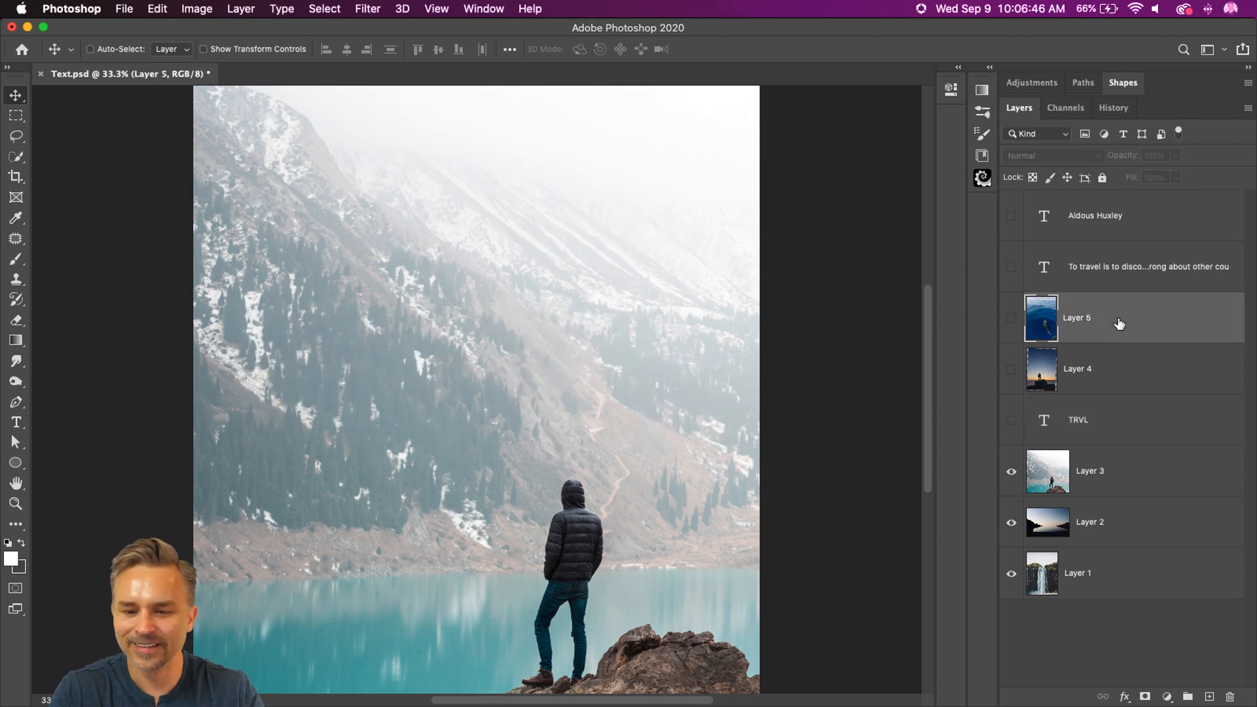
pyautogui.click(1010, 478)
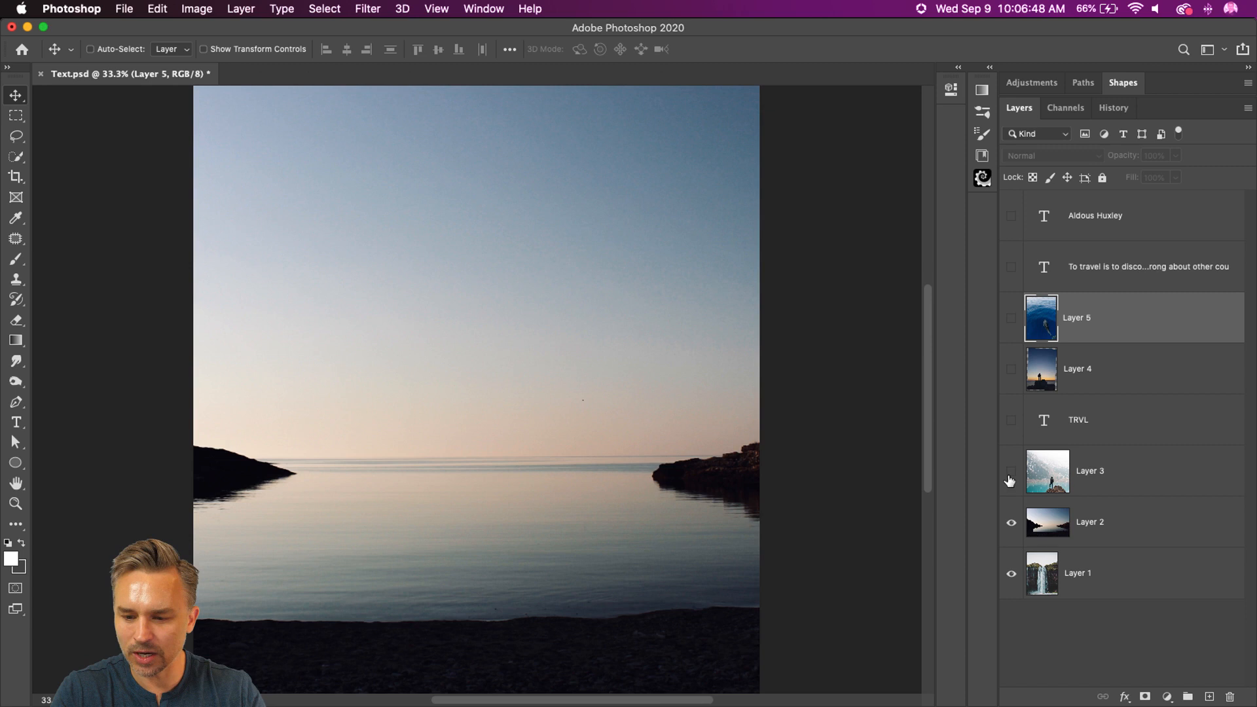
pyautogui.click(1017, 268)
pyautogui.click(1103, 265)
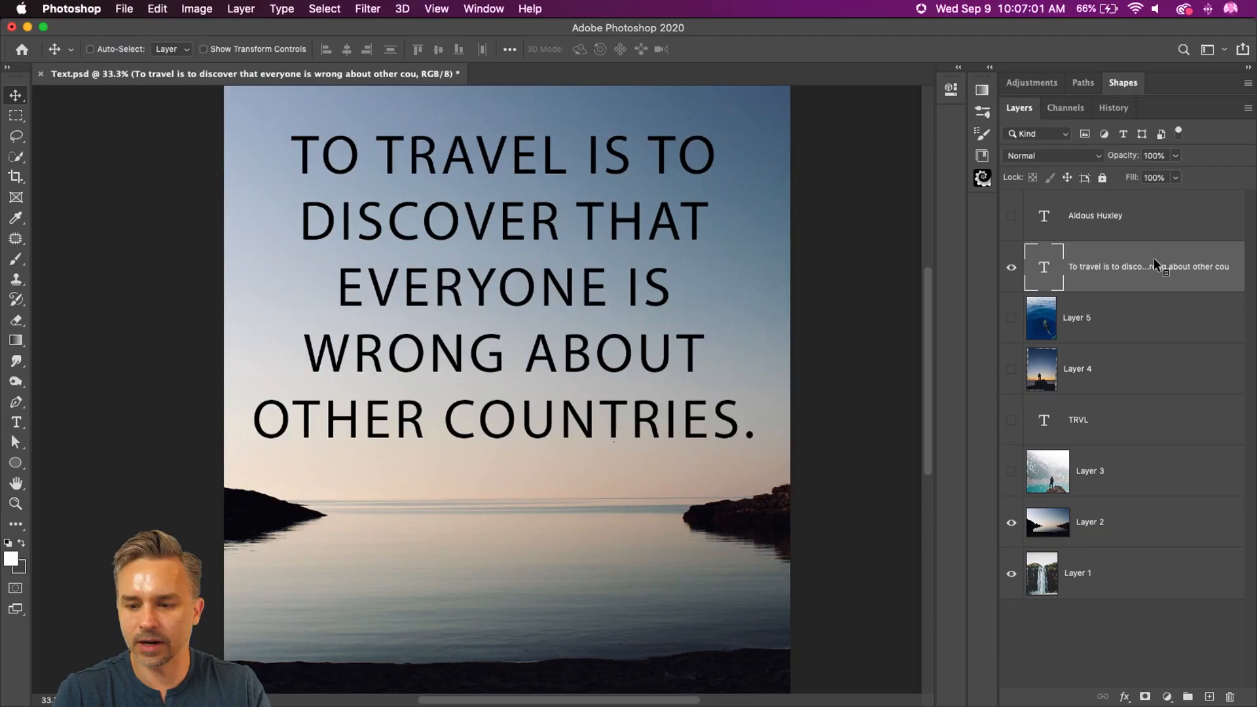
# Step: Highlight the whole travel quote with the Type tool, leave text editing, and delete the quote's layer
pyautogui.click(16, 423)
pyautogui.click(335, 150)
pyautogui.moveTo(289, 149); pyautogui.dragTo(1080, 564)
pyautogui.press('super+c')
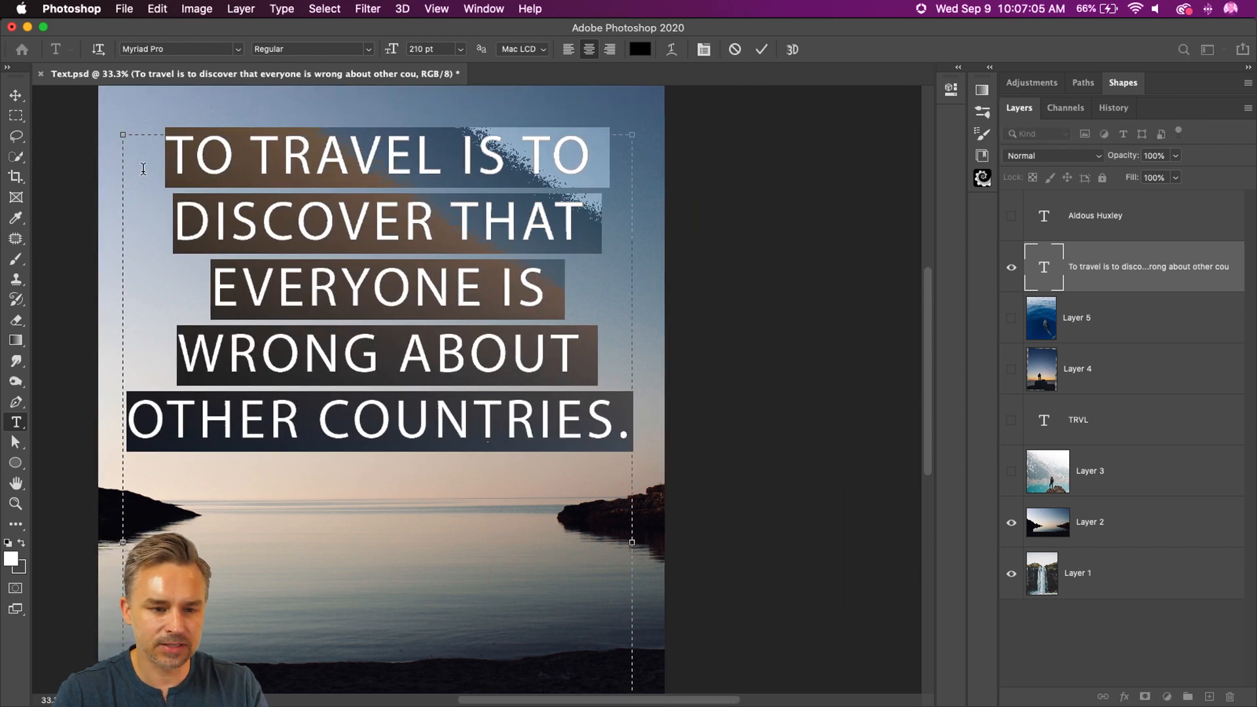
pyautogui.click(16, 95)
pyautogui.moveTo(1143, 273); pyautogui.dragTo(1231, 696)
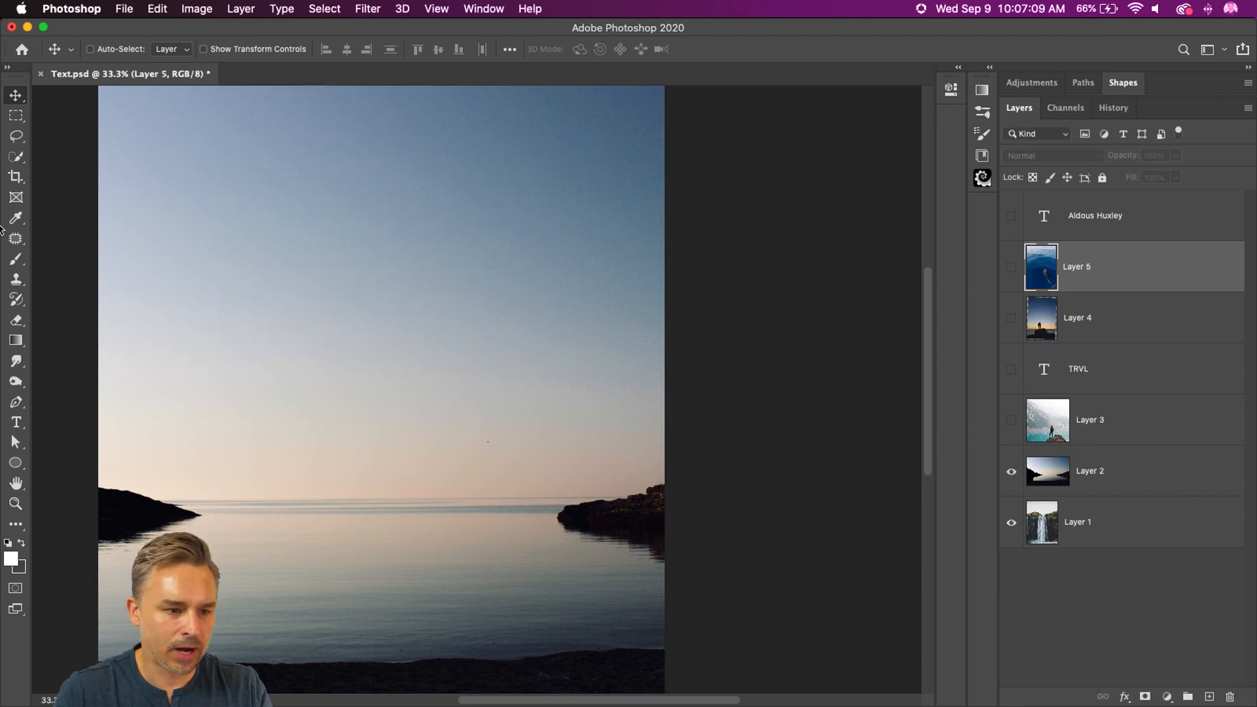
# Step: Create a paragraph text box across the upper part of the Layer 2 photo and paste the travel quote into it
pyautogui.click(15, 422)
pyautogui.moveTo(138, 124); pyautogui.dragTo(632, 501)
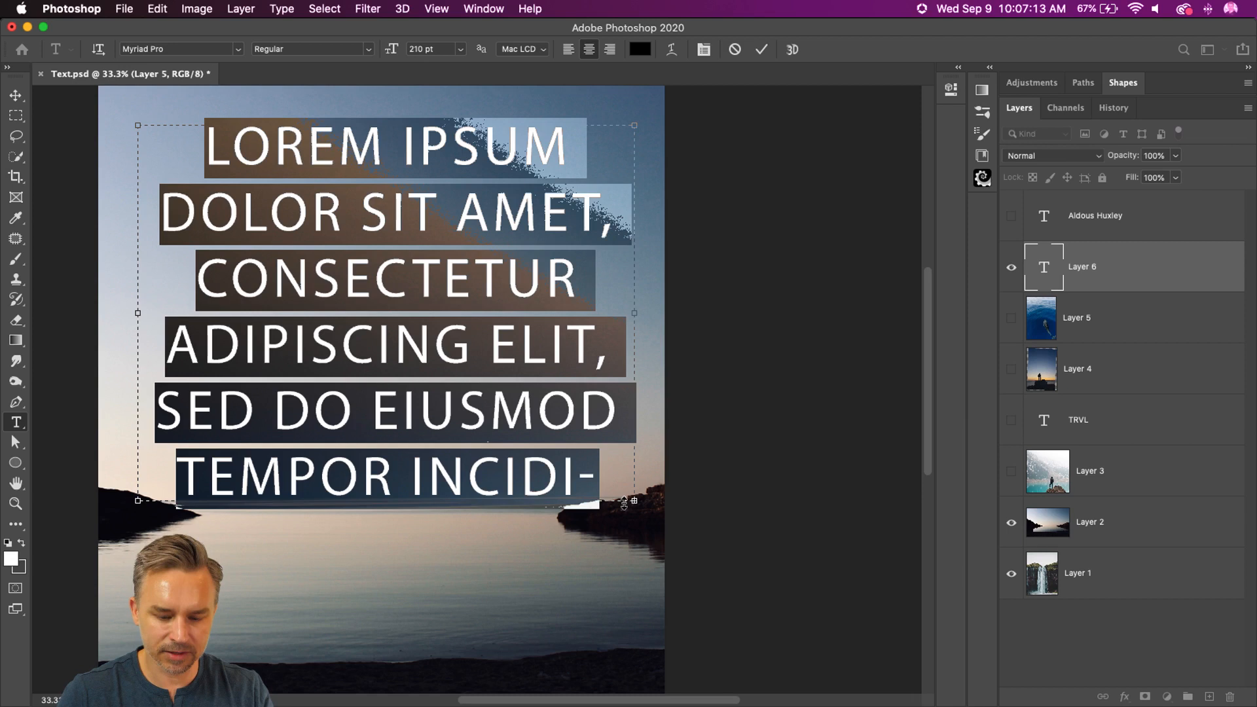
pyautogui.press('super+v')
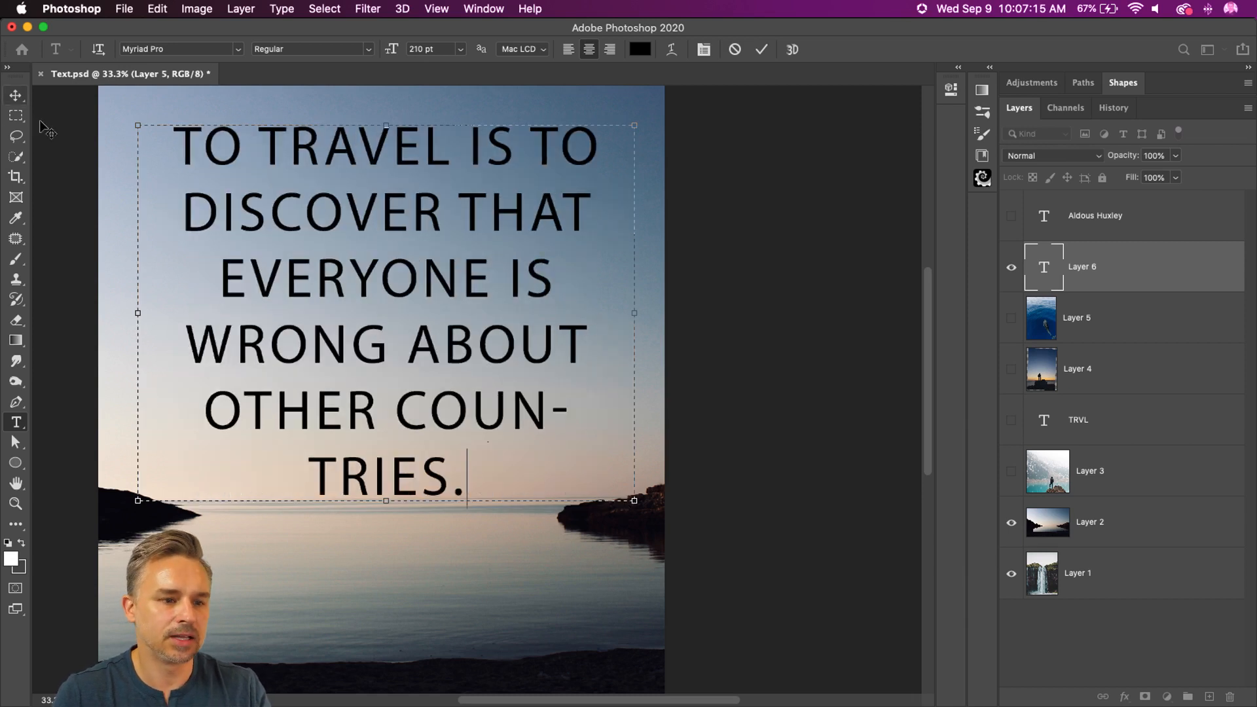
pyautogui.hscroll(-4, 168, 152)
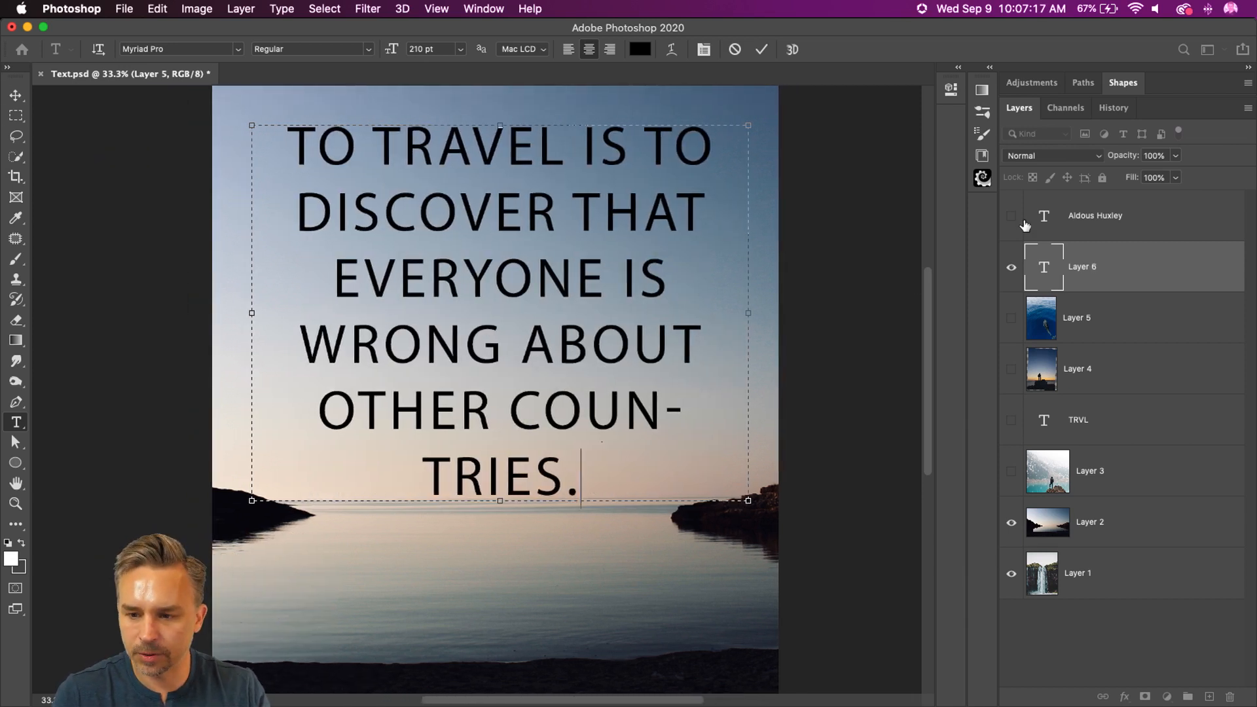
# Step: Show and select the Aldous Huxley text layer, and shift it slightly up and to the left below the quote
pyautogui.click(1012, 216)
pyautogui.click(1056, 223)
pyautogui.click(16, 95)
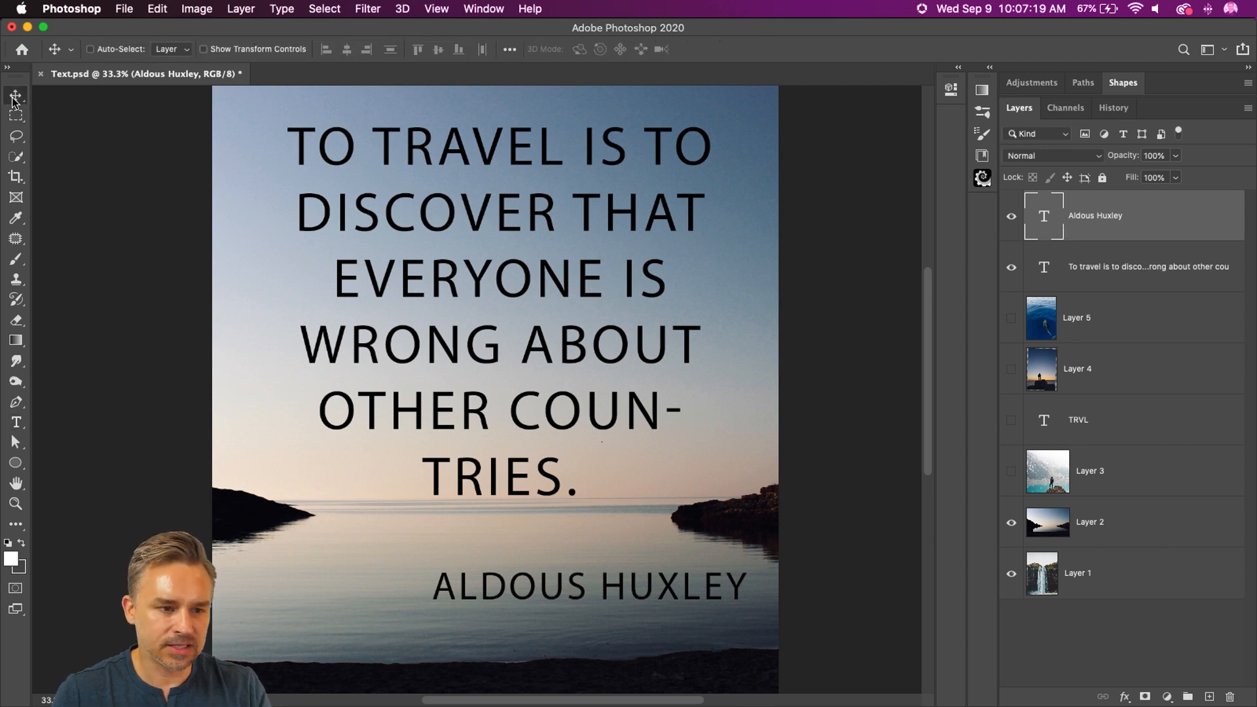
pyautogui.moveTo(518, 585)
pyautogui.mouseDown()
pyautogui.moveTo(427, 584)
pyautogui.moveTo(512, 583)
pyautogui.mouseUp()
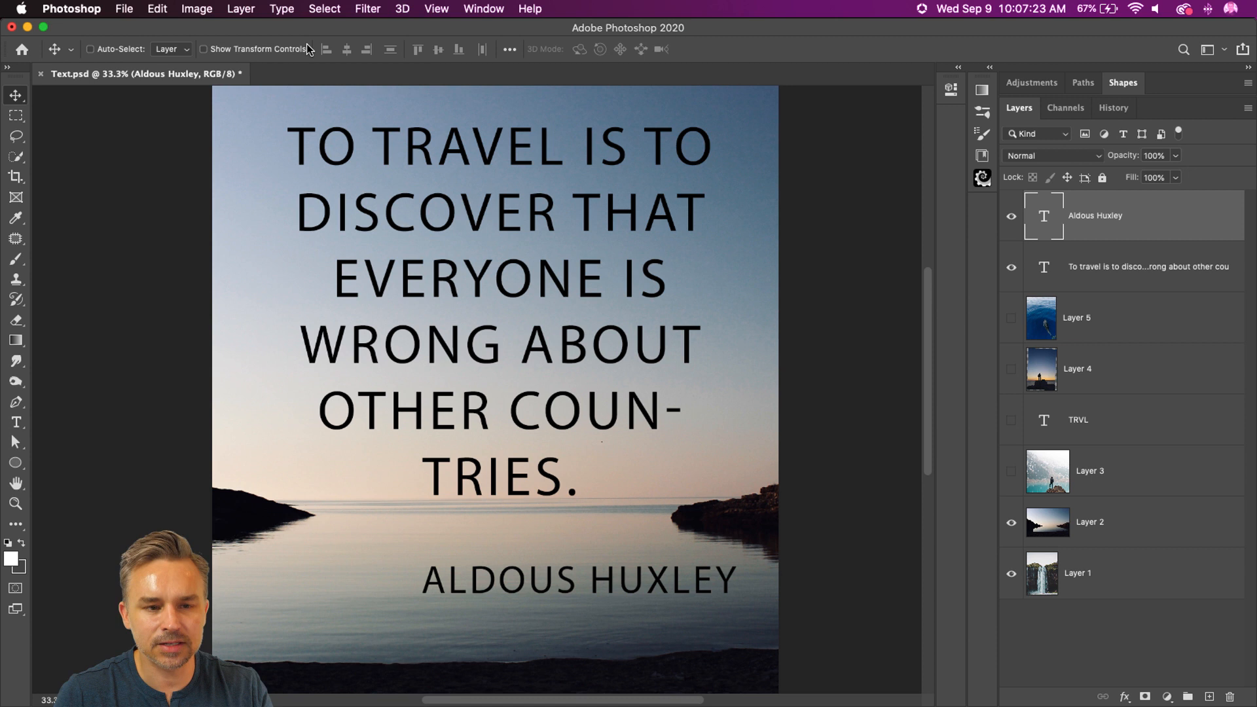
# Step: Examine the commands for converting between point text and paragraph text on the Aldous Huxley text and on the quote
pyautogui.click(281, 9)
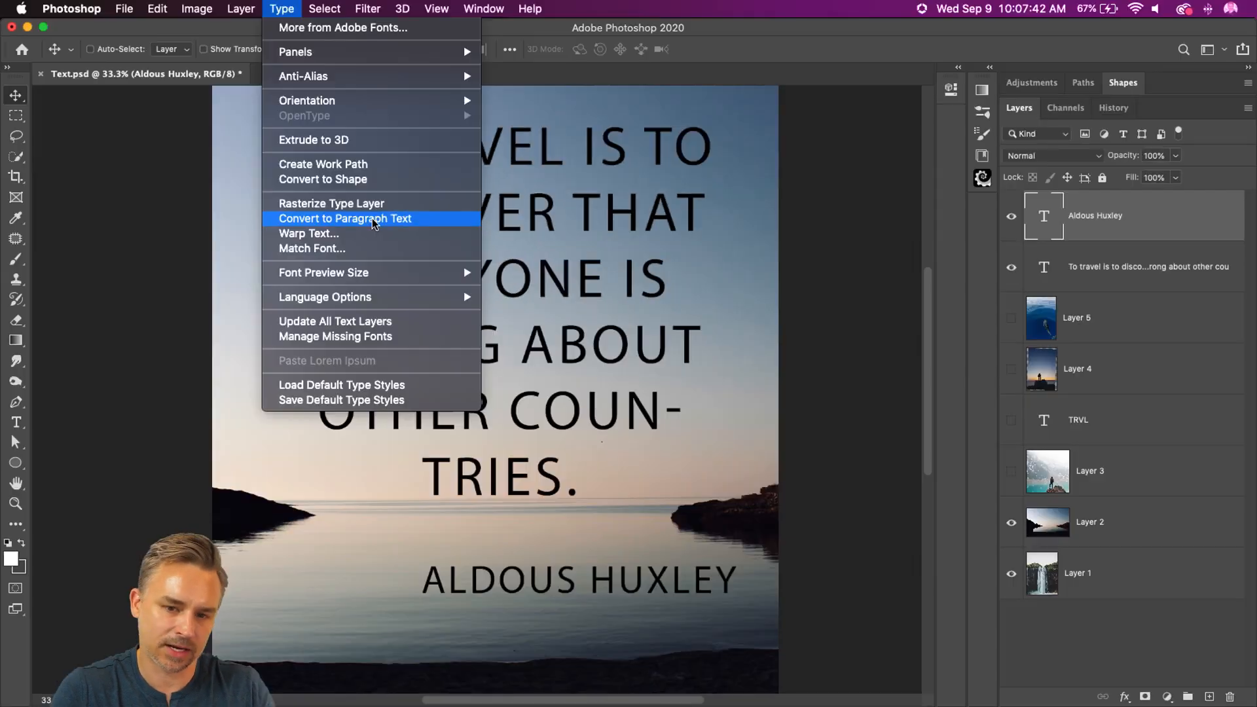
pyautogui.click(289, 211)
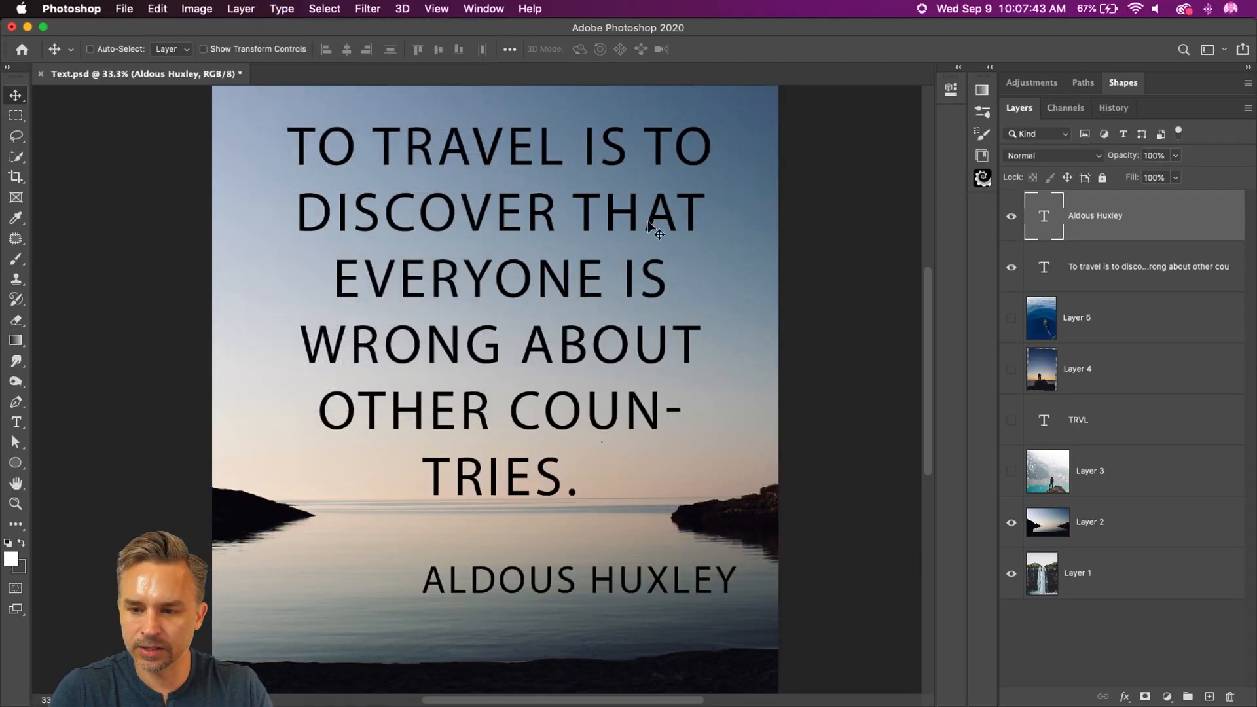
pyautogui.click(1095, 273)
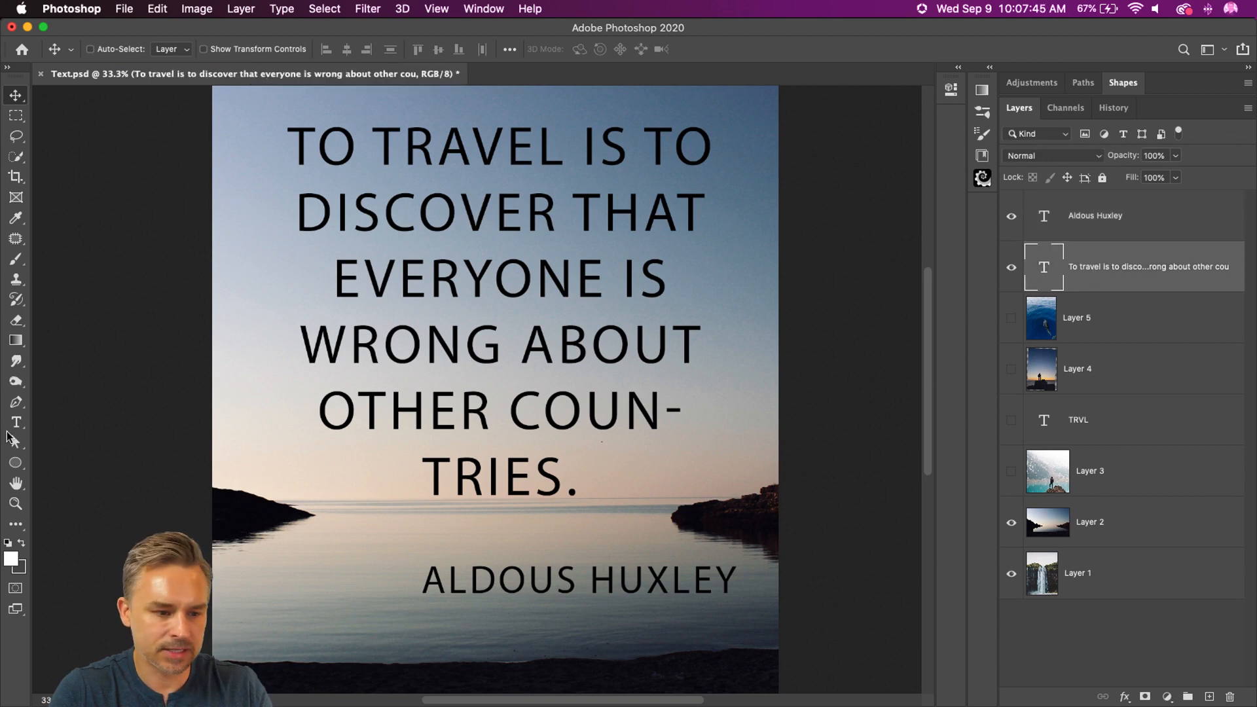
pyautogui.click(16, 423)
pyautogui.press('Return')
pyautogui.click(15, 95)
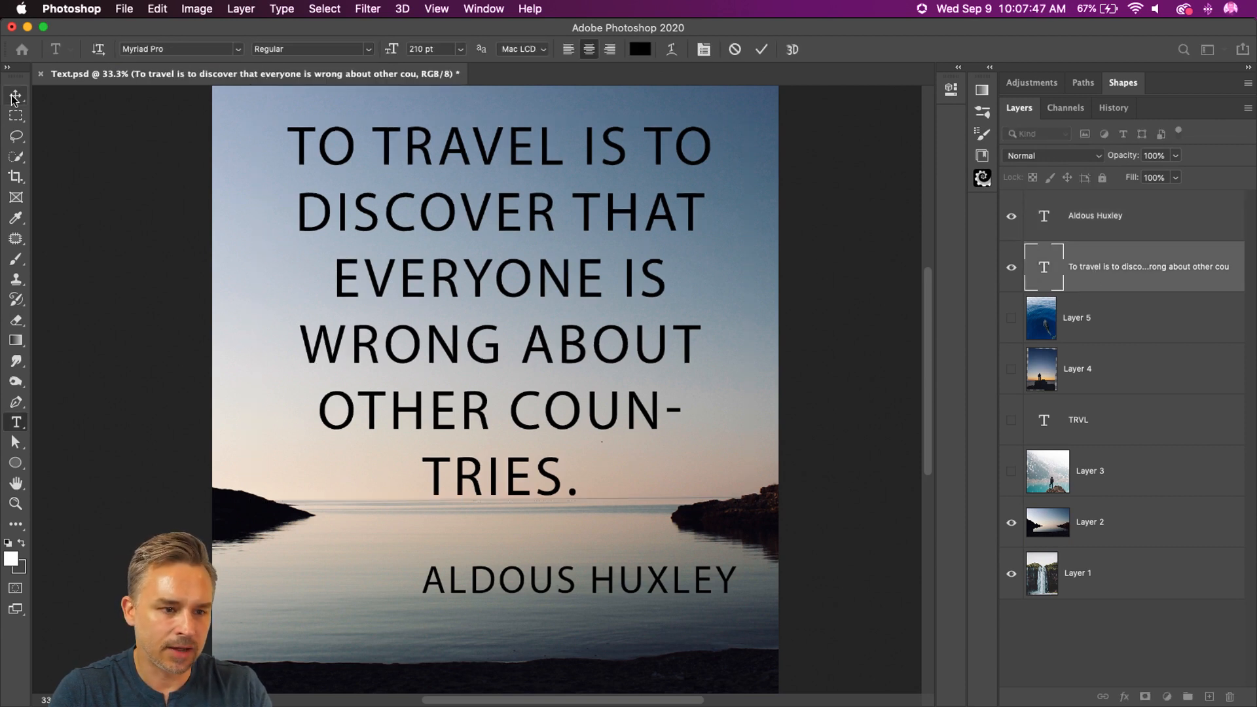
pyautogui.click(275, 9)
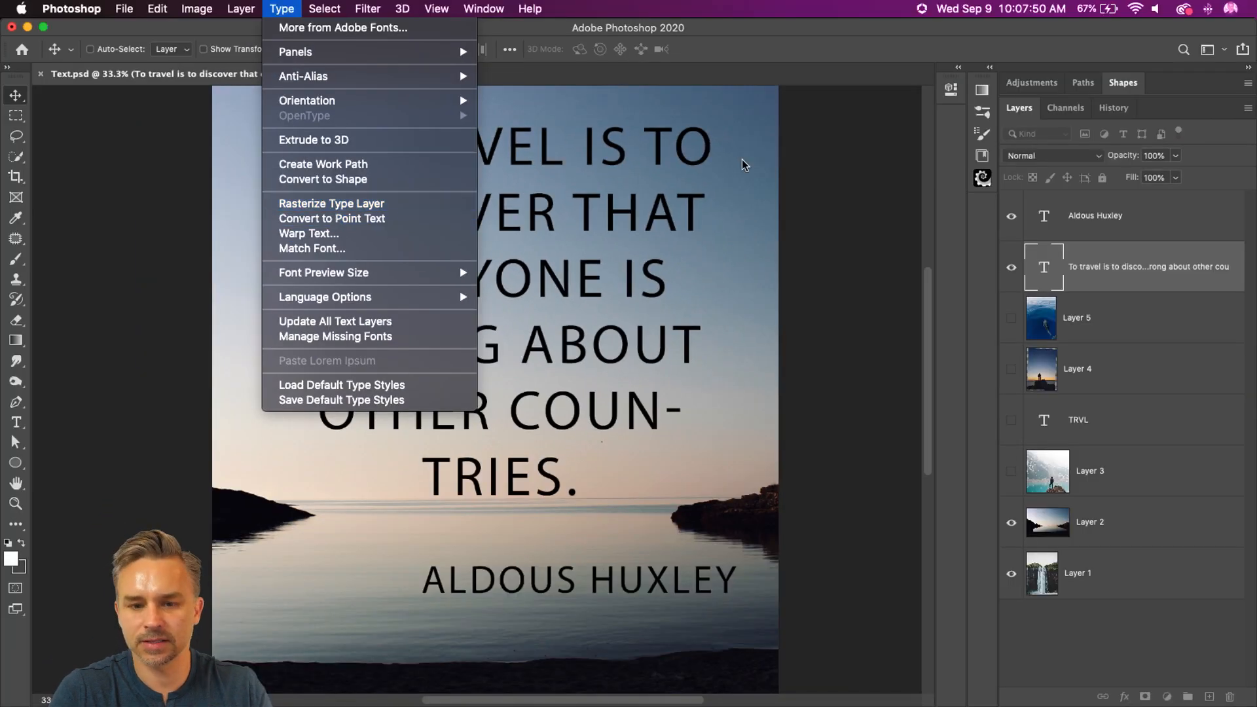
pyautogui.click(742, 160)
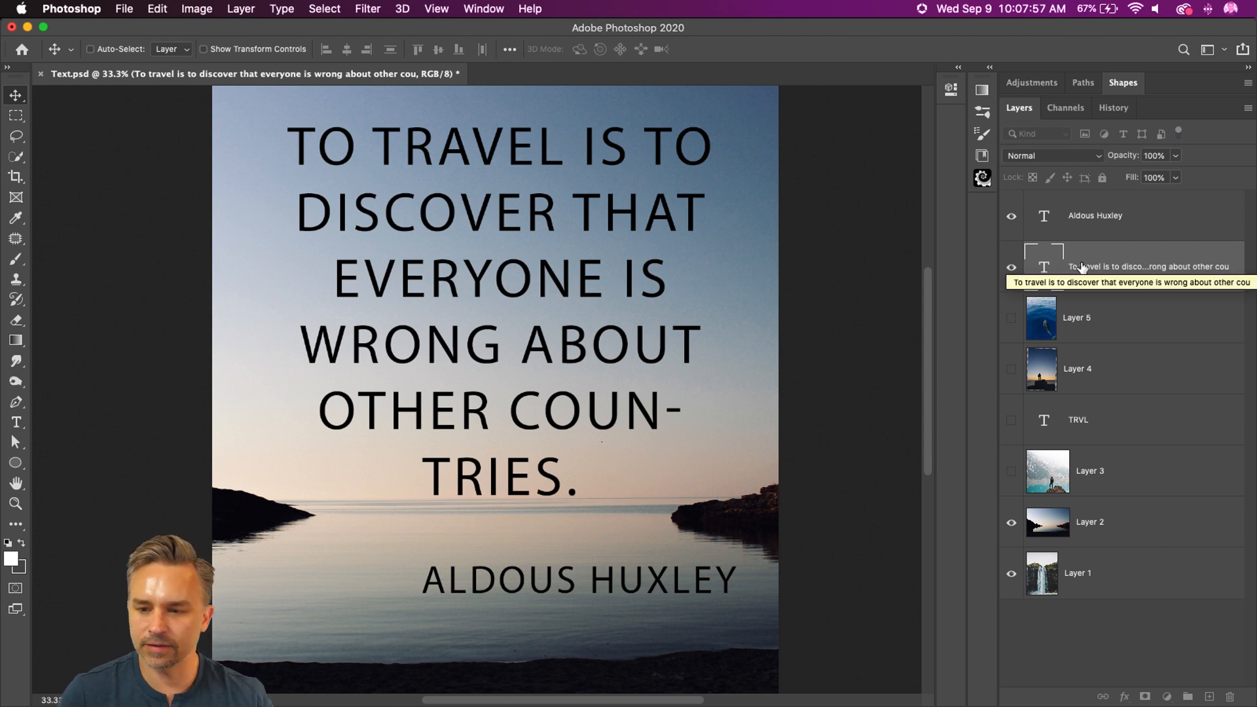
pyautogui.click(1113, 326)
pyautogui.click(1104, 278)
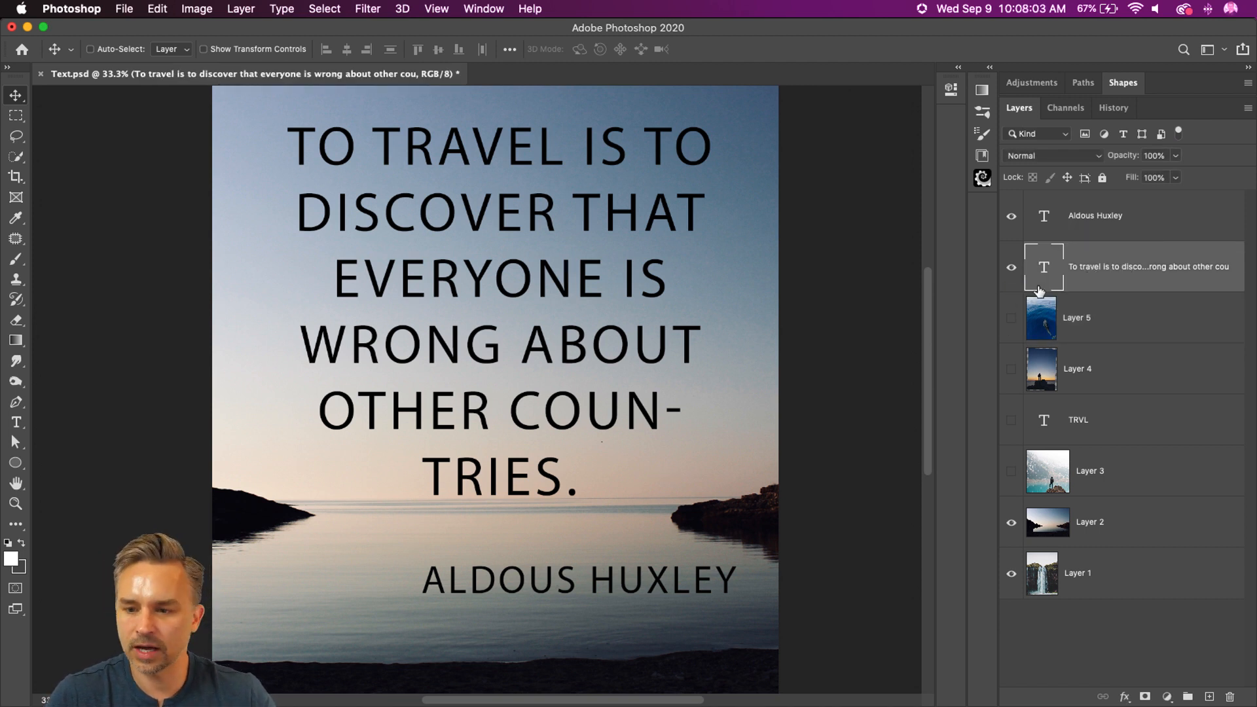
pyautogui.click(1009, 523)
pyautogui.click(1008, 524)
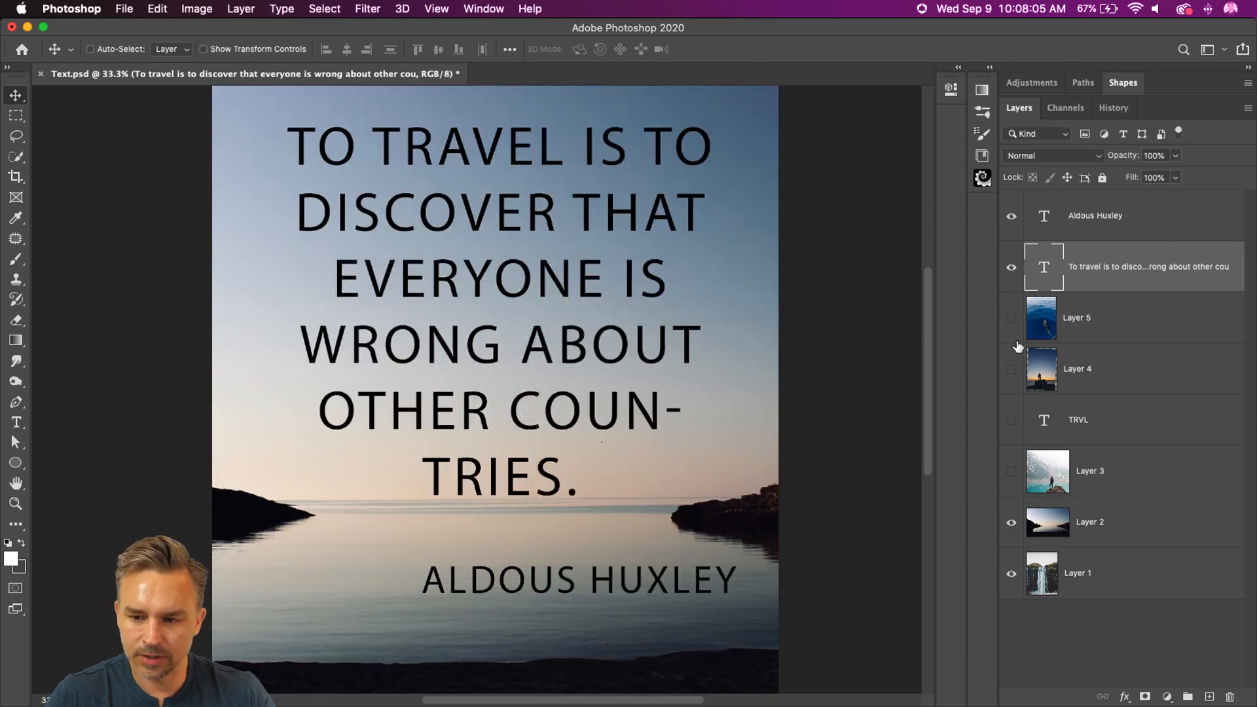
# Step: Highlight the whole travel quote and set its font to Acumin Variable Concept
pyautogui.press('t')
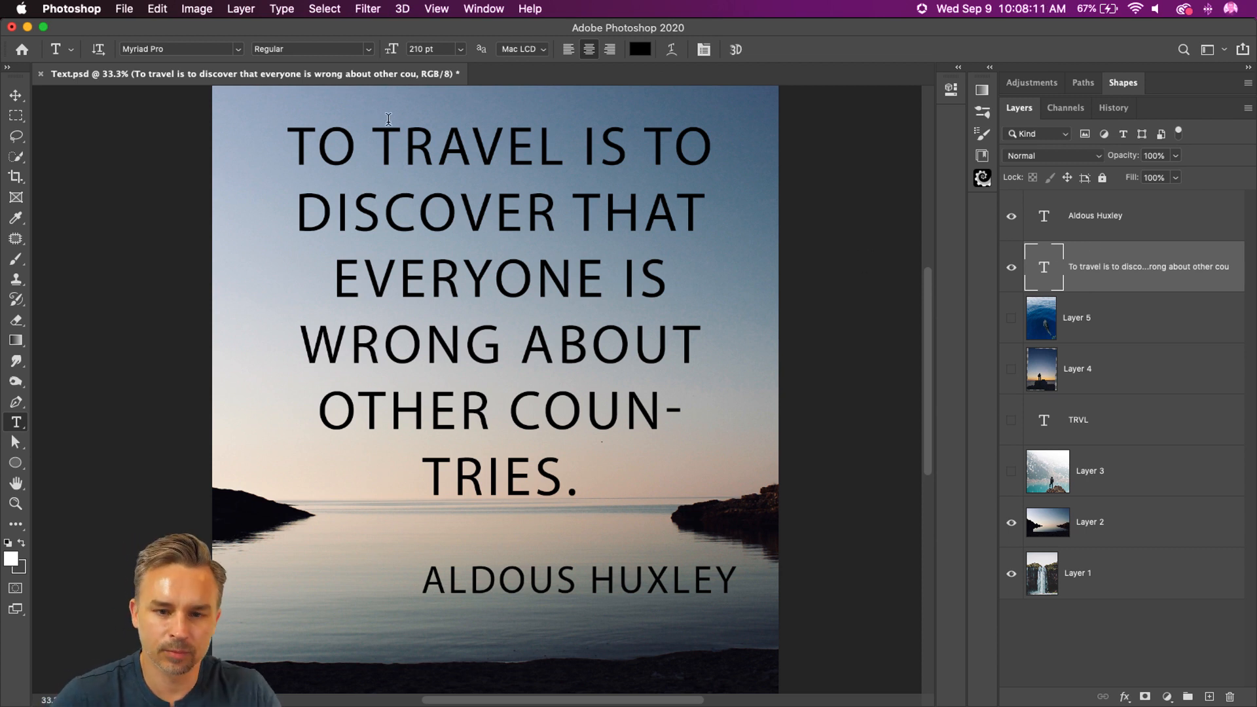
pyautogui.click(438, 146)
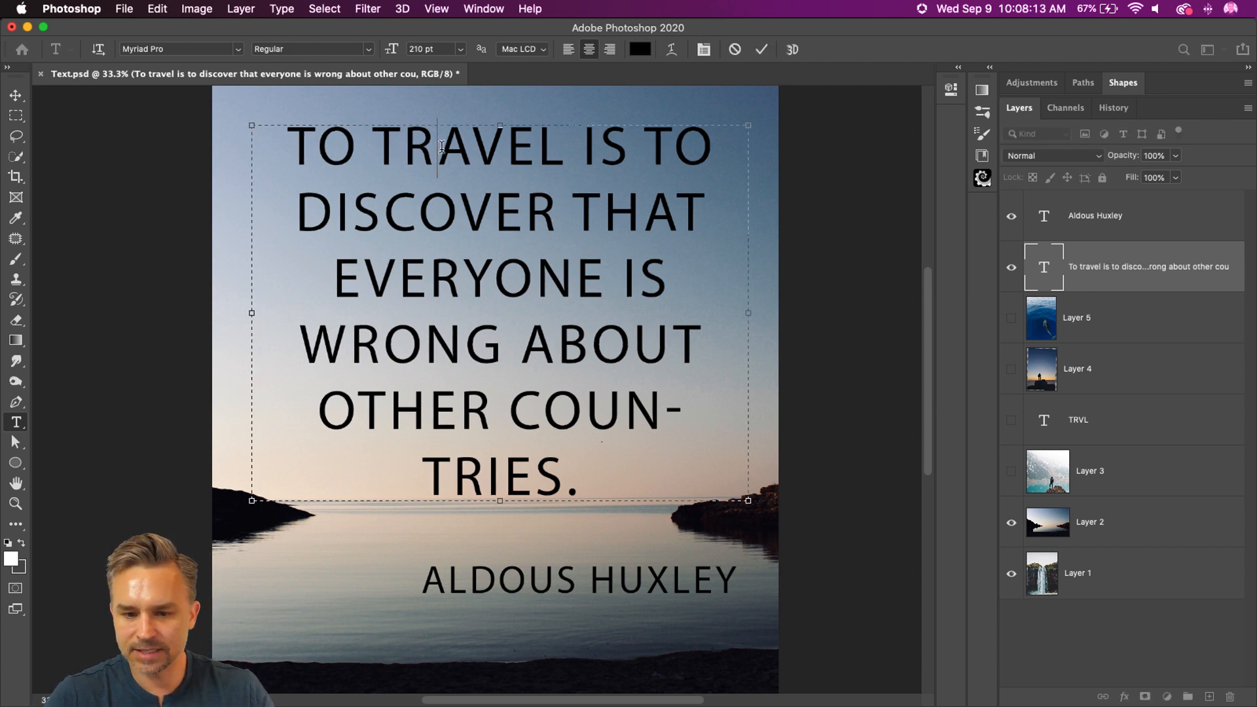
pyautogui.press('super+a')
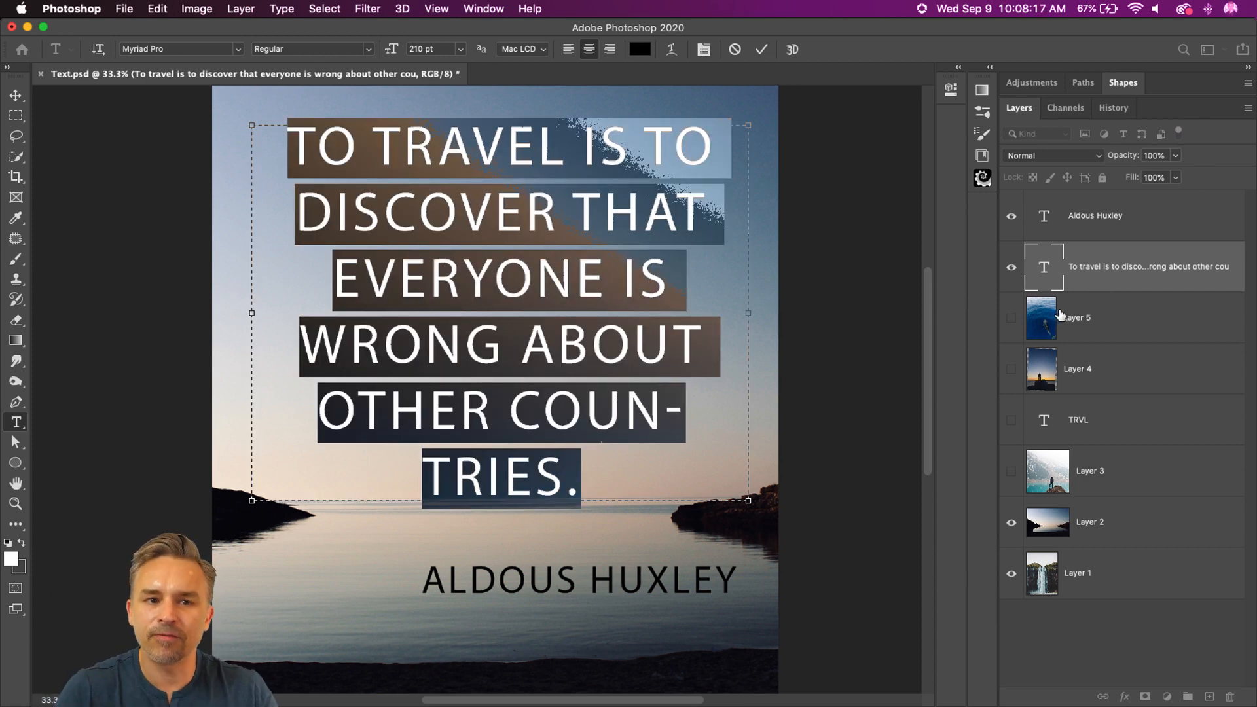
pyautogui.click(958, 68)
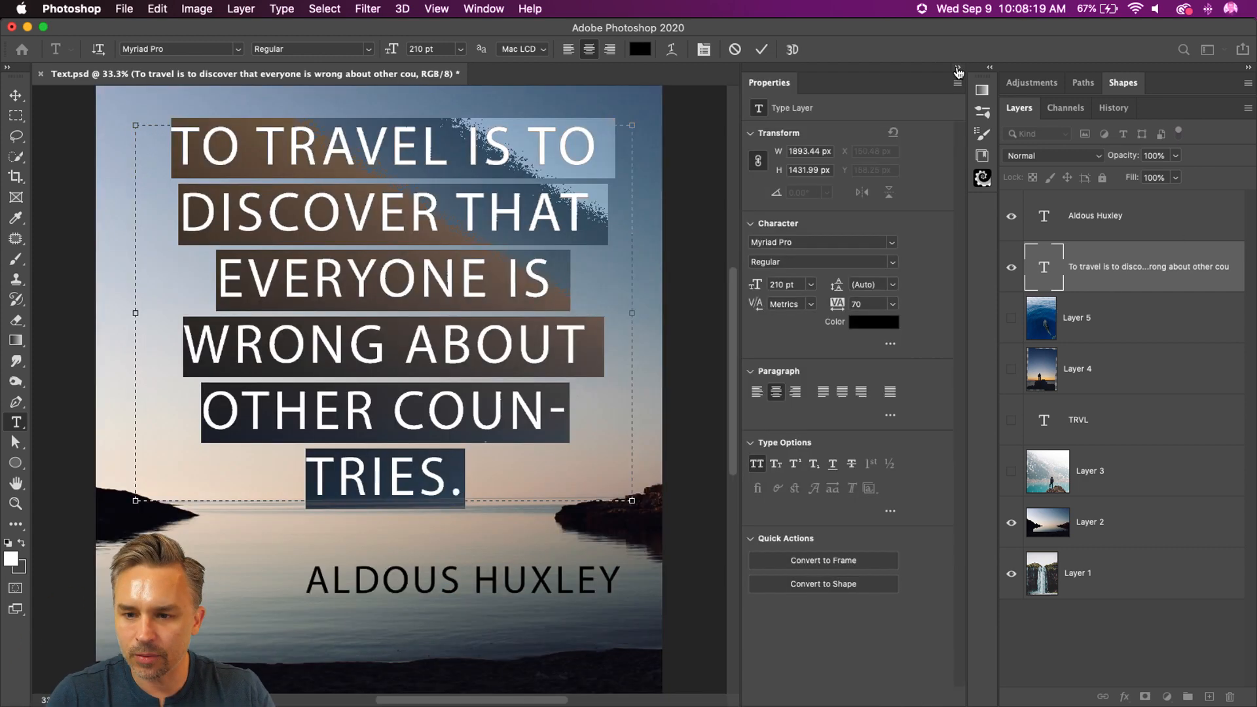
pyautogui.click(890, 243)
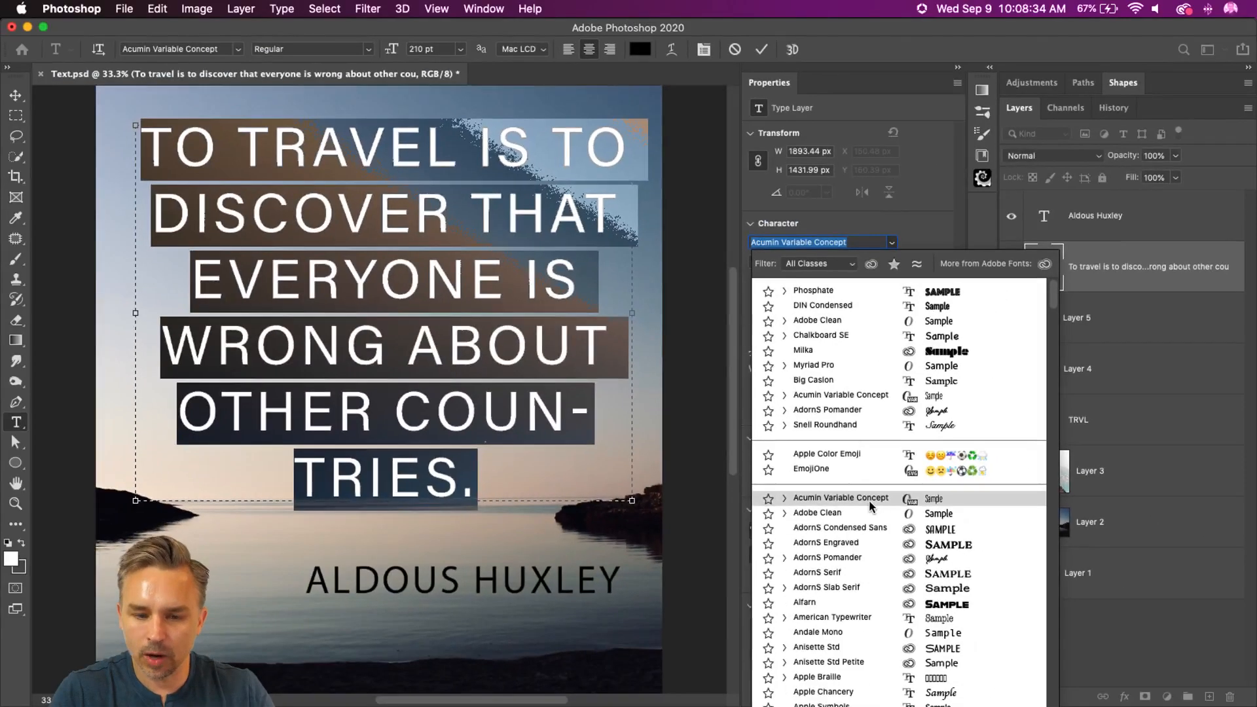
pyautogui.click(871, 504)
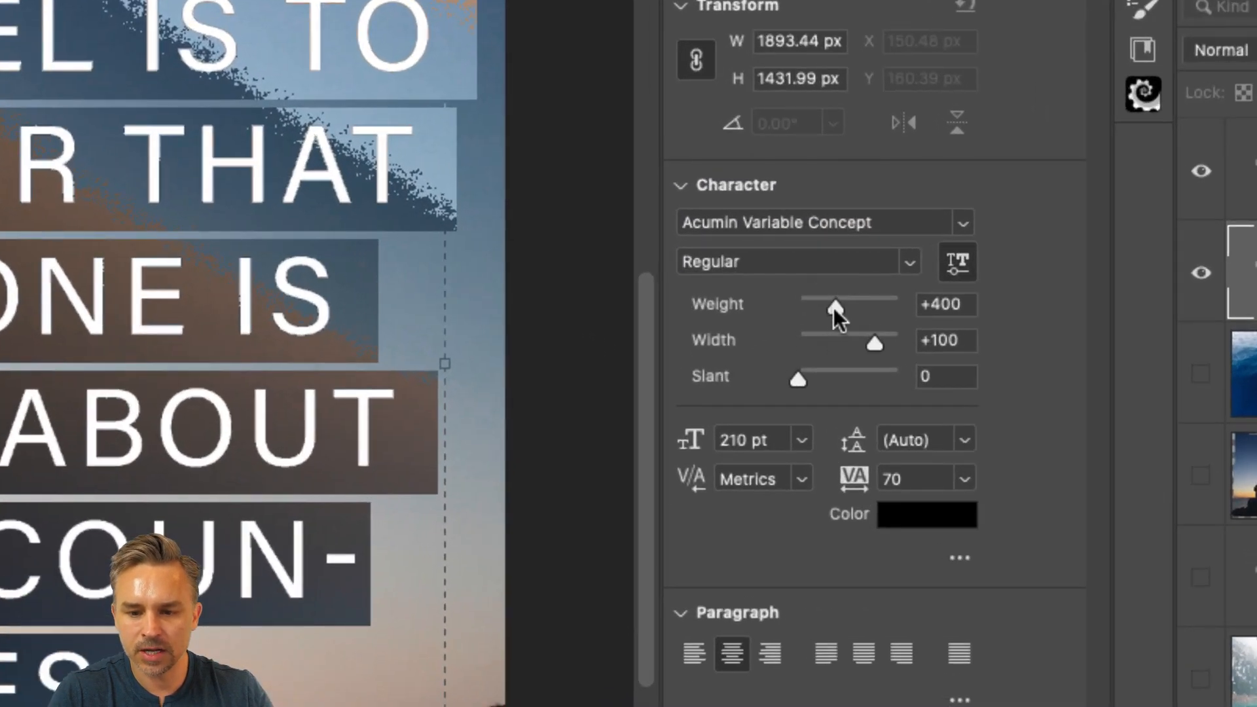
# Step: Set the quote's tracking to 0, its variable font weight to 700 and its width to 73
pyautogui.moveTo(828, 285); pyautogui.dragTo(857, 305)
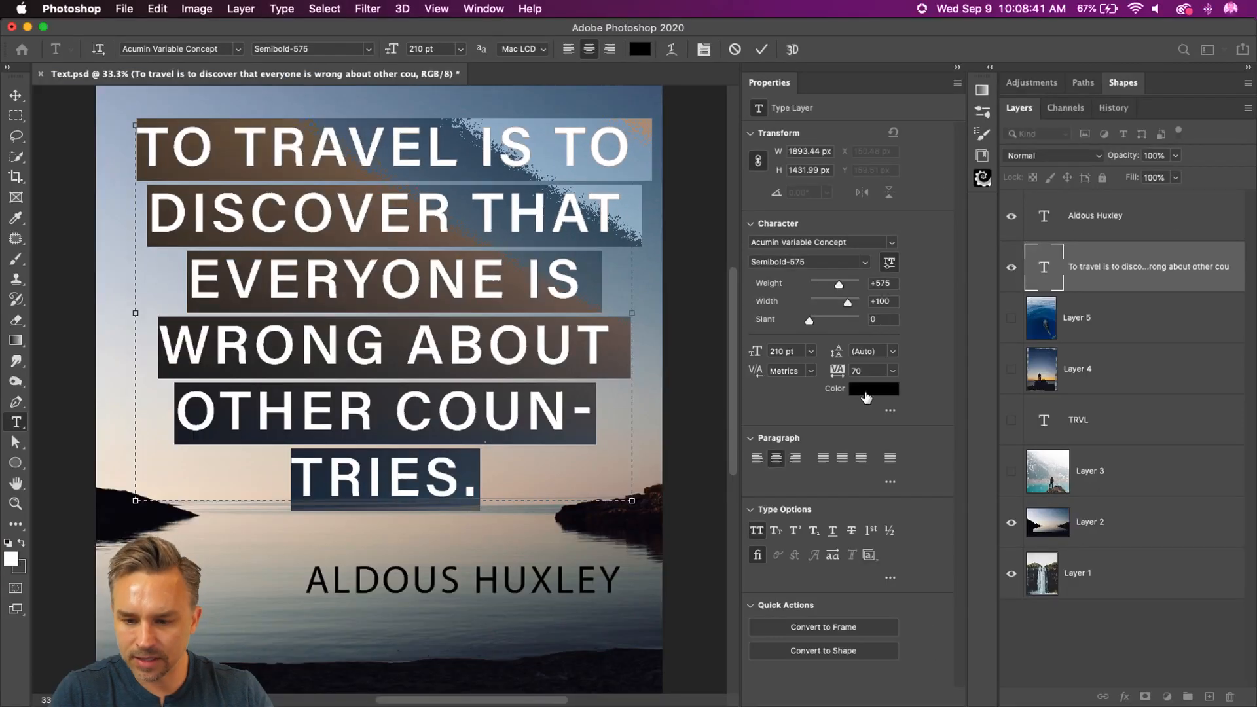
pyautogui.moveTo(864, 370); pyautogui.dragTo(724, 350)
pyautogui.write('0')
pyautogui.press('Return')
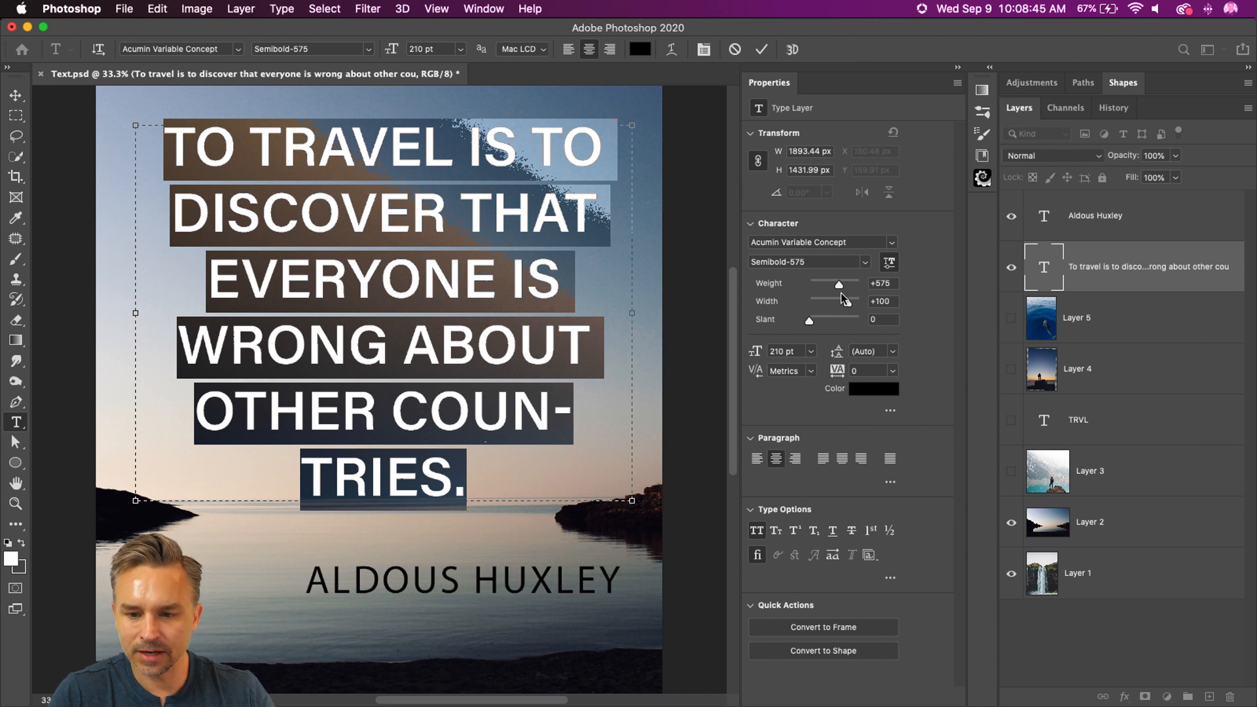
pyautogui.moveTo(831, 302); pyautogui.dragTo(847, 288)
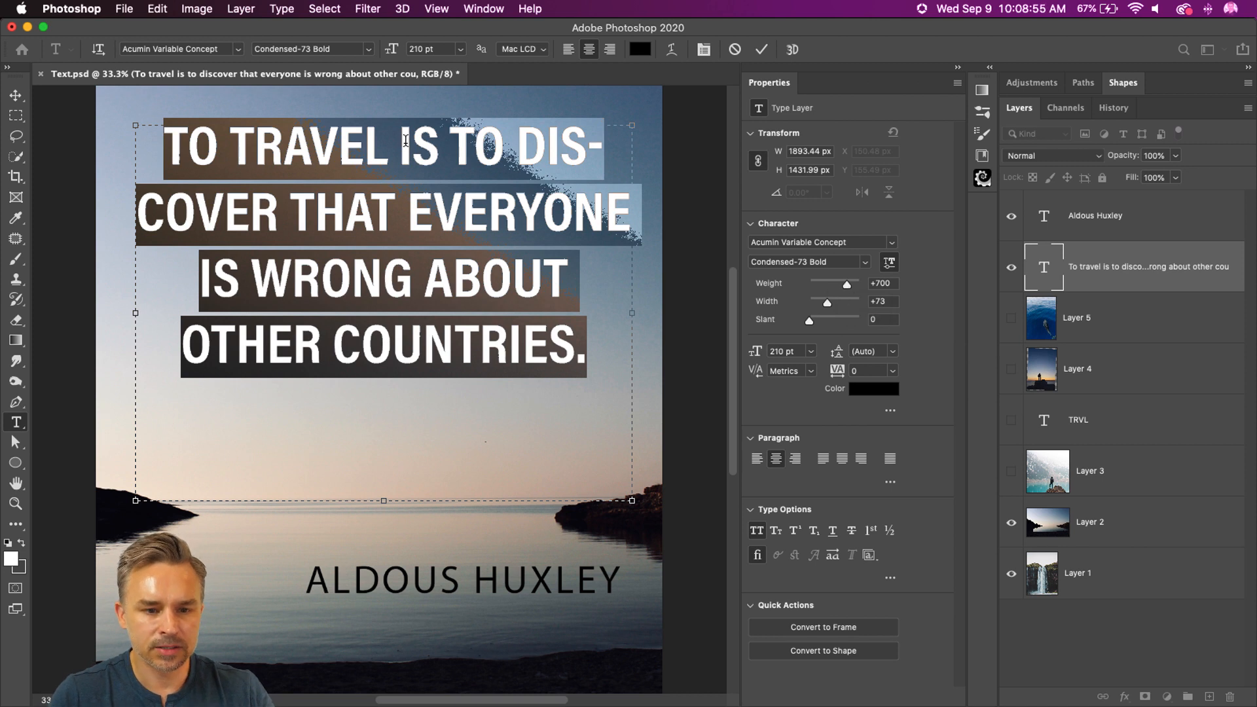
# Step: Break the quote after TO TRAVEL and enlarge that first line to 380 pt
pyautogui.click(406, 137)
pyautogui.doubleClick(406, 138)
pyautogui.click(401, 133)
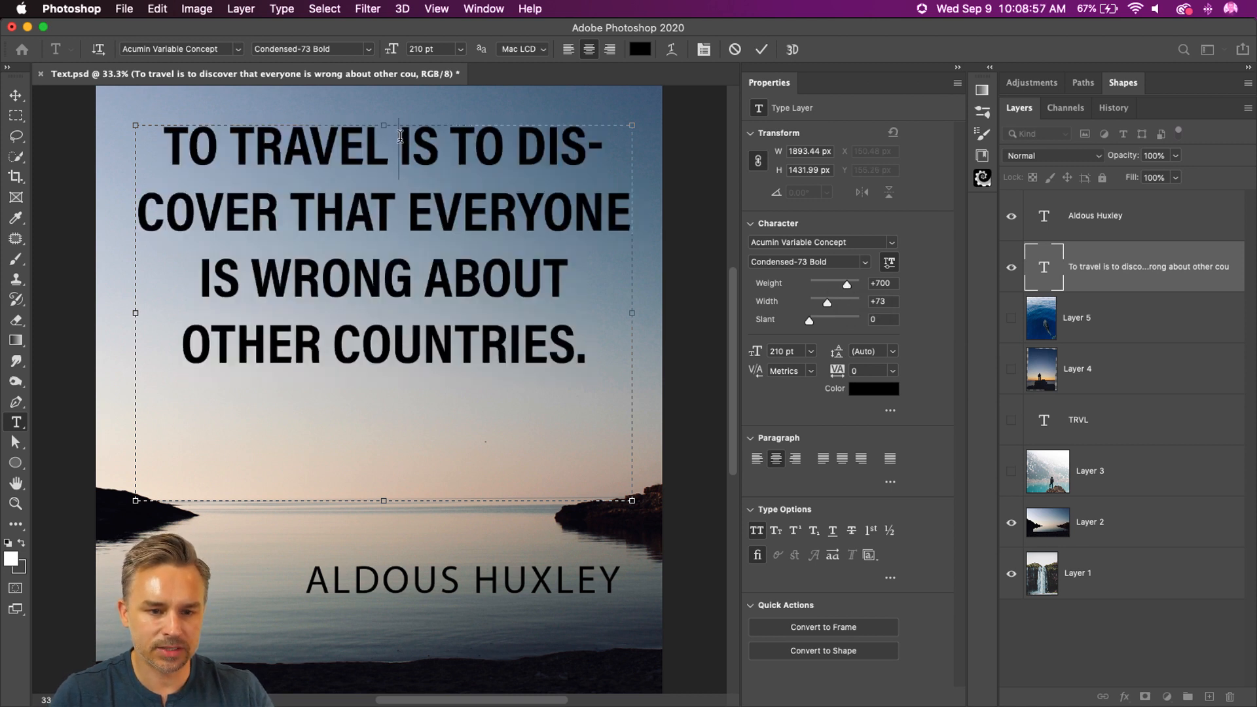
pyautogui.press('Return')
pyautogui.hotkey('shift', 'Up')
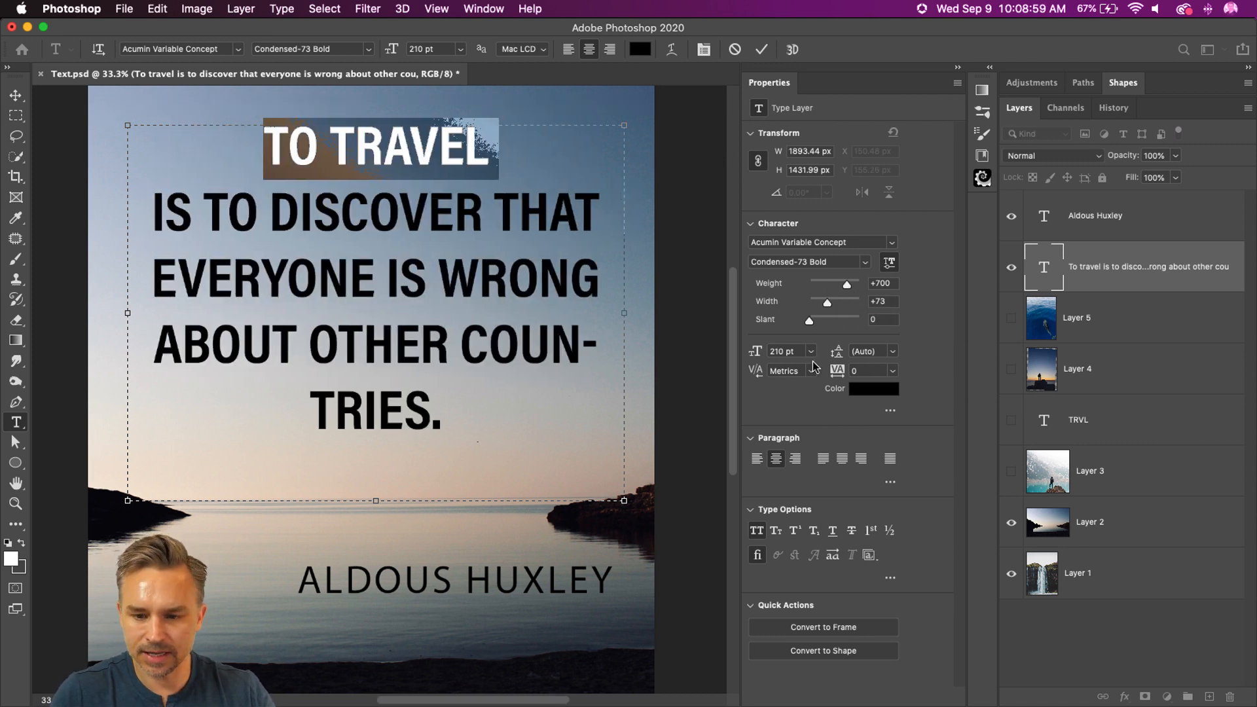
pyautogui.moveTo(754, 352); pyautogui.dragTo(881, 356)
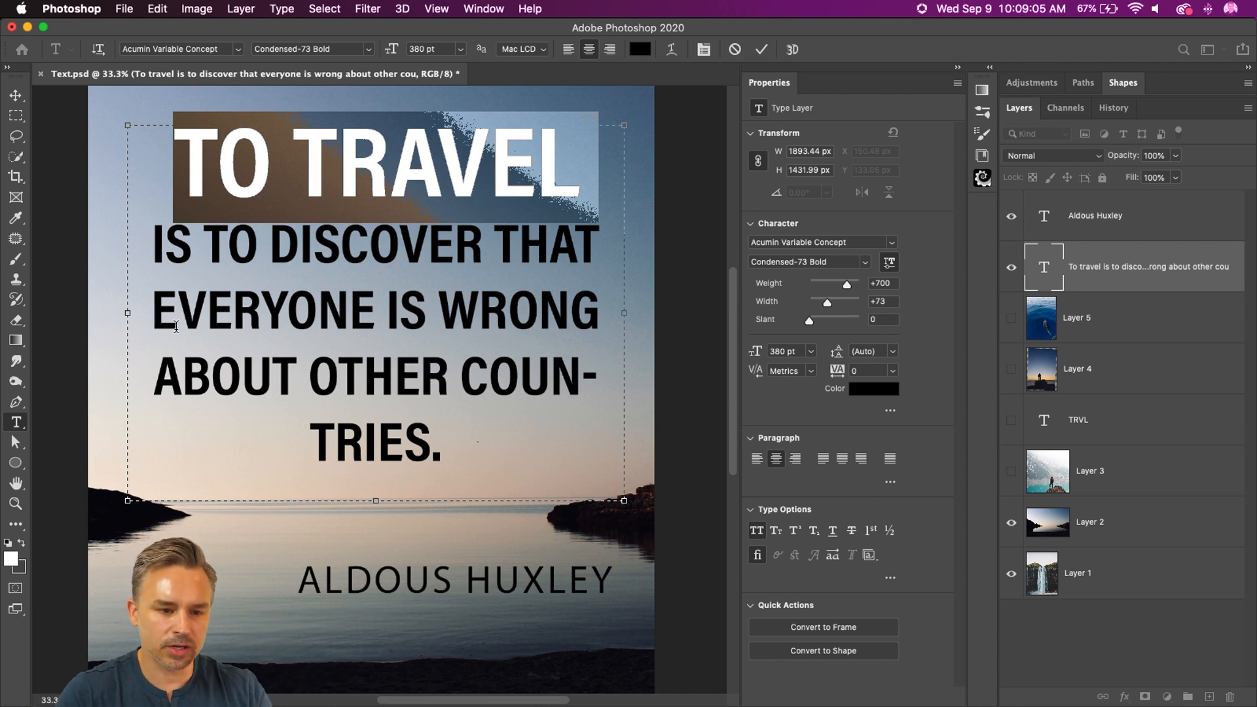
# Step: Enlarge OTHER COUNTRIES. to 293 pt and start it on its own line below ABOUT
pyautogui.click(206, 319)
pyautogui.doubleClick(222, 324)
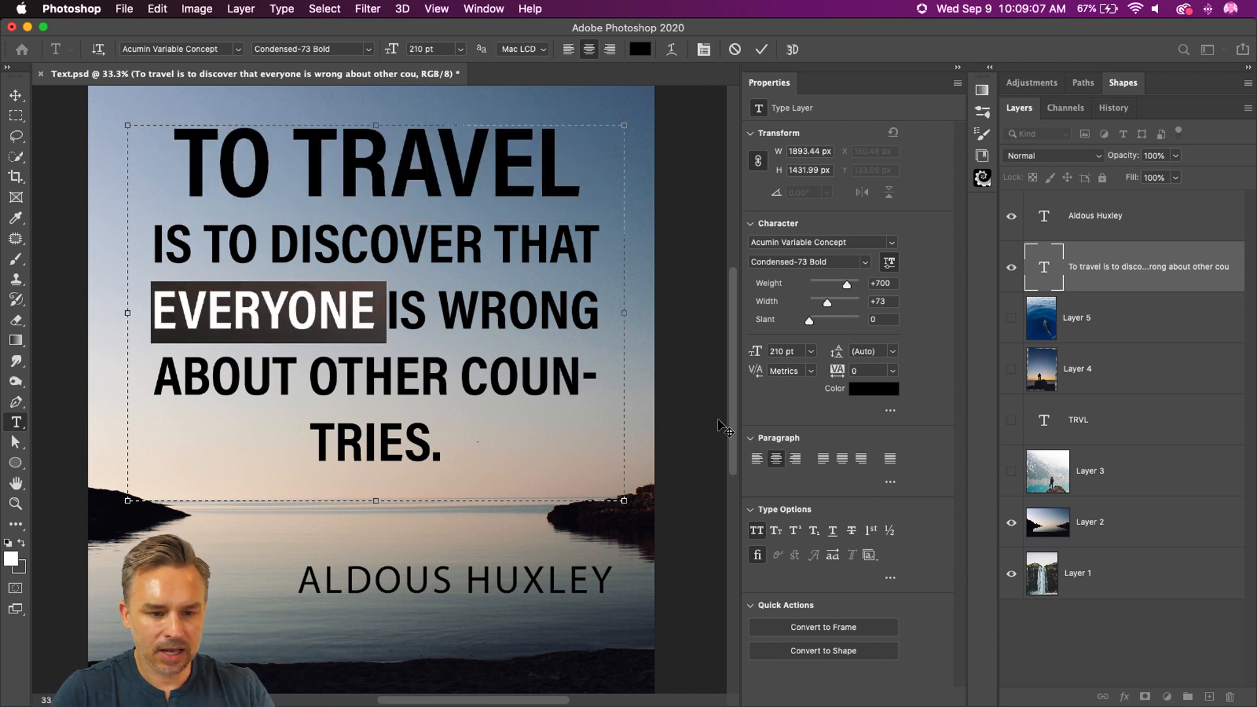
pyautogui.moveTo(458, 449); pyautogui.dragTo(309, 385)
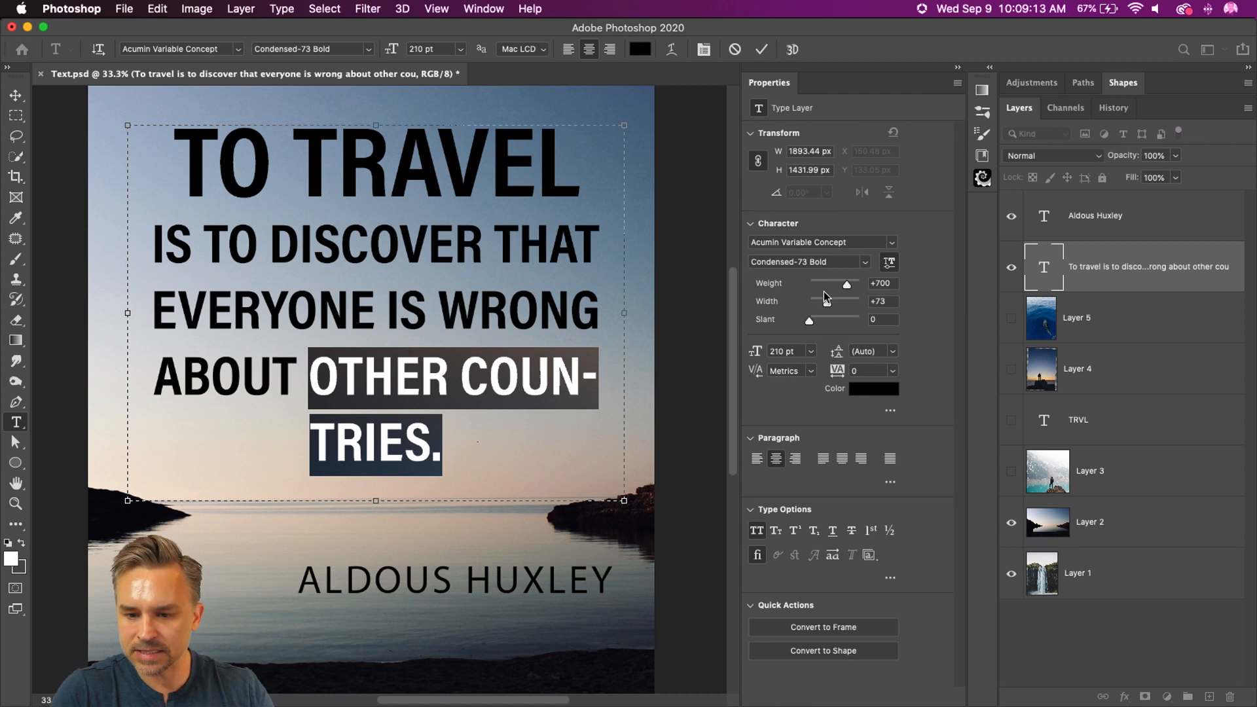
pyautogui.moveTo(755, 351); pyautogui.dragTo(822, 357)
pyautogui.click(337, 388)
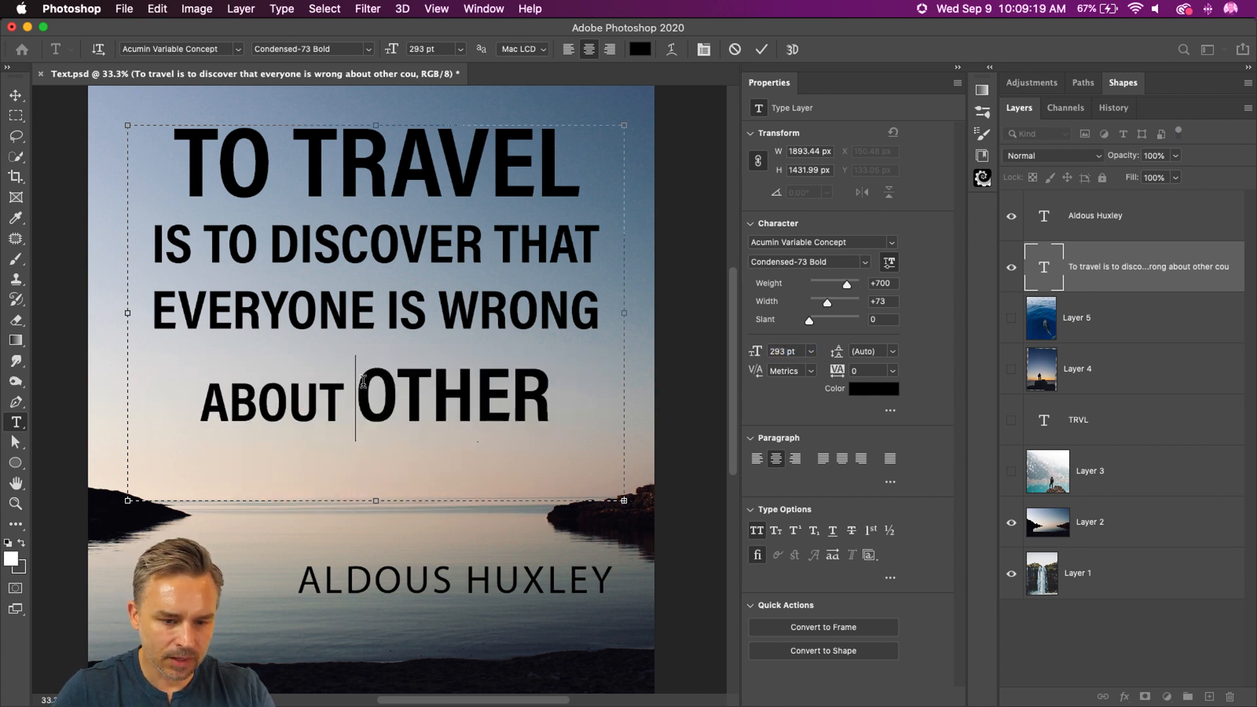
pyautogui.press('Return')
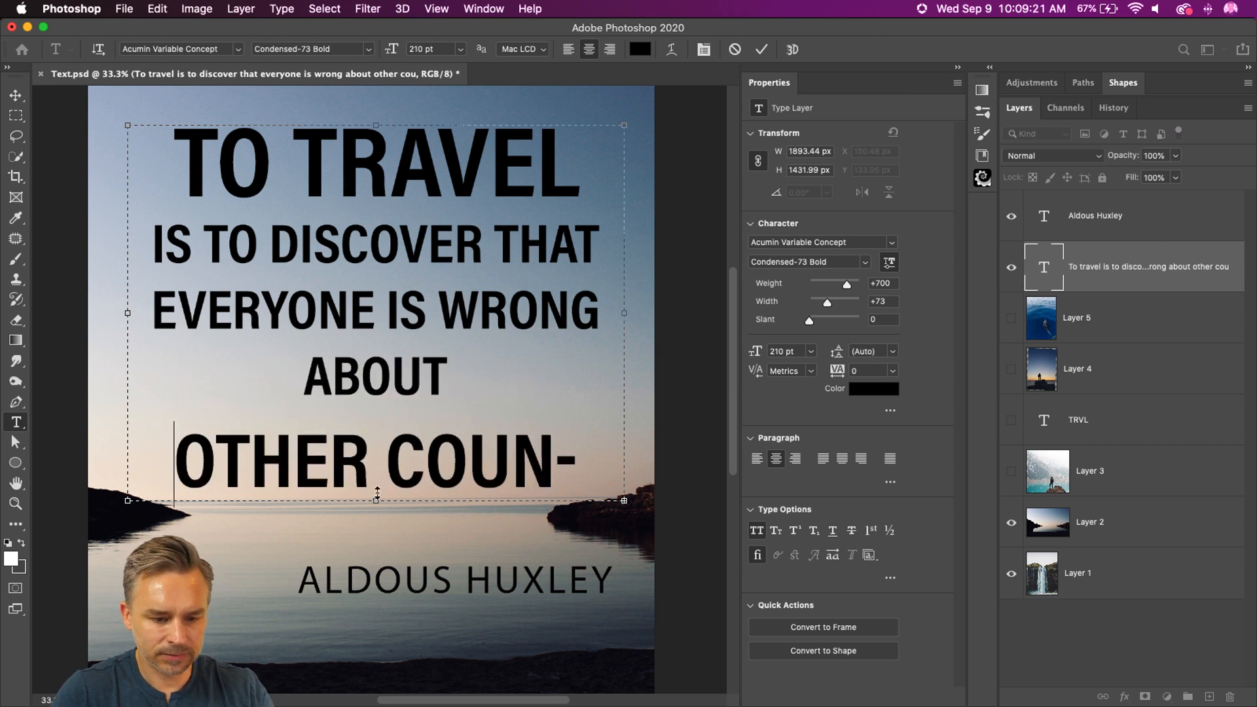
# Step: Extend the quote's text box downward to about 1888 px high and set OTHER COUNTRIES. to 250 pt so it fits one line
pyautogui.moveTo(374, 503); pyautogui.dragTo(376, 620)
pyautogui.moveTo(178, 461); pyautogui.dragTo(681, 619)
pyautogui.moveTo(755, 352); pyautogui.dragTo(726, 357)
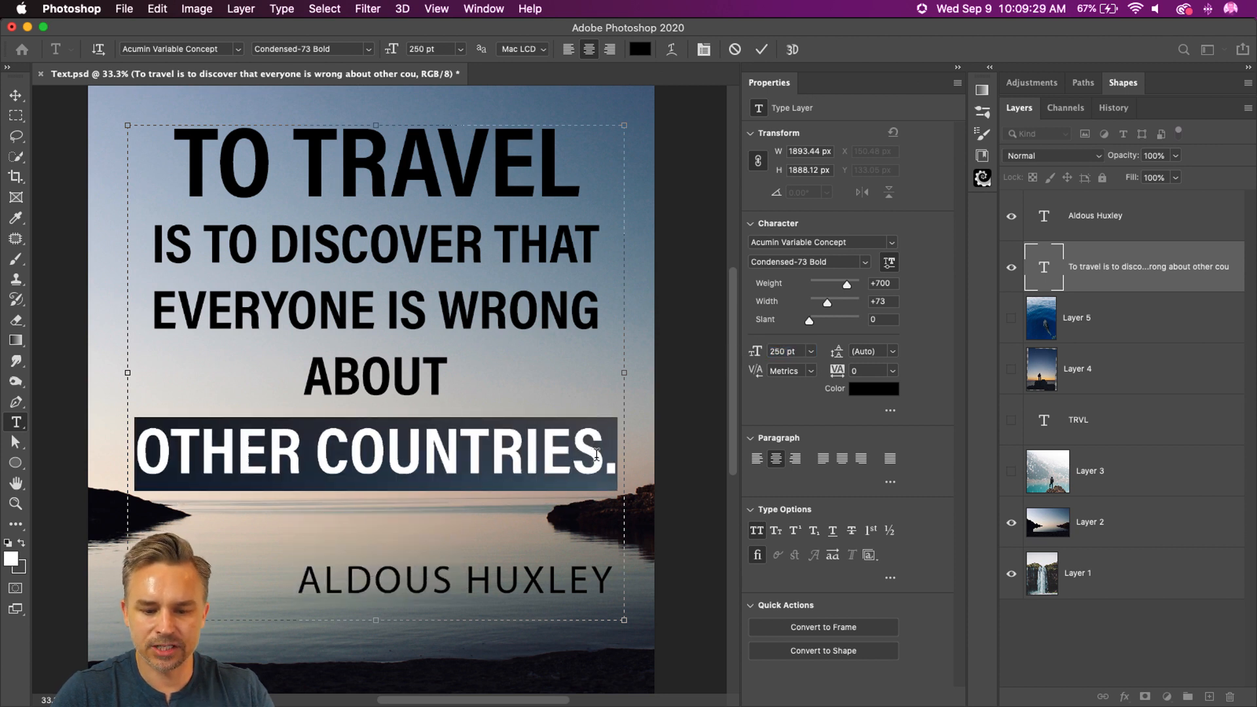
pyautogui.click(596, 454)
# Step: Remove the trailing space after TO TRAVEL and highlight the line
pyautogui.moveTo(177, 141); pyautogui.dragTo(666, 165)
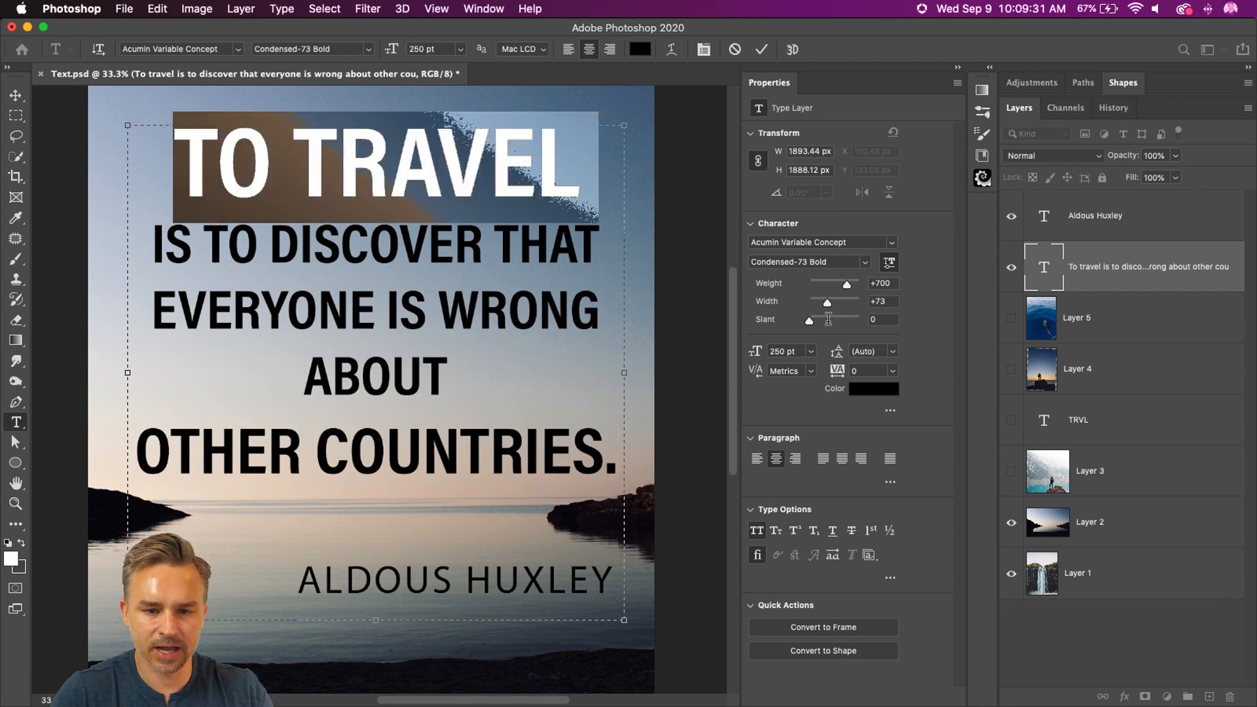
pyautogui.click(580, 183)
pyautogui.doubleClick(576, 174)
pyautogui.click(588, 166)
pyautogui.doubleClick(600, 174)
pyautogui.moveTo(580, 177); pyautogui.dragTo(597, 181)
pyautogui.click(601, 182)
pyautogui.tripleClick(314, 203)
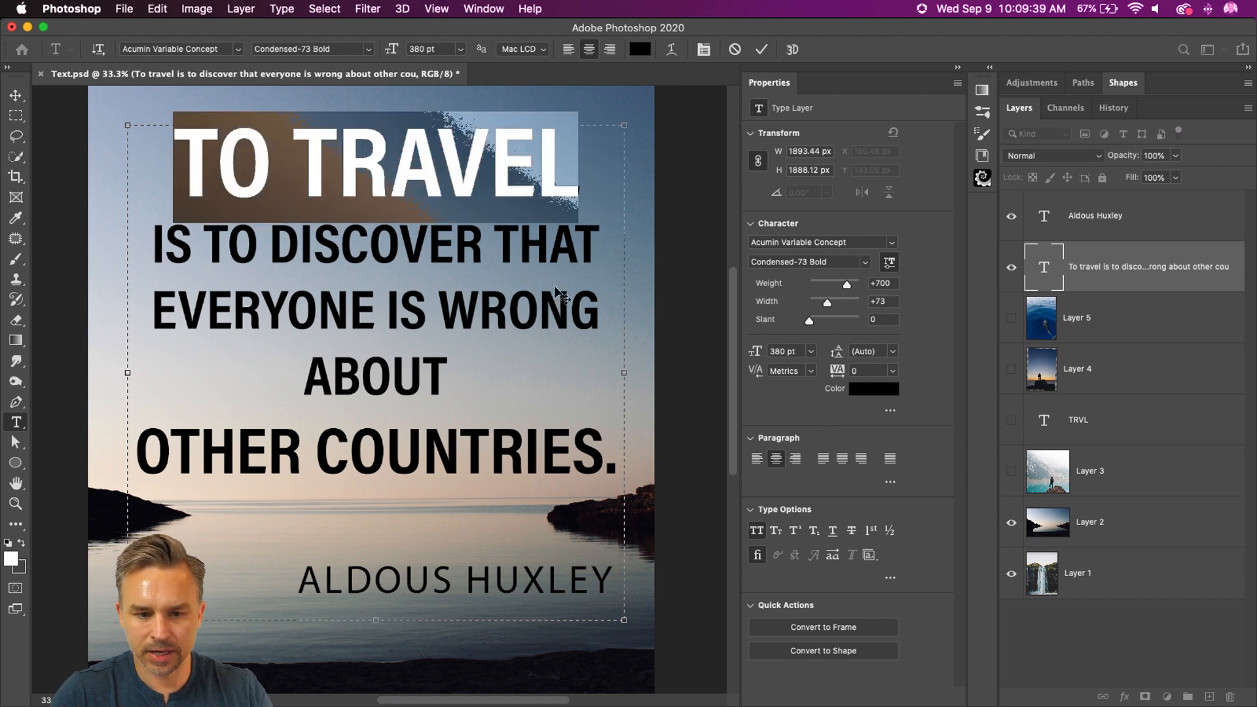
# Step: Reduce EVERYONE IS WRONG ABOUT to 164 pt so it fits on a single line
pyautogui.click(479, 351)
pyautogui.moveTo(479, 351); pyautogui.dragTo(129, 306)
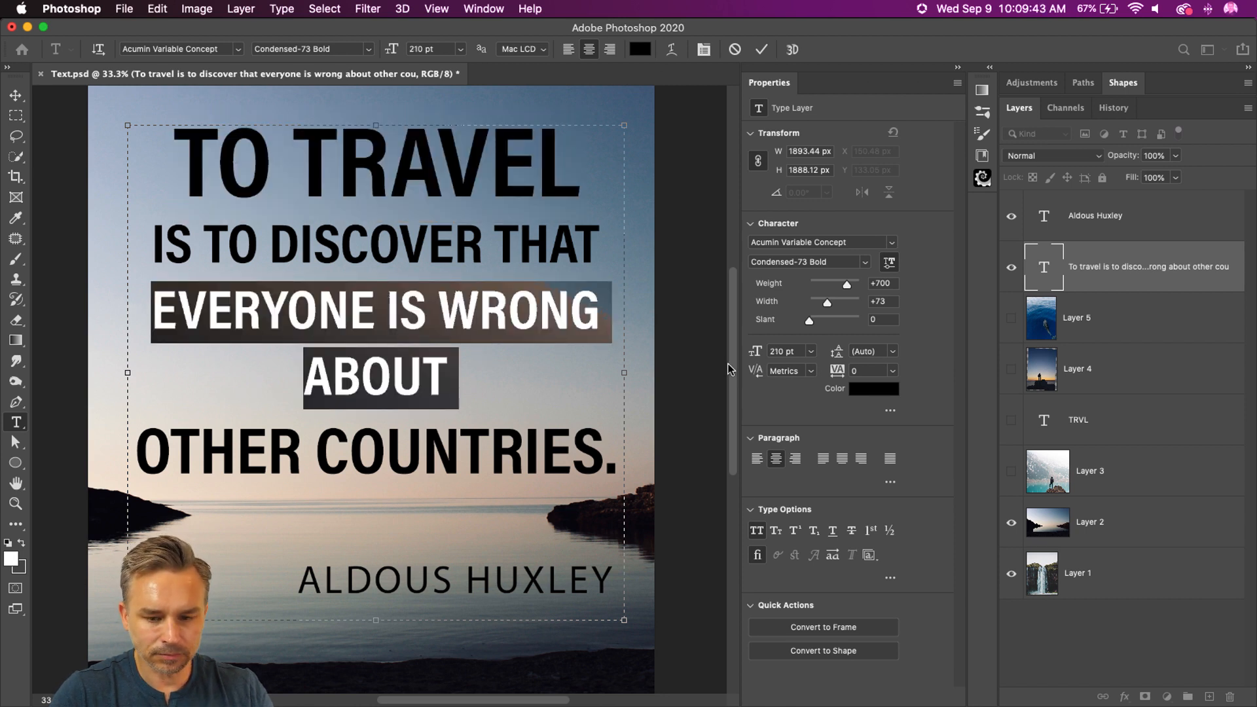
pyautogui.moveTo(756, 352); pyautogui.dragTo(724, 357)
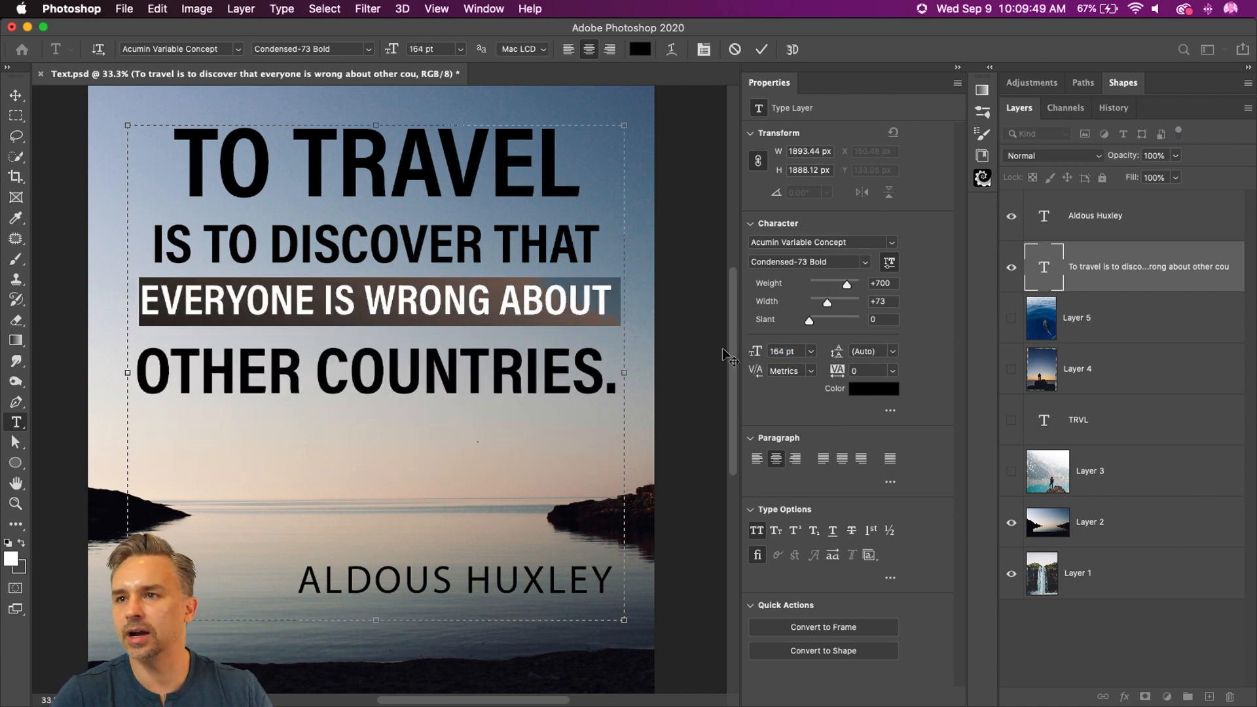
# Step: Set TO TRAVEL to weight 850 and width 76, and enlarge it to 385 pt
pyautogui.moveTo(172, 150); pyautogui.dragTo(737, 196)
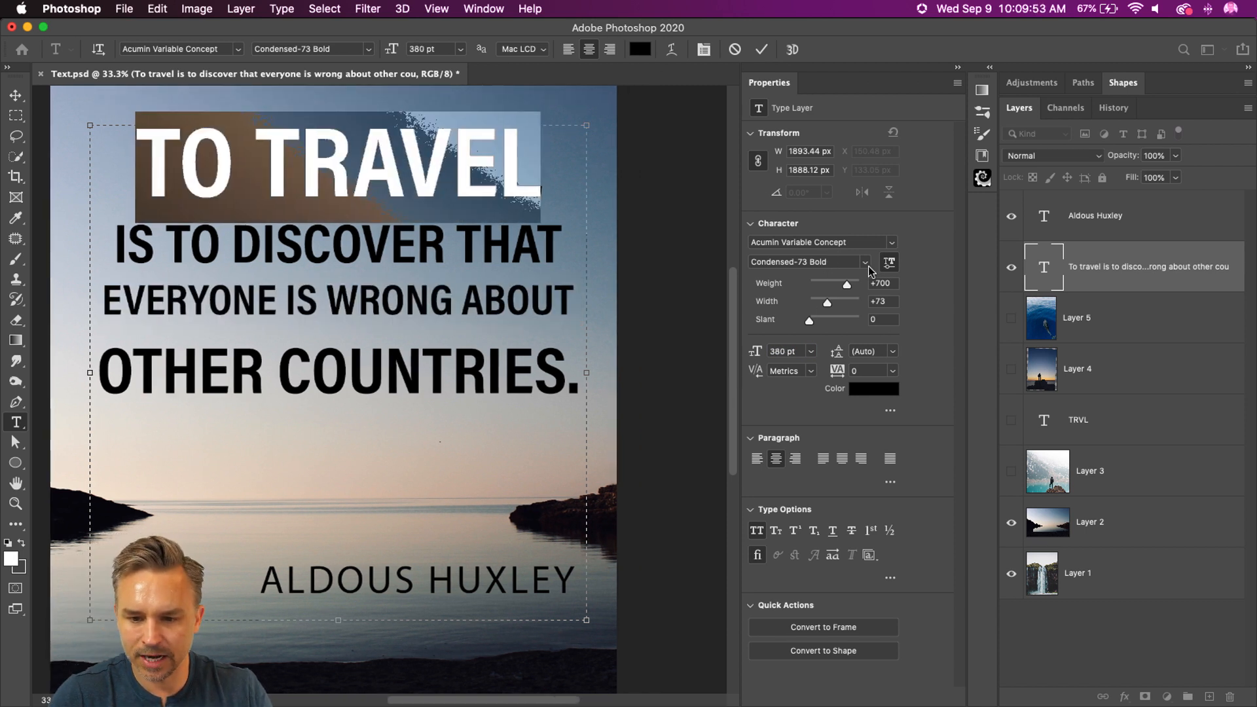
pyautogui.moveTo(851, 288); pyautogui.dragTo(854, 290)
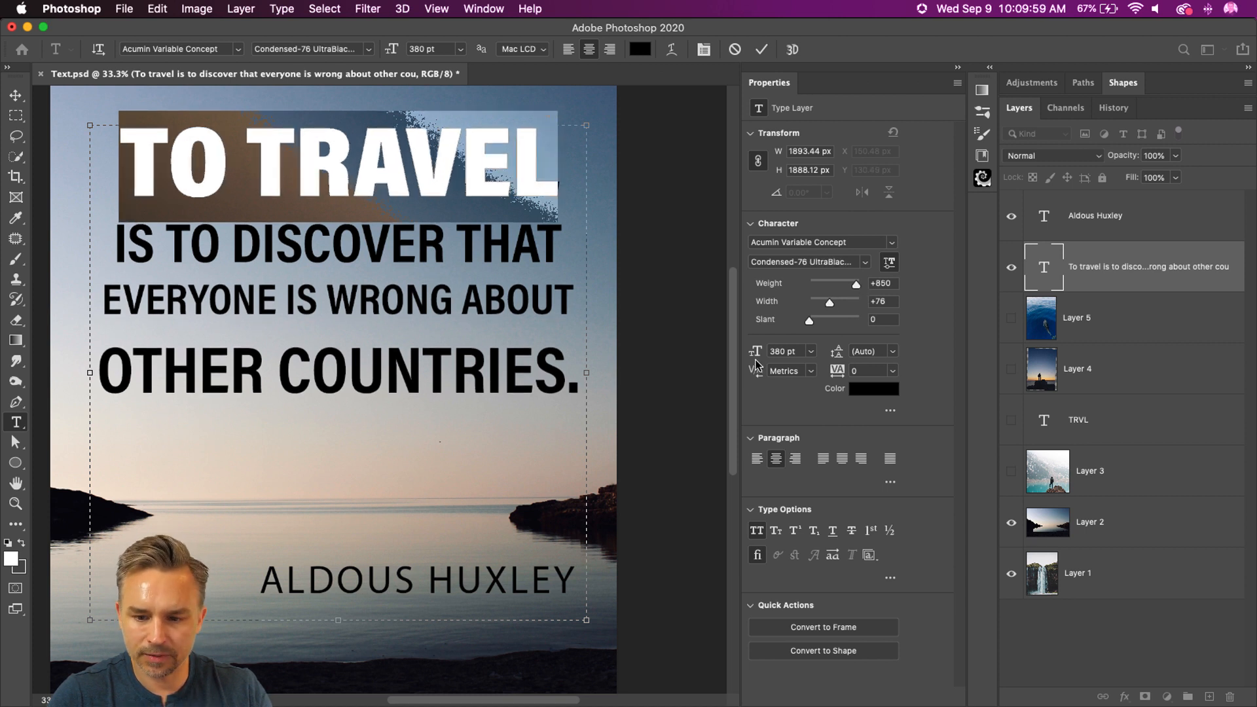
pyautogui.moveTo(757, 354); pyautogui.dragTo(761, 355)
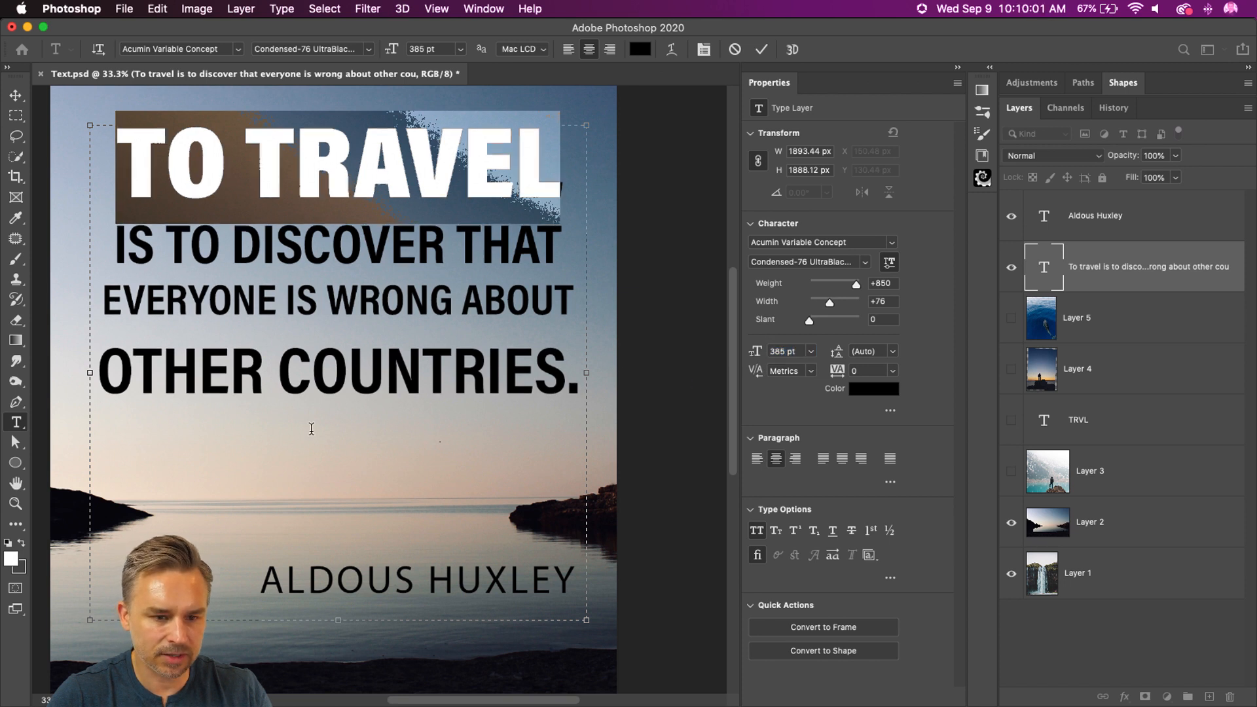
pyautogui.click(275, 370)
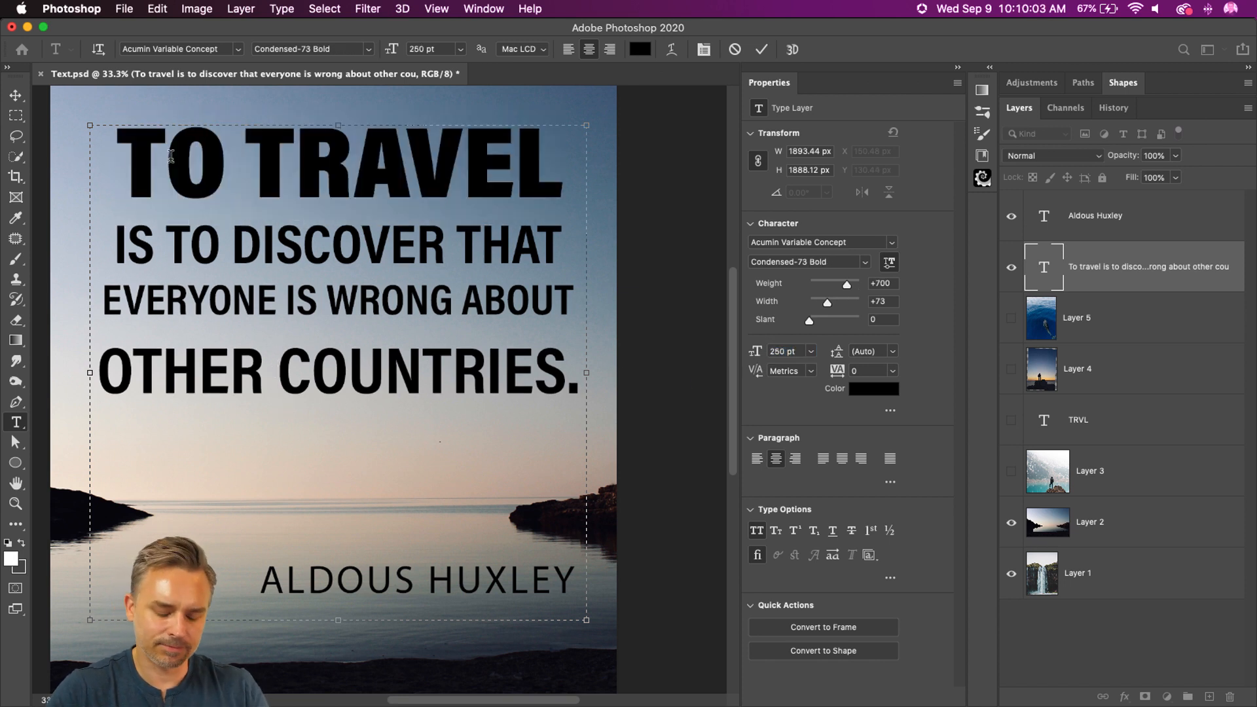
# Step: Compare TO TRAVEL's font style with the lines below, then set its width to 73 and its weight to 788
pyautogui.tripleClick(172, 161)
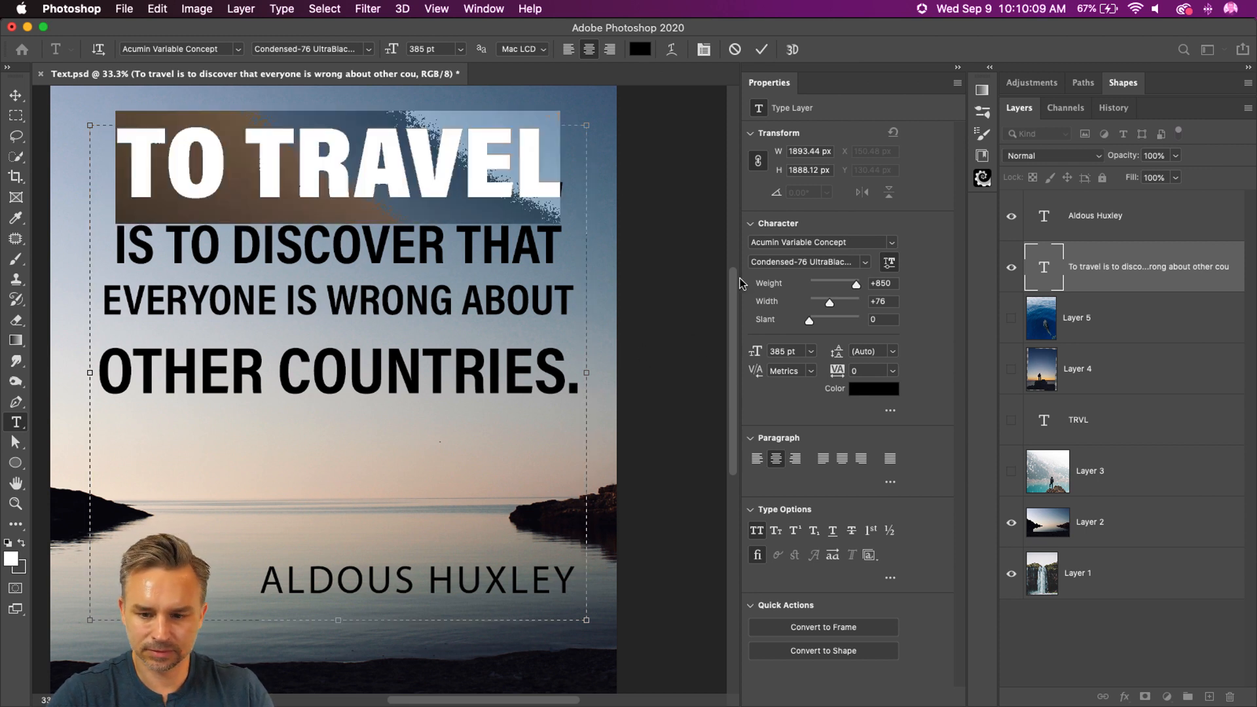
pyautogui.click(260, 245)
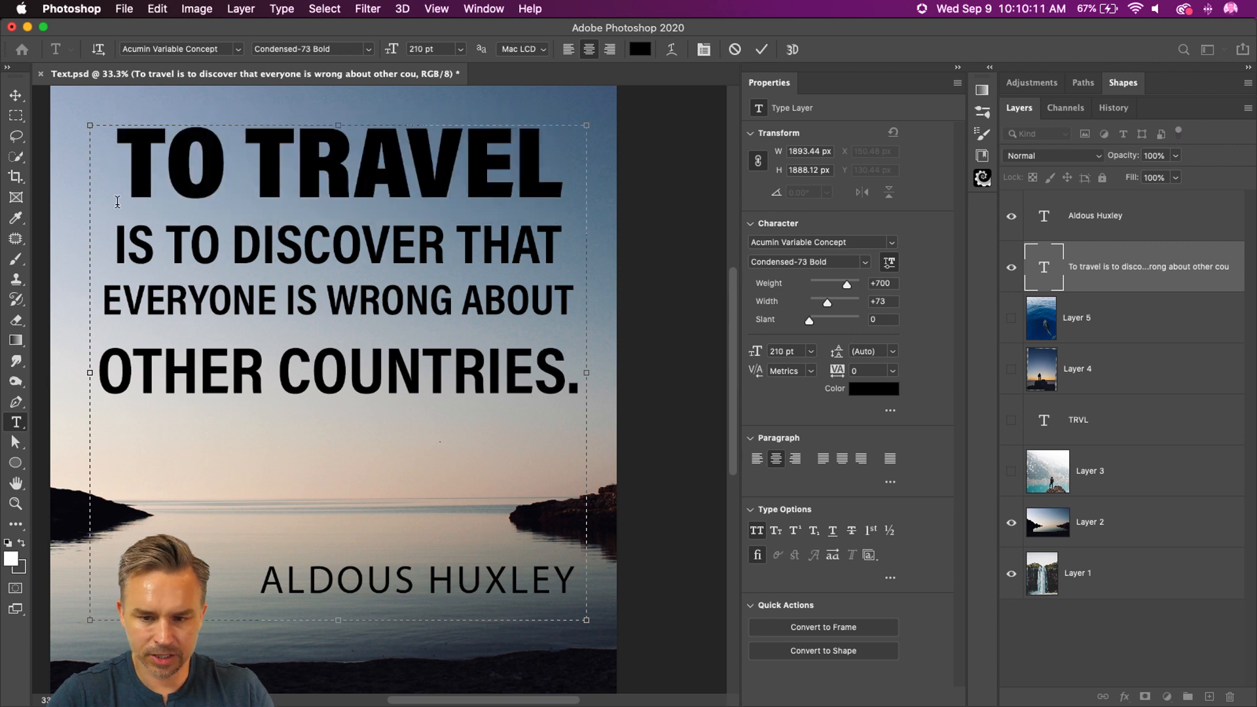
pyautogui.moveTo(105, 154); pyautogui.dragTo(586, 162)
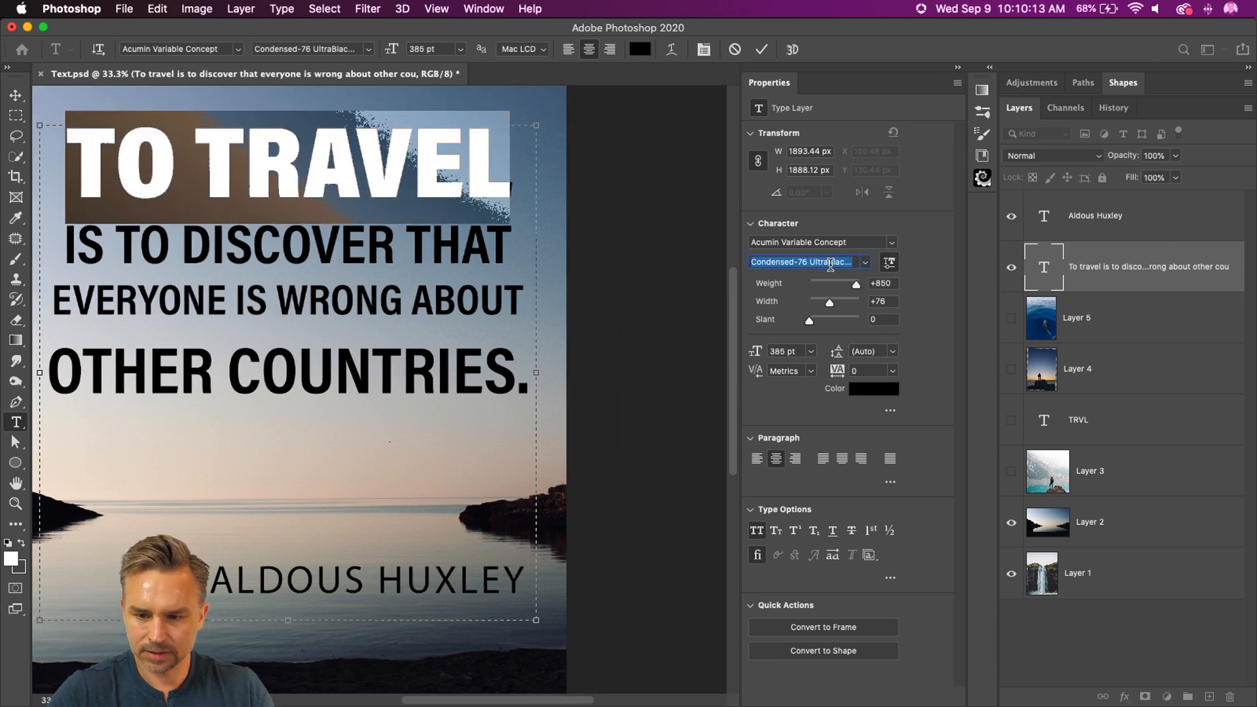
pyautogui.click(299, 242)
pyautogui.click(401, 373)
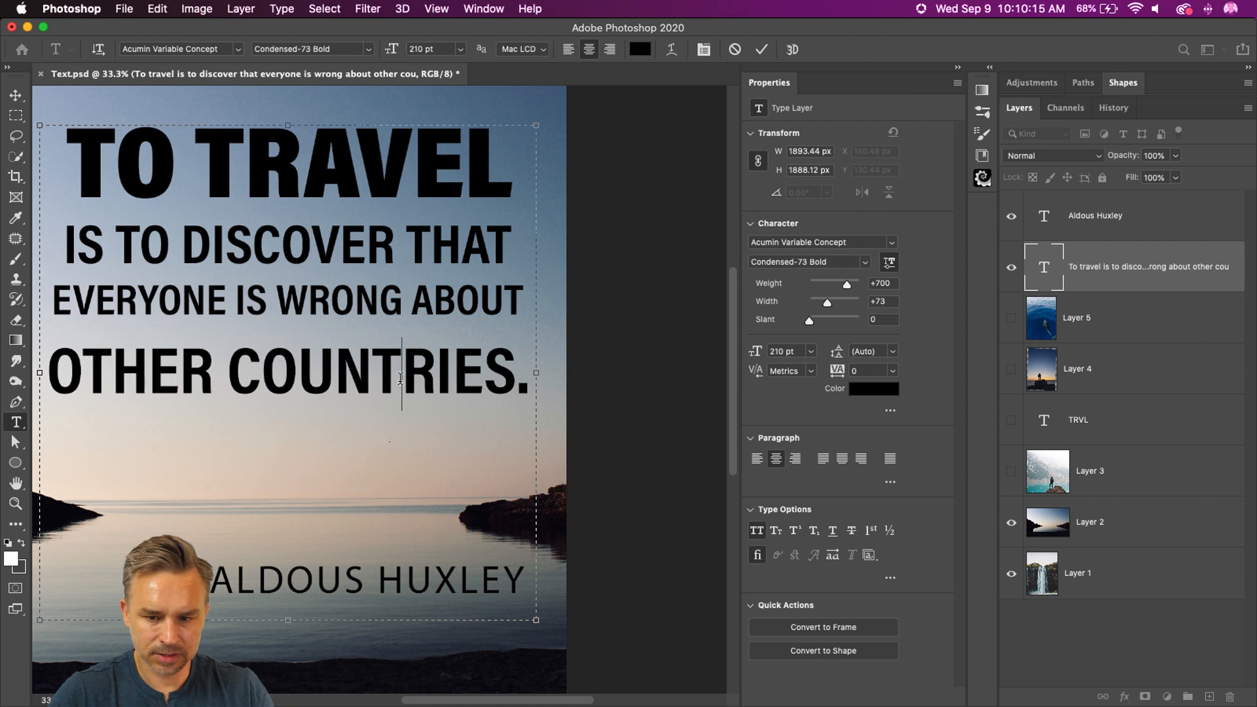
pyautogui.click(838, 264)
pyautogui.press('super+c')
pyautogui.click(243, 177)
pyautogui.moveTo(61, 166); pyautogui.dragTo(888, 185)
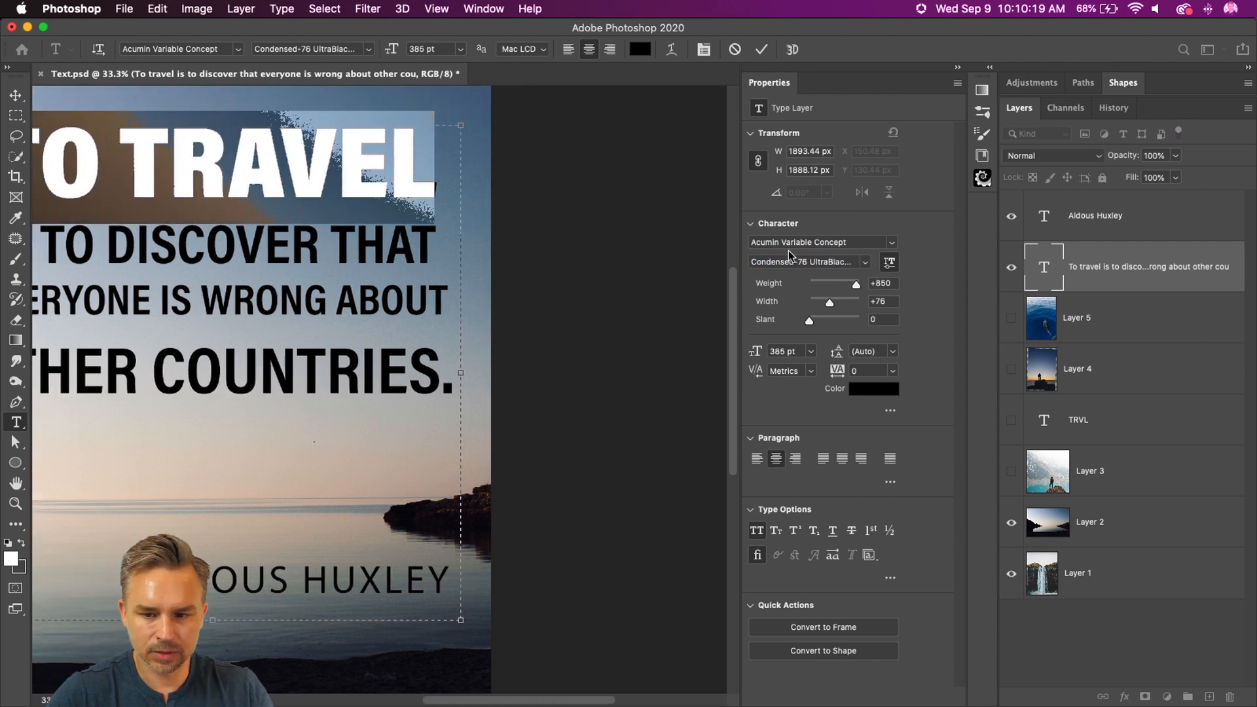
pyautogui.click(824, 264)
pyautogui.press('super+c')
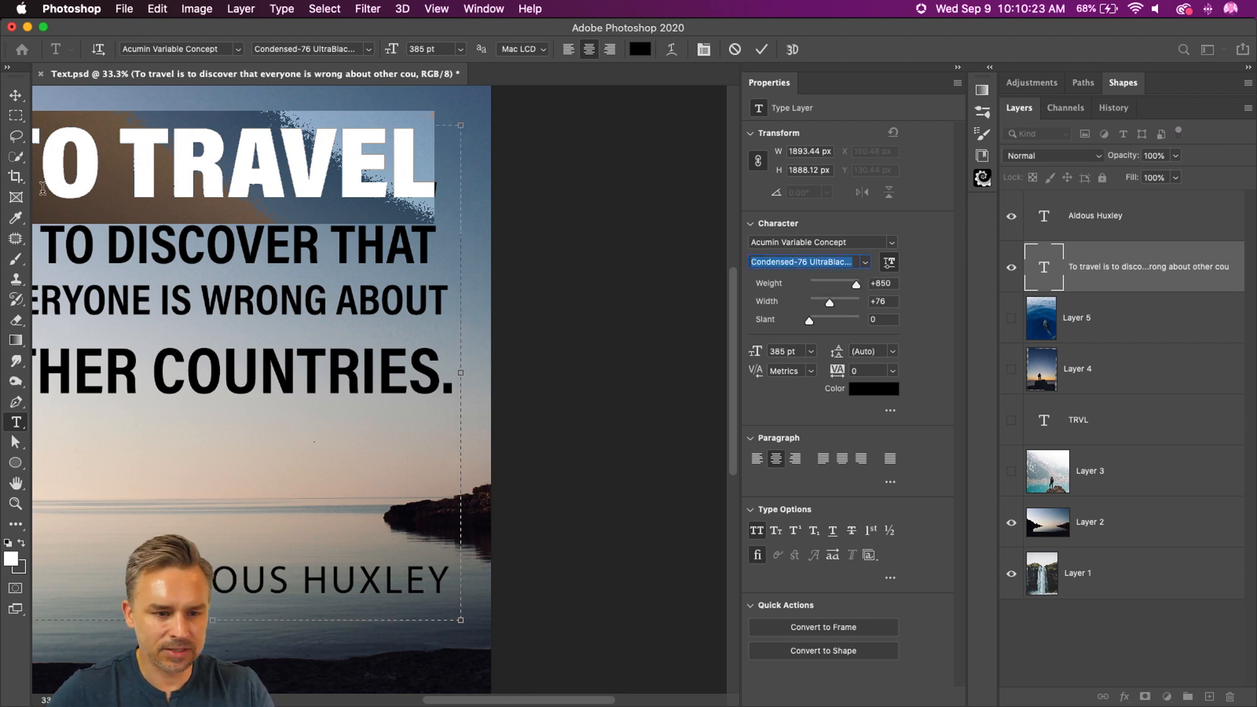
pyautogui.hscroll(-5, 190, 234)
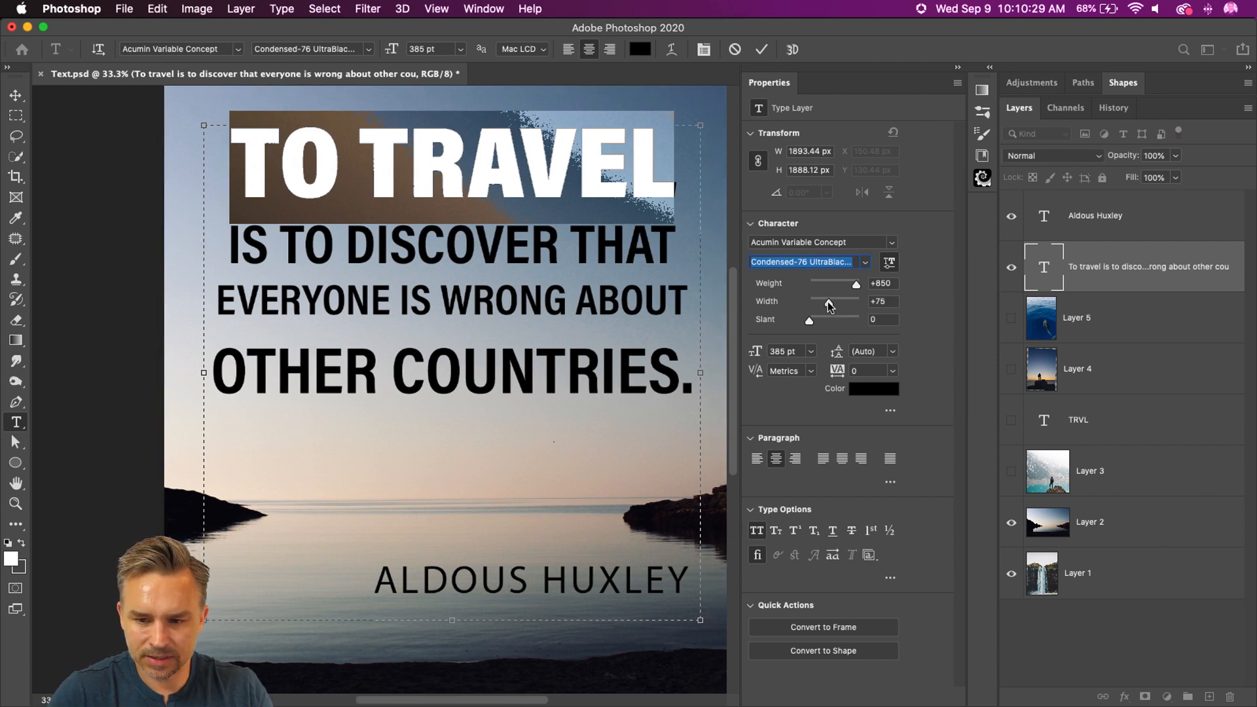
pyautogui.moveTo(827, 302); pyautogui.dragTo(852, 286)
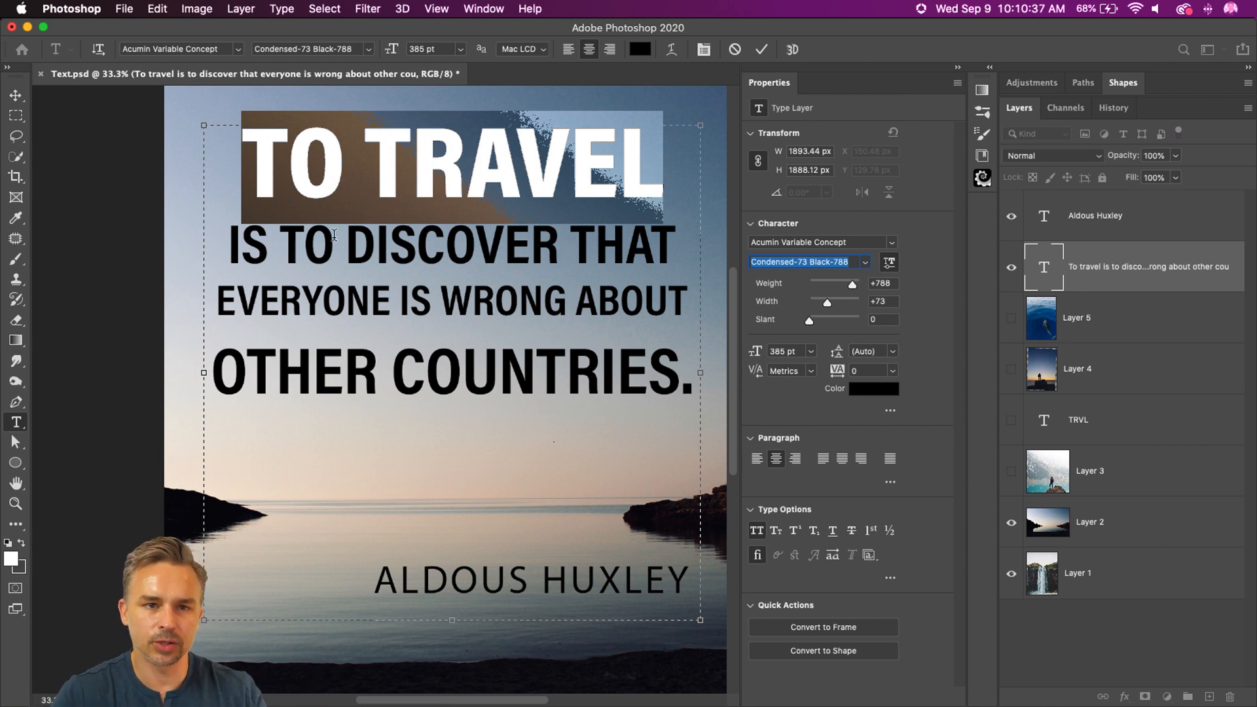
# Step: Cut TO TRAVEL and its empty line out of the quote and move the remaining text block down
pyautogui.click(322, 293)
pyautogui.moveTo(252, 156); pyautogui.dragTo(804, 184)
pyautogui.press('BackSpace')
pyautogui.click(203, 246)
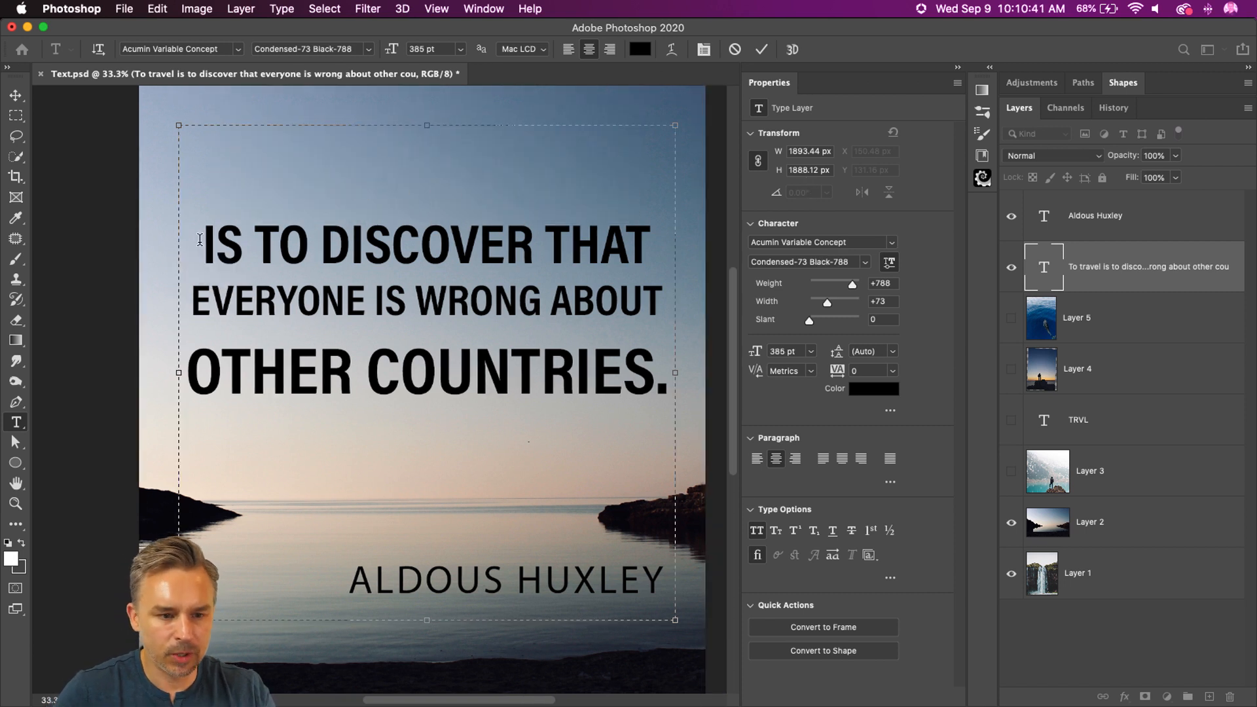
pyautogui.press('BackSpace')
pyautogui.click(16, 95)
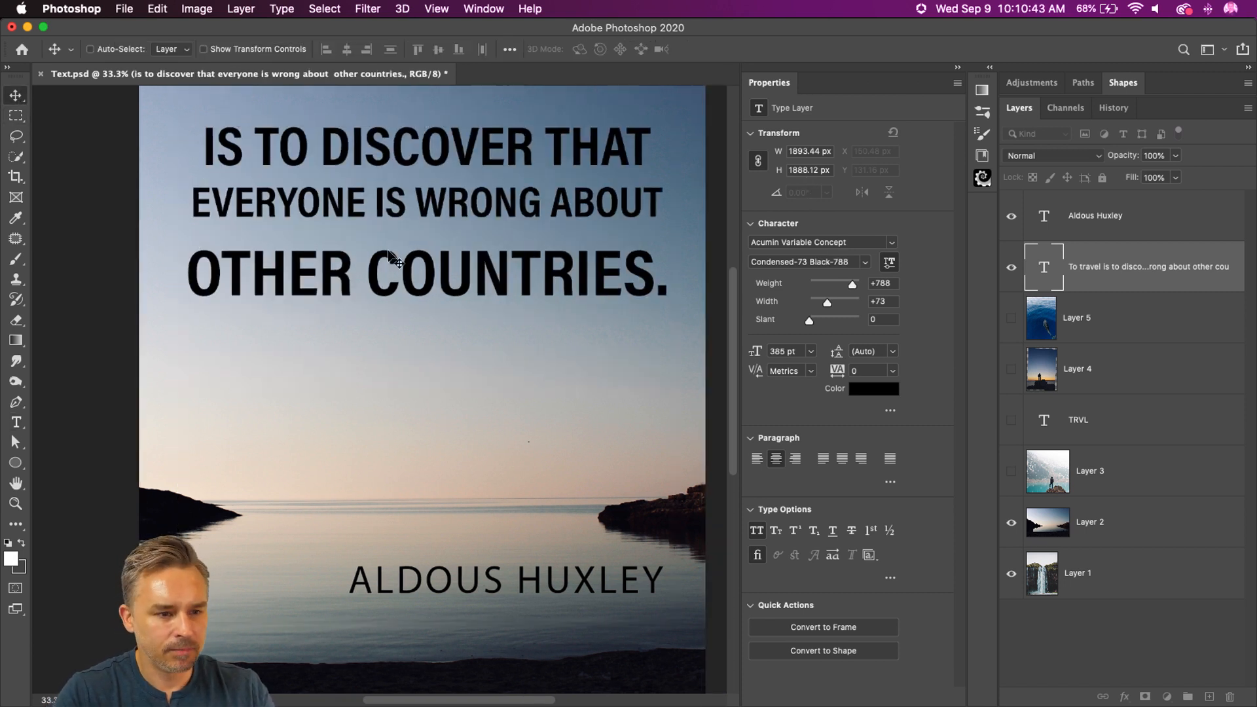
pyautogui.moveTo(376, 251); pyautogui.dragTo(376, 388)
# Step: Paste TO TRAVEL as a separate text layer above the quote and align its right edge with IS TO DISCOVER THAT
pyautogui.click(17, 423)
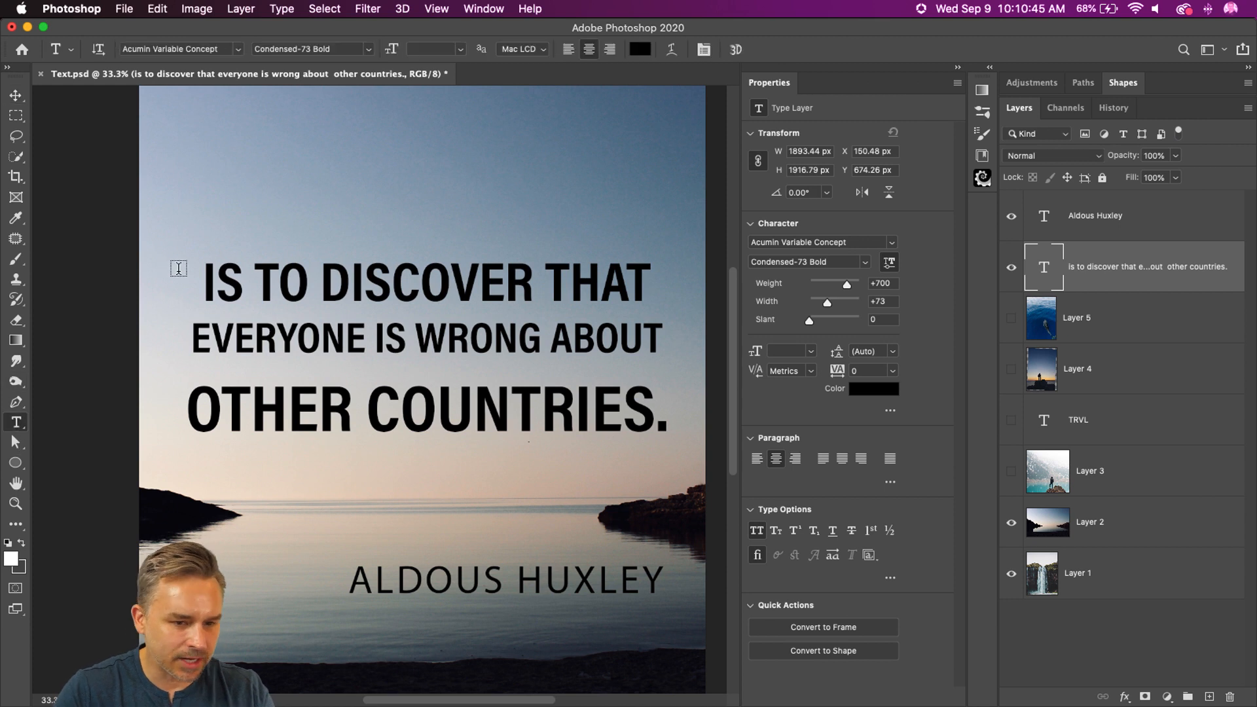
pyautogui.click(341, 204)
pyautogui.hotkey('ctrl', 'v')
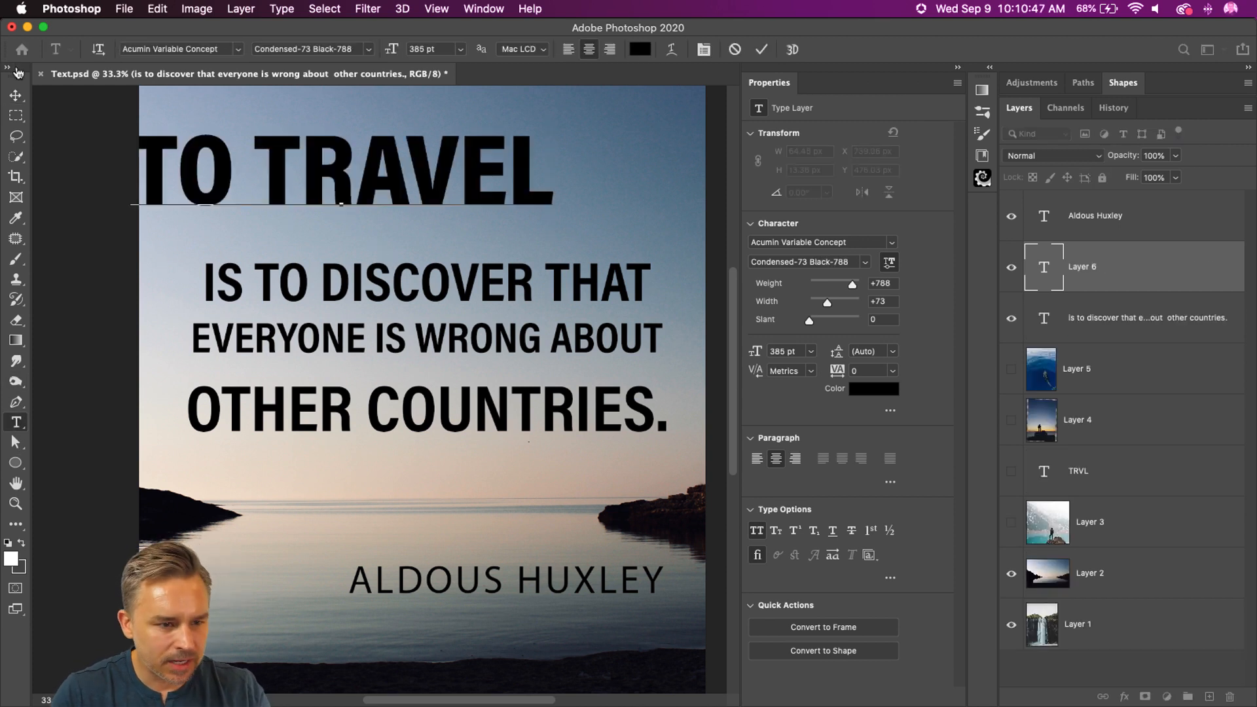
pyautogui.hotkey('ctrl', 'Return')
pyautogui.moveTo(350, 200); pyautogui.dragTo(449, 217)
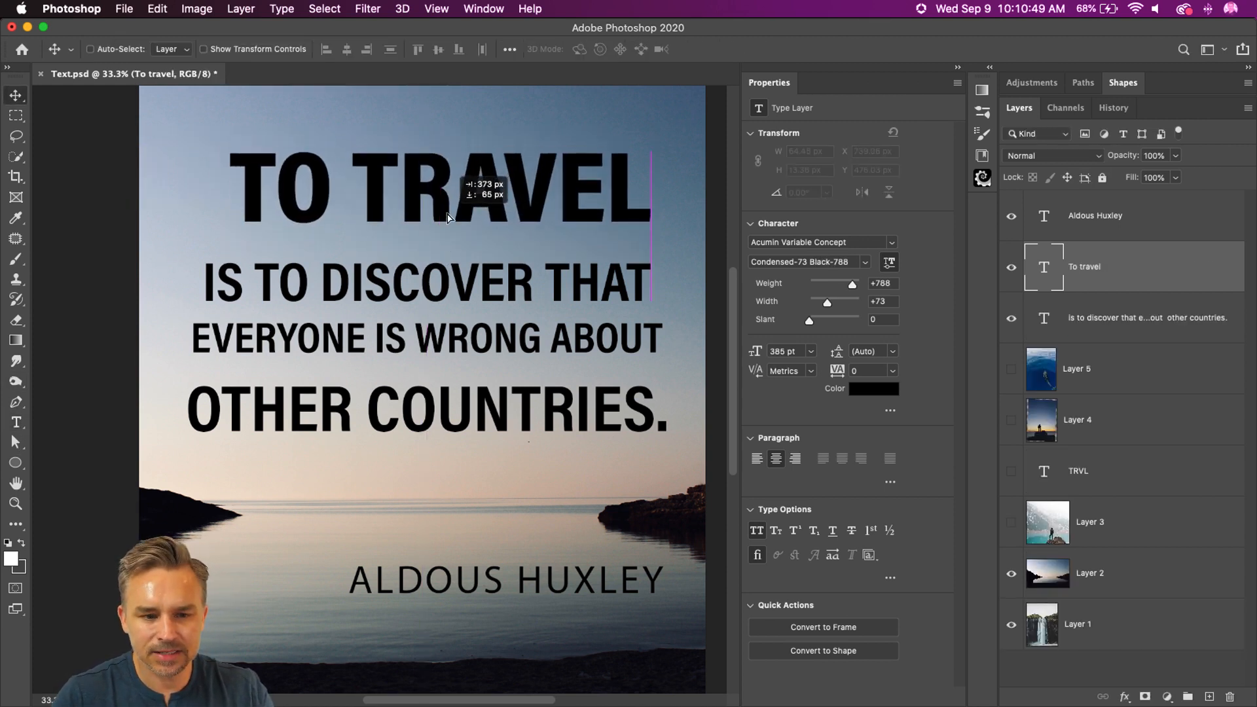
# Step: Cut the OTHER COUNTRIES. line out of the quote's text block
pyautogui.click(13, 444)
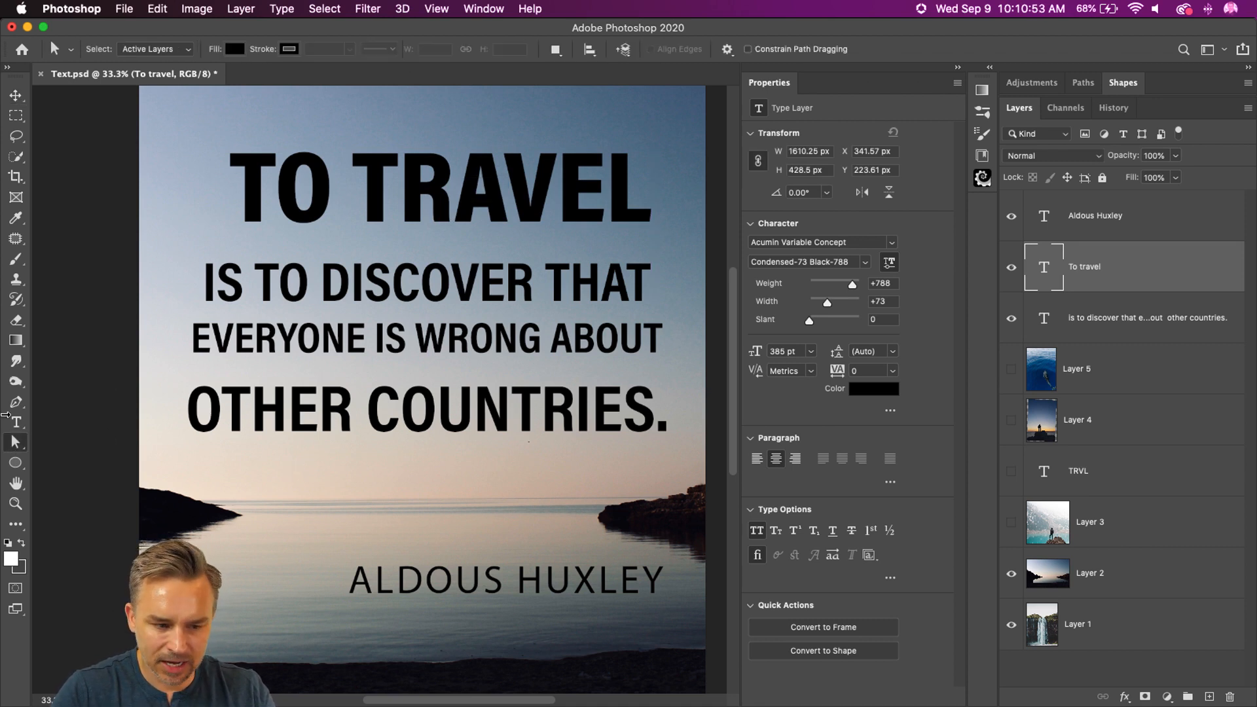
pyautogui.click(24, 420)
pyautogui.click(249, 401)
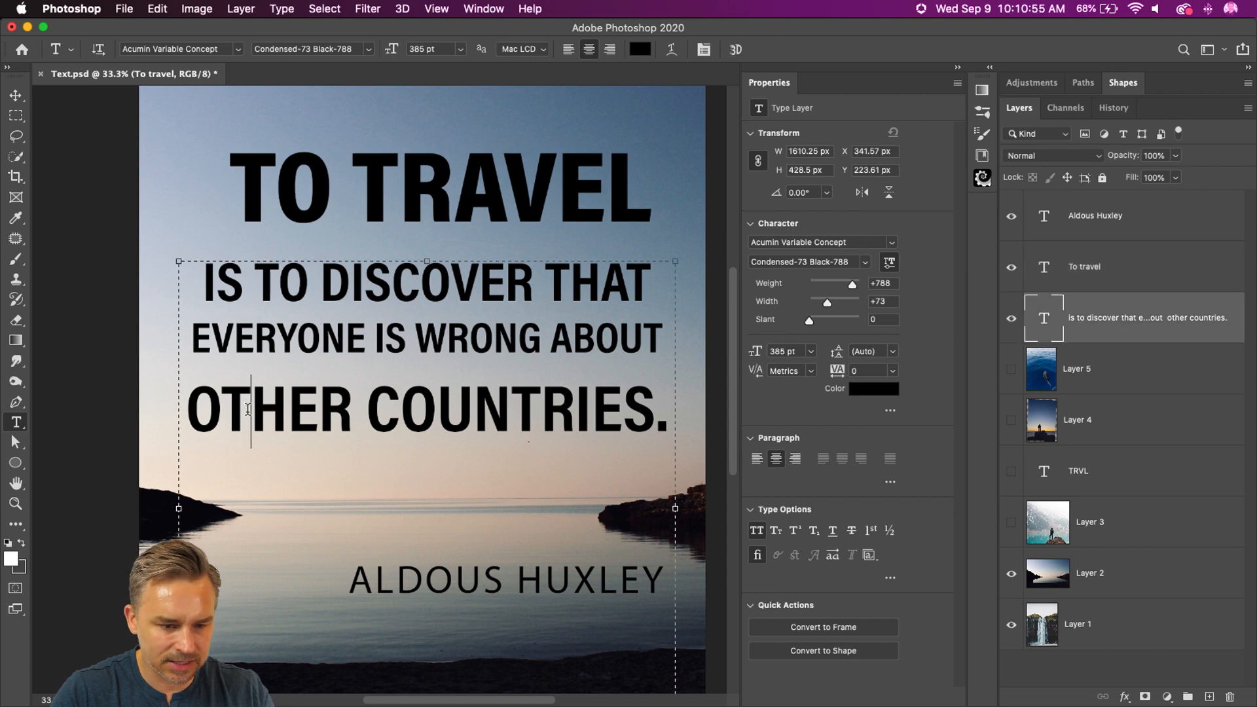
pyautogui.moveTo(187, 405); pyautogui.dragTo(842, 438)
pyautogui.hscroll(1, 408, 321)
pyautogui.press('BackSpace')
# Step: Shorten the two-line quote's text box to about 453 px high so it ends just below the text
pyautogui.scroll(-3, 408, 321)
pyautogui.scroll(-2, 408, 321)
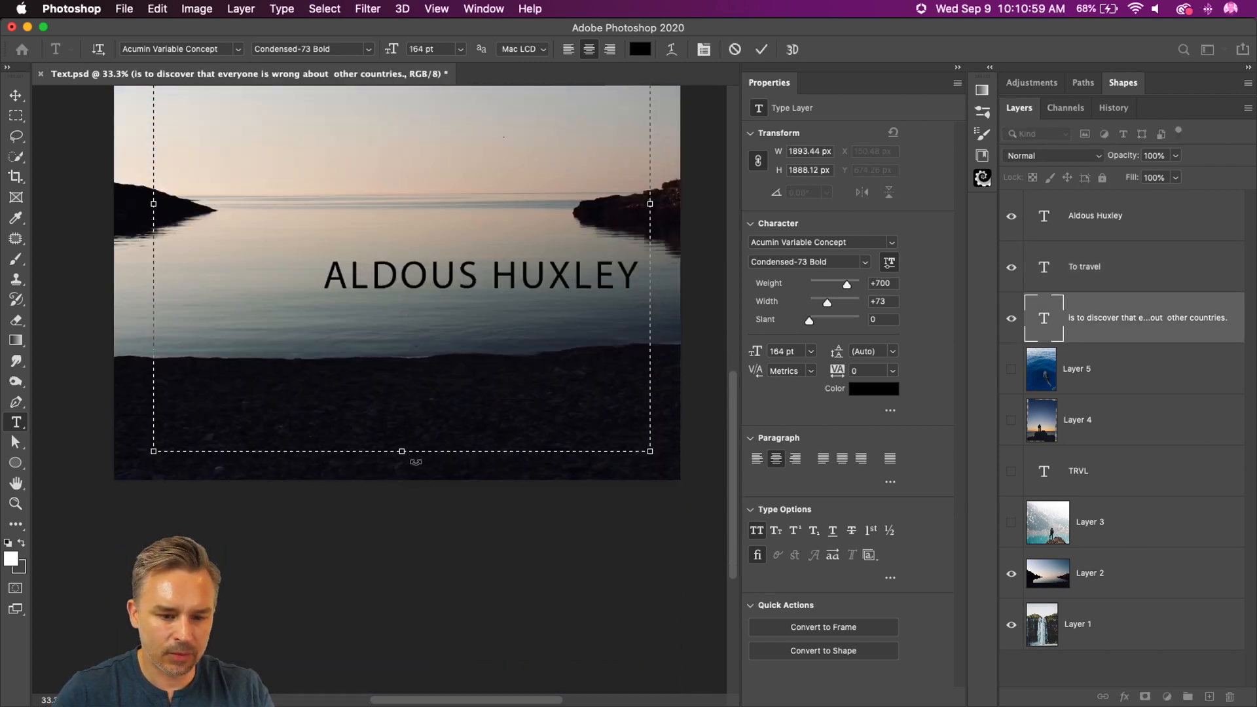
pyautogui.moveTo(401, 450); pyautogui.dragTo(444, 159)
pyautogui.scroll(4, 443, 160)
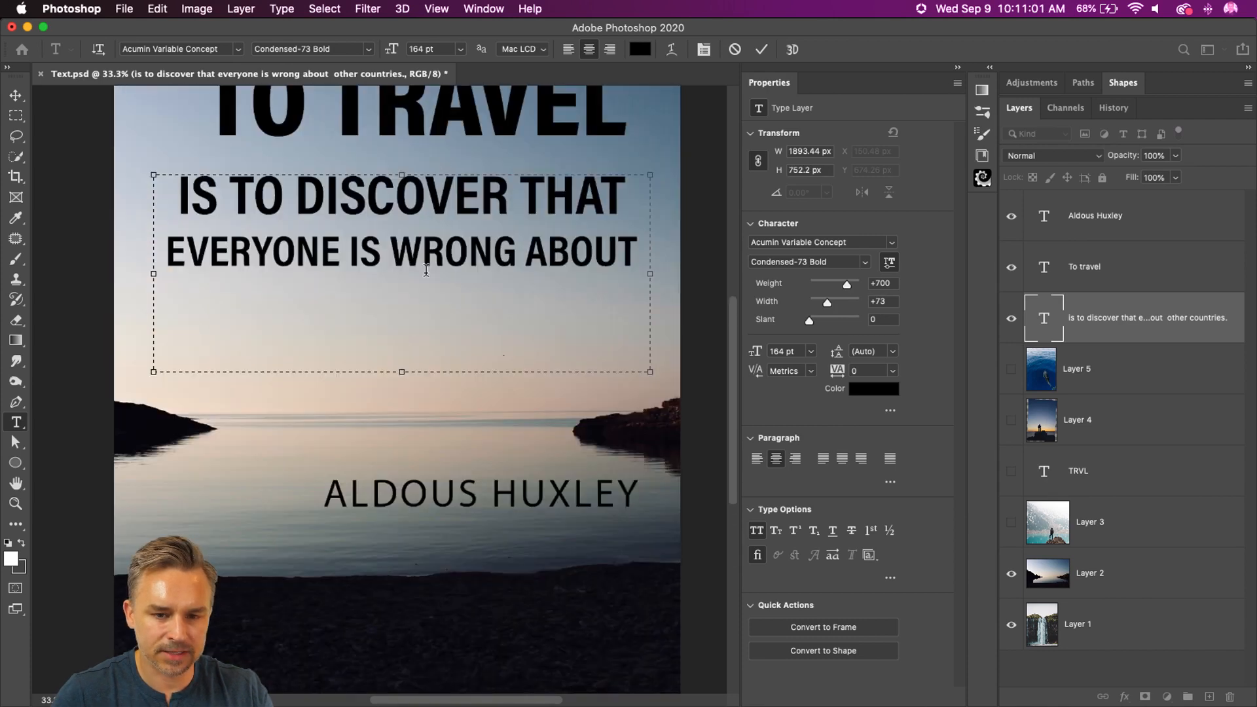
pyautogui.moveTo(401, 370); pyautogui.dragTo(403, 292)
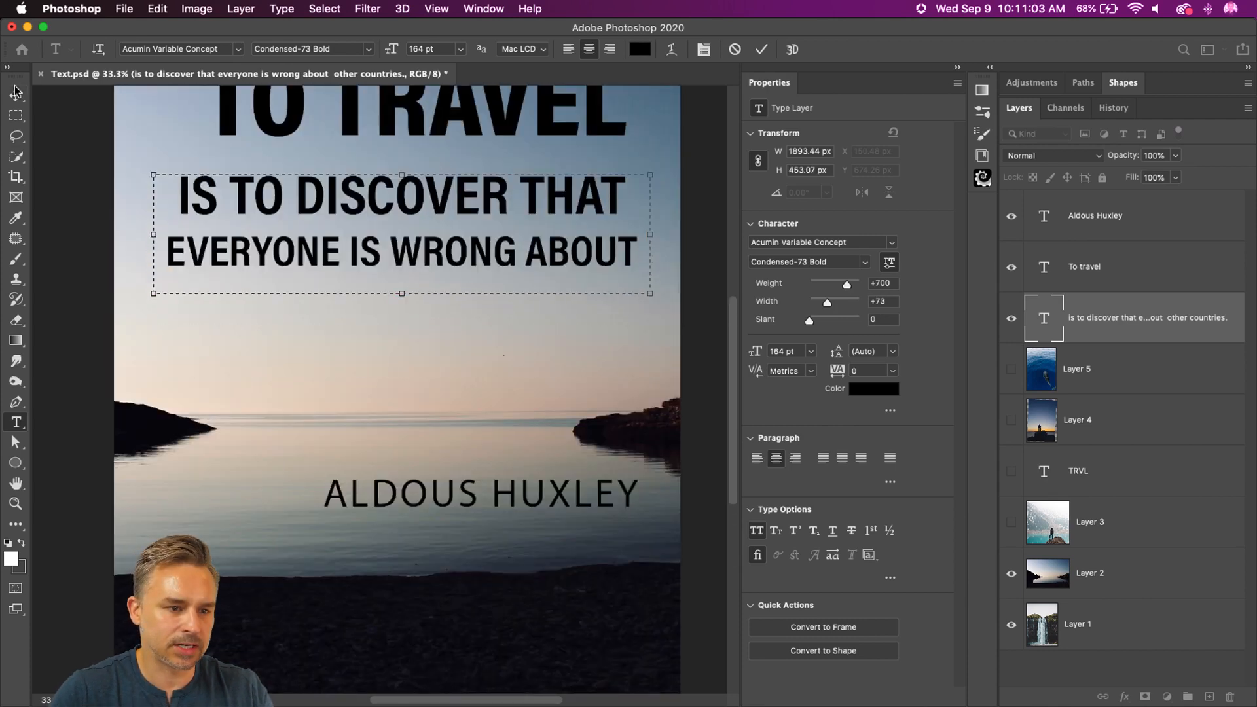
pyautogui.click(16, 95)
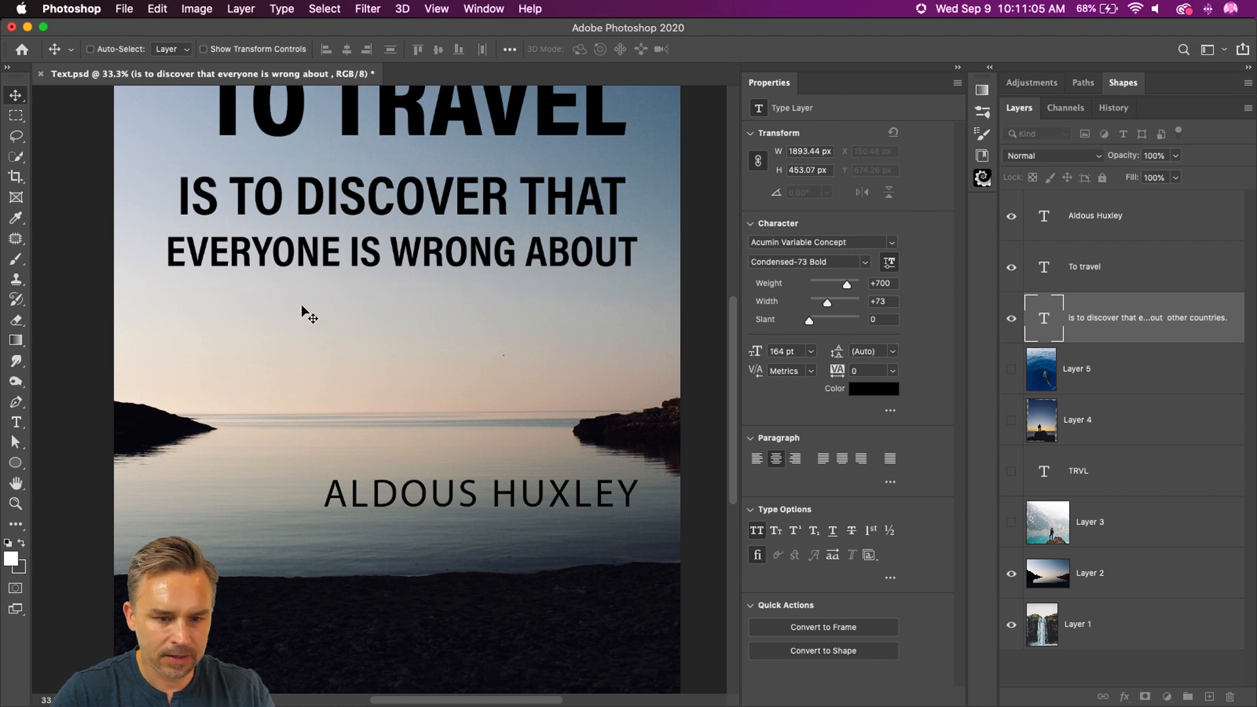
# Step: Paste OTHER COUNTRIES. as its own text layer and place it directly under EVERYONE IS WRONG ABOUT
pyautogui.scroll(3, 320, 275)
pyautogui.click(16, 422)
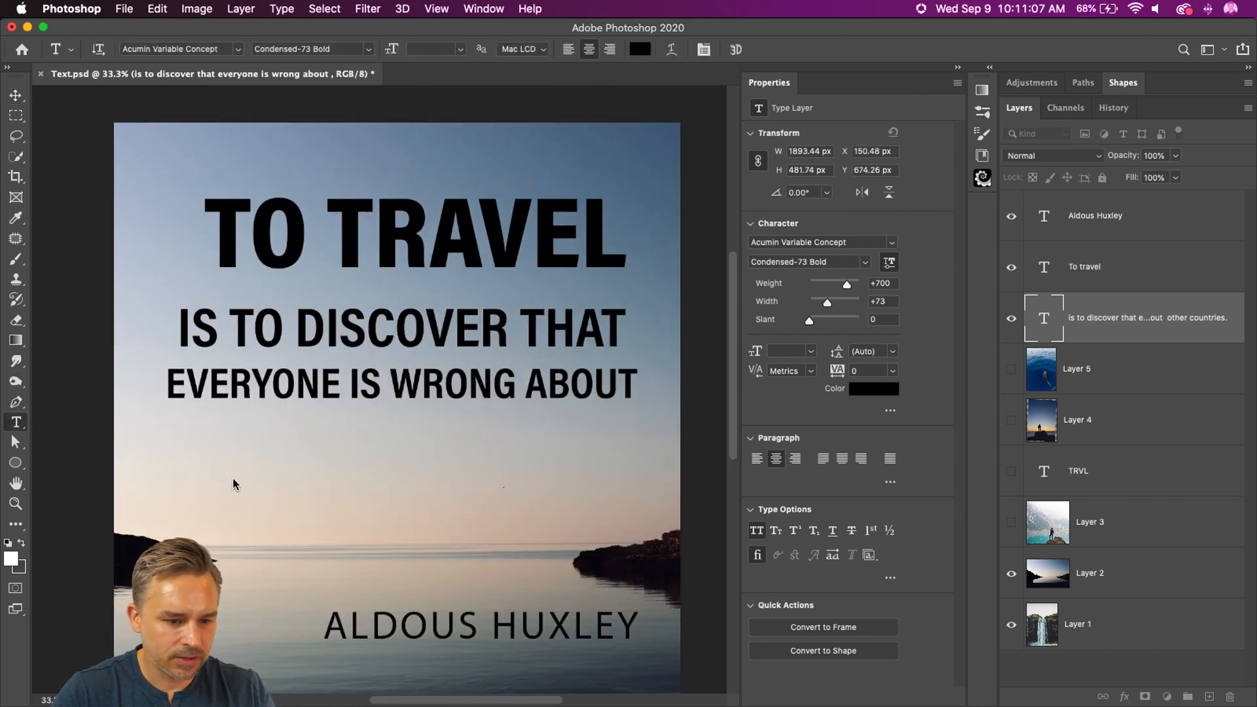
pyautogui.click(234, 482)
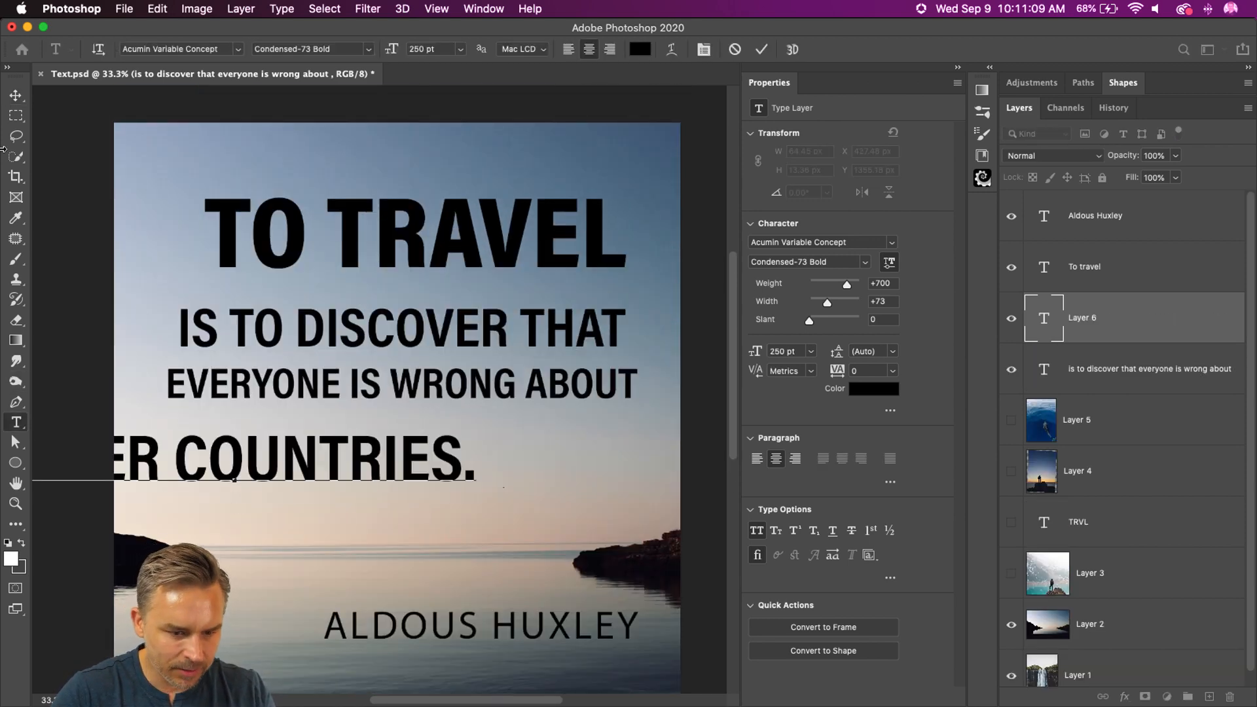
pyautogui.click(16, 95)
pyautogui.moveTo(182, 434); pyautogui.dragTo(347, 405)
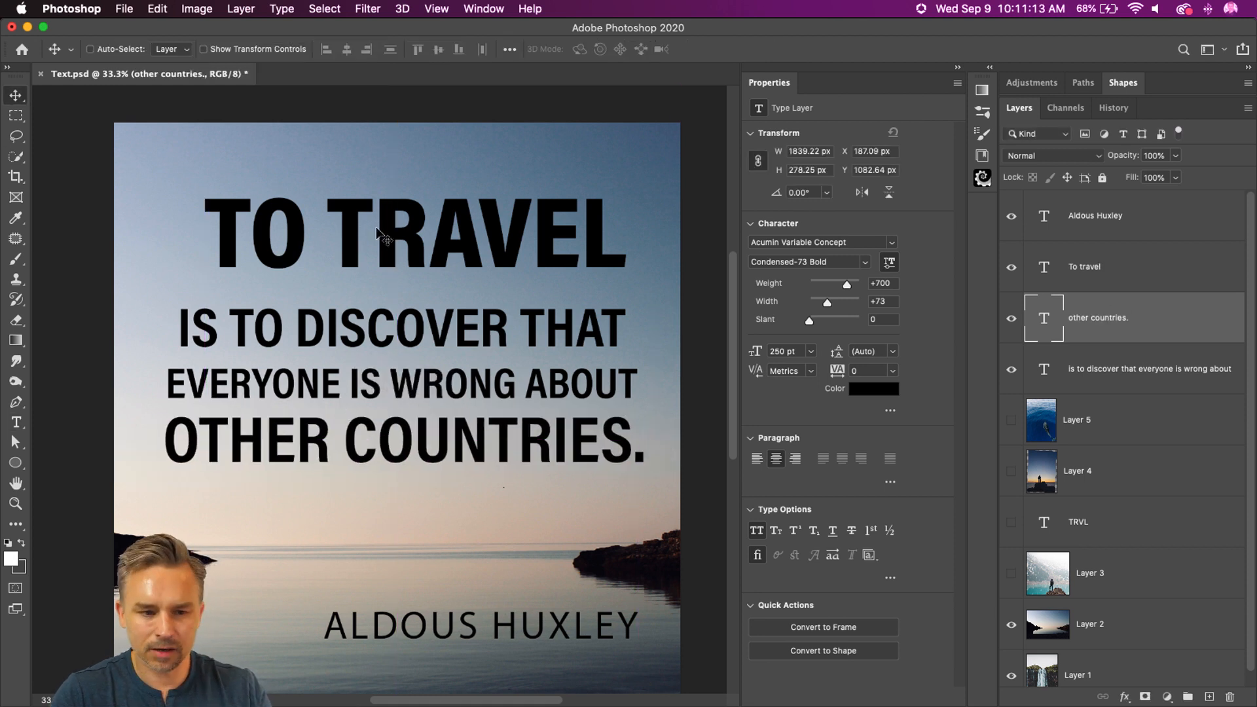
# Step: Move TO TRAVEL down close to the line below it and scale it up to about 107%
pyautogui.press('super')
pyautogui.keyDown('super'); pyautogui.click(354, 223); pyautogui.keyUp('super')
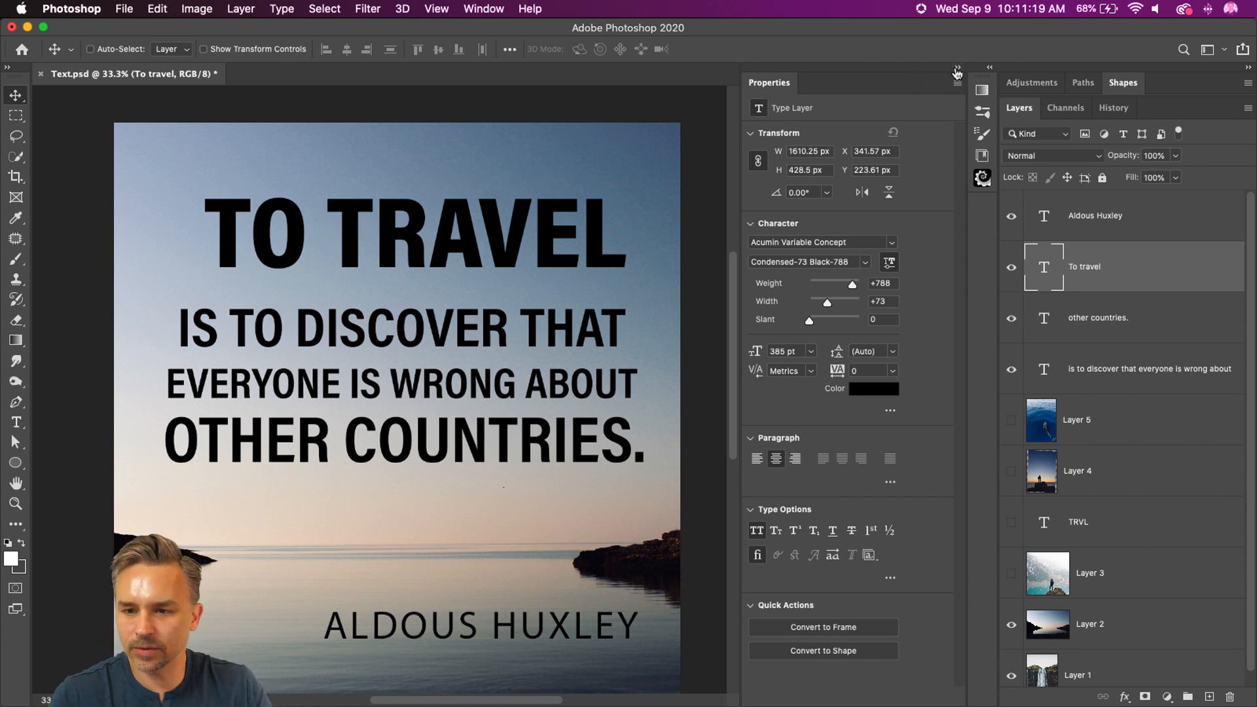
pyautogui.click(957, 68)
pyautogui.press('super')
pyautogui.moveTo(427, 230); pyautogui.dragTo(427, 254)
pyautogui.press('super+t')
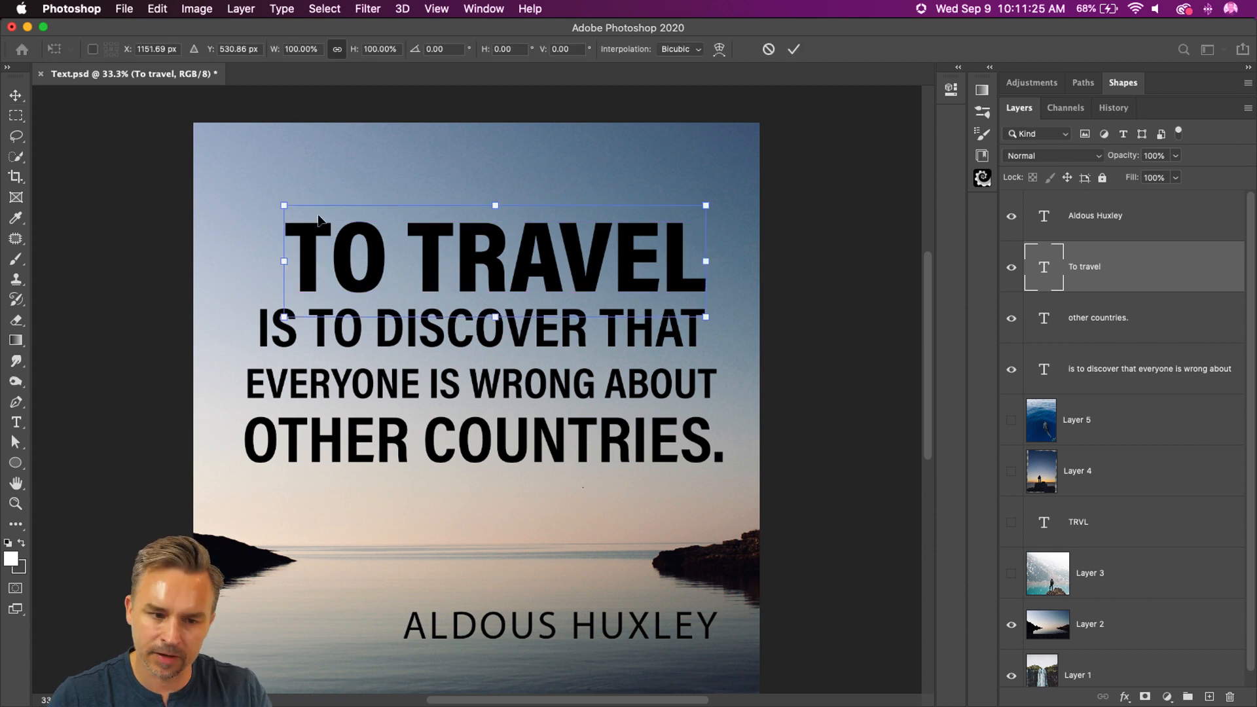
pyautogui.moveTo(276, 205); pyautogui.dragTo(249, 188)
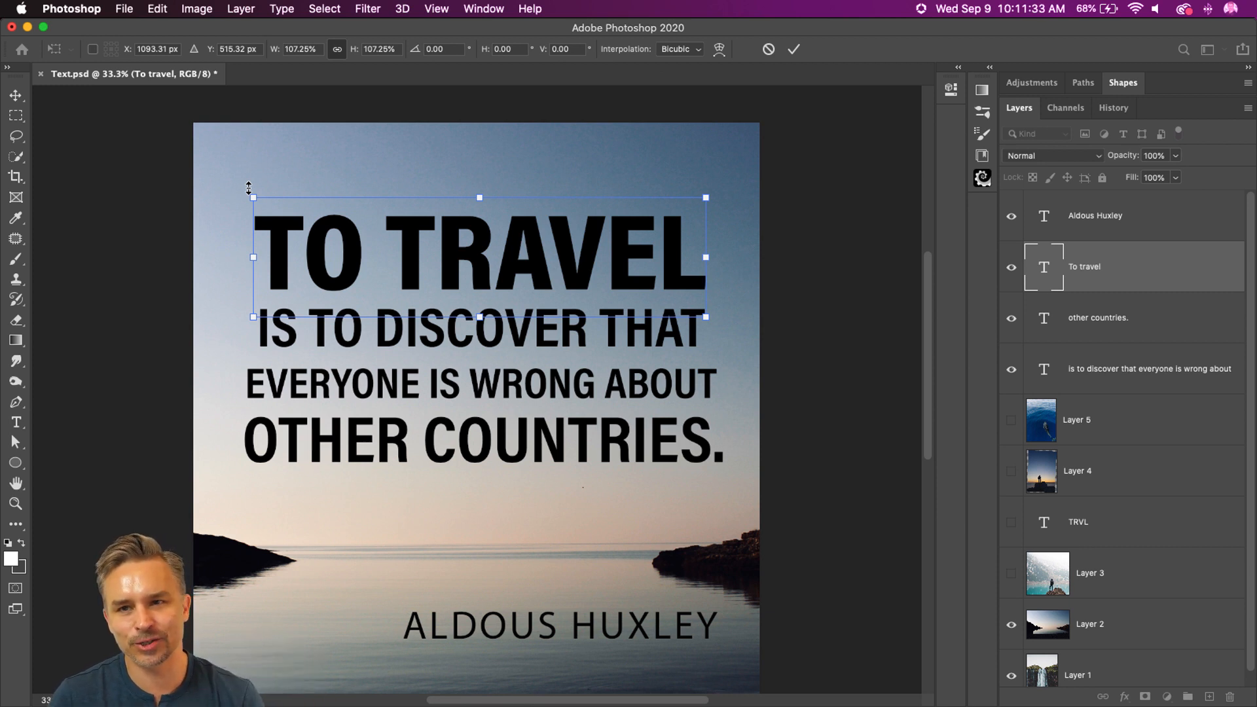
pyautogui.press('Return')
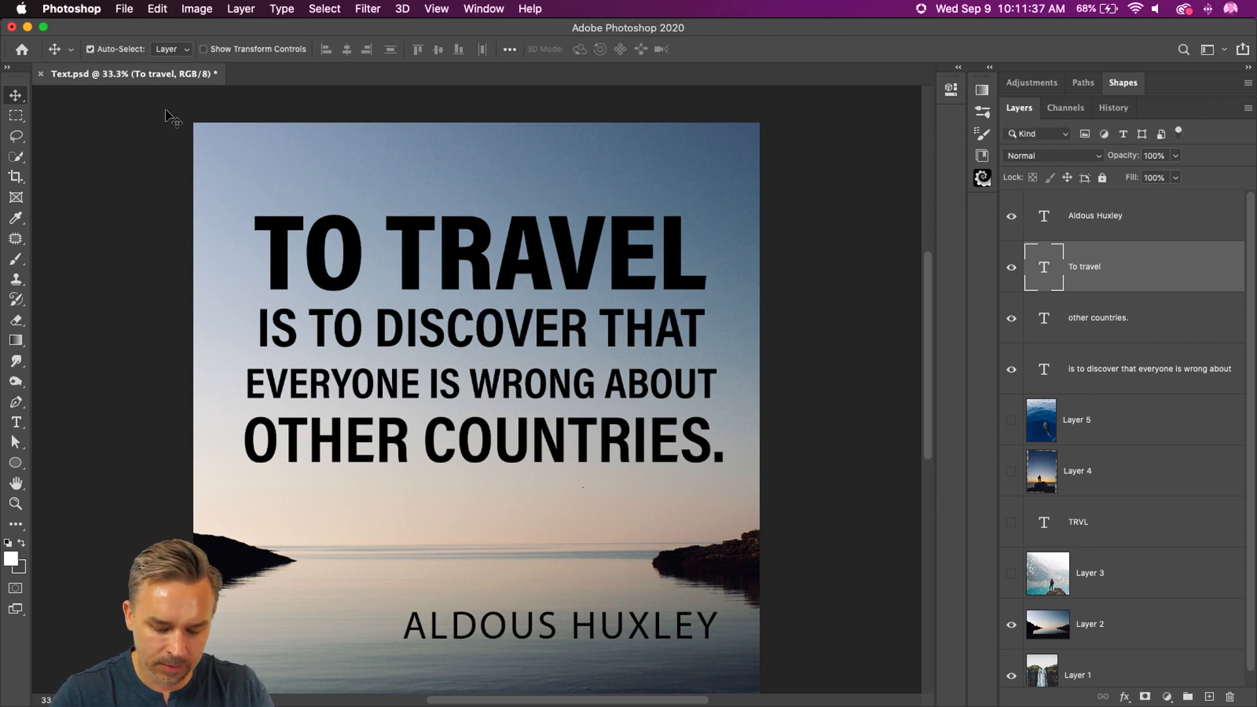
# Step: Show the rulers and place vertical guides at both side edges of TO TRAVEL
pyautogui.press('super+t')
pyautogui.press('super+r')
pyautogui.moveTo(38, 244); pyautogui.dragTo(261, 272)
pyautogui.moveTo(41, 316); pyautogui.dragTo(714, 351)
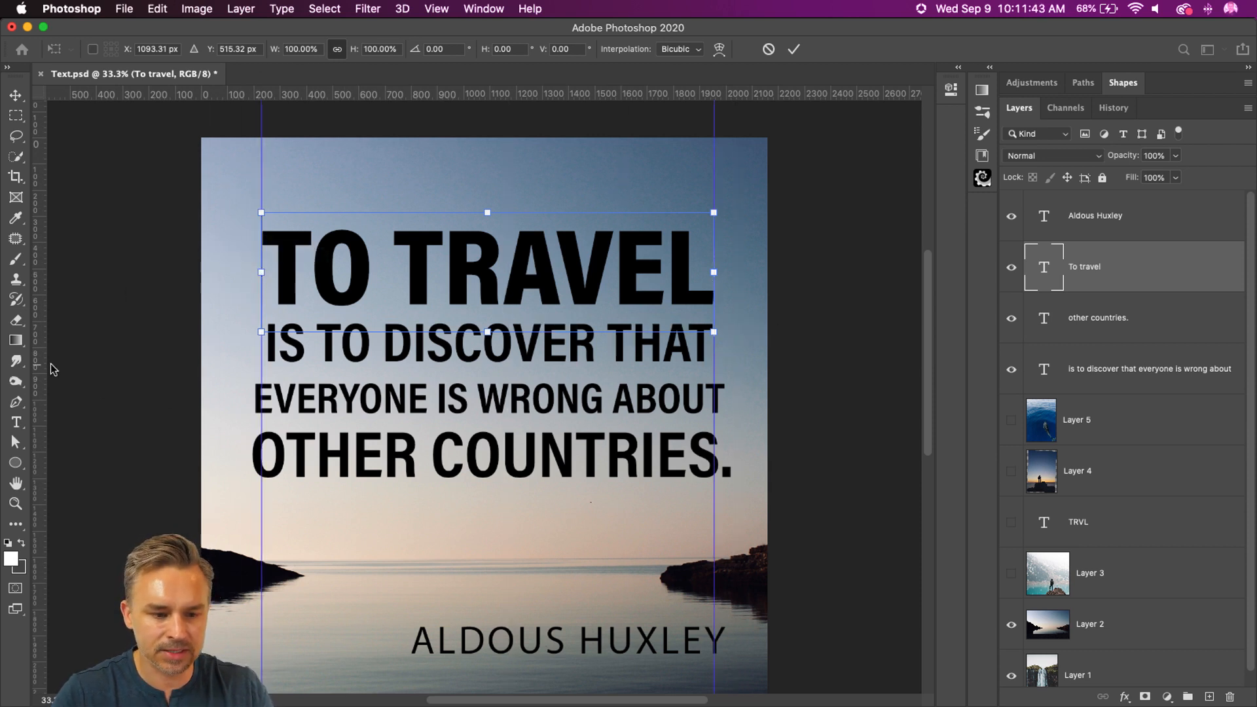
# Step: Shrink EVERYONE IS WRONG ABOUT until it matches the width of the line above, then hide the guides
pyautogui.click(31, 419)
pyautogui.click(315, 397)
pyautogui.moveTo(252, 398); pyautogui.dragTo(809, 405)
pyautogui.moveTo(392, 51); pyautogui.dragTo(385, 52)
pyautogui.click(16, 95)
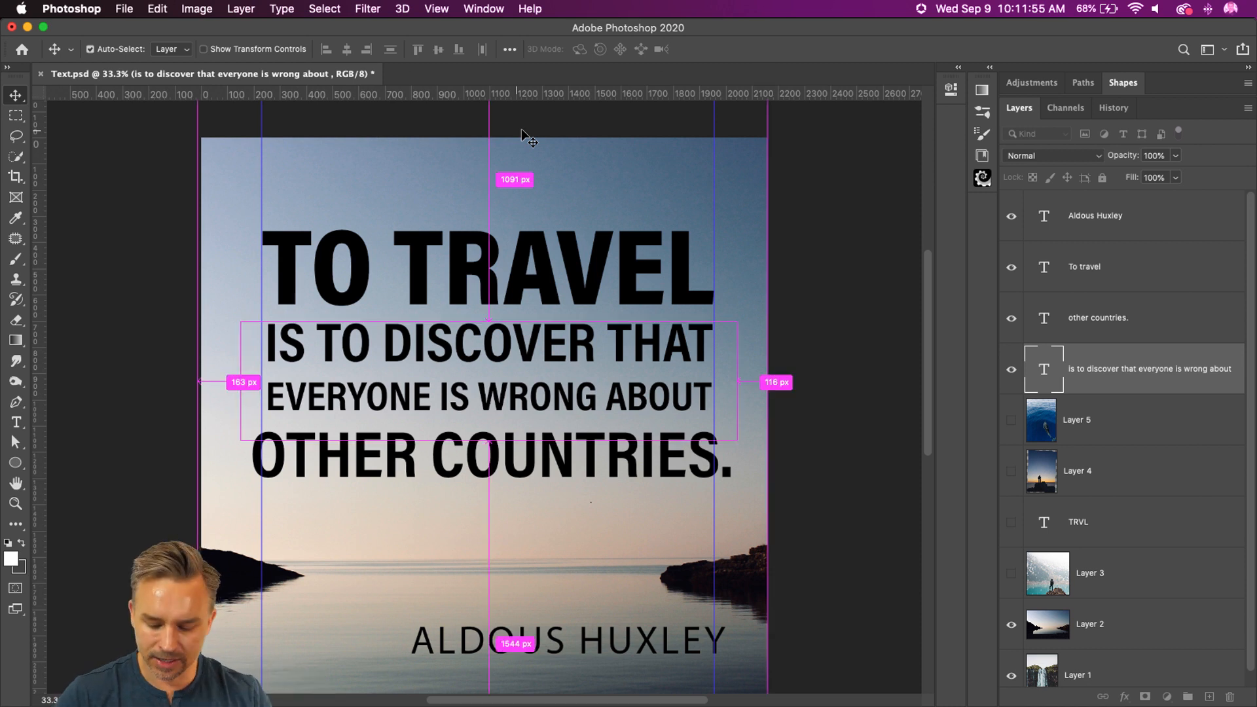
pyautogui.press('super+semicolon')
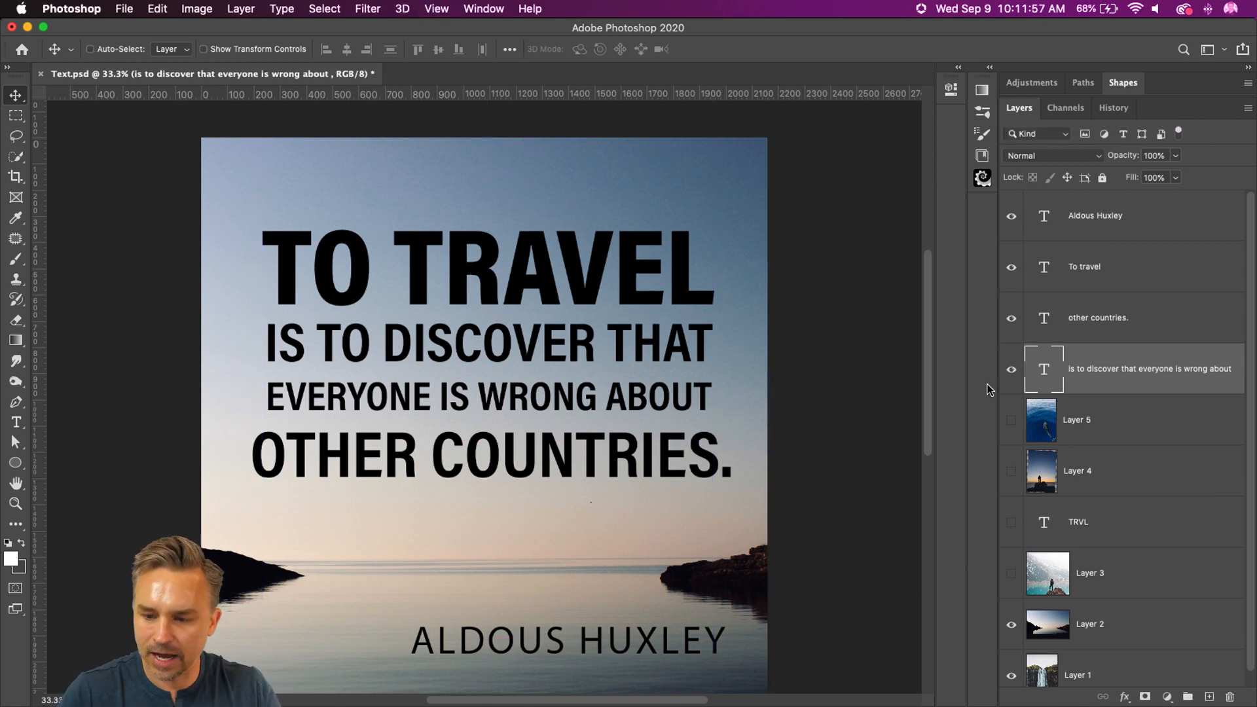
# Step: Delete the period at the end of OTHER COUNTRIES
pyautogui.click(16, 422)
pyautogui.moveTo(717, 461); pyautogui.dragTo(780, 485)
pyautogui.press('BackSpace')
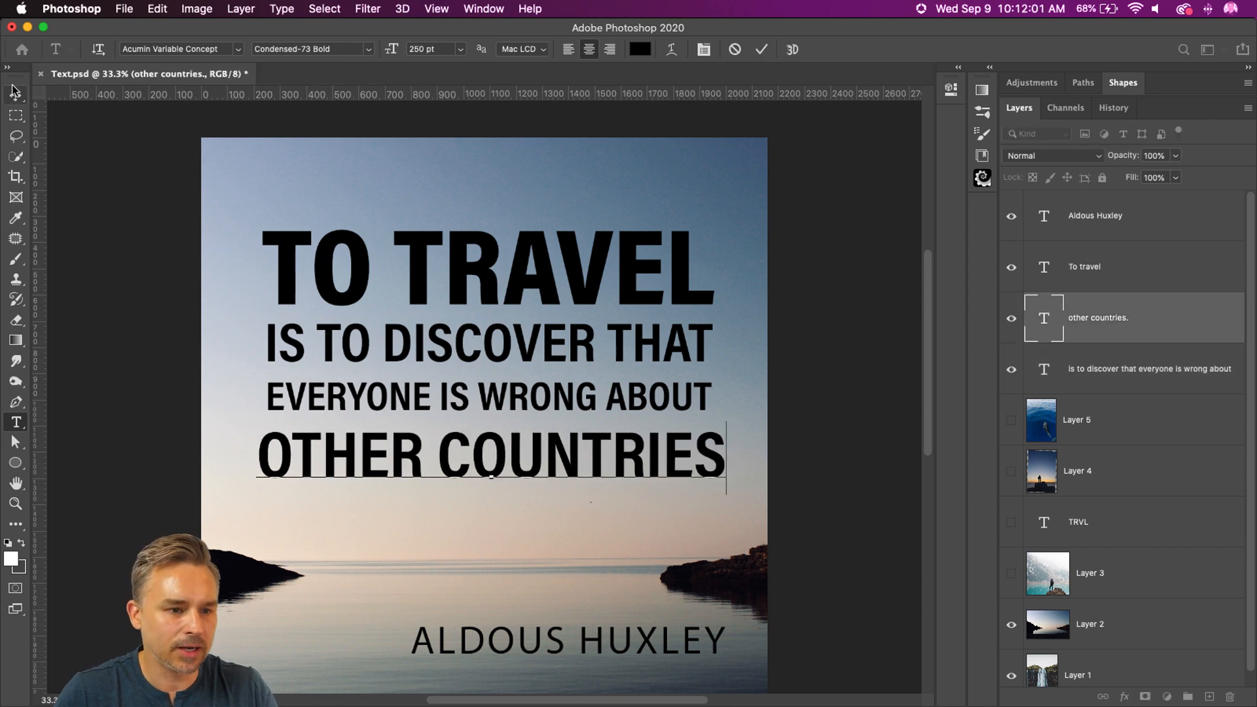
pyautogui.click(15, 95)
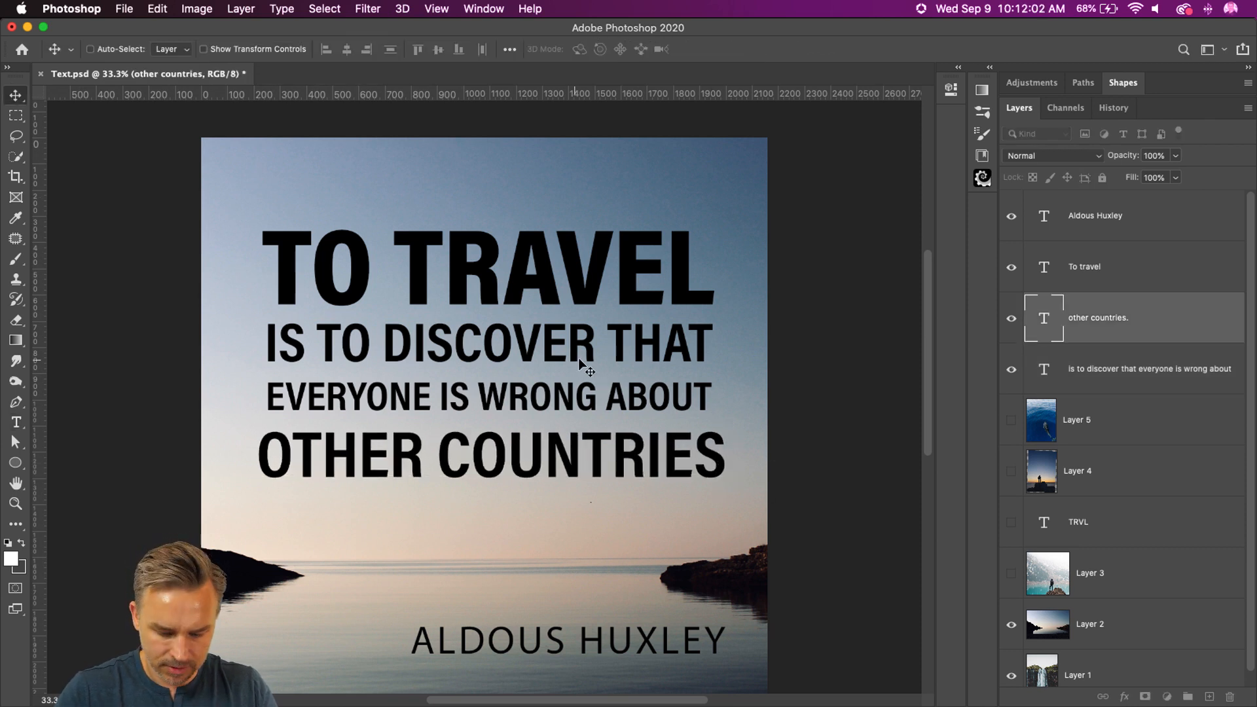
# Step: Reduce the OTHER COUNTRIES line to a font size of 245 pt so its width comes closer to the lines above
pyautogui.click(16, 422)
pyautogui.moveTo(395, 53); pyautogui.dragTo(393, 52)
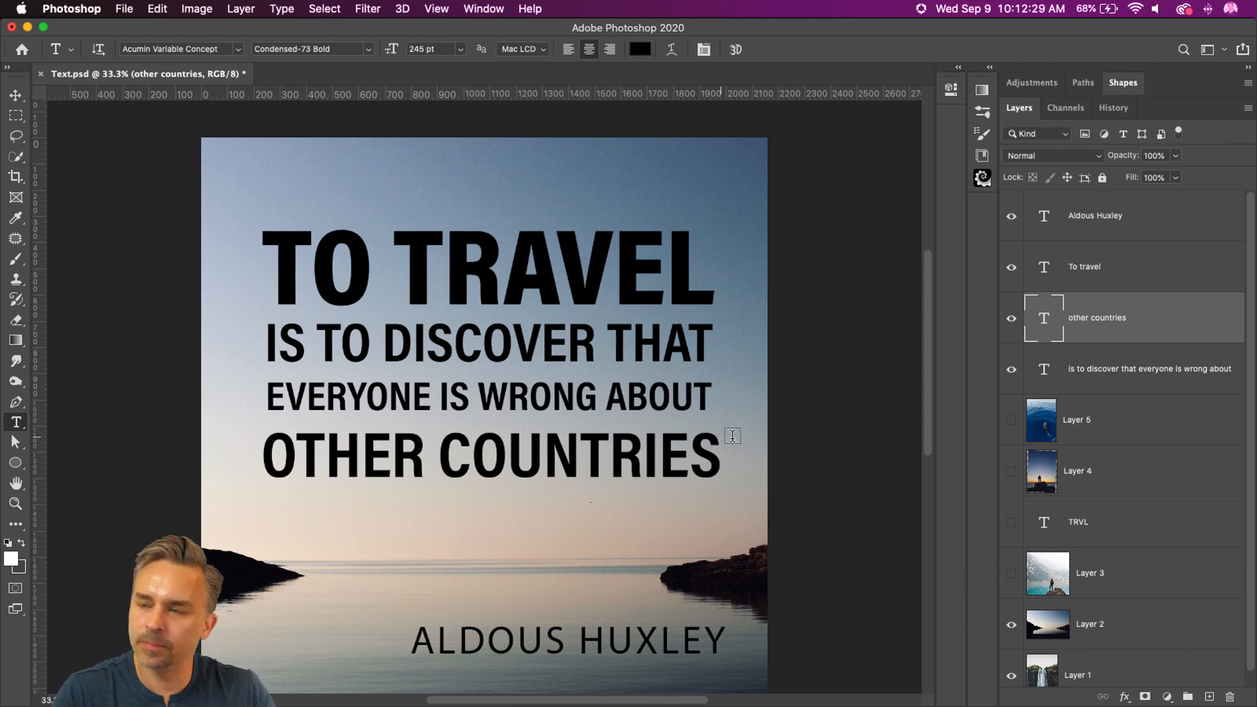
pyautogui.click(16, 95)
# Step: Scale down the author line ALDOUS HUXLEY and place it near the photo's right edge, just below the horizon
pyautogui.scroll(-3, 558, 491)
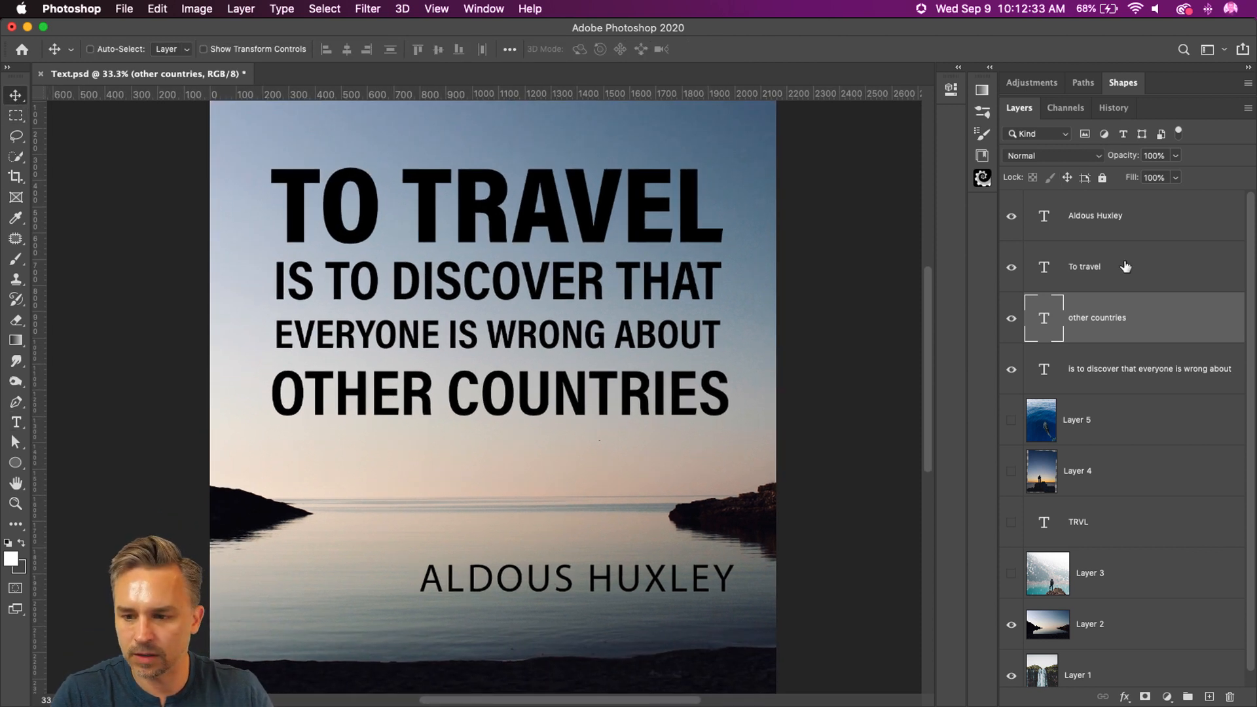
pyautogui.scroll(1, 753, 419)
pyautogui.keyDown('super'); pyautogui.click(450, 611); pyautogui.keyUp('super')
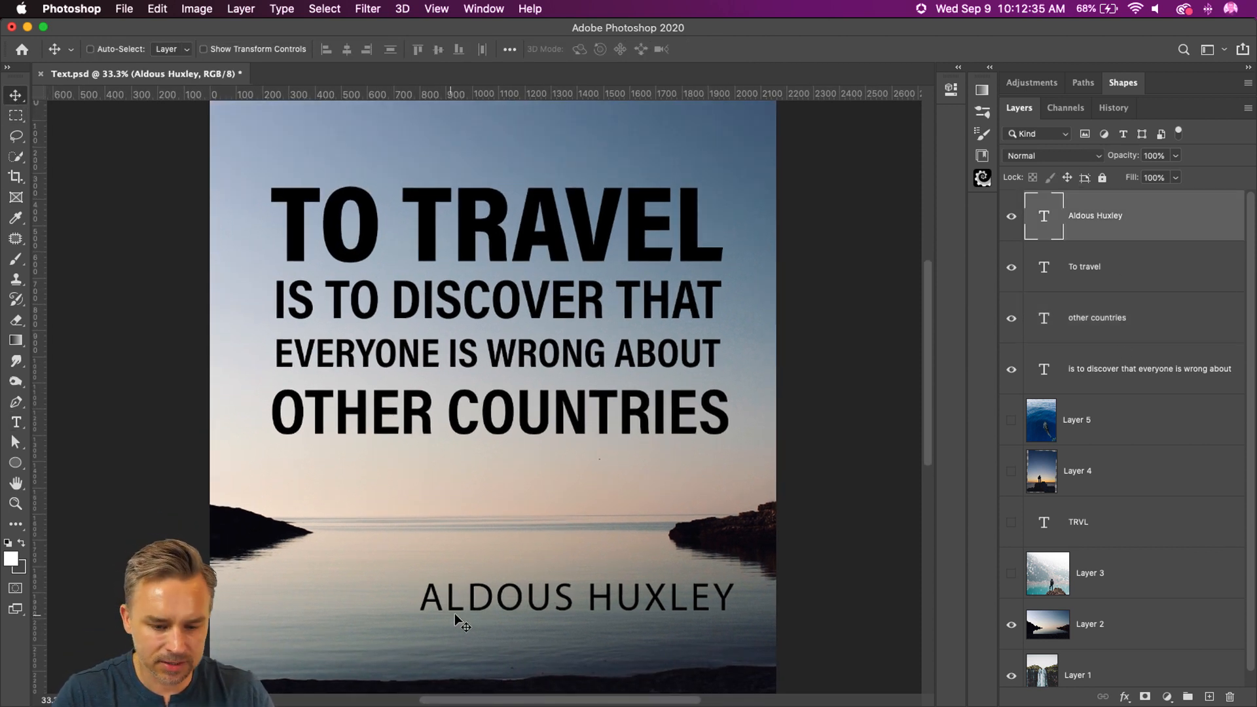
pyautogui.moveTo(451, 611); pyautogui.dragTo(385, 582)
pyautogui.press('super+t')
pyautogui.moveTo(346, 544); pyautogui.dragTo(616, 558)
pyautogui.press('Return')
# Step: Change the text color of the ALDOUS HUXLEY line to white
pyautogui.click(1123, 84)
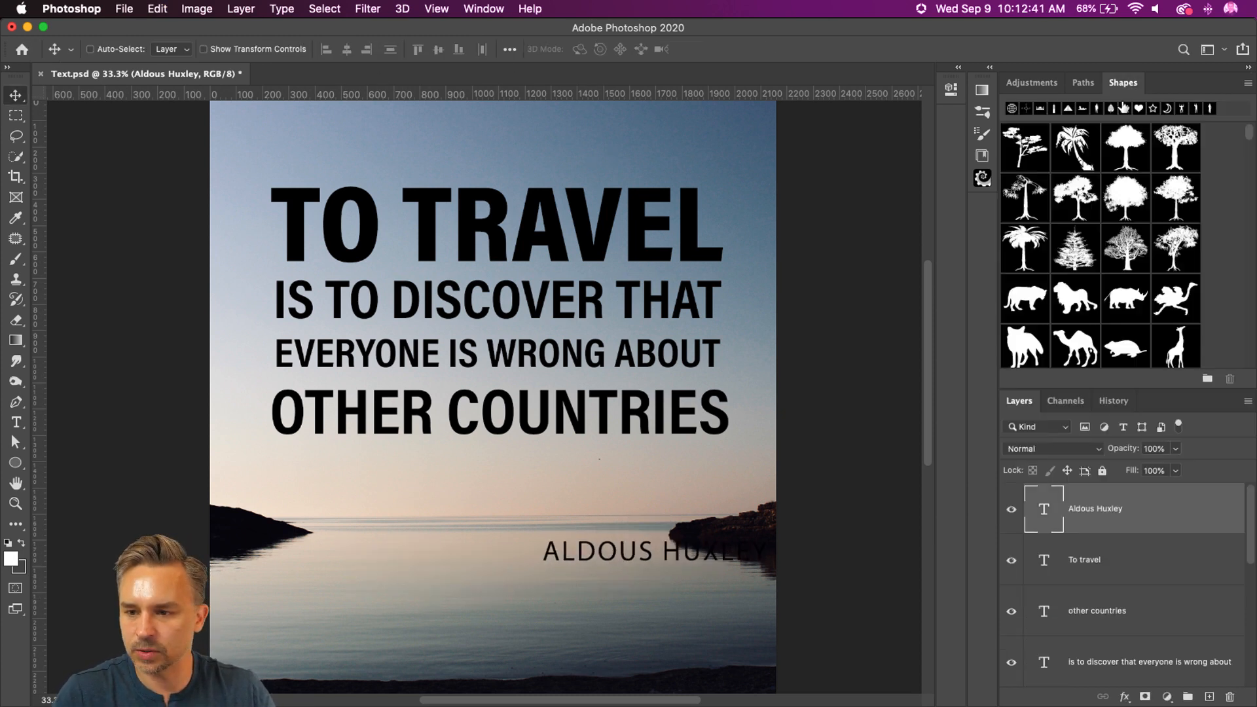
pyautogui.doubleClick(1167, 77)
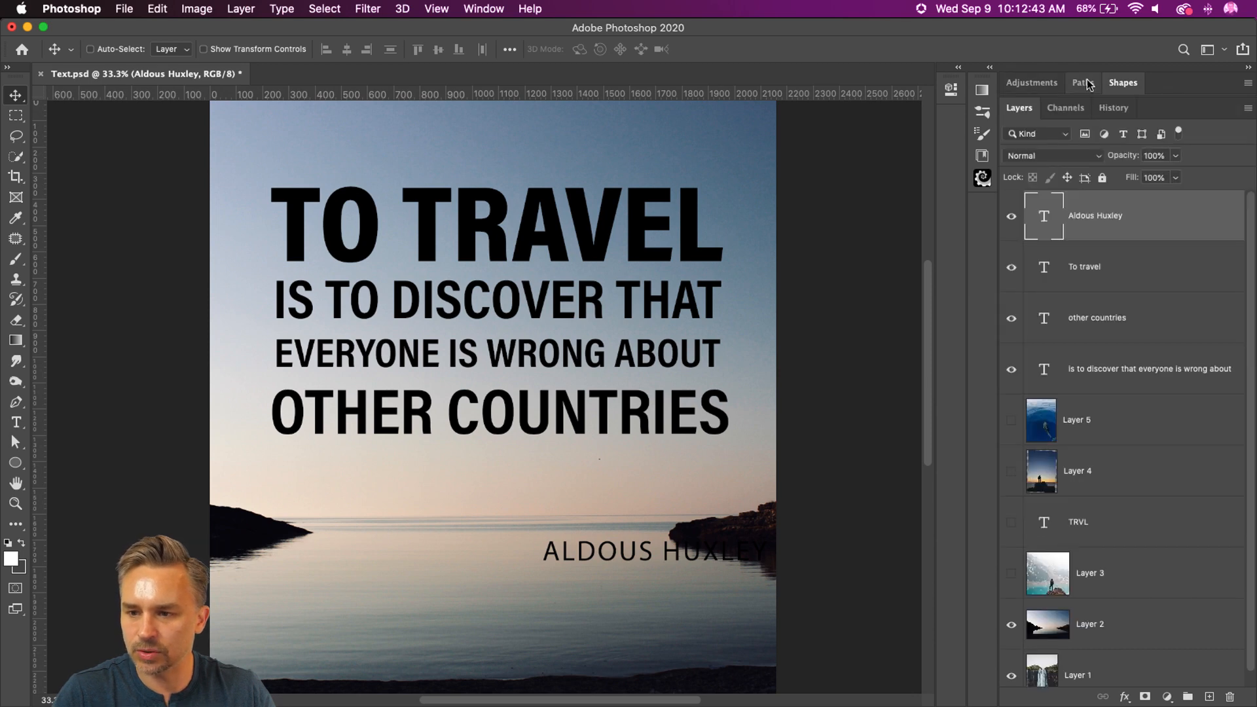
pyautogui.click(959, 67)
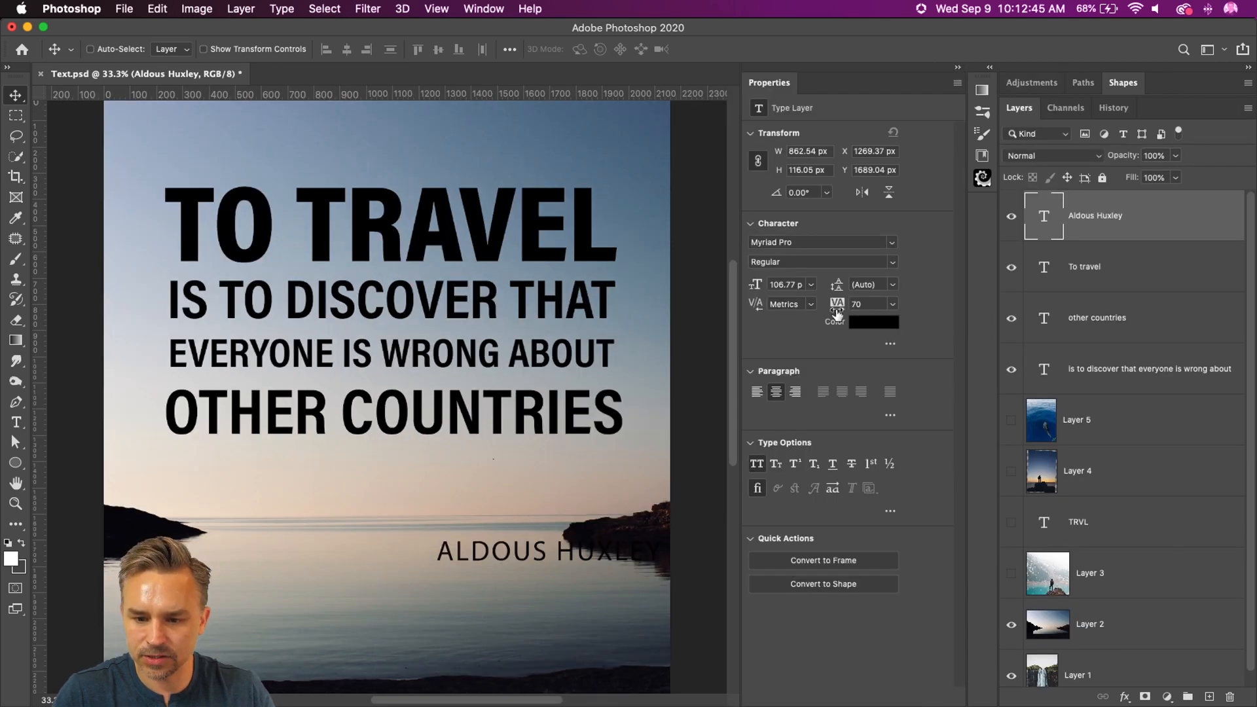
pyautogui.click(851, 324)
pyautogui.moveTo(833, 379); pyautogui.dragTo(700, 234)
pyautogui.moveTo(710, 436); pyautogui.dragTo(613, 230)
pyautogui.press('Return')
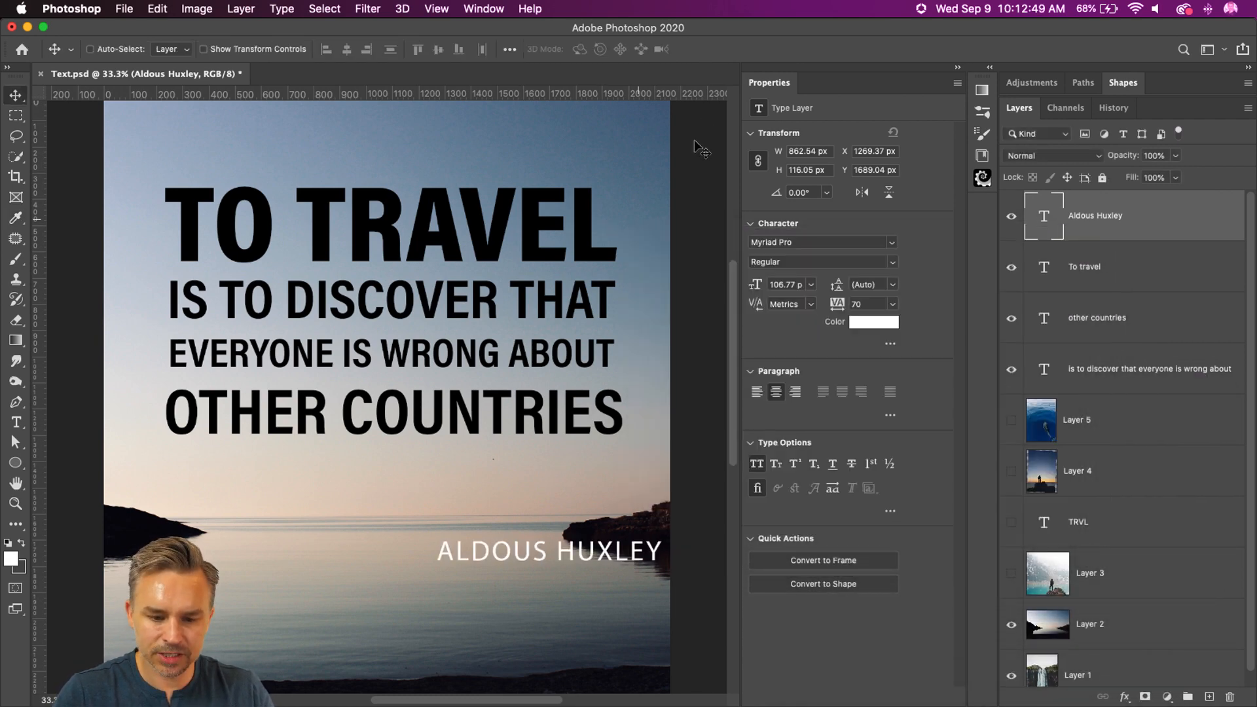
pyautogui.click(956, 68)
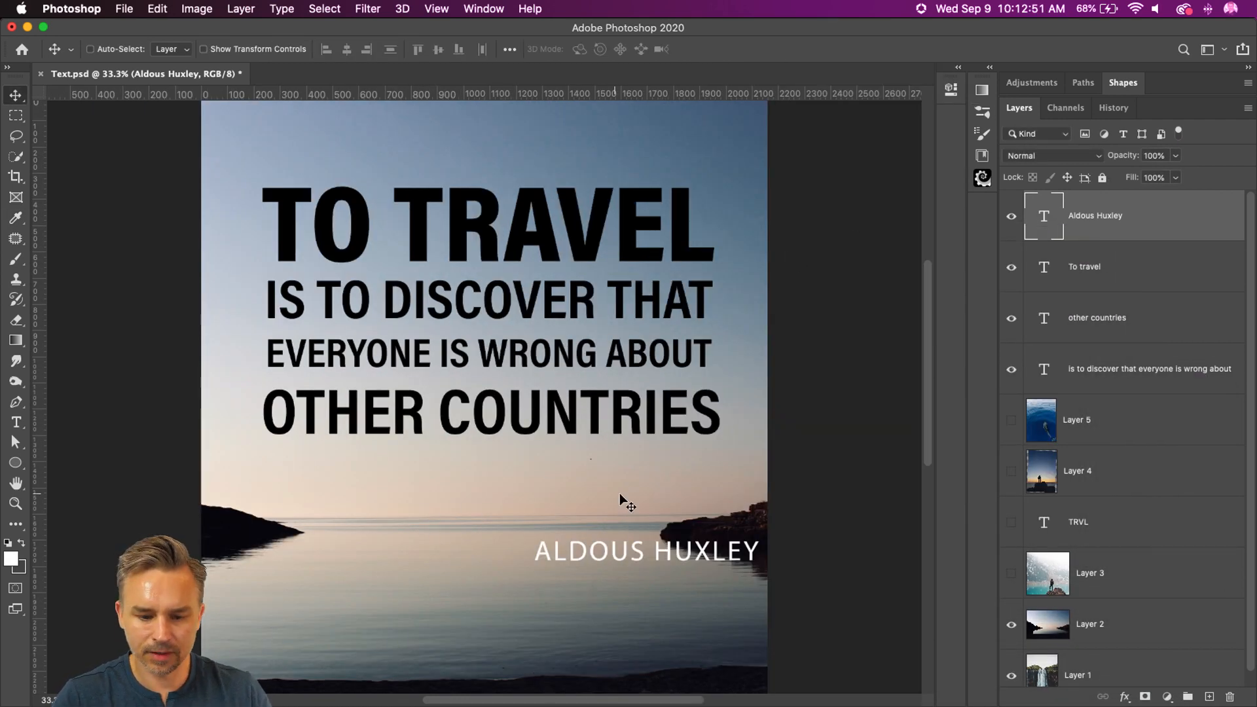
# Step: Combine the three quote text layers, To travel through is to discover that everyone is wrong about, into one smart object
pyautogui.click(1096, 282)
pyautogui.keyDown('shift'); pyautogui.click(1108, 369); pyautogui.keyUp('shift')
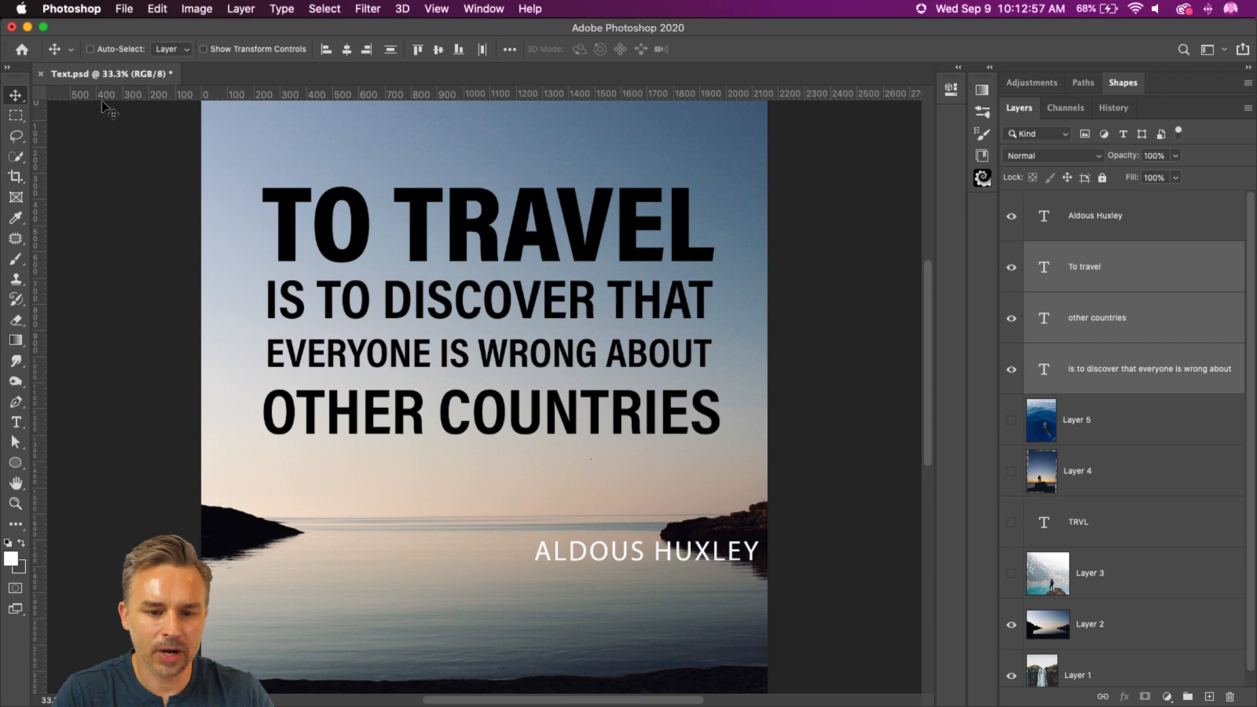
pyautogui.rightClick(1124, 257)
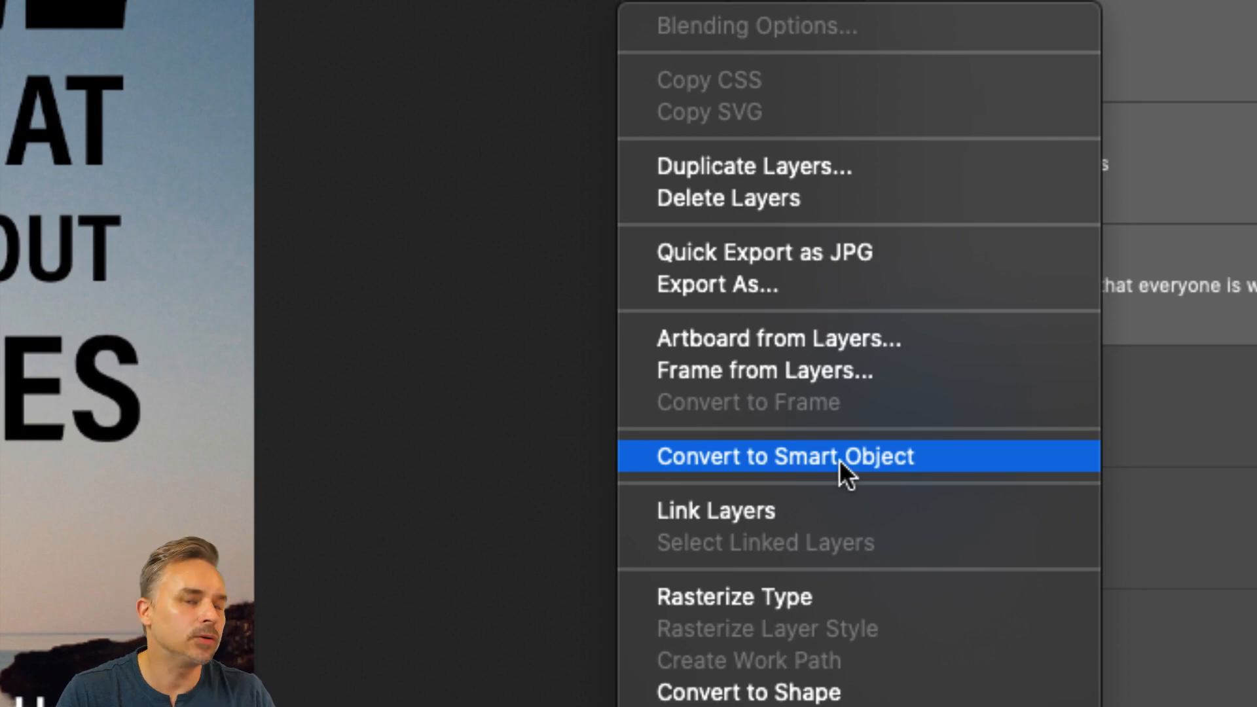
pyautogui.click(840, 459)
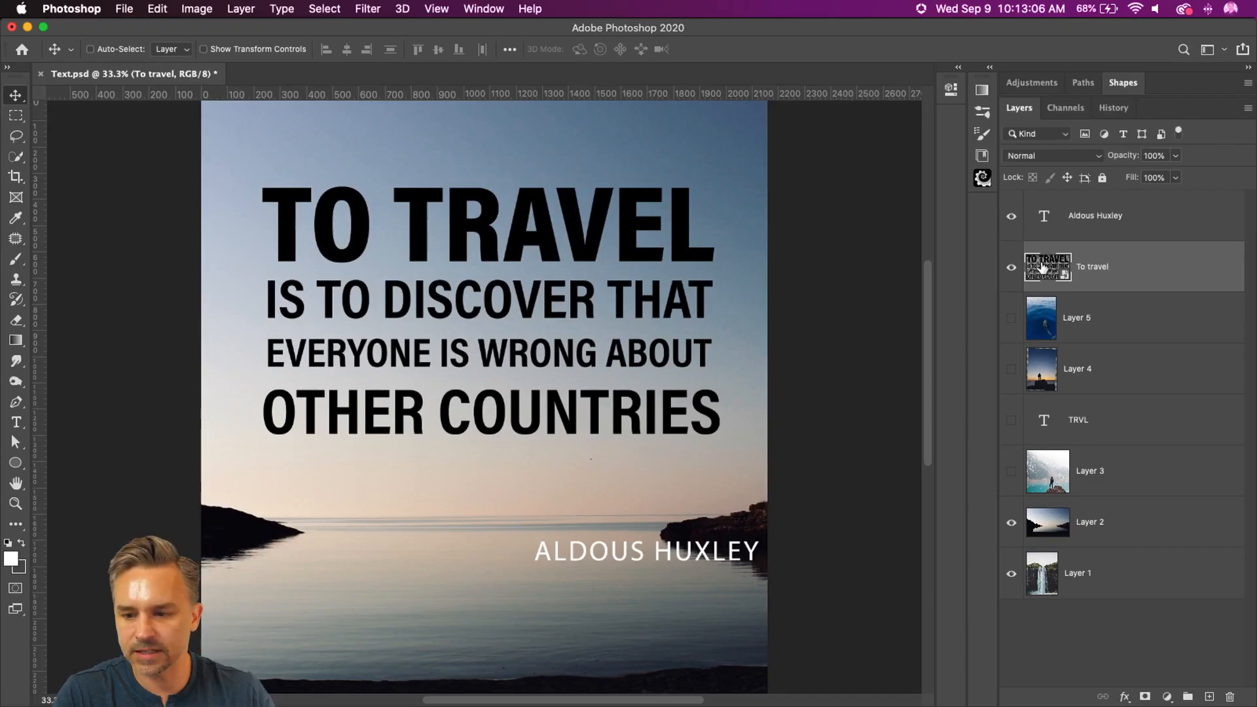
# Step: Inspect the text layers inside the To travel smart object, toggling the top line's visibility, and save and close its contents
pyautogui.doubleClick(1045, 268)
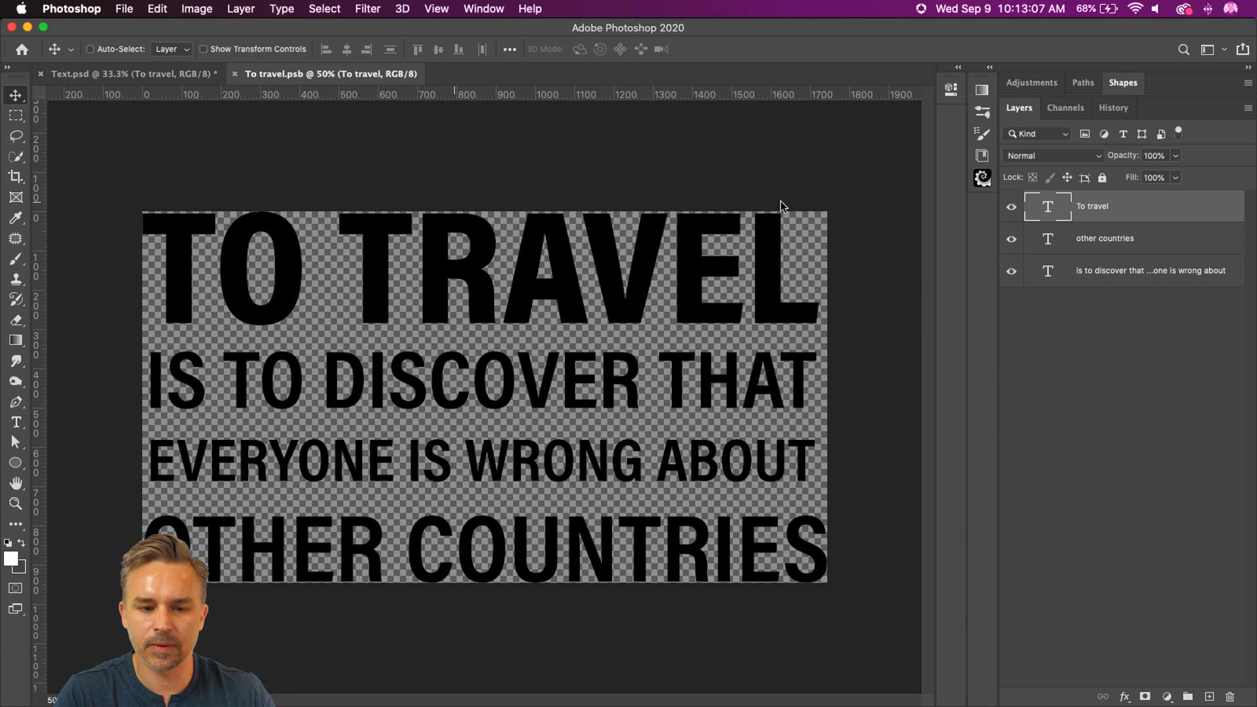
pyautogui.click(1011, 208)
pyautogui.click(1011, 209)
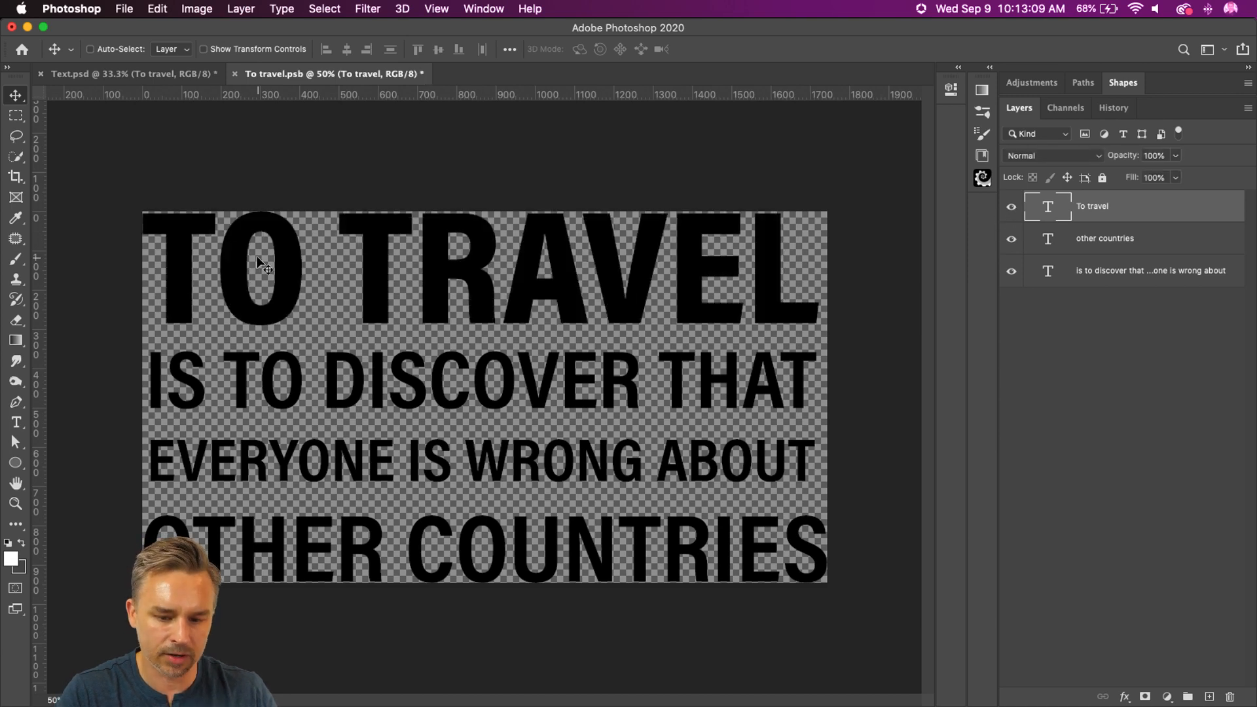
pyautogui.press('super+s')
pyautogui.press('super+w')
# Step: Reposition the quote smart object so it sits horizontally centered on the photo
pyautogui.moveTo(445, 352); pyautogui.dragTo(492, 298)
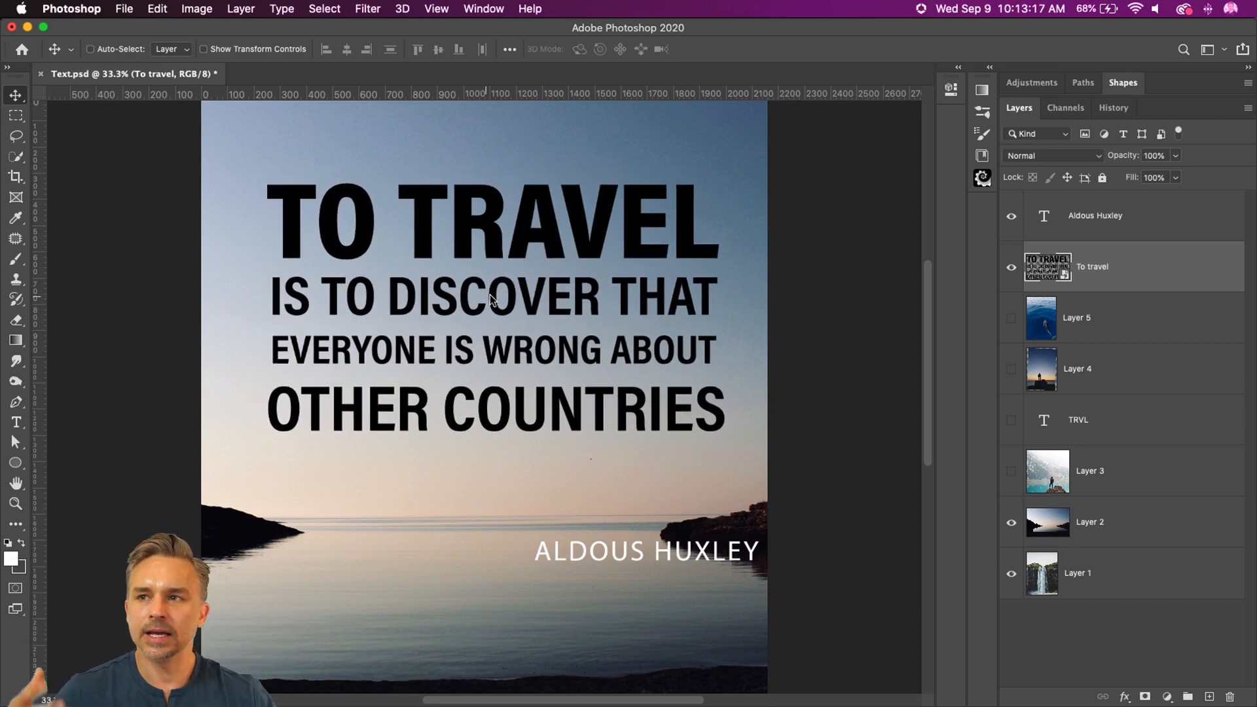
pyautogui.moveTo(539, 241); pyautogui.dragTo(528, 246)
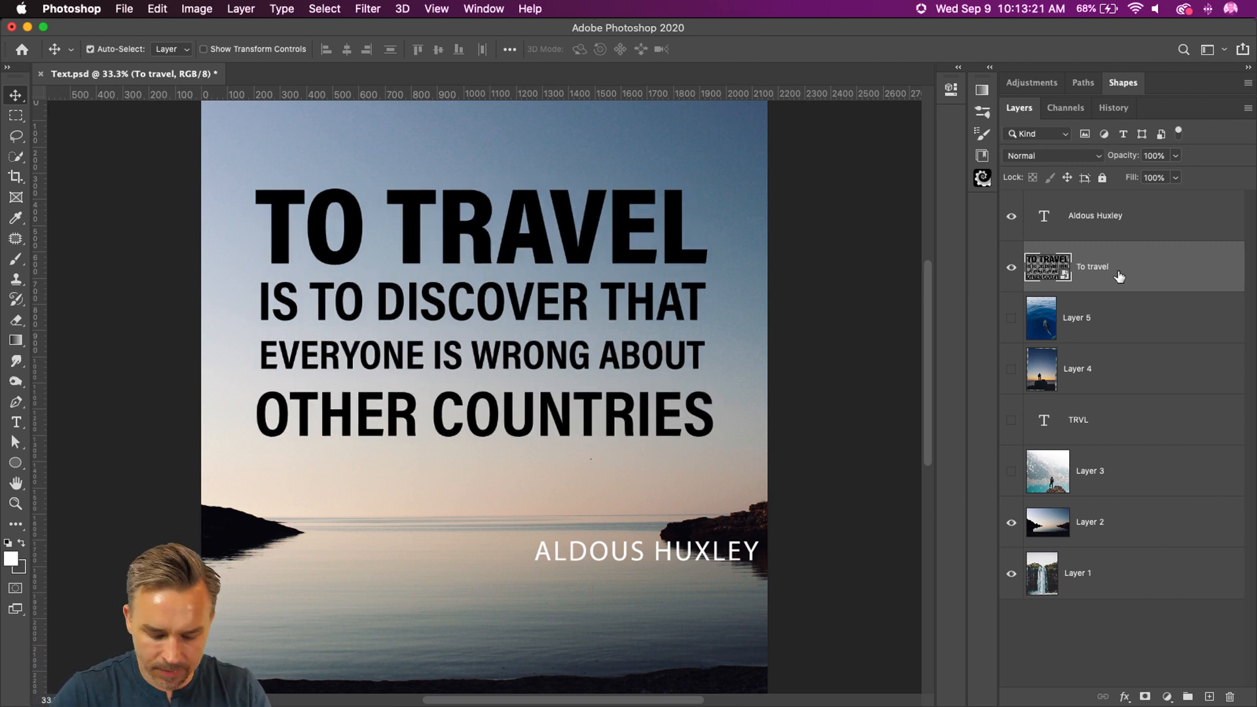
# Step: Duplicate the quote smart object beneath the original layer, move the copy straight down, and hide the original
pyautogui.press('super+j')
pyautogui.moveTo(1117, 288); pyautogui.dragTo(1116, 340)
pyautogui.moveTo(431, 250); pyautogui.dragTo(430, 350)
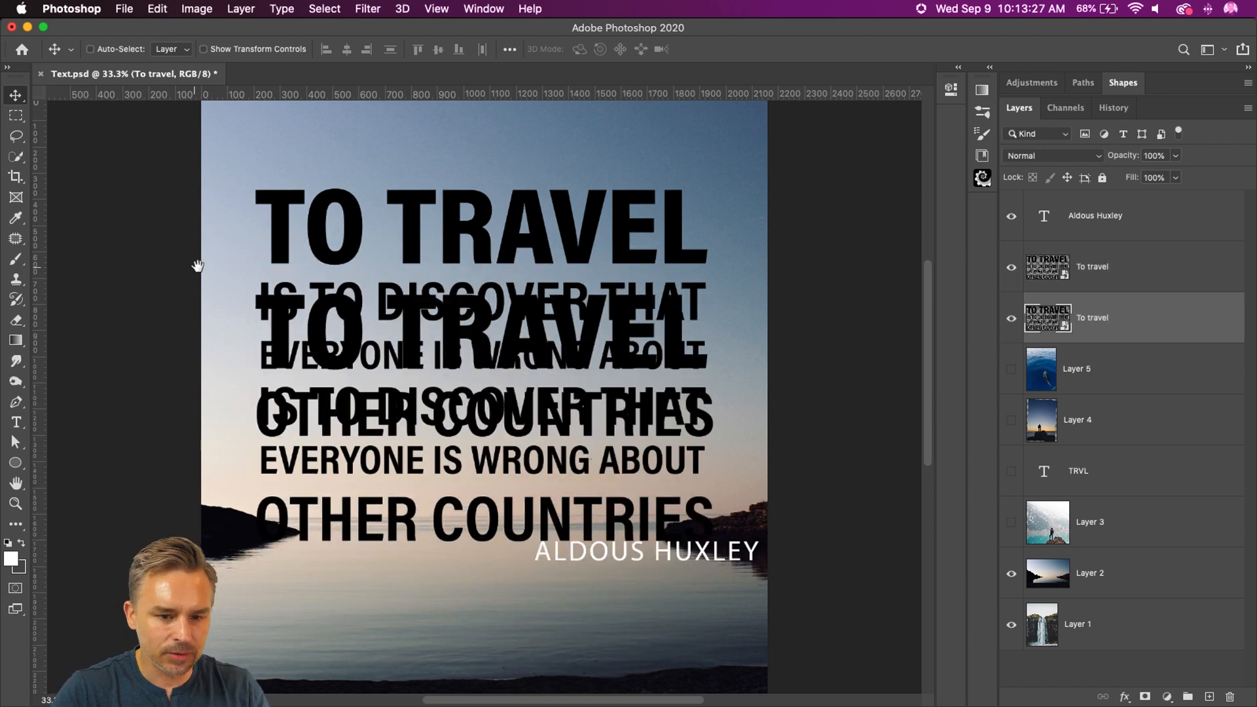
pyautogui.scroll(-3, 210, 180)
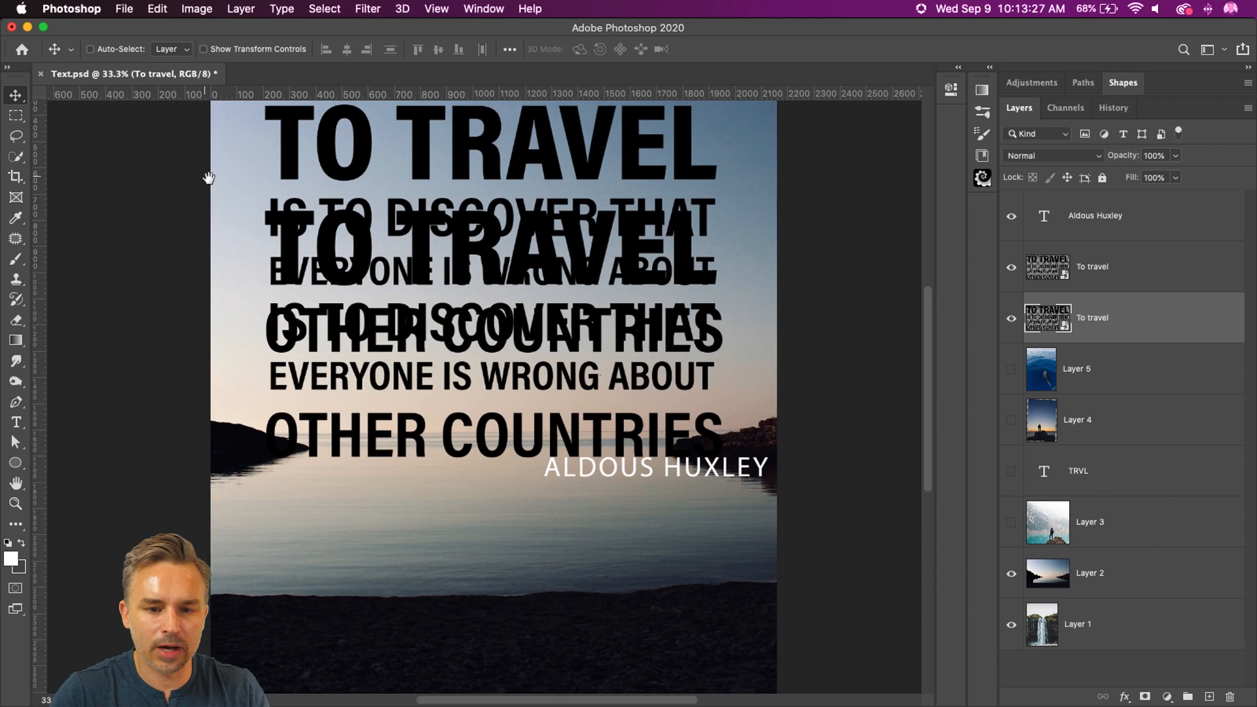
pyautogui.click(1011, 267)
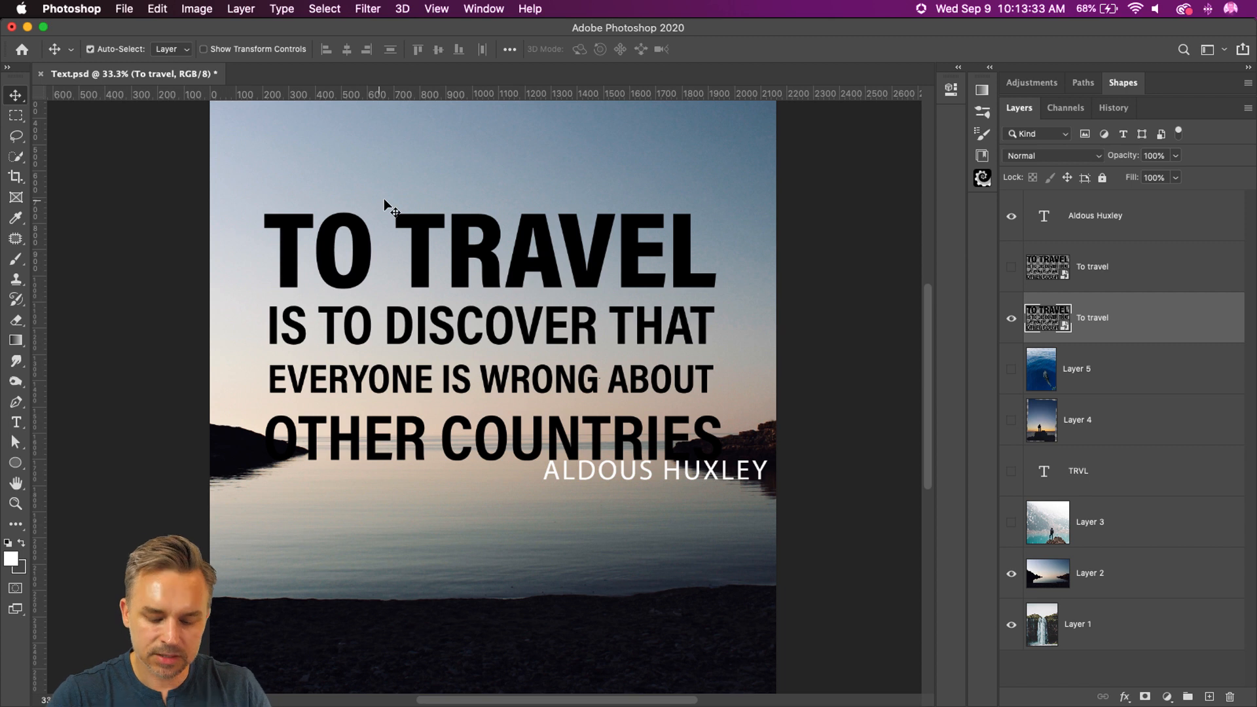
pyautogui.press('super')
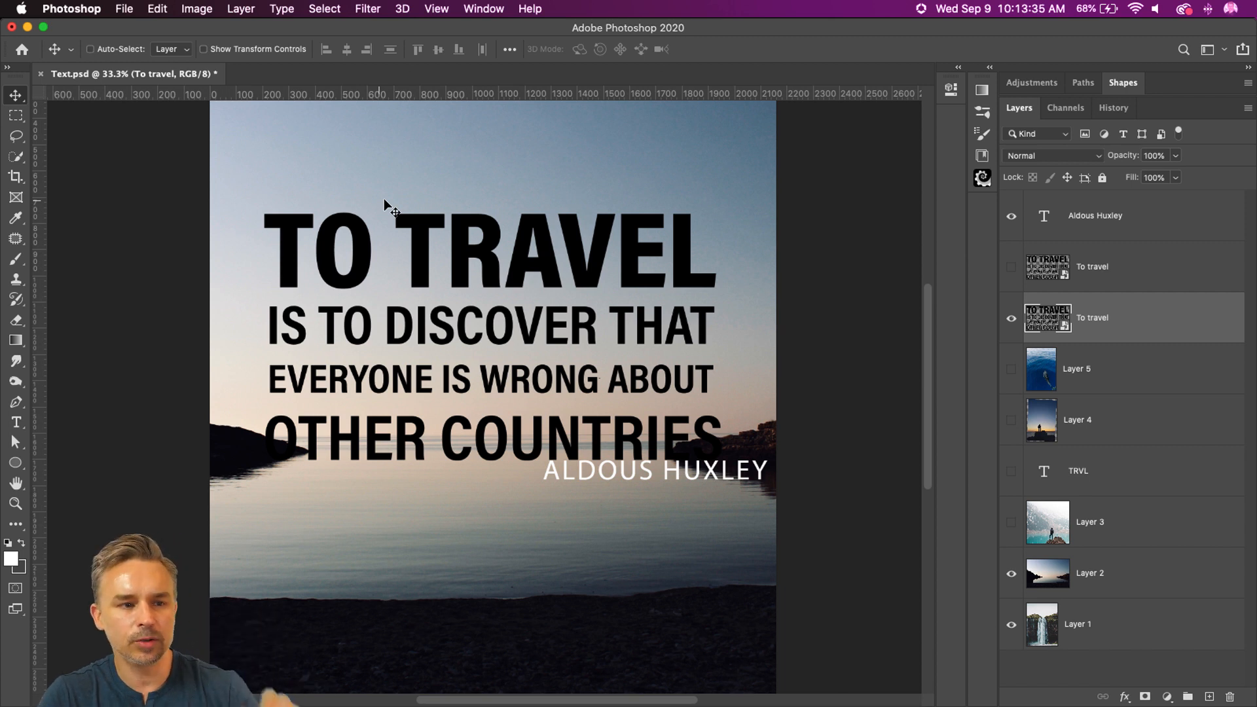
pyautogui.click(163, 8)
pyautogui.moveTo(174, 373)
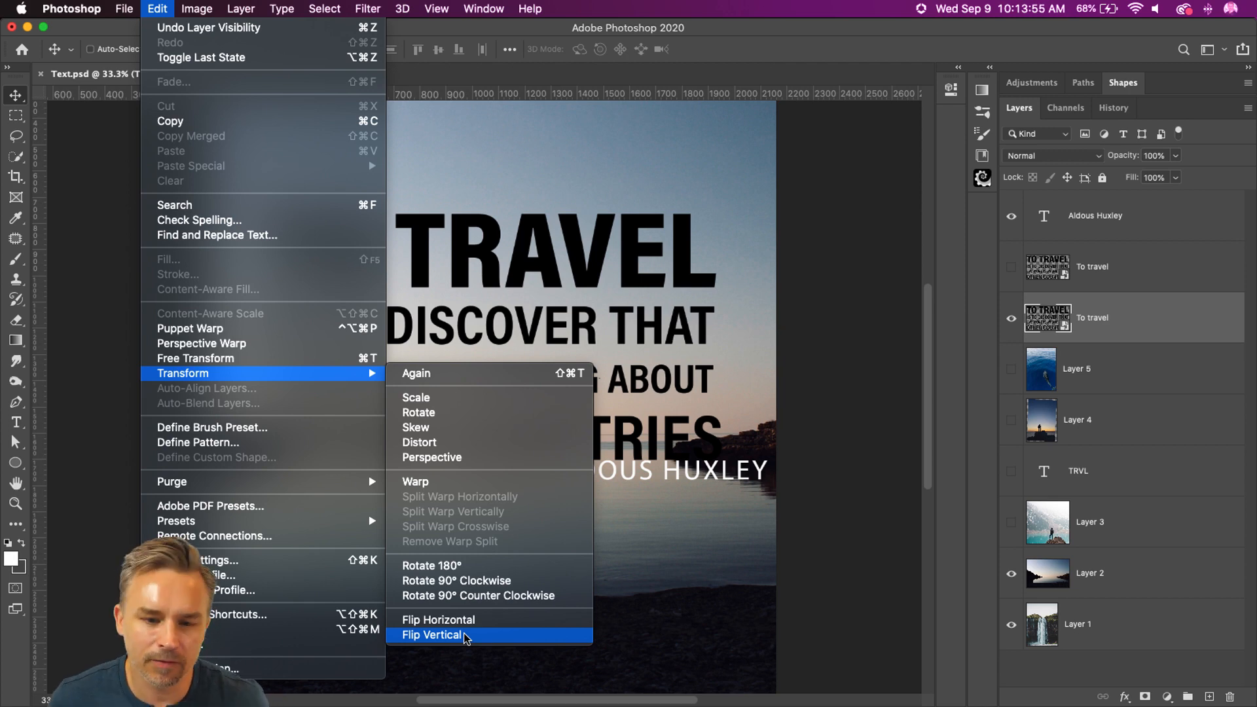
pyautogui.click(622, 194)
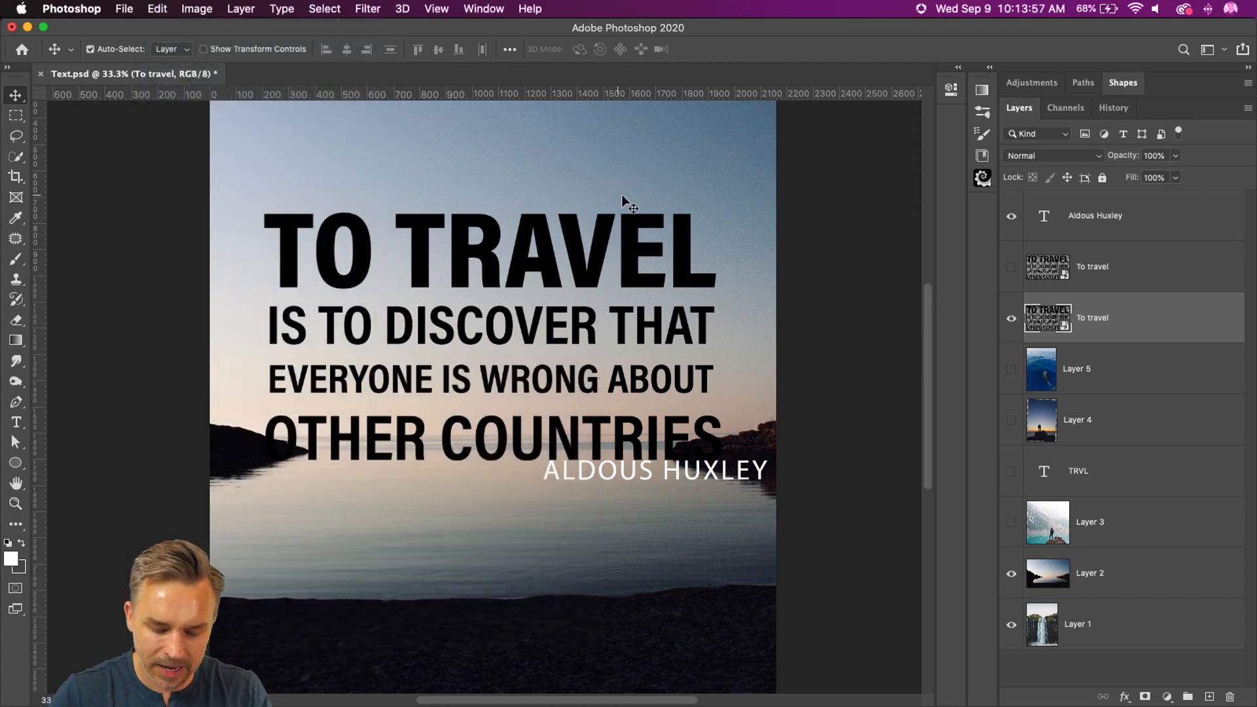
# Step: Flip the quote copy vertically, move it straight down about 1130 px onto the water, and show the original quote again
pyautogui.press('super+t')
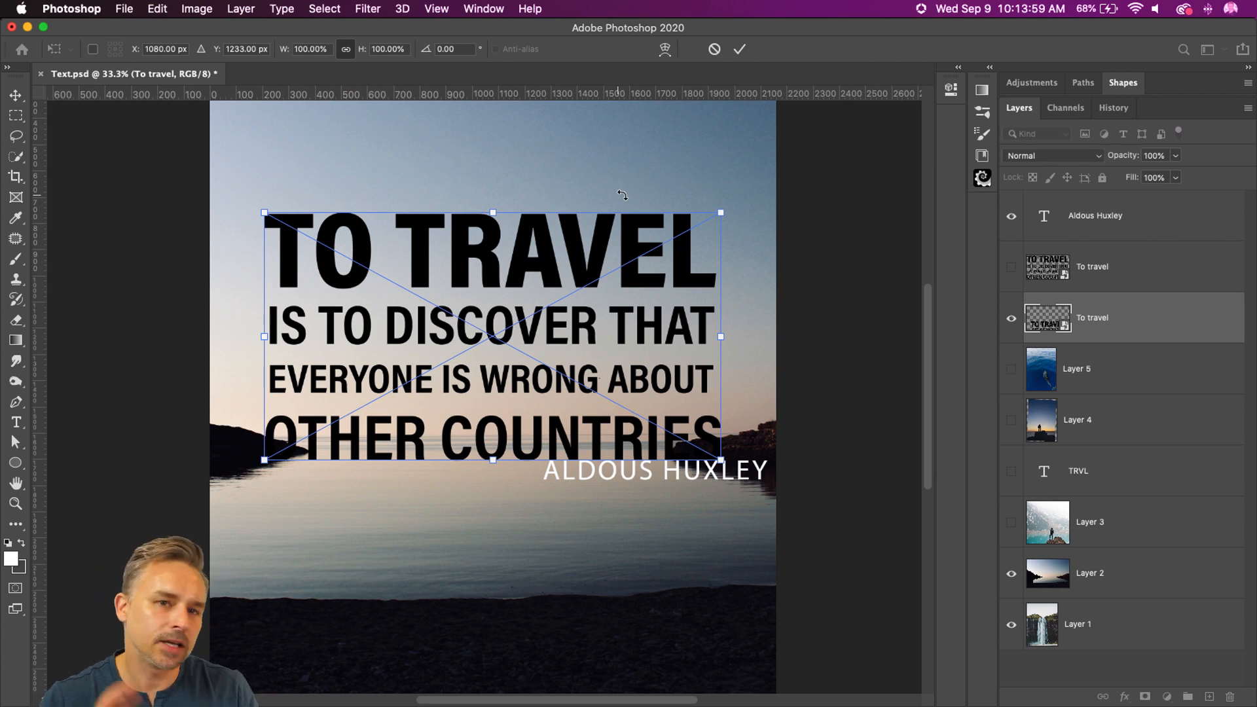
pyautogui.rightClick(520, 246)
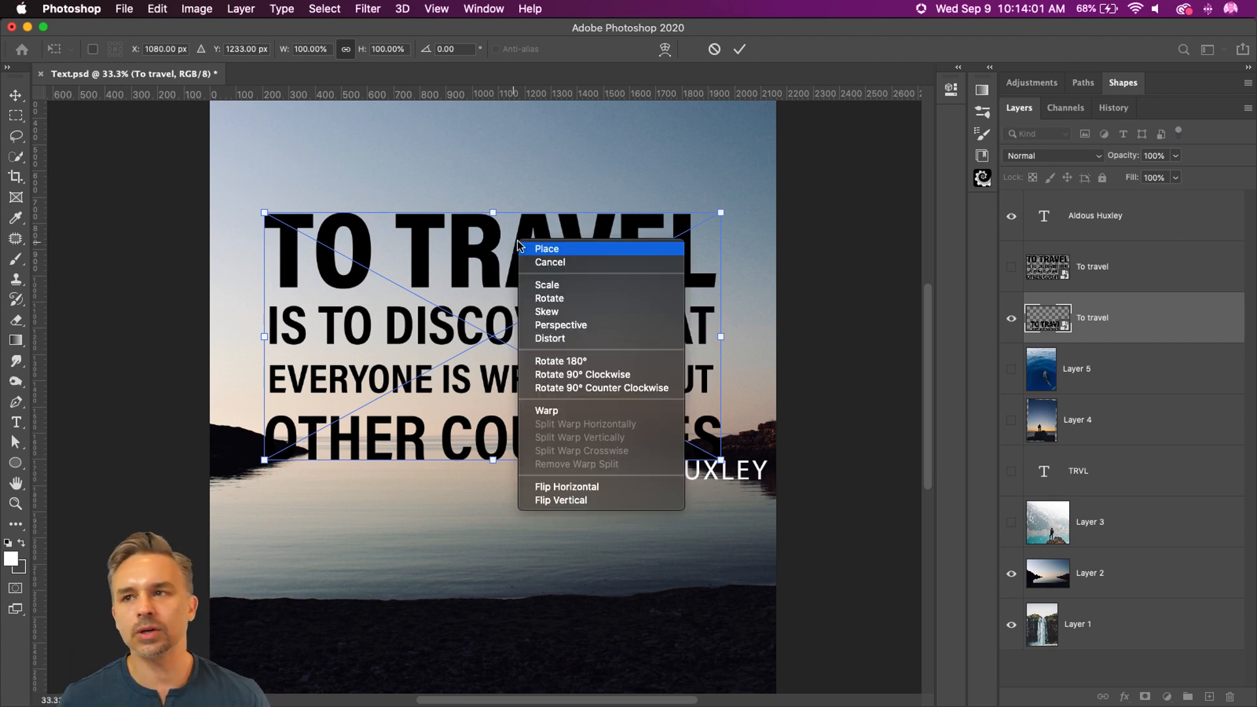
pyautogui.click(543, 501)
pyautogui.moveTo(420, 271); pyautogui.dragTo(419, 569)
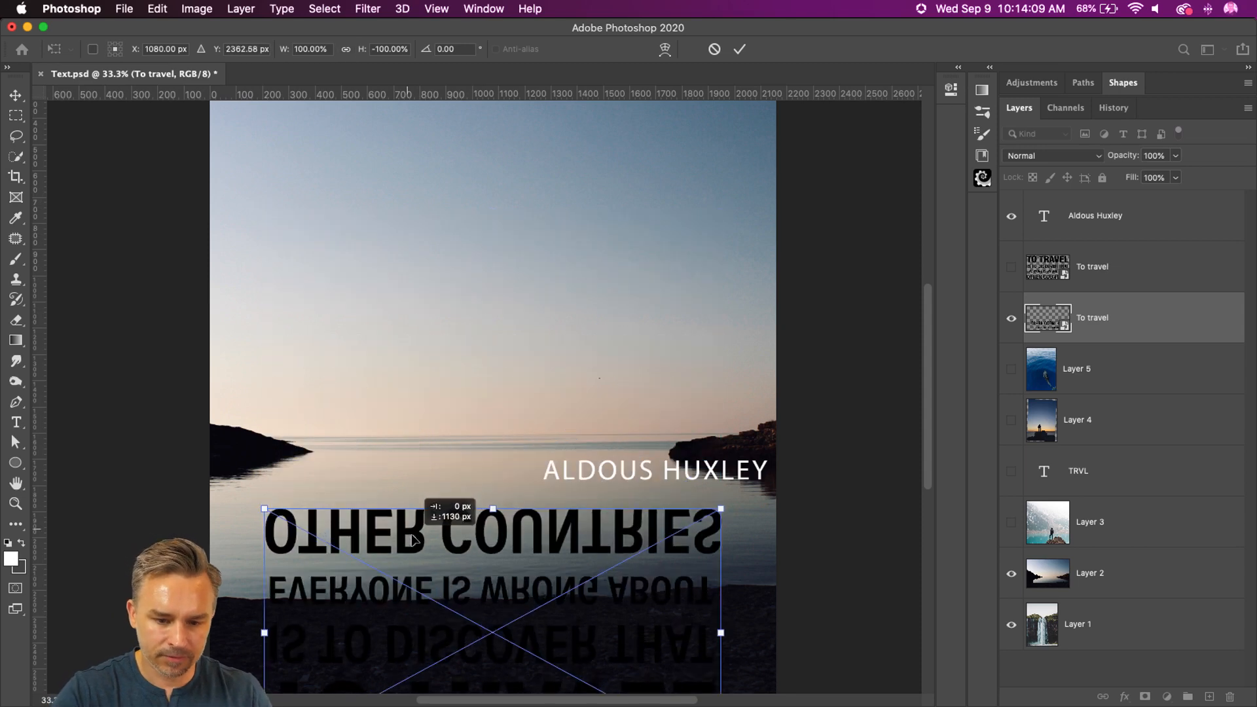
pyautogui.press('Return')
pyautogui.click(1012, 270)
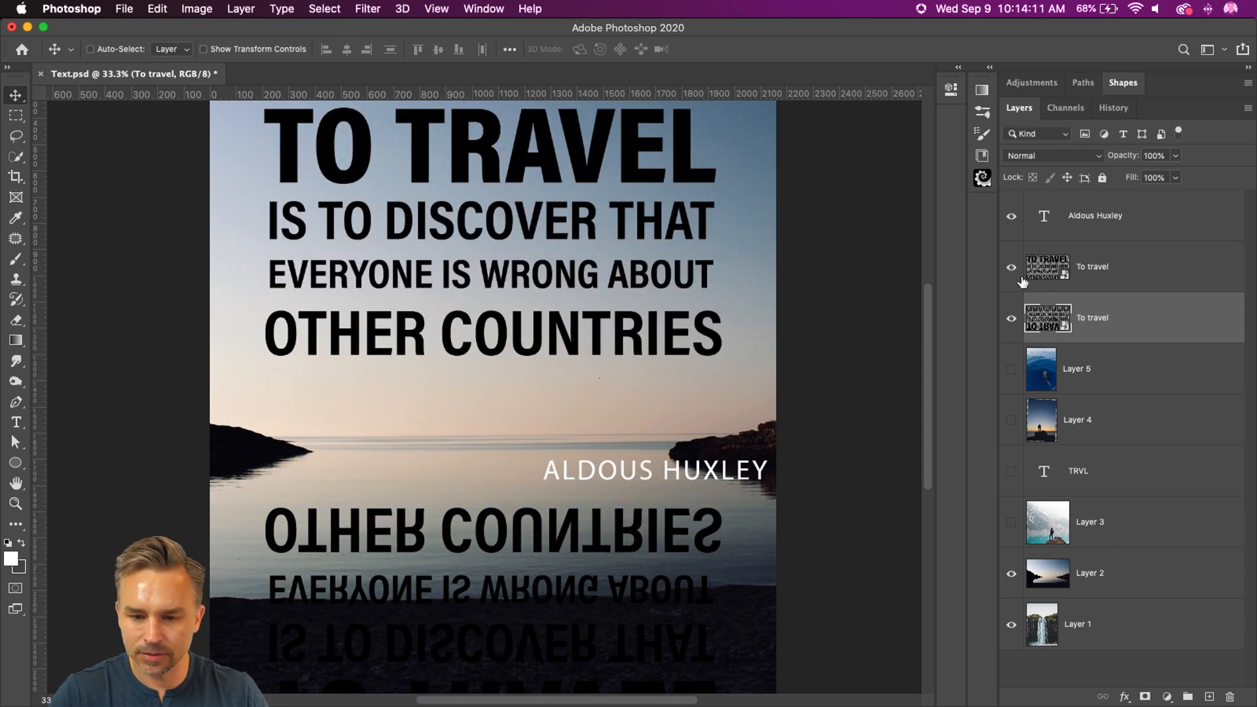
# Step: Hide the Aldous Huxley layer and move the flipped quote up slightly toward the horizon
pyautogui.click(1025, 222)
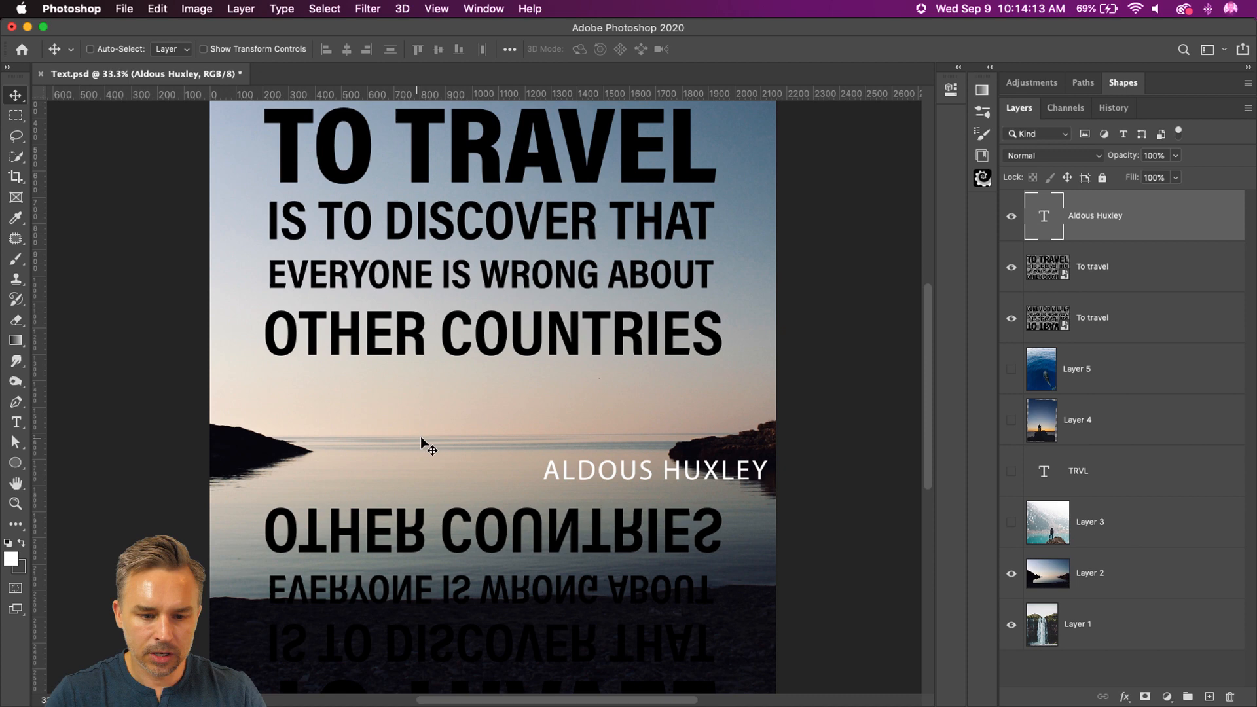
pyautogui.click(1011, 216)
pyautogui.click(1086, 309)
pyautogui.moveTo(563, 514)
pyautogui.mouseDown()
pyautogui.moveTo(563, 327)
pyautogui.moveTo(558, 493)
pyautogui.mouseUp()
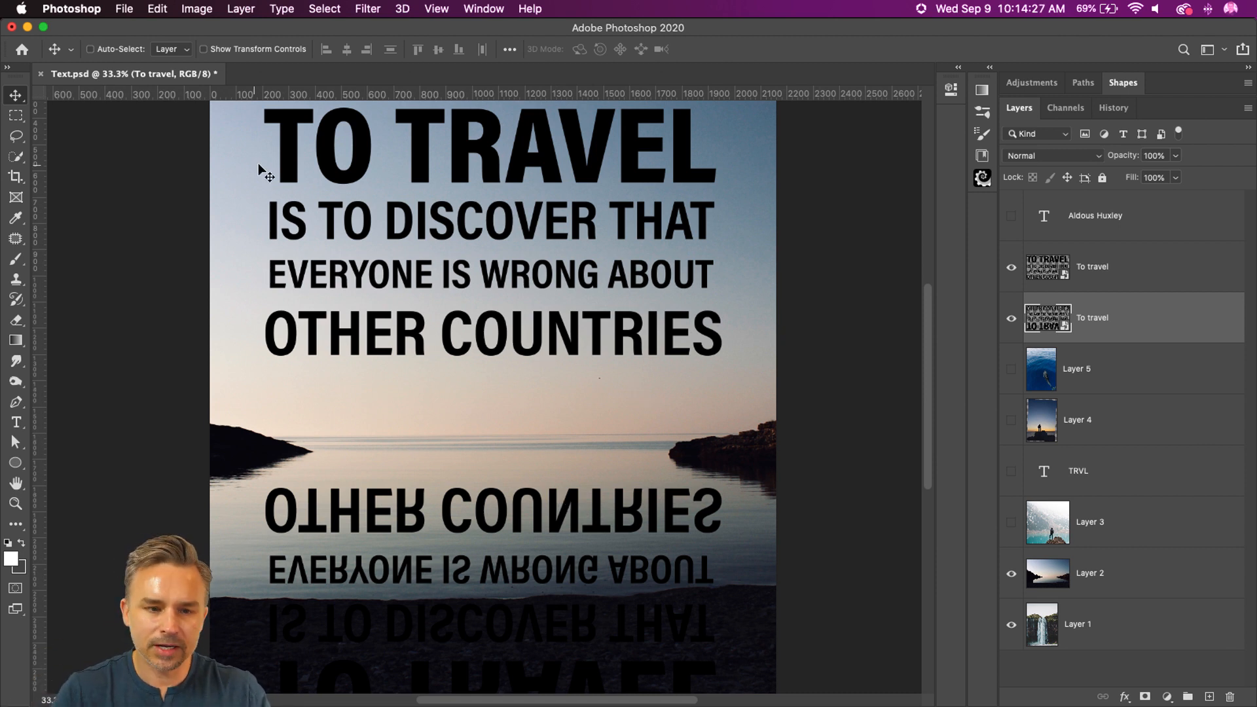
# Step: Set the flipped quote layer's blend mode to Overlay
pyautogui.click(1024, 158)
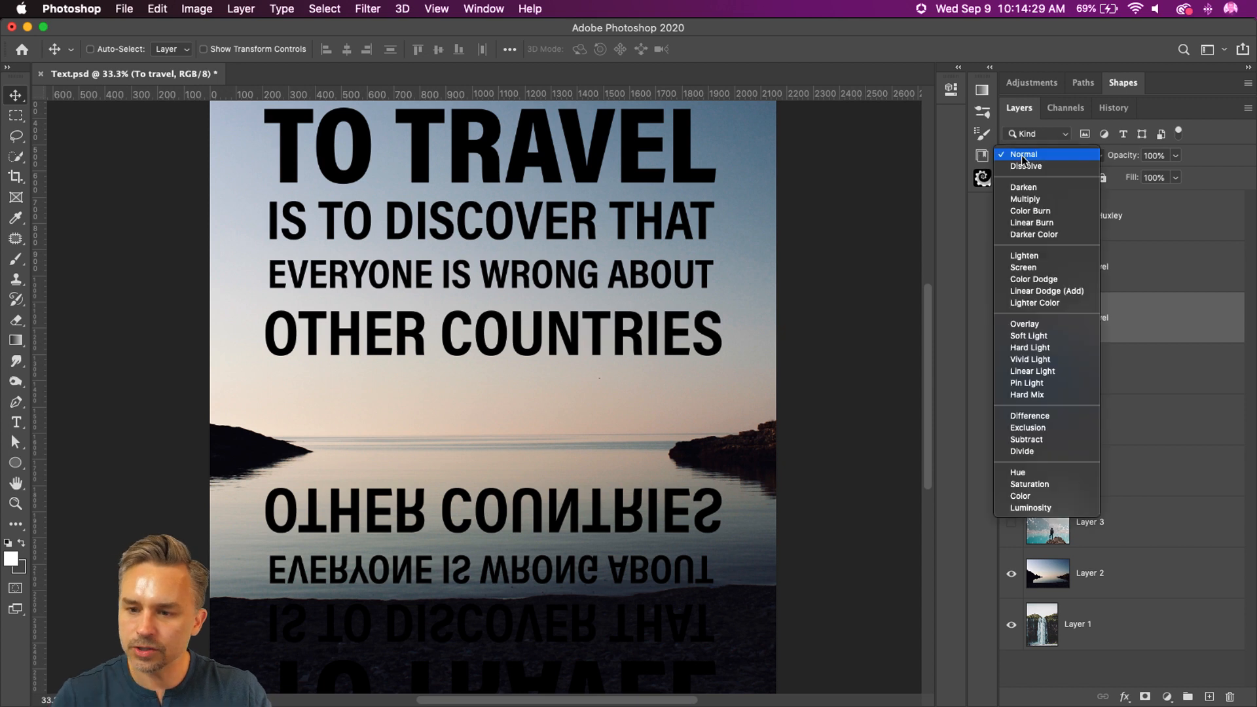
pyautogui.click(1046, 329)
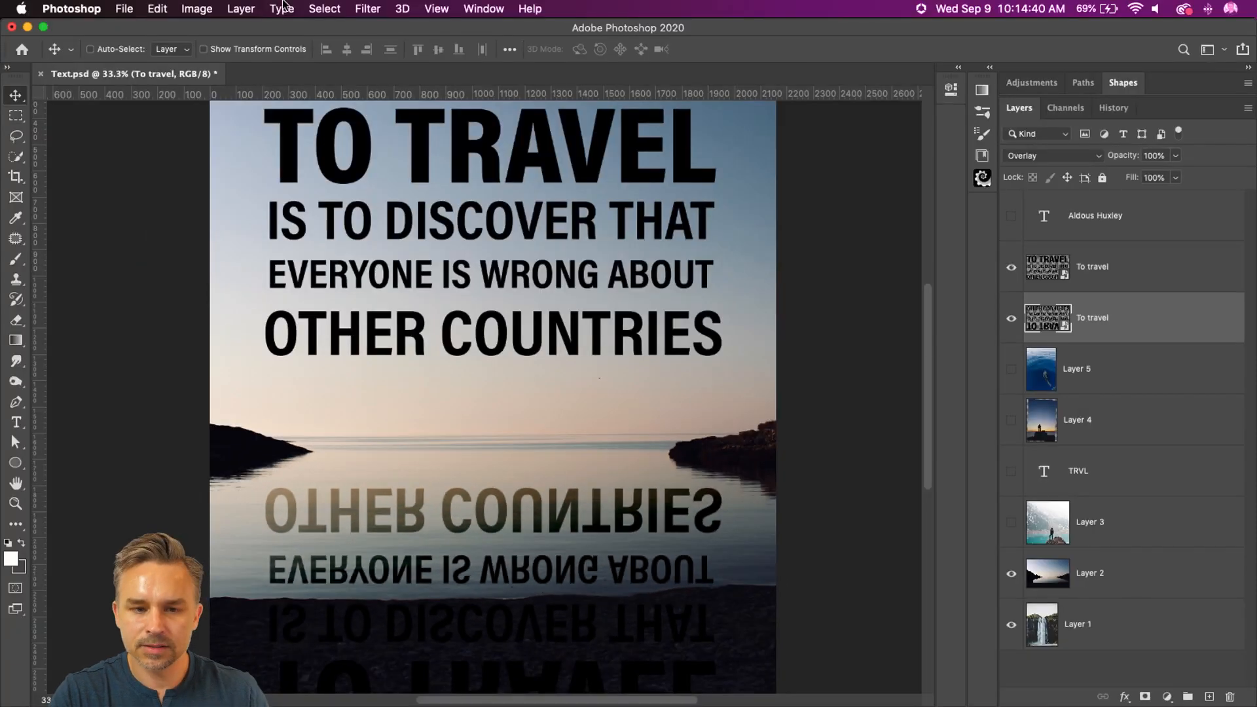
# Step: Start the Wave distortion filter on the flipped quote layer and set the number of generators to 1
pyautogui.click(364, 8)
pyautogui.moveTo(422, 262)
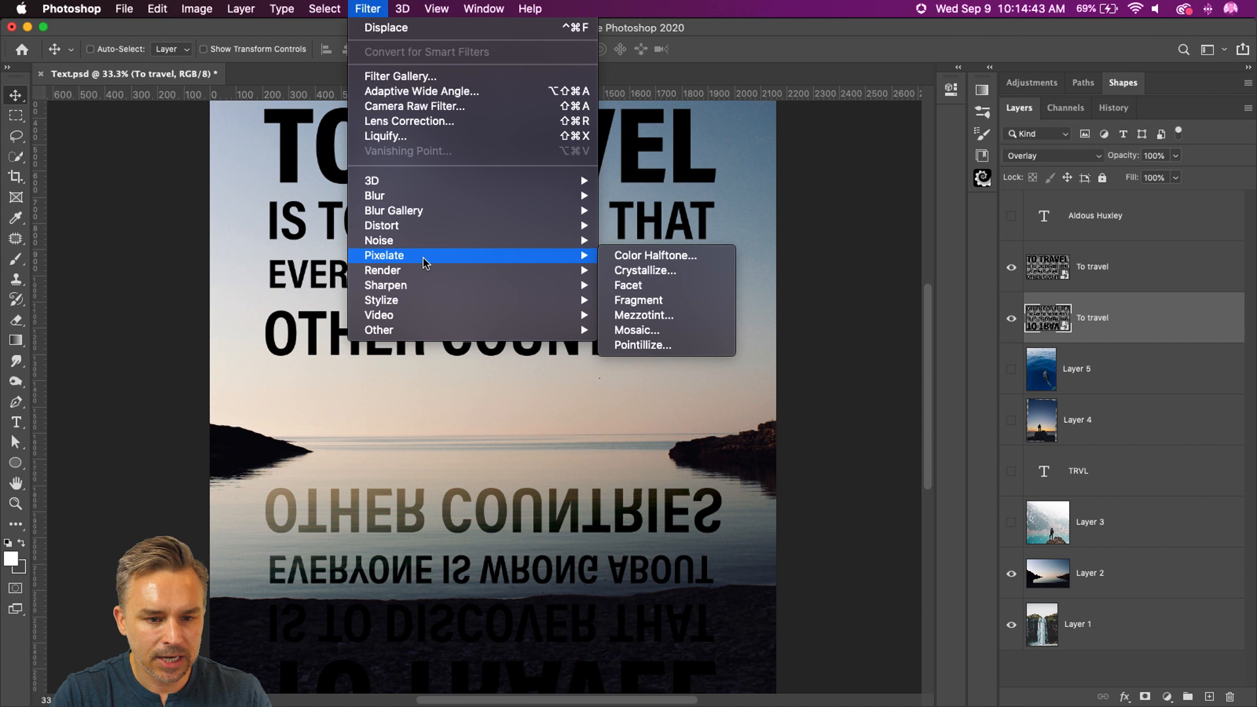
pyautogui.moveTo(430, 226)
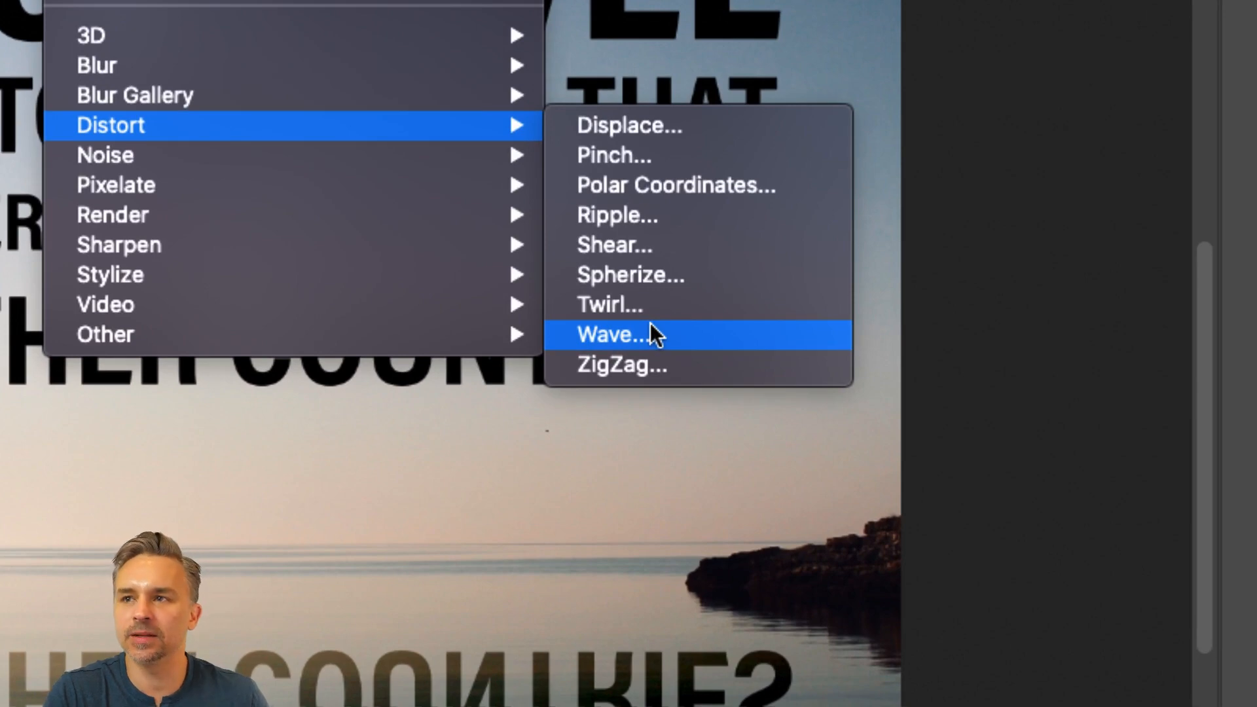
pyautogui.click(652, 327)
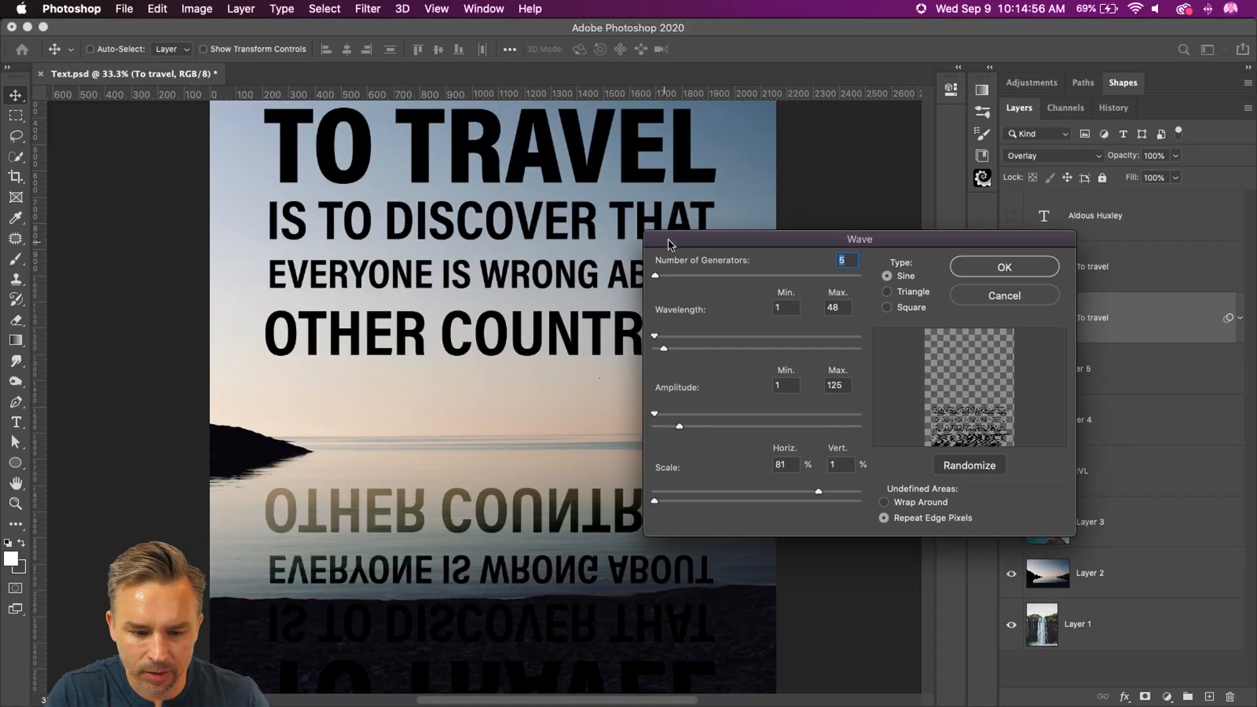
pyautogui.moveTo(668, 240); pyautogui.dragTo(594, 210)
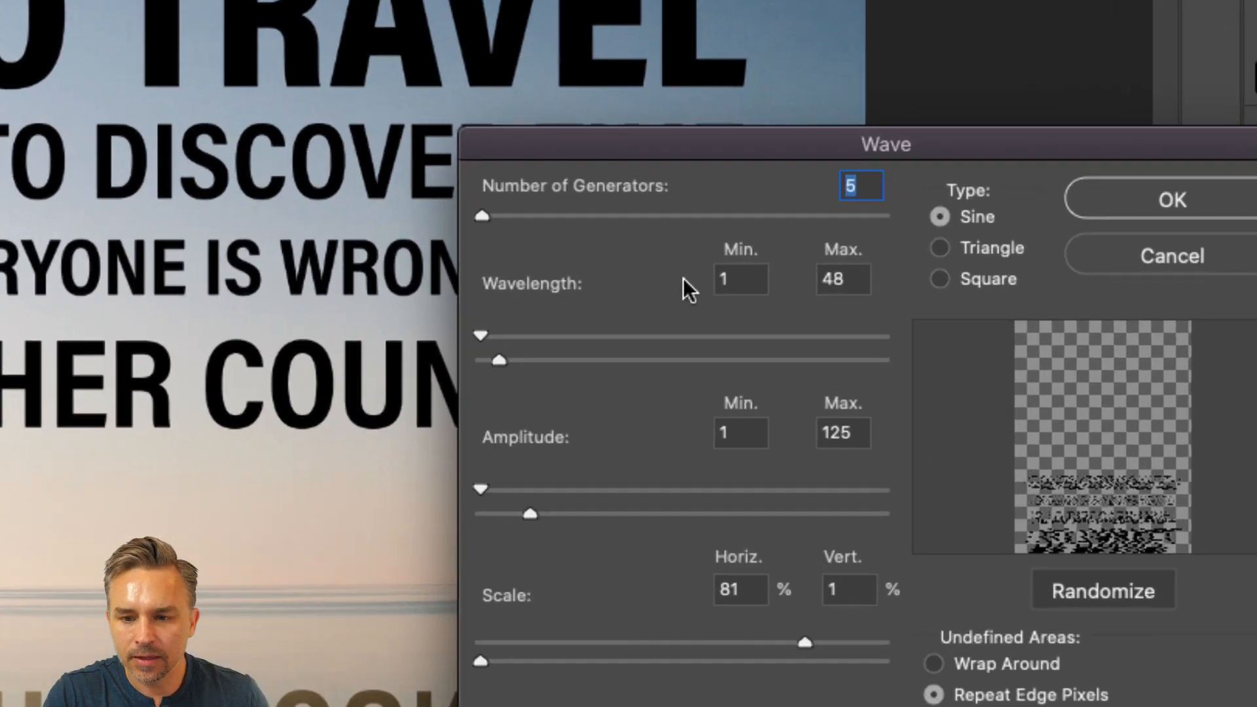
pyautogui.moveTo(705, 136); pyautogui.dragTo(571, 49)
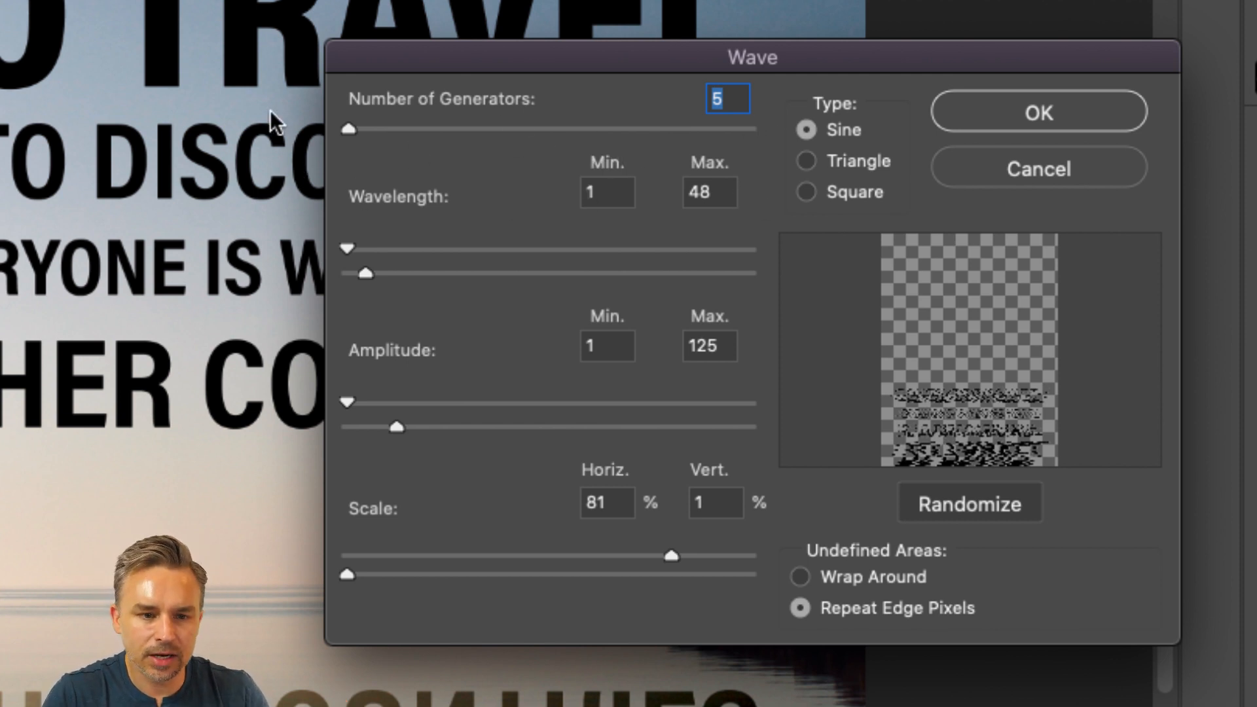
pyautogui.moveTo(339, 125); pyautogui.dragTo(334, 127)
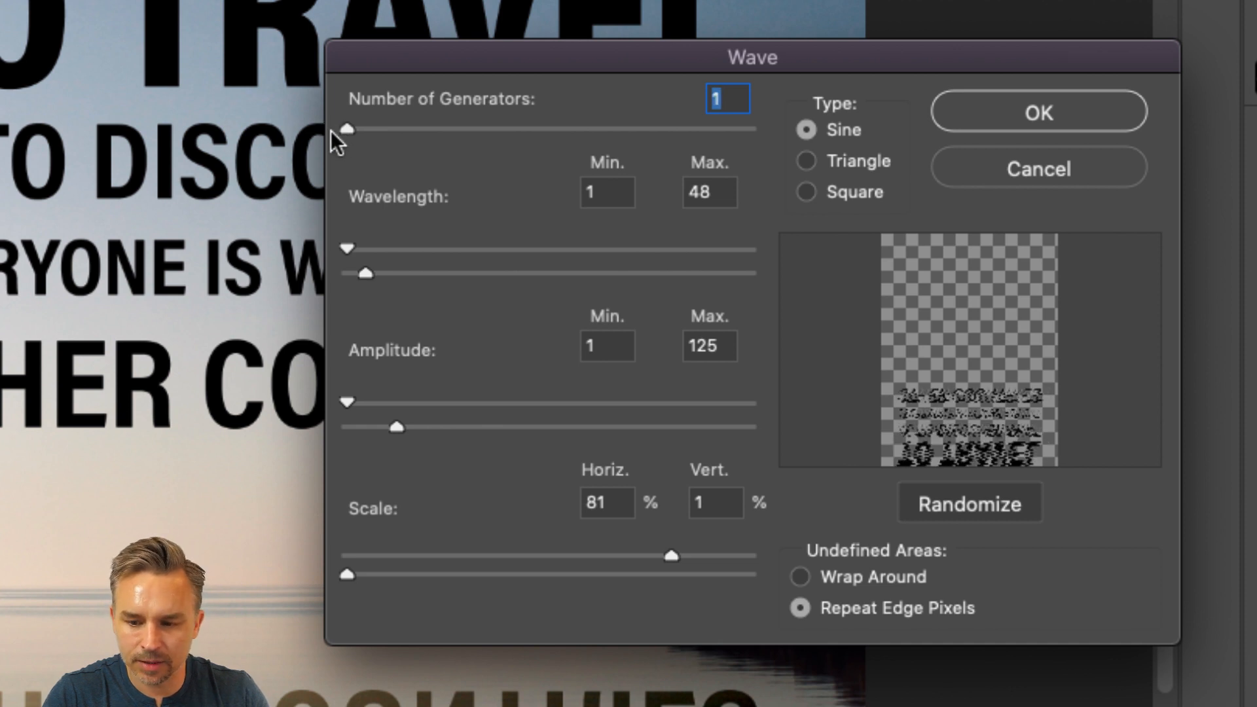
# Step: Set the wave's maximum wavelength to 44, maximum amplitude to 48 and horizontal scale to 51%
pyautogui.moveTo(361, 274); pyautogui.dragTo(363, 274)
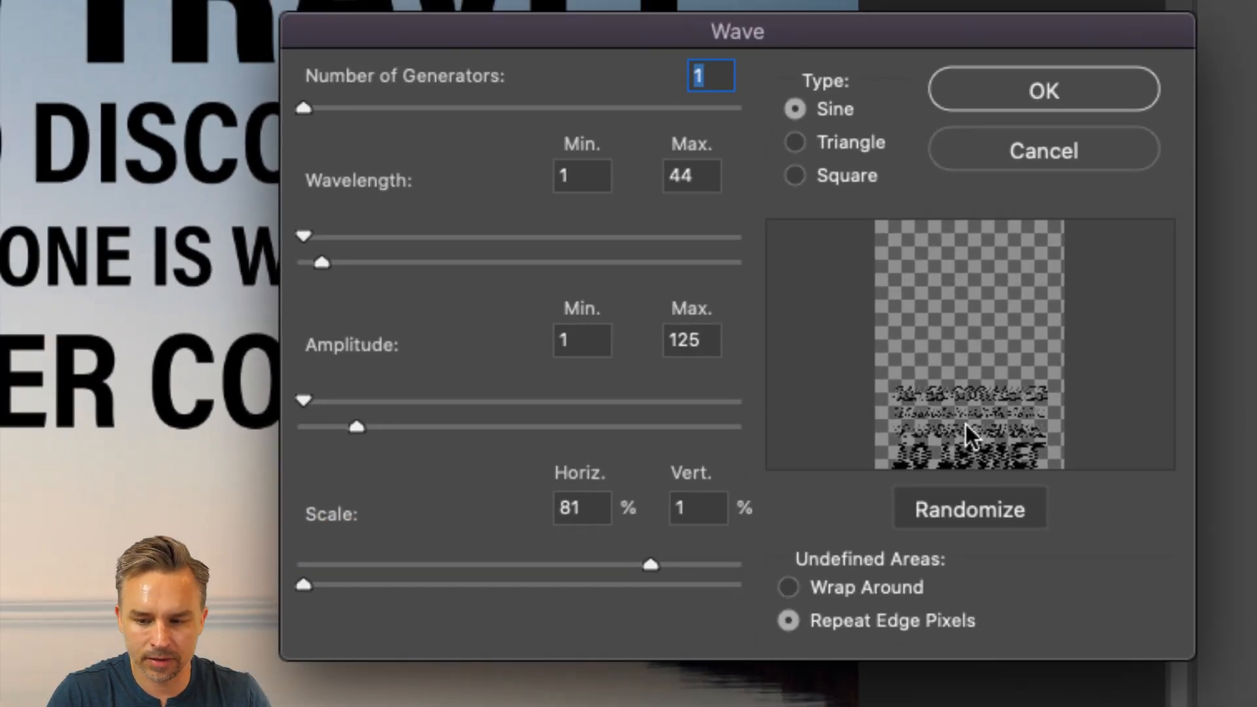
pyautogui.moveTo(227, 426); pyautogui.dragTo(131, 421)
pyautogui.moveTo(273, 422); pyautogui.dragTo(323, 438)
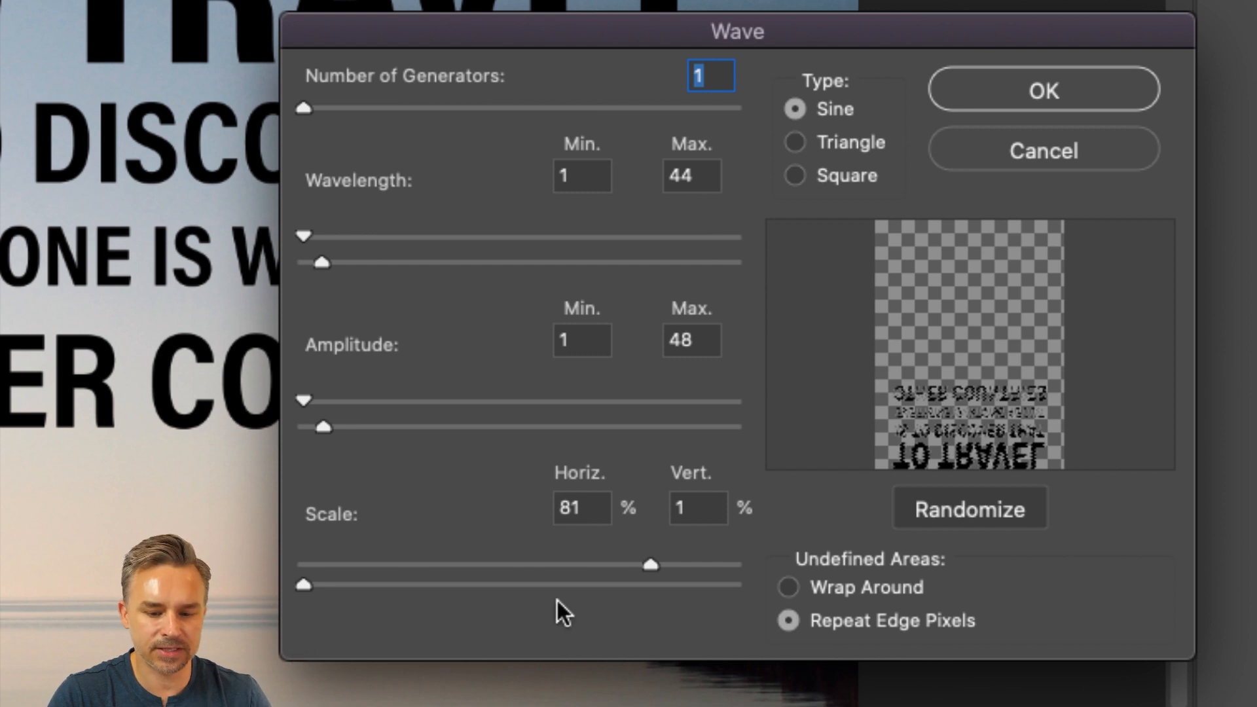
pyautogui.moveTo(647, 565); pyautogui.dragTo(518, 571)
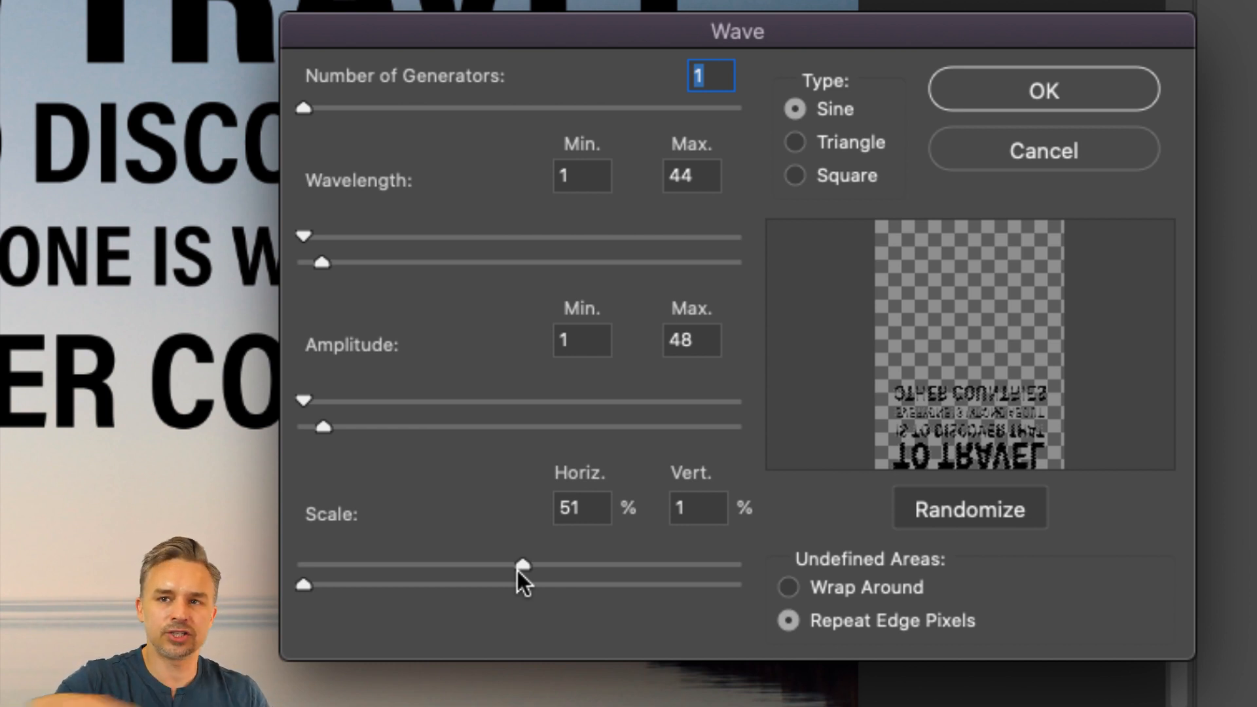
# Step: Lower the wave's horizontal scale further, raise its maximum amplitude and wavelength slightly, and apply the filter
pyautogui.moveTo(517, 571); pyautogui.dragTo(462, 557)
pyautogui.moveTo(321, 426)
pyautogui.mouseDown()
pyautogui.moveTo(309, 426)
pyautogui.moveTo(337, 426)
pyautogui.mouseUp()
pyautogui.moveTo(320, 262); pyautogui.dragTo(372, 263)
pyautogui.click(1001, 92)
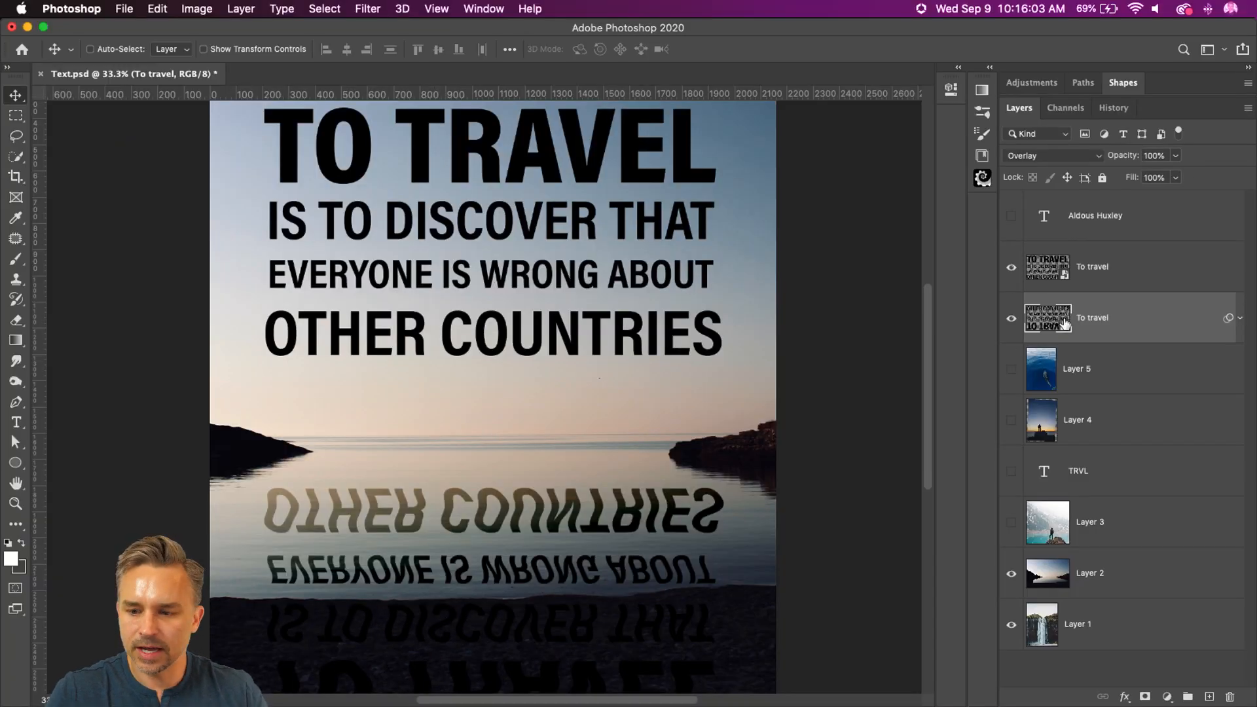
# Step: Duplicate the wave-filtered quote layer and hide the lower copy
pyautogui.press('super+j')
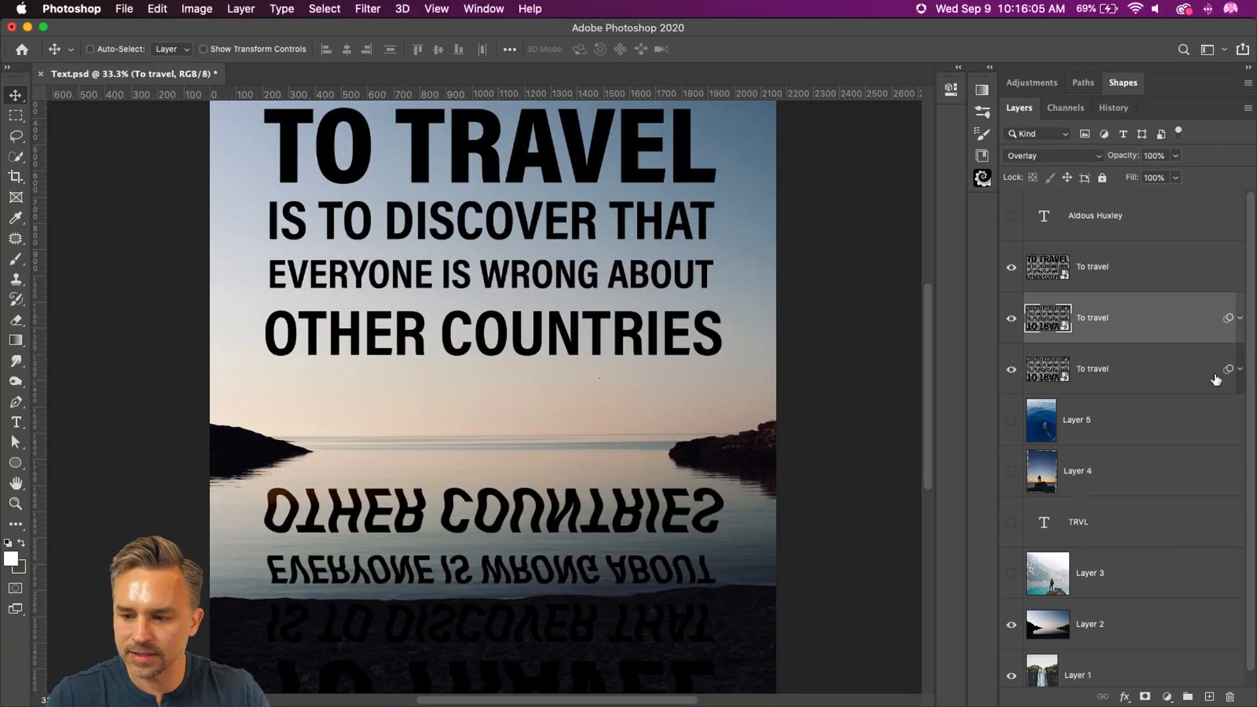
pyautogui.click(1240, 370)
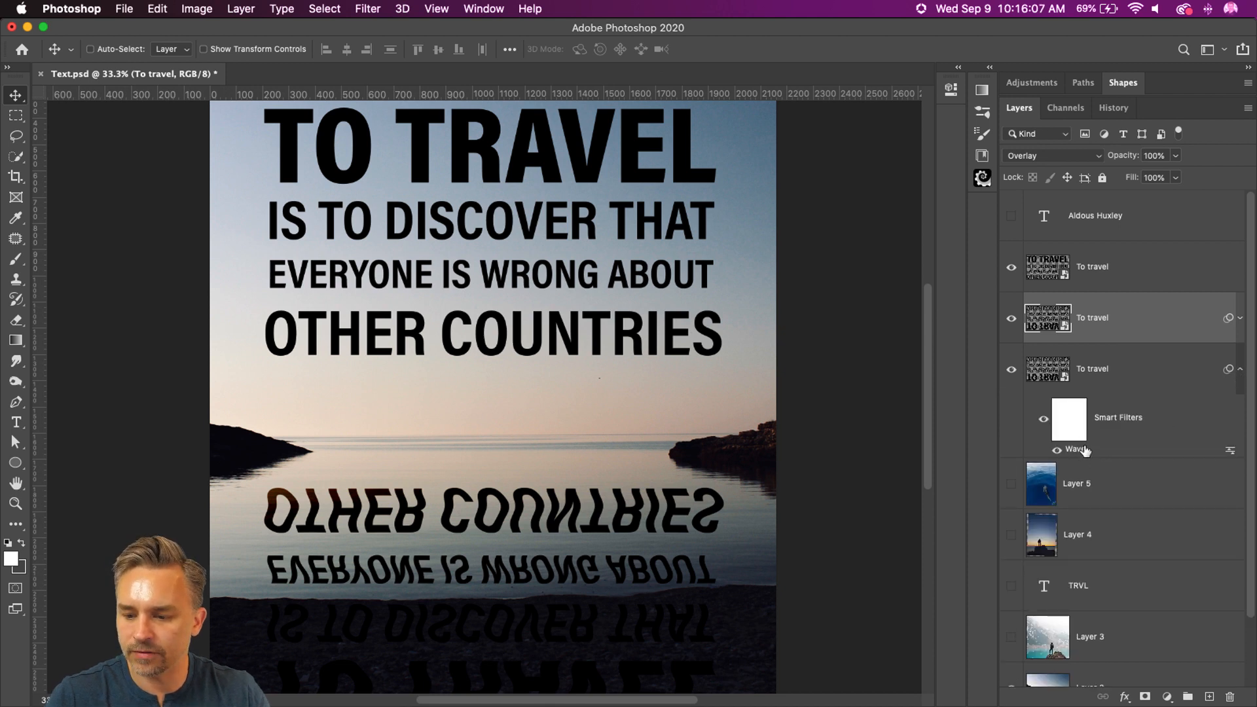
pyautogui.click(1240, 370)
# Step: Remove the Wave smart filter from the upper flipped copy and rename the hidden lower copy as wave
pyautogui.click(1240, 319)
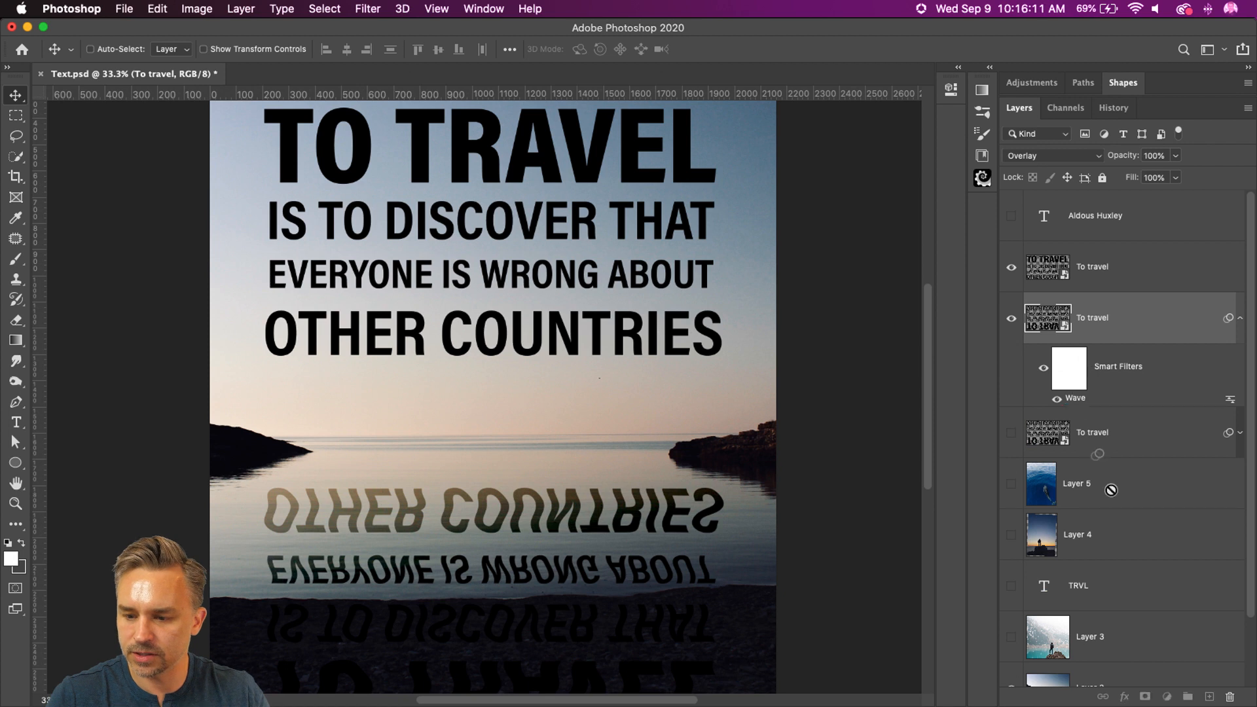
pyautogui.moveTo(1220, 687); pyautogui.dragTo(1230, 696)
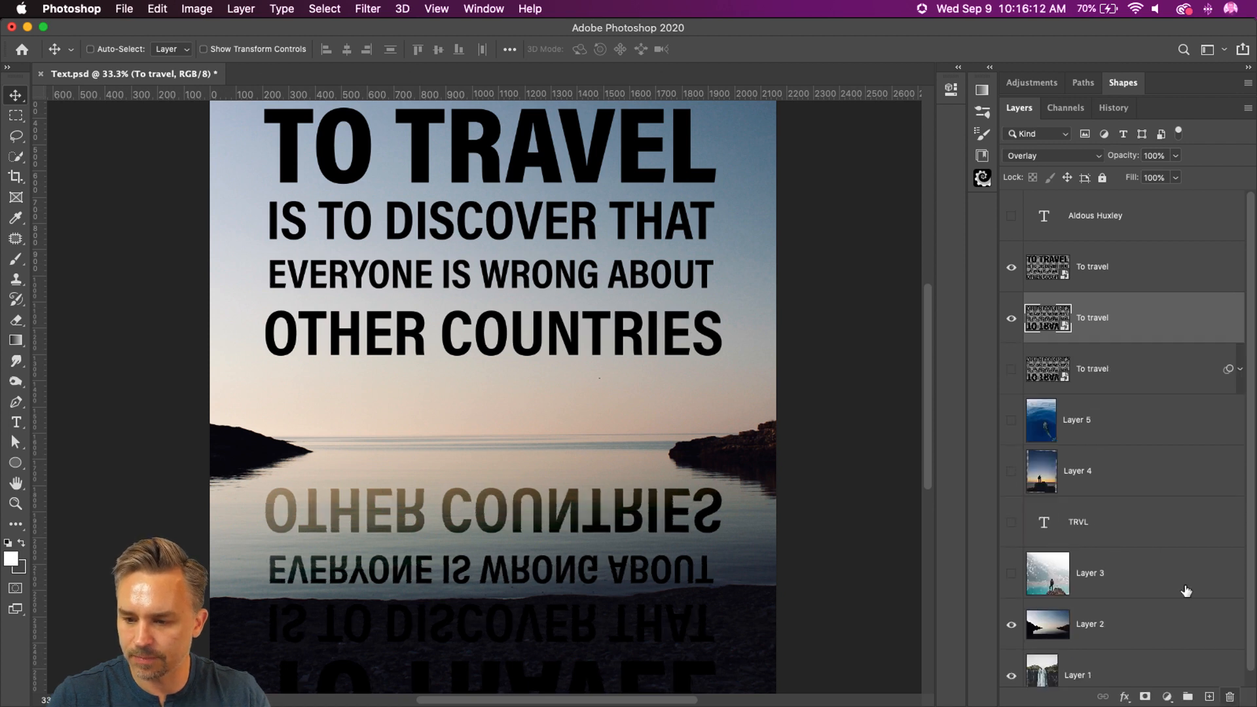
pyautogui.doubleClick(1084, 367)
pyautogui.write('wave')
pyautogui.press('Return')
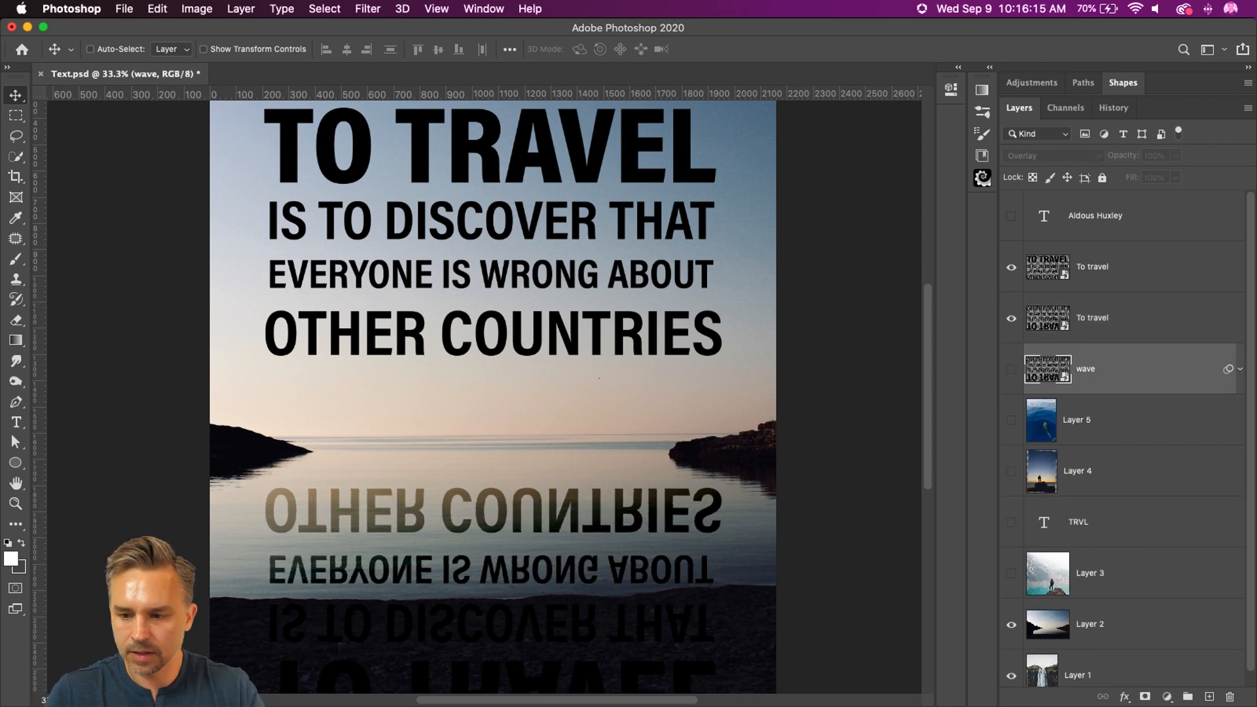
# Step: Liquify the visible flipped quote, warping both ends of OTHER COUNTRIES sideways with a forward warp brush of size 45
pyautogui.click(1104, 319)
pyautogui.click(368, 9)
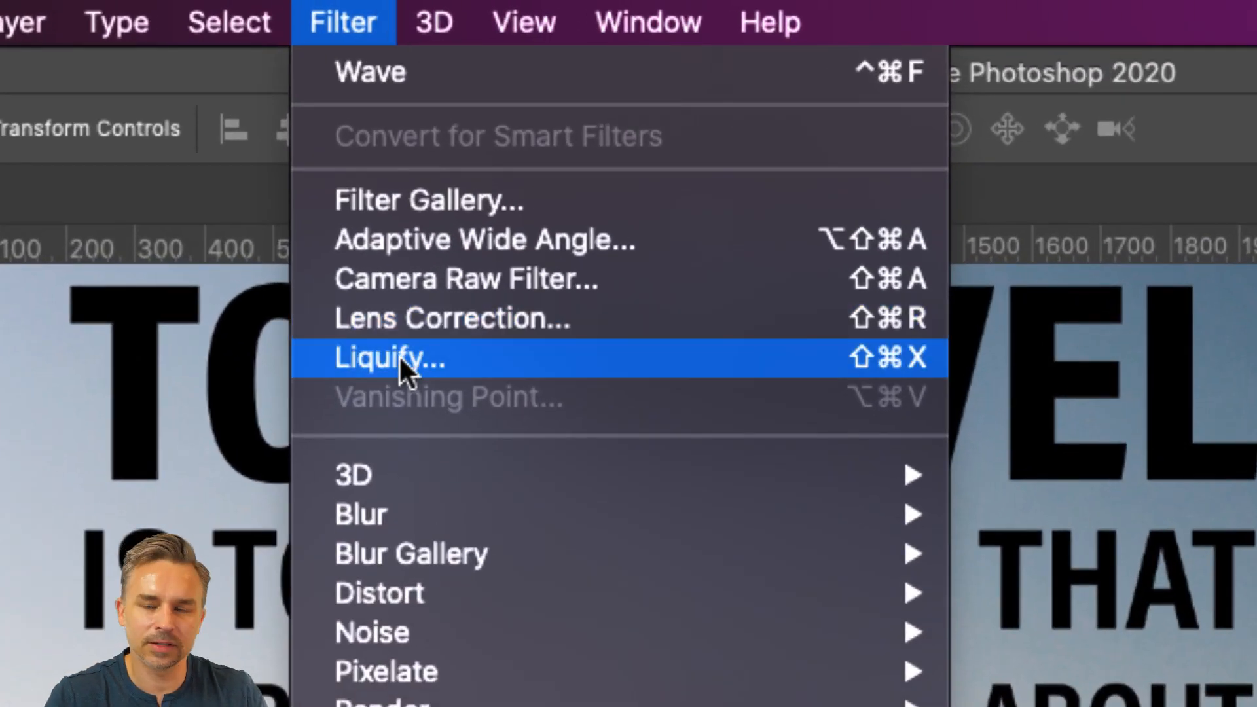
pyautogui.click(399, 357)
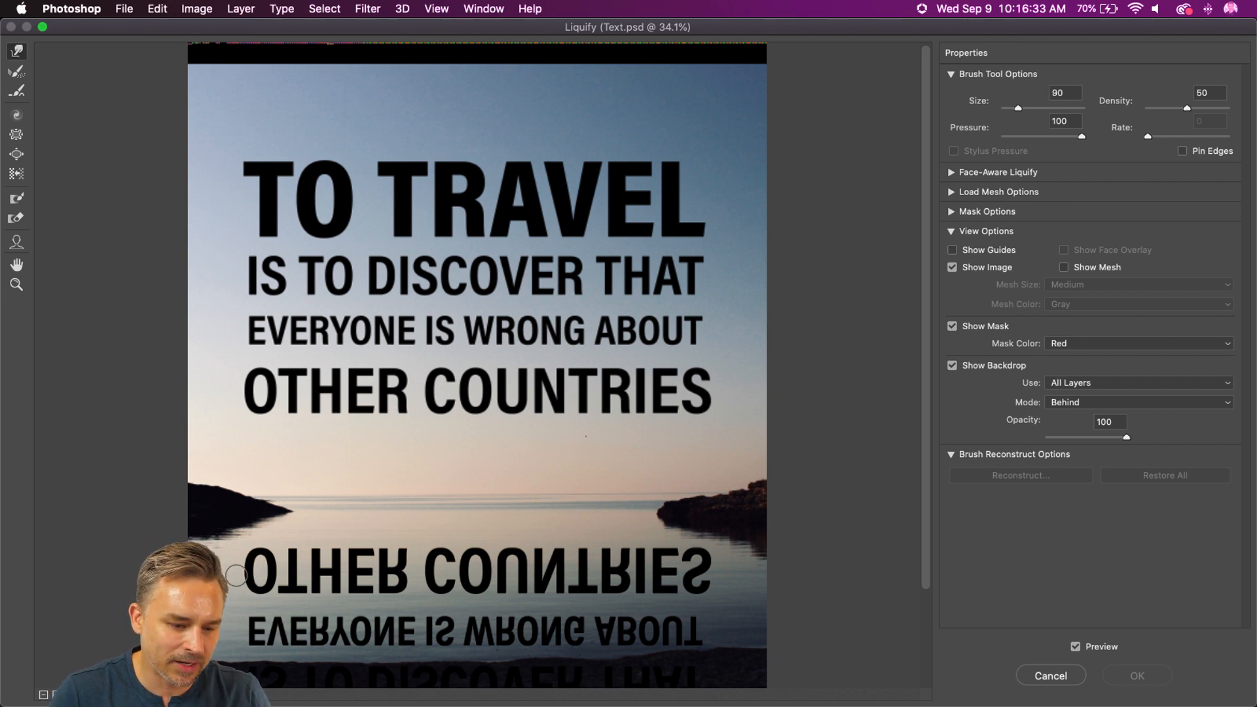
pyautogui.moveTo(274, 566)
pyautogui.mouseDown()
pyautogui.moveTo(267, 575)
pyautogui.moveTo(334, 591)
pyautogui.mouseUp()
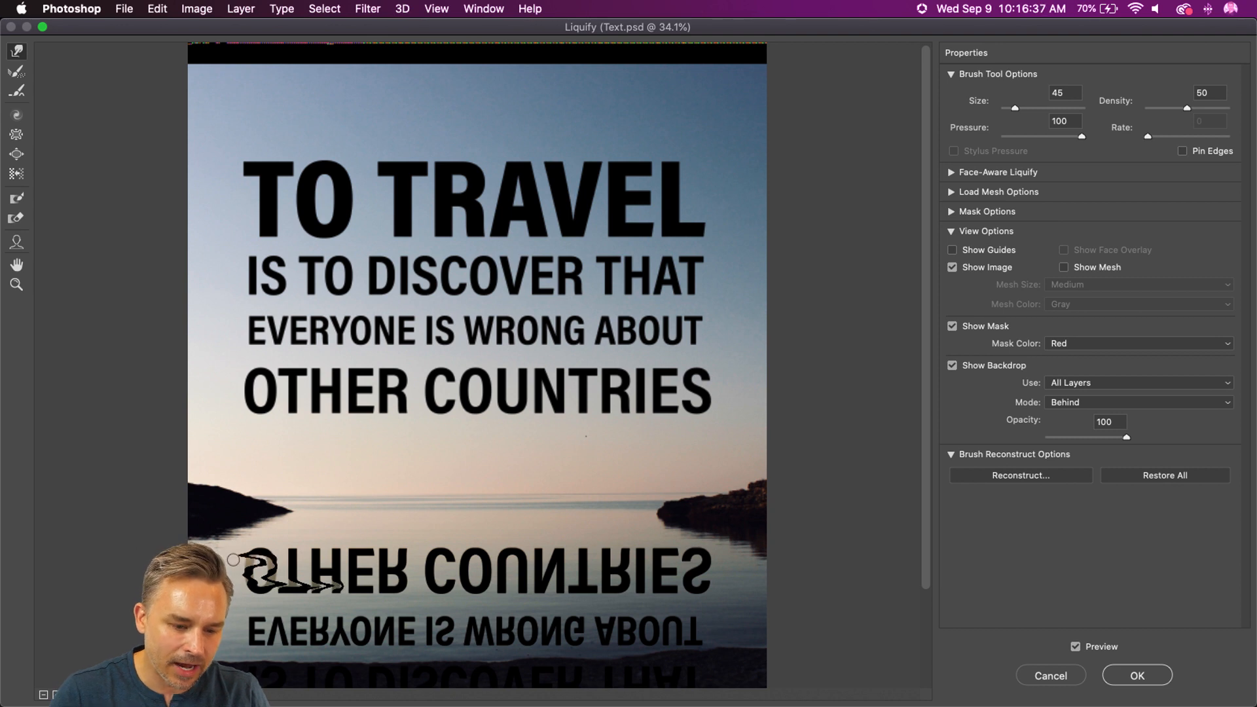
pyautogui.moveTo(619, 567); pyautogui.dragTo(733, 581)
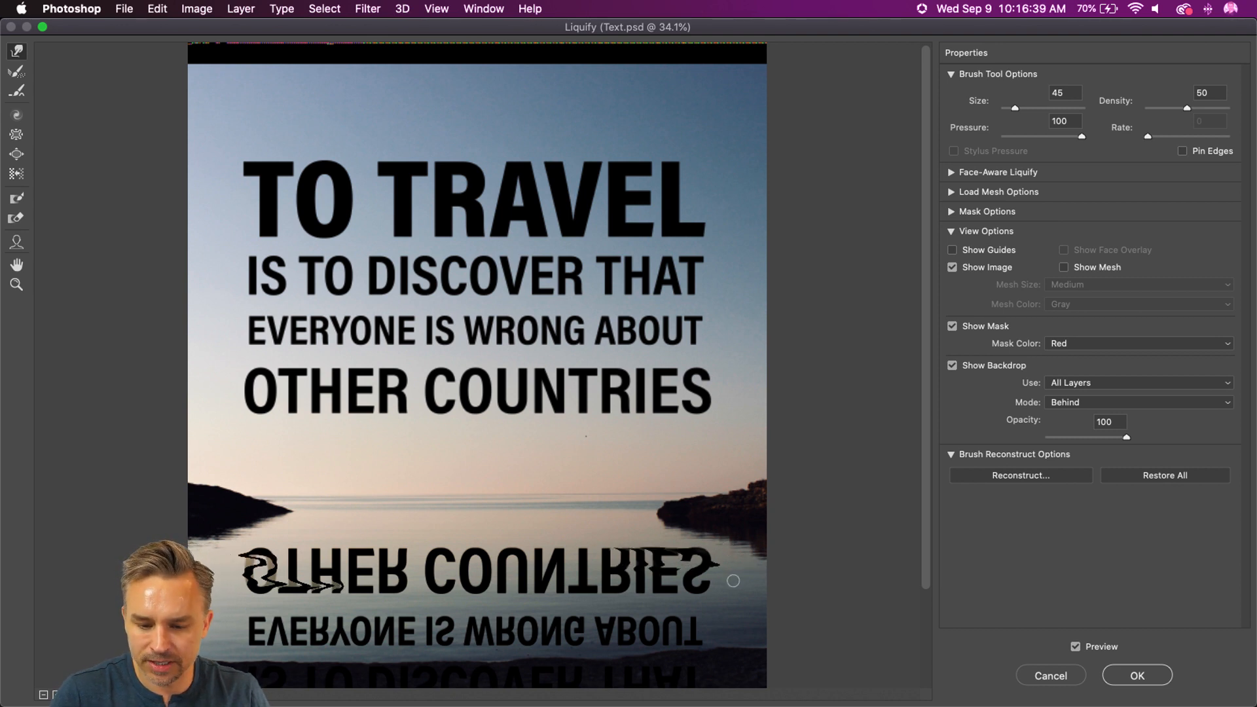
# Step: Set the Liquify backdrop to show only Layer 2 behind the quote
pyautogui.click(954, 365)
pyautogui.click(954, 364)
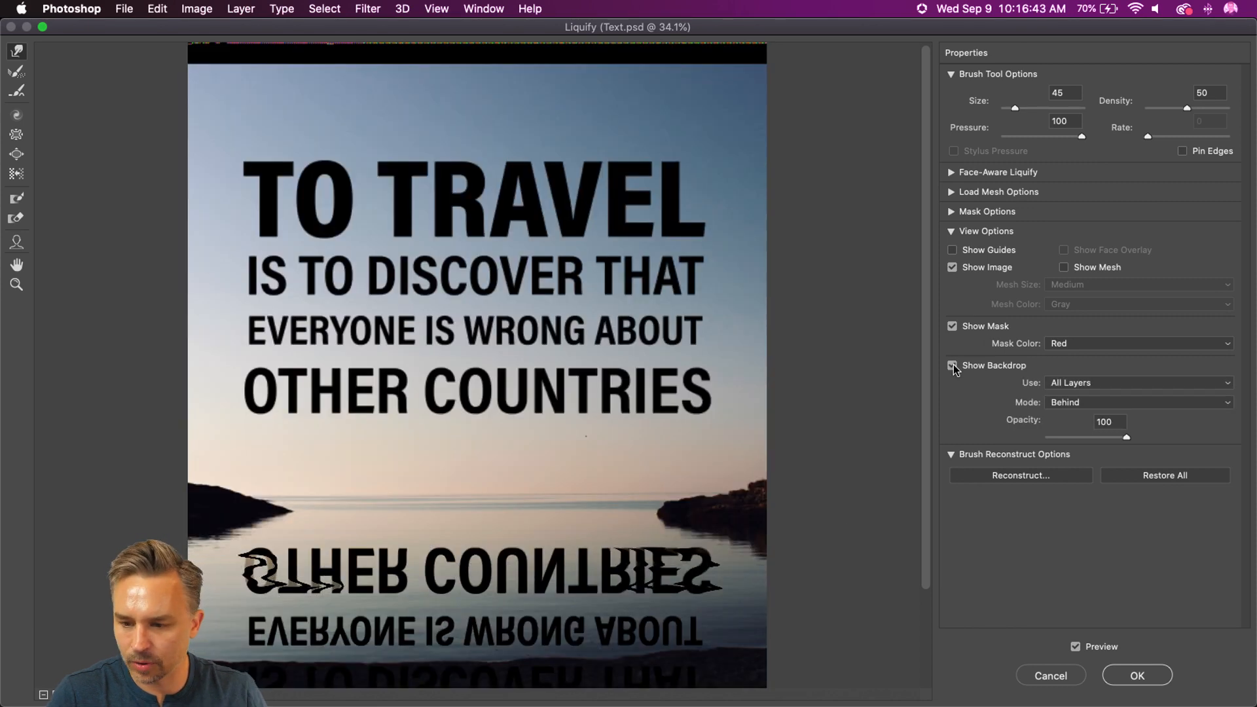
pyautogui.click(1094, 384)
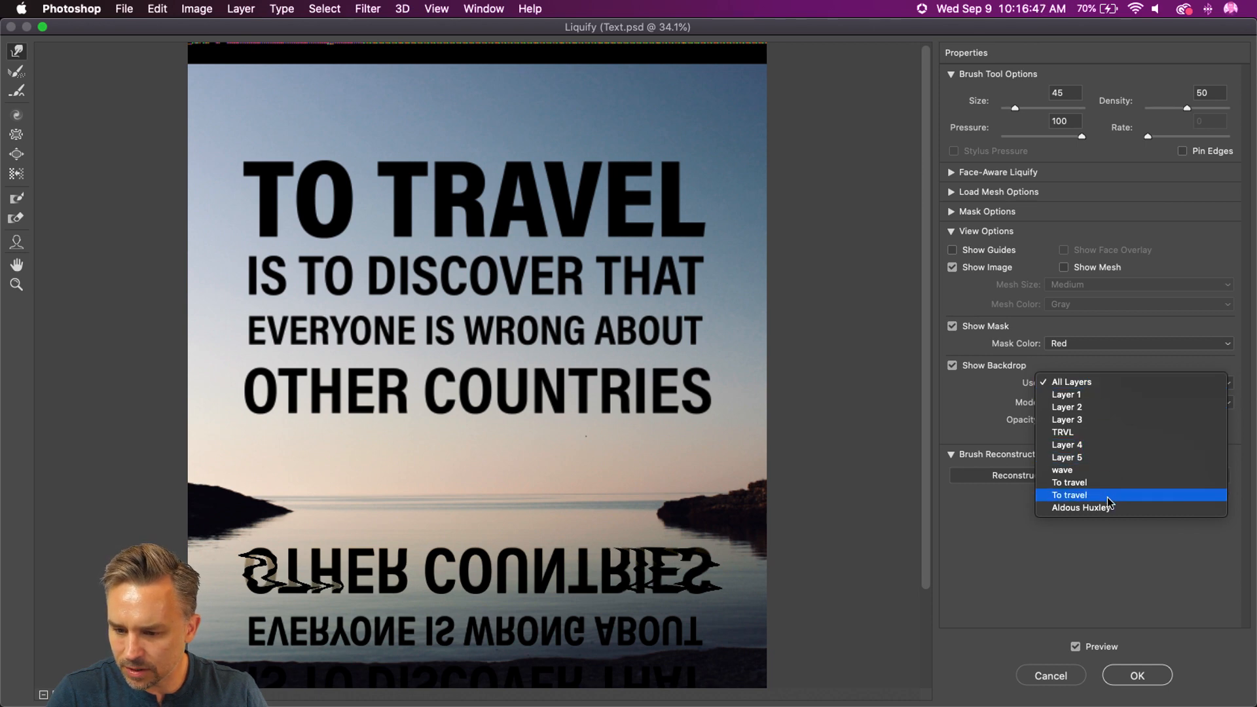
pyautogui.click(1072, 396)
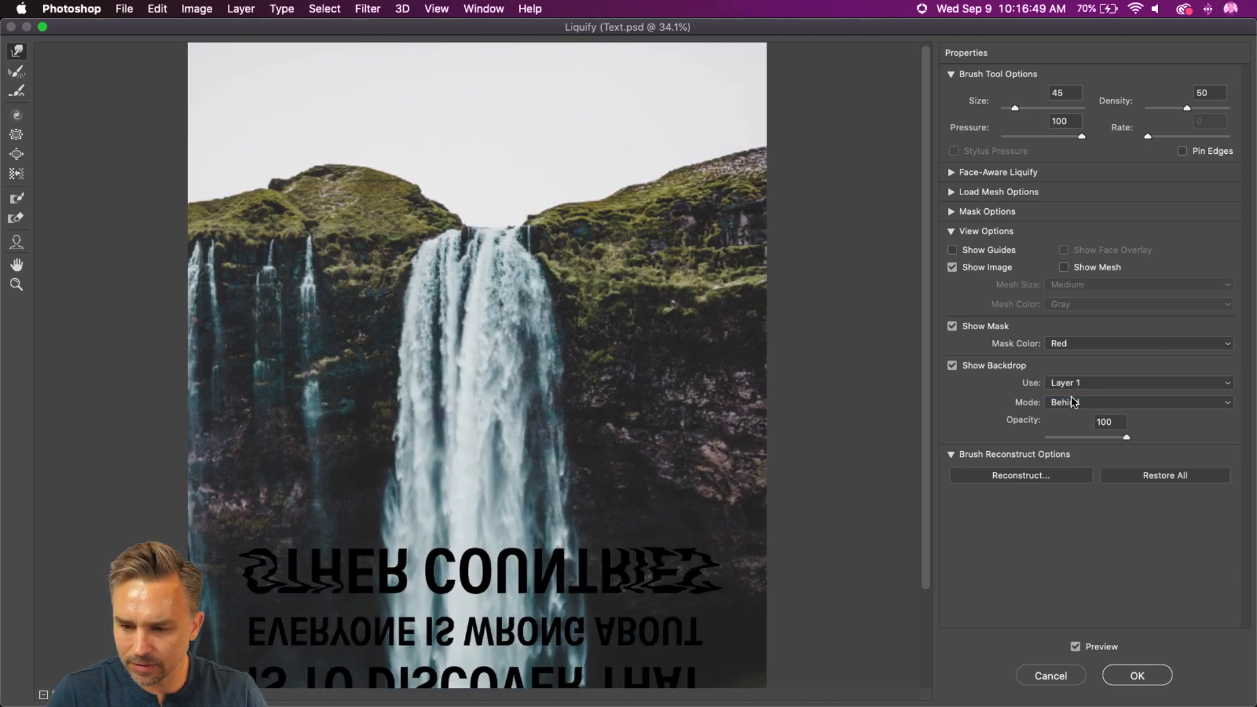
pyautogui.click(1056, 391)
pyautogui.click(1076, 395)
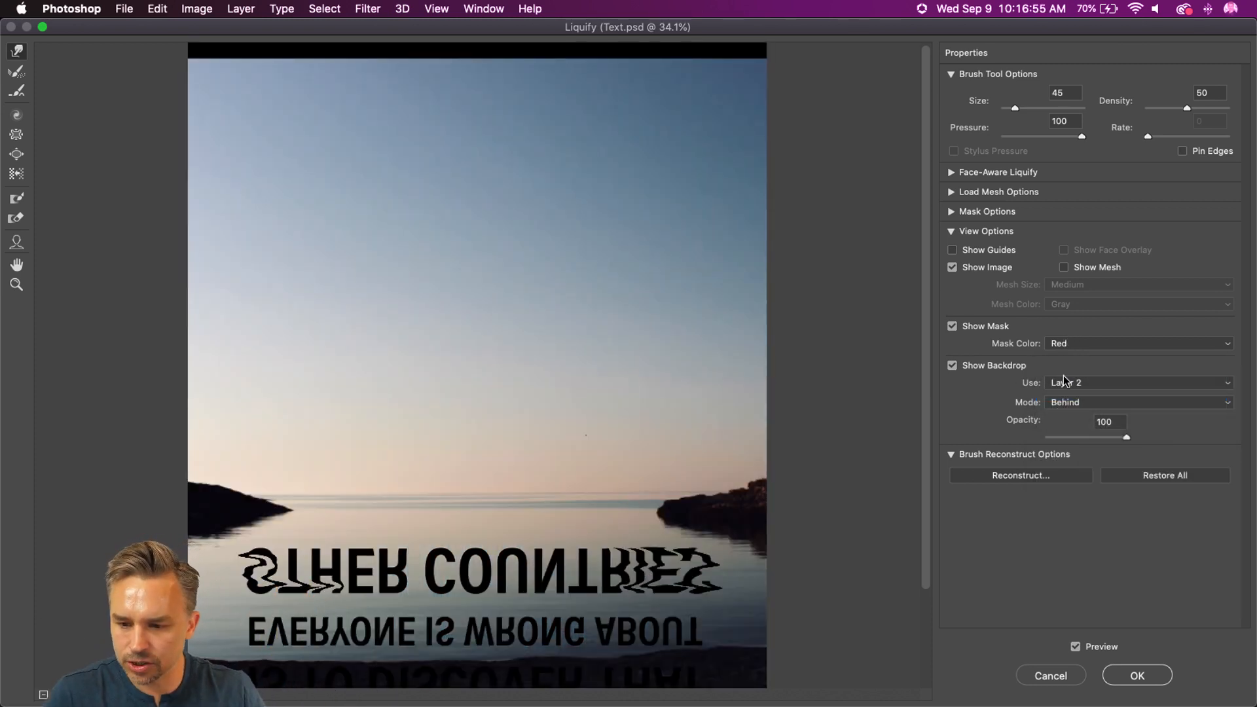
# Step: Warp the remaining letters of OTHER and parts of EVERYONE into ripples, varying the brush size up to 150
pyautogui.press(']')
pyautogui.moveTo(288, 564); pyautogui.dragTo(328, 562)
pyautogui.press(']')
pyautogui.press(']')
pyautogui.press(']')
pyautogui.press(']')
pyautogui.press(']')
pyautogui.press(']')
pyautogui.press(']')
pyautogui.press(']')
pyautogui.press(']')
pyautogui.press(']')
pyautogui.press(']')
pyautogui.press(']')
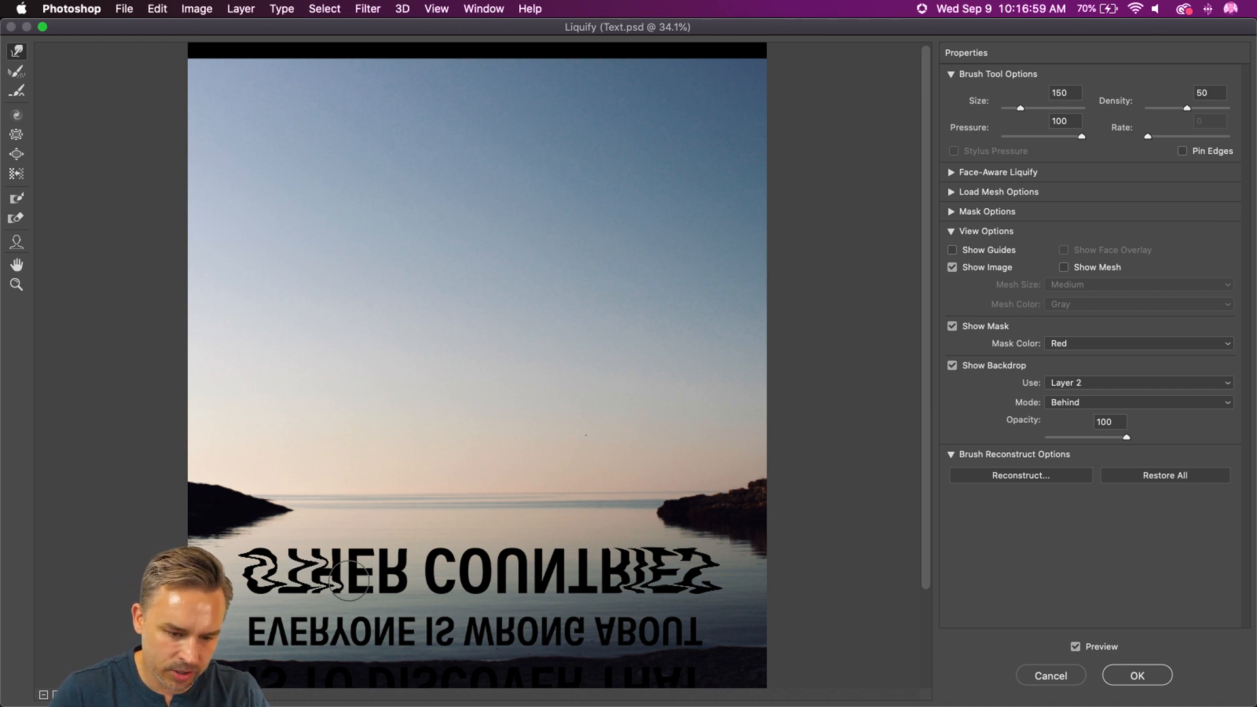
pyautogui.press('[')
pyautogui.moveTo(386, 582)
pyautogui.mouseDown()
pyautogui.moveTo(413, 581)
pyautogui.moveTo(377, 575)
pyautogui.mouseUp()
pyautogui.press('[')
pyautogui.press('[')
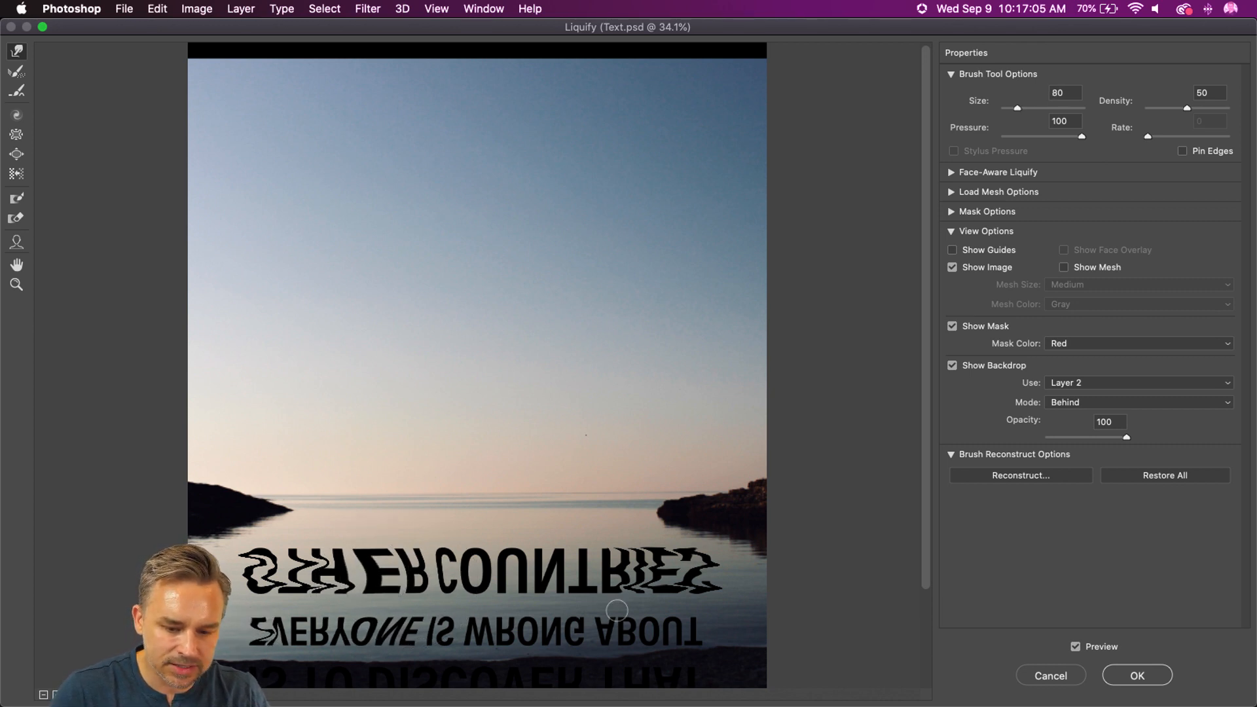
# Step: Ripple the words IS WRONG ABOUT in the reflection's second line, using warp brush sizes from 50 to 90
pyautogui.moveTo(699, 625); pyautogui.dragTo(665, 624)
pyautogui.press('[')
pyautogui.press('[')
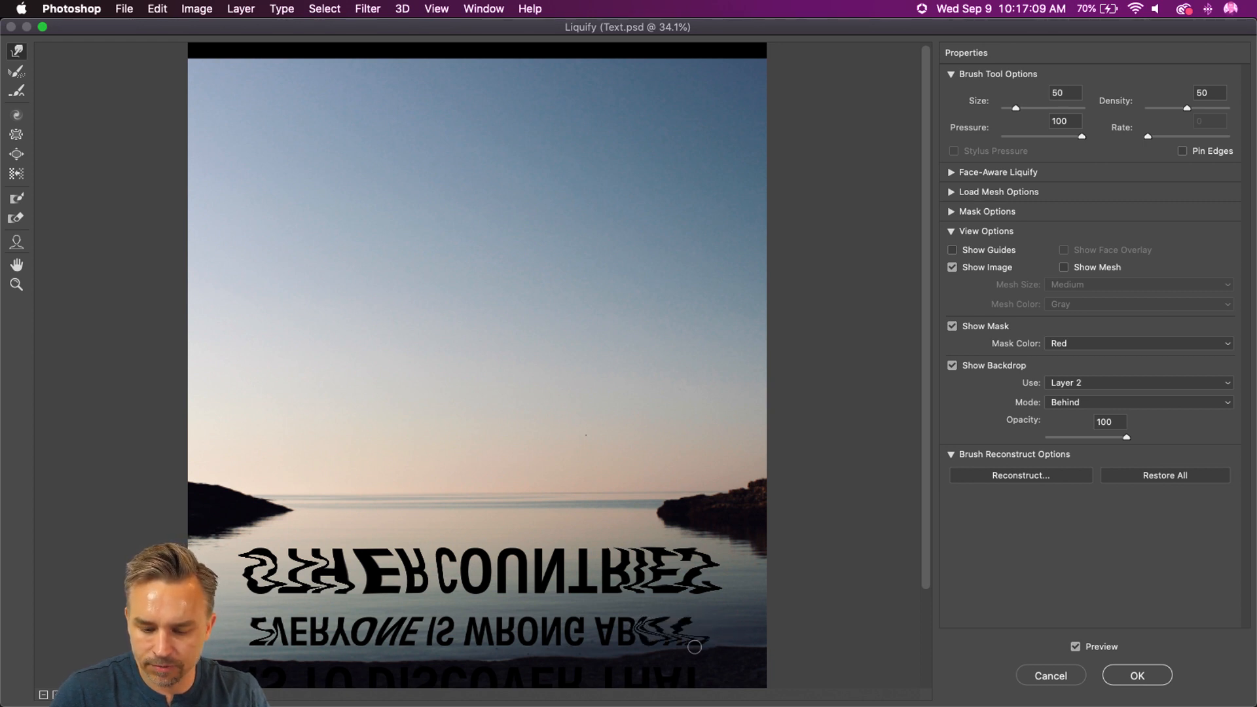
pyautogui.moveTo(613, 627)
pyautogui.mouseDown()
pyautogui.moveTo(509, 622)
pyautogui.moveTo(616, 647)
pyautogui.moveTo(475, 646)
pyautogui.mouseUp()
pyautogui.press(']')
pyautogui.press(']')
pyautogui.moveTo(393, 644); pyautogui.dragTo(457, 648)
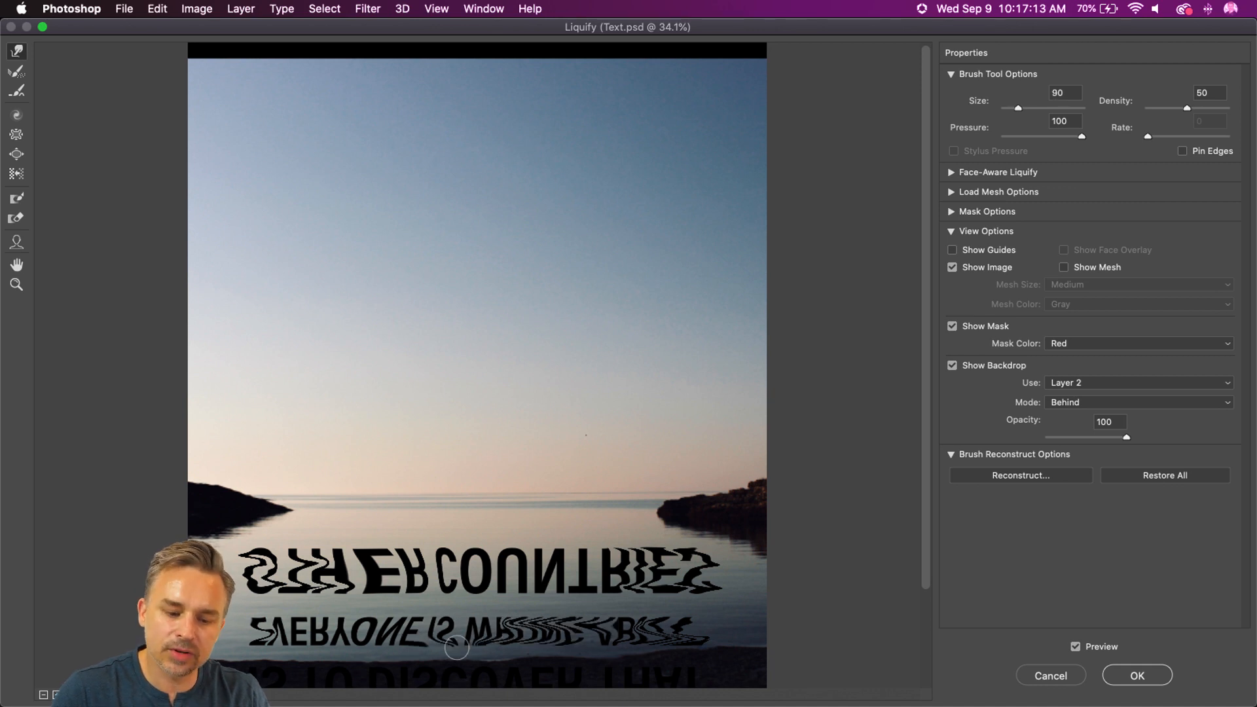
# Step: Bend the middle letters of COUNTRIES sideways with an enlarged warp brush
pyautogui.press(']')
pyautogui.press(']')
pyautogui.press(']')
pyautogui.press(']')
pyautogui.moveTo(586, 592)
pyautogui.mouseDown()
pyautogui.moveTo(253, 583)
pyautogui.moveTo(393, 597)
pyautogui.mouseUp()
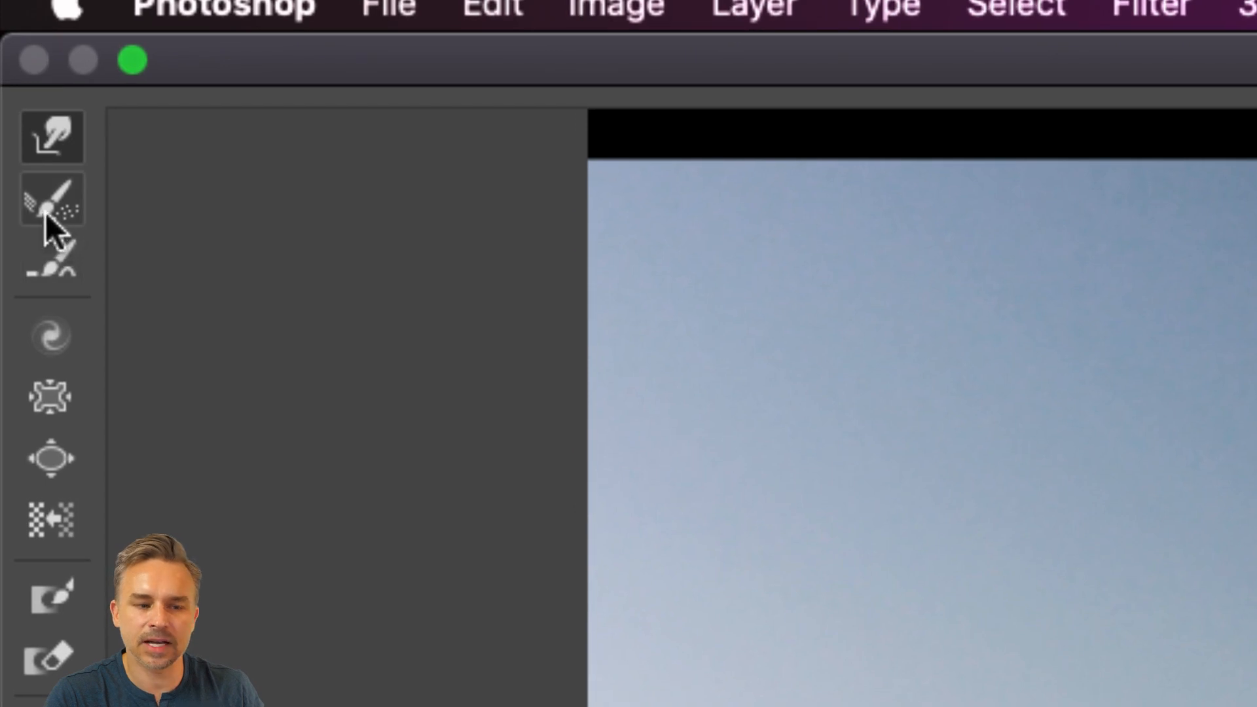
# Step: Partly restore the warped reflection letters with the Reconstruct tool at size 300 and apply Liquify
pyautogui.click(45, 213)
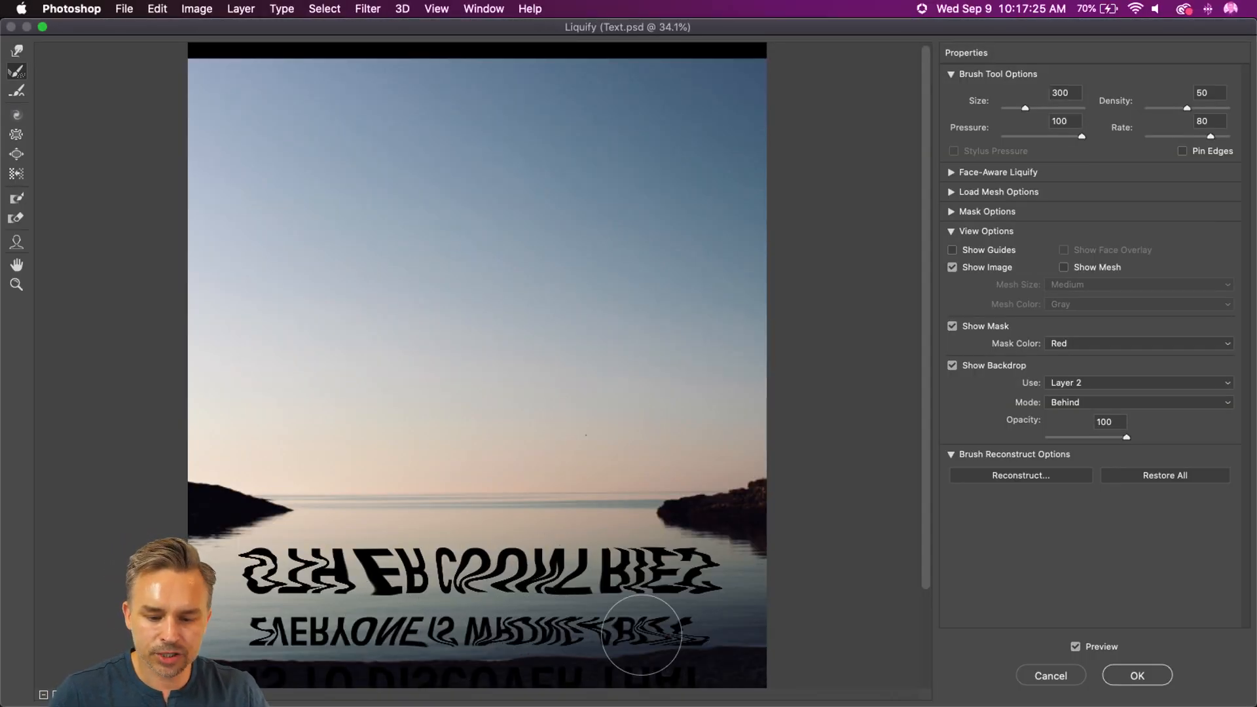
pyautogui.moveTo(629, 547)
pyautogui.mouseDown()
pyautogui.moveTo(513, 574)
pyautogui.moveTo(357, 589)
pyautogui.moveTo(326, 553)
pyautogui.mouseUp()
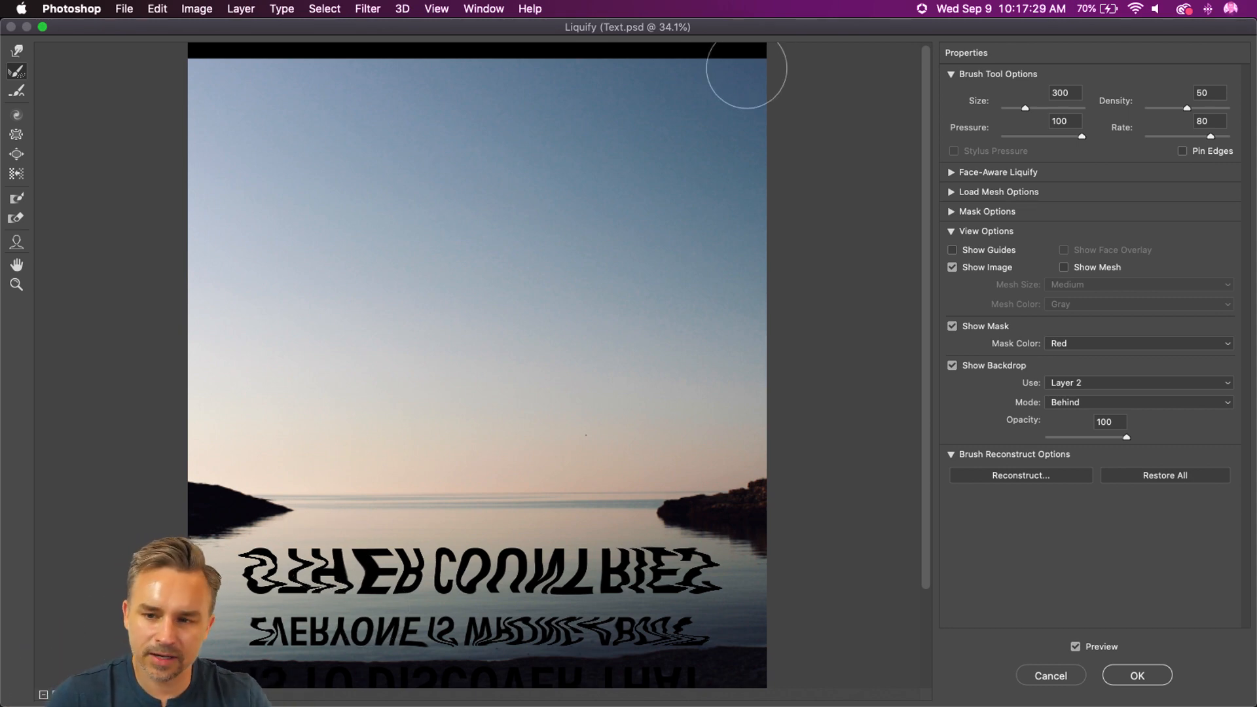
pyautogui.click(1137, 675)
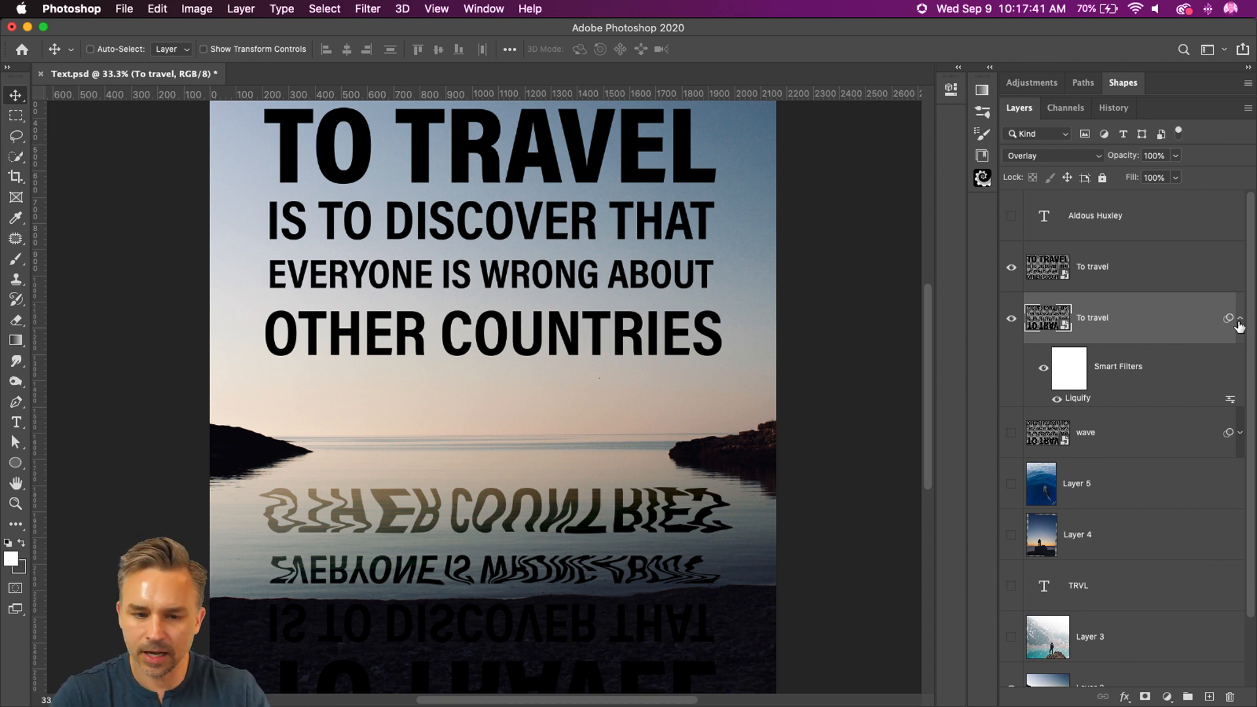
# Step: Duplicate the liquified quote layer and keep the lower copy hidden under the name Liquify
pyautogui.press('super+j')
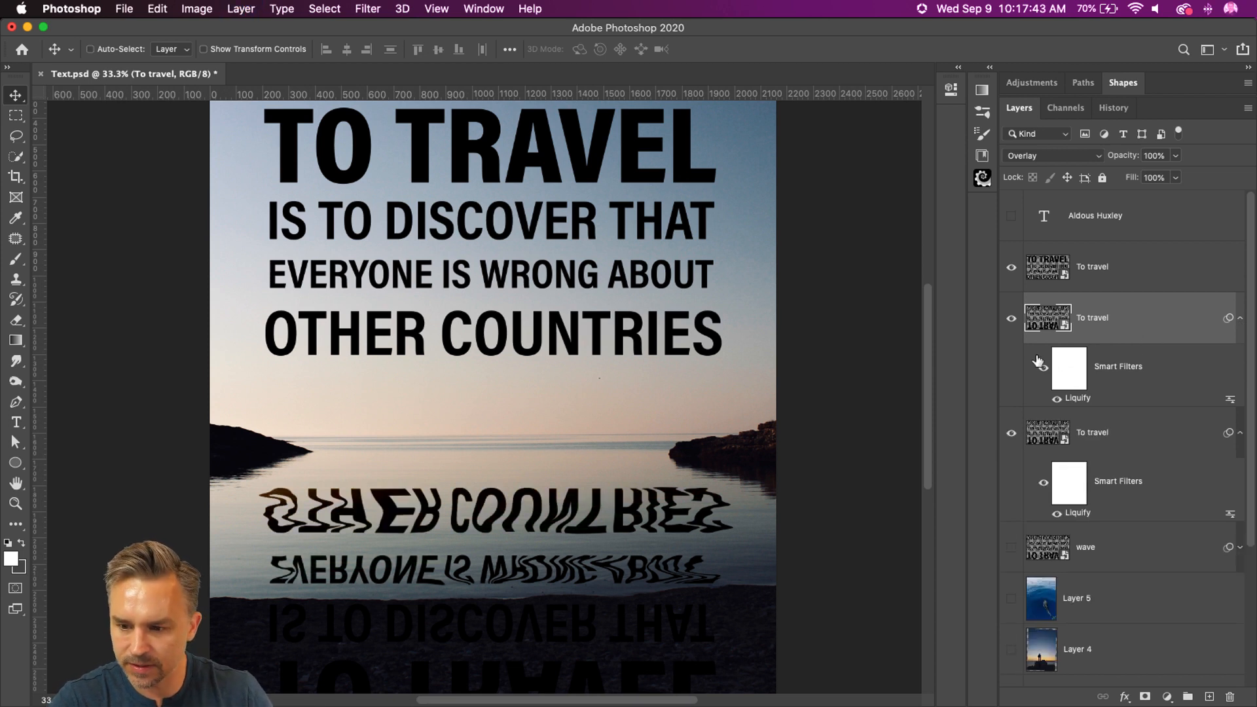
pyautogui.doubleClick(1089, 433)
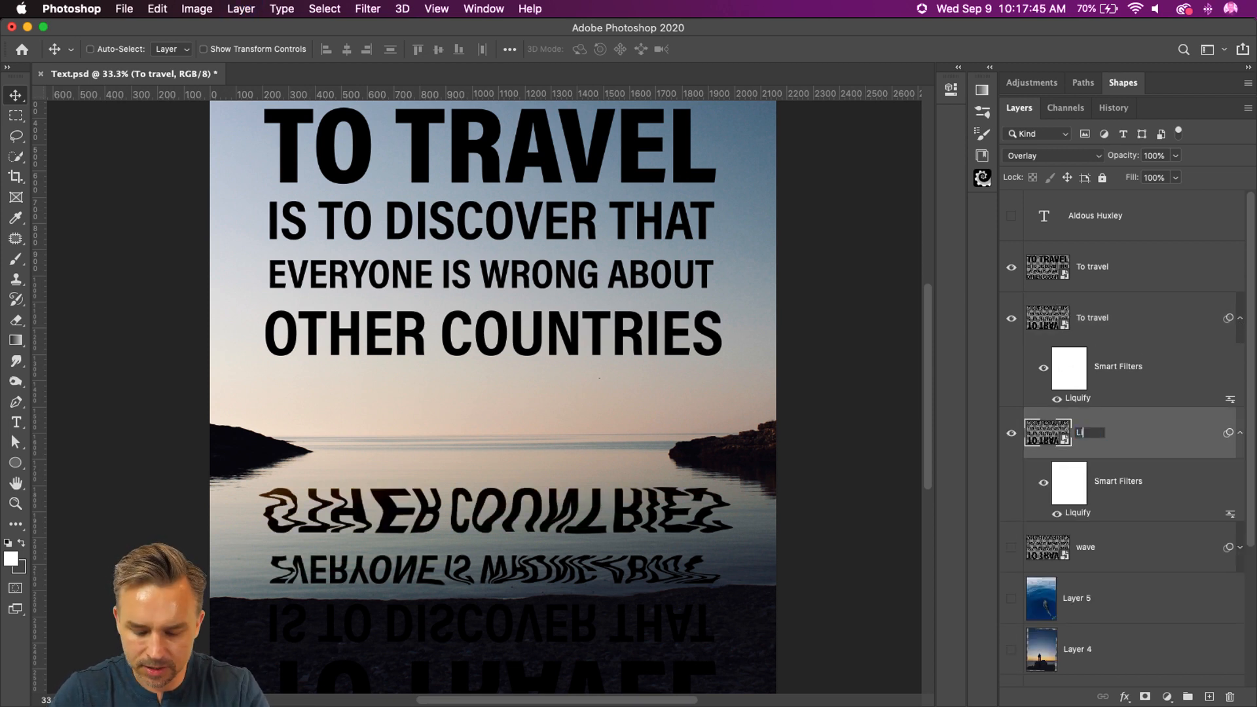
pyautogui.write('Liquify')
pyautogui.press('Return')
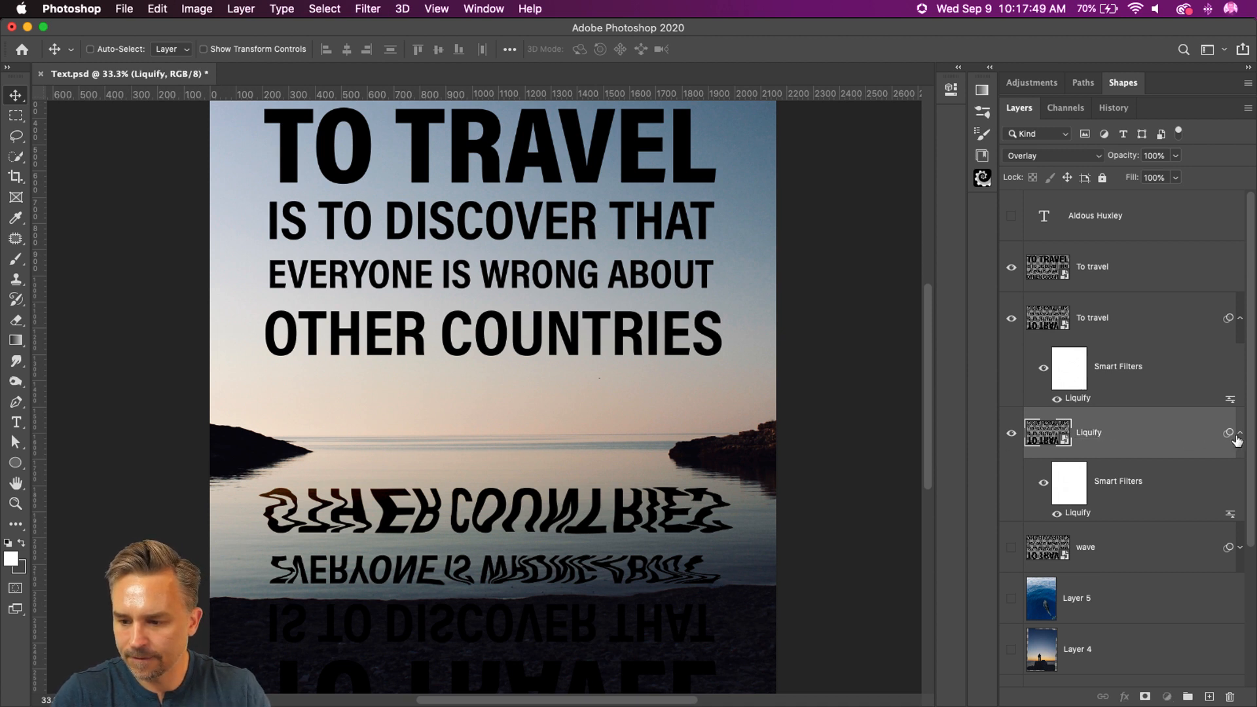
pyautogui.click(1239, 433)
pyautogui.click(1012, 433)
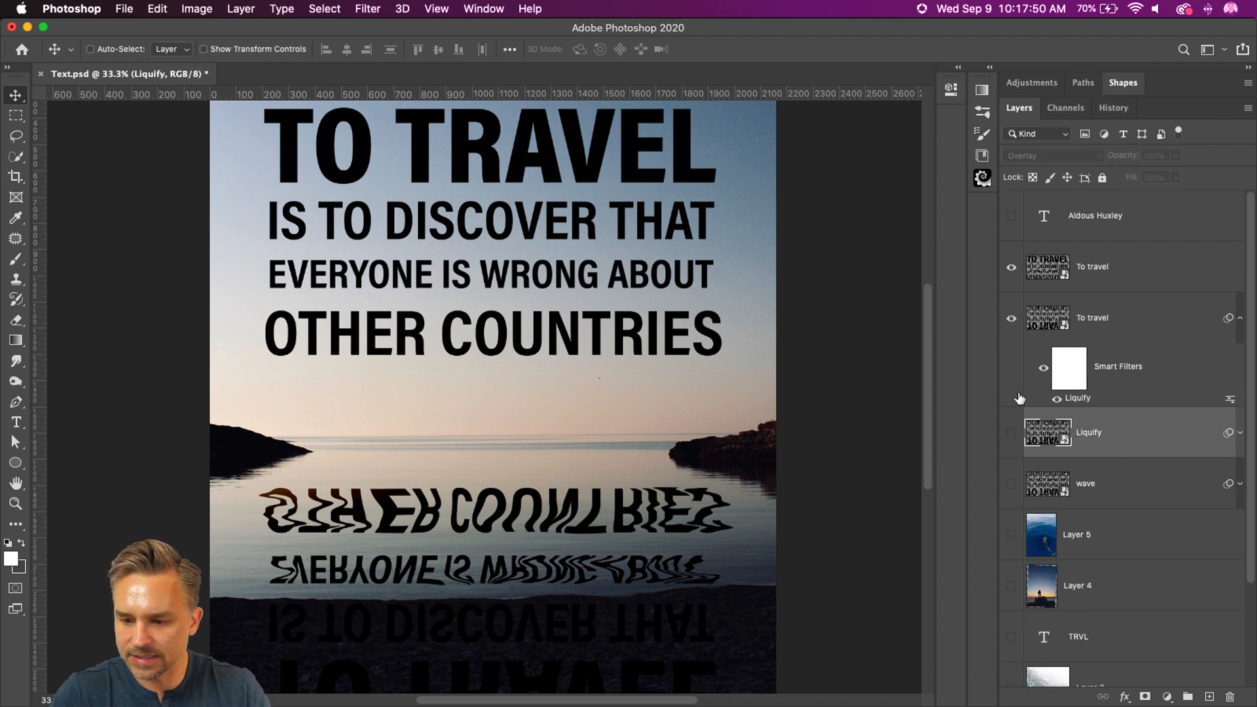
# Step: Delete the Liquify smart filter from the reflected To travel copy and hide the upright quote layer
pyautogui.click(1099, 326)
pyautogui.moveTo(1221, 645); pyautogui.dragTo(1230, 697)
pyautogui.click(1013, 267)
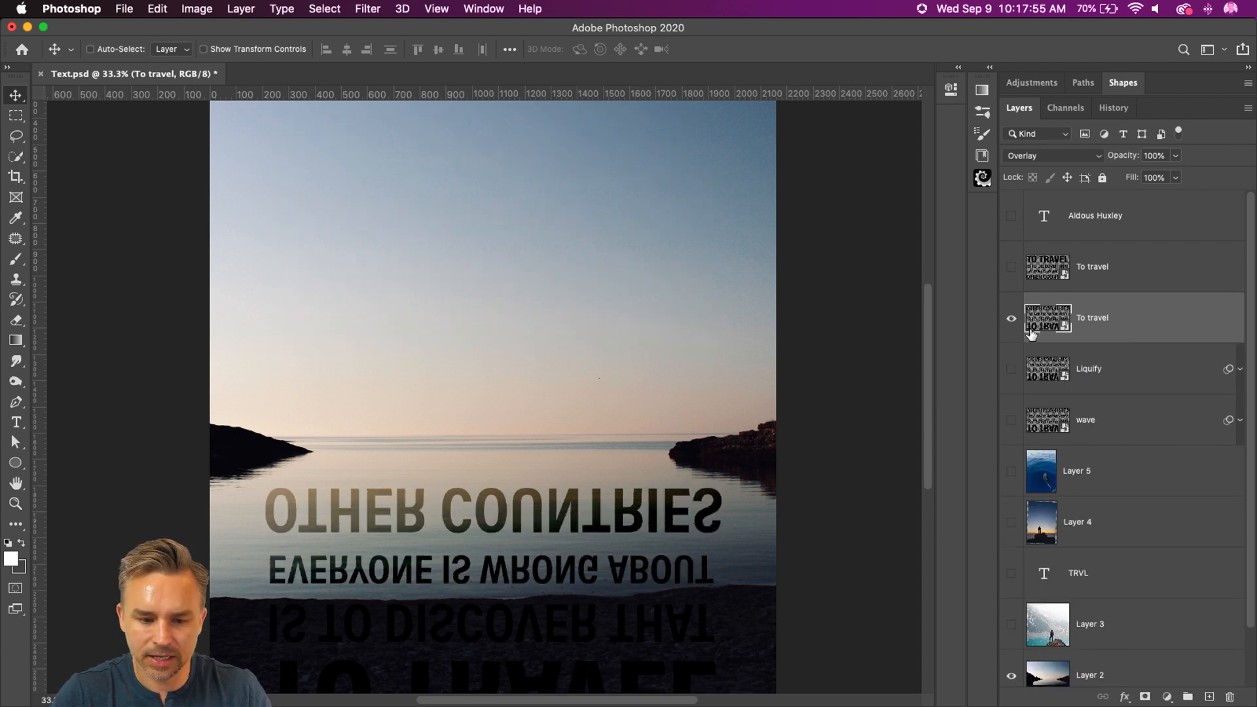
# Step: Set the reflected To travel layer's blend mode to Normal and hide the layer
pyautogui.click(1032, 163)
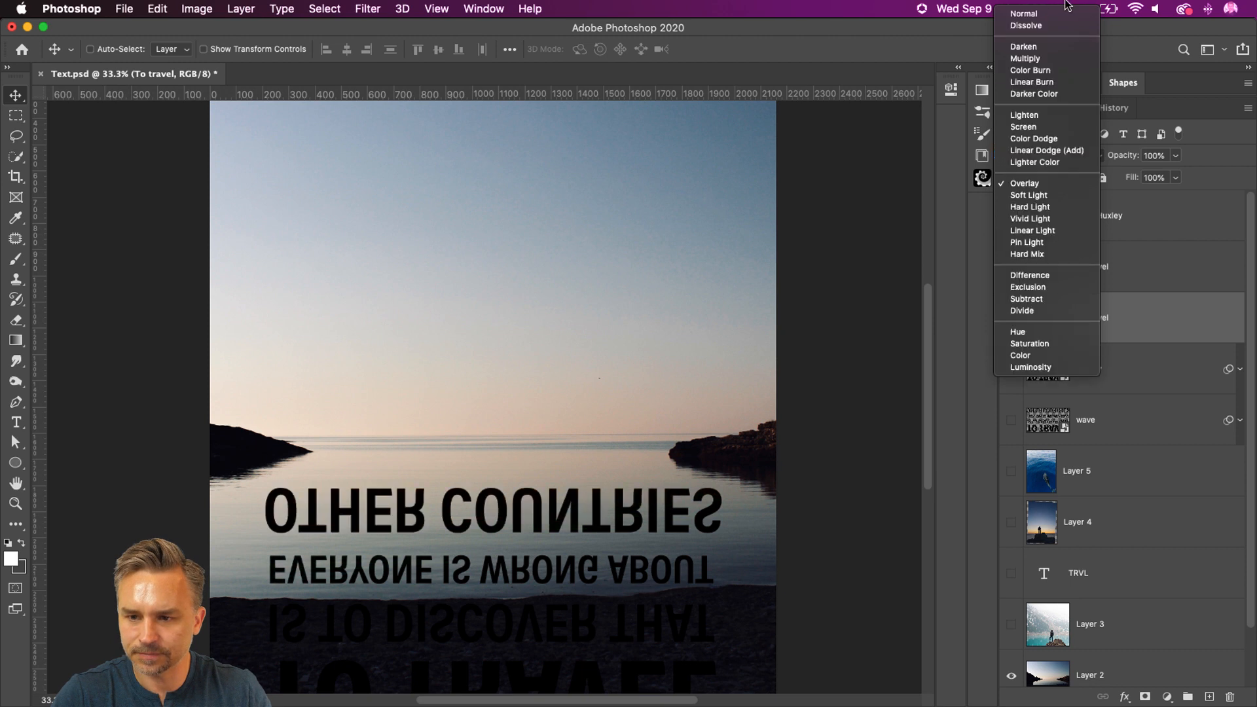
pyautogui.click(1064, 18)
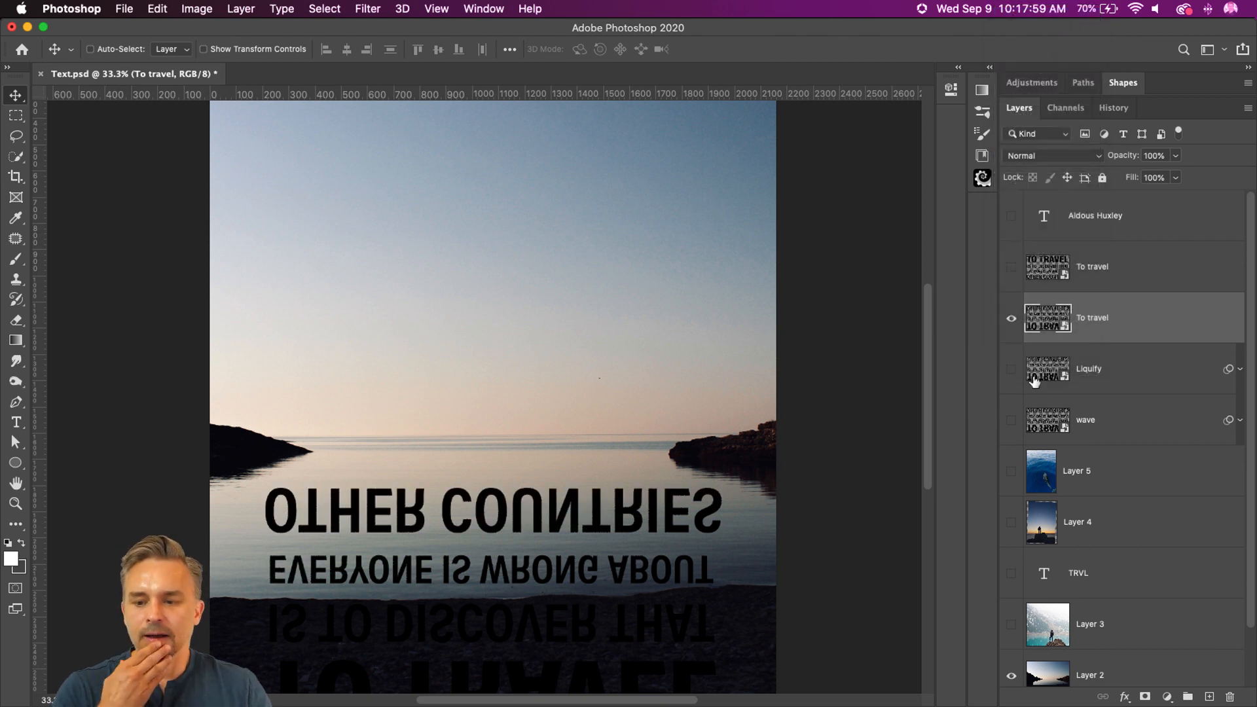
pyautogui.click(1007, 321)
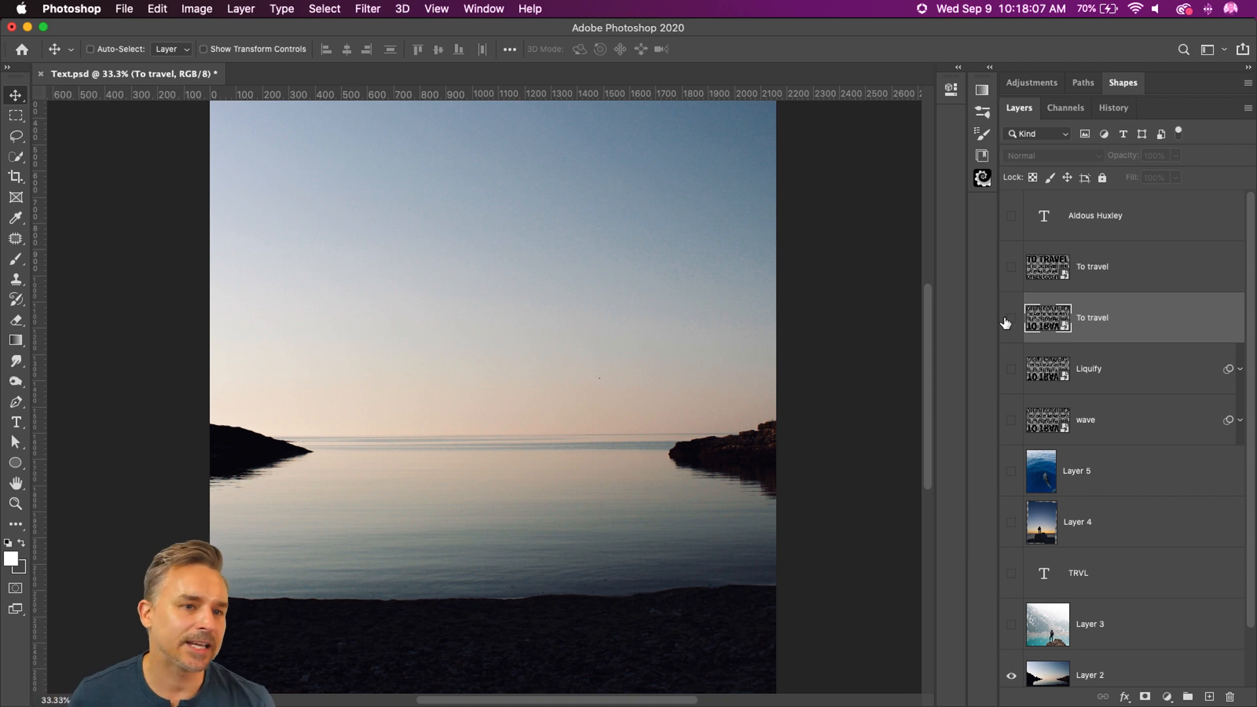
# Step: Save the document, and save it again on the computer's Desktop as TextDiffuse.psd in Photoshop format
pyautogui.press('super+s')
pyautogui.click(123, 9)
pyautogui.moveTo(156, 227)
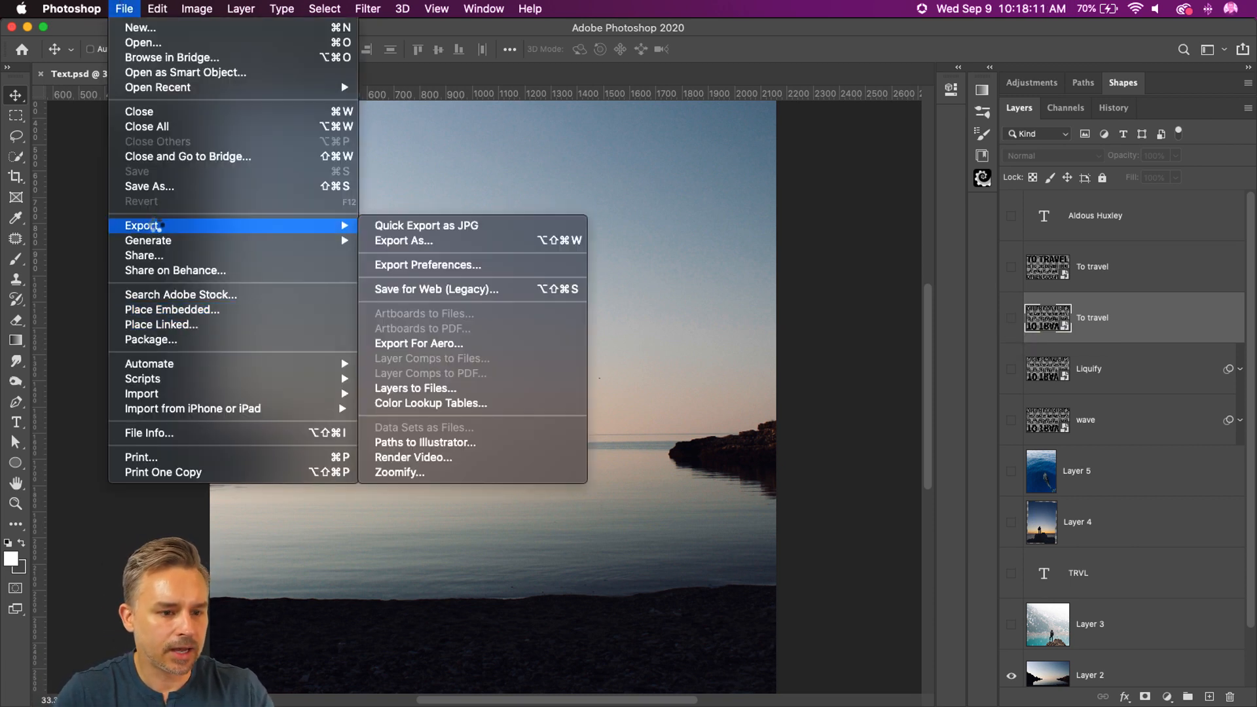
pyautogui.click(156, 186)
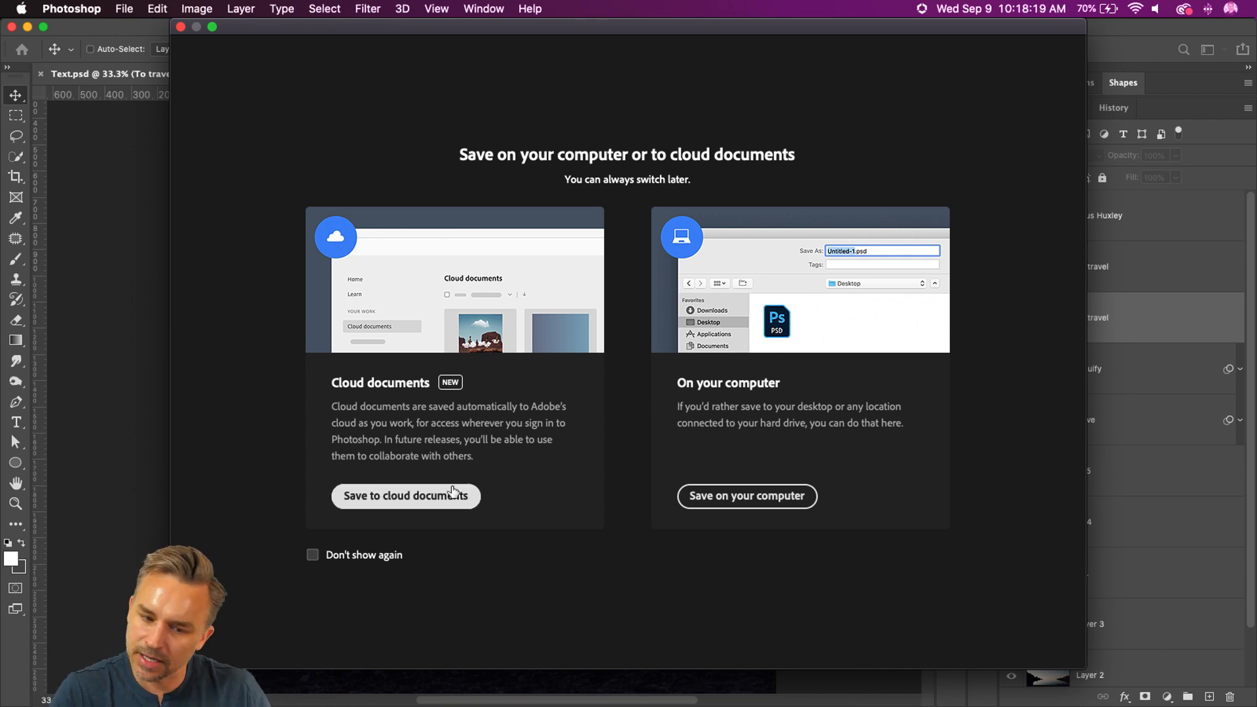
pyautogui.click(766, 492)
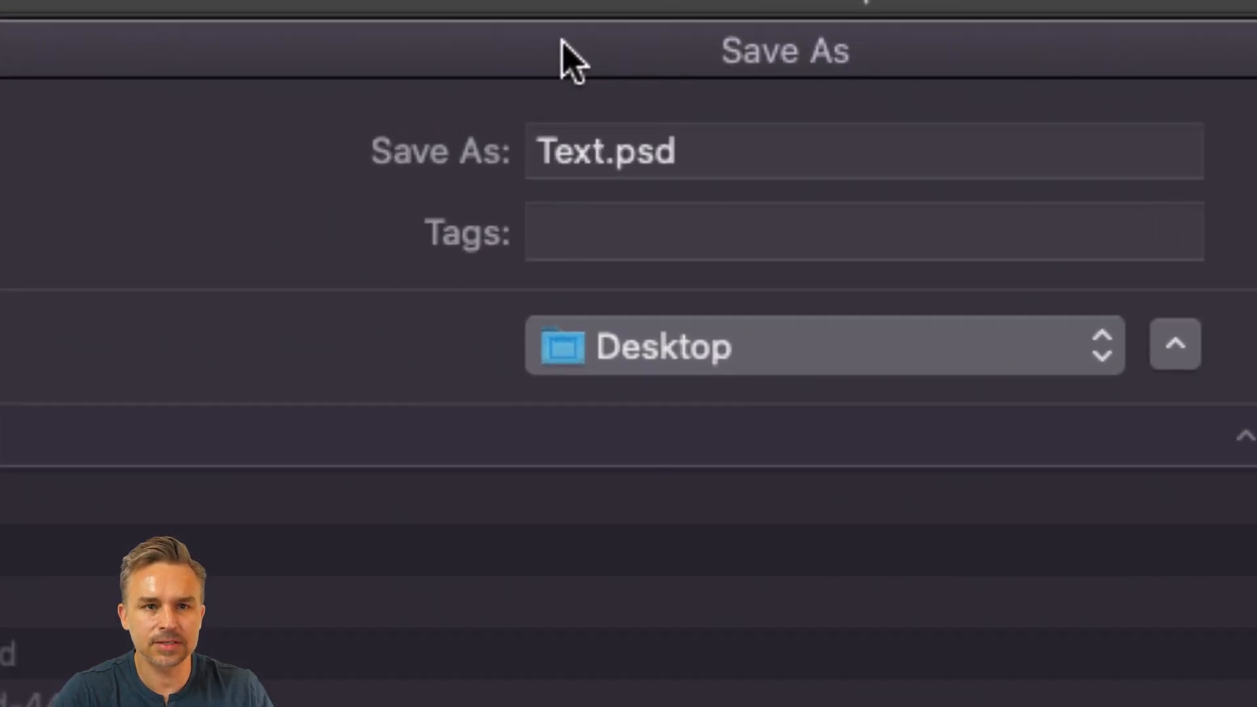
pyautogui.click(577, 144)
pyautogui.click(603, 153)
pyautogui.write('Dis')
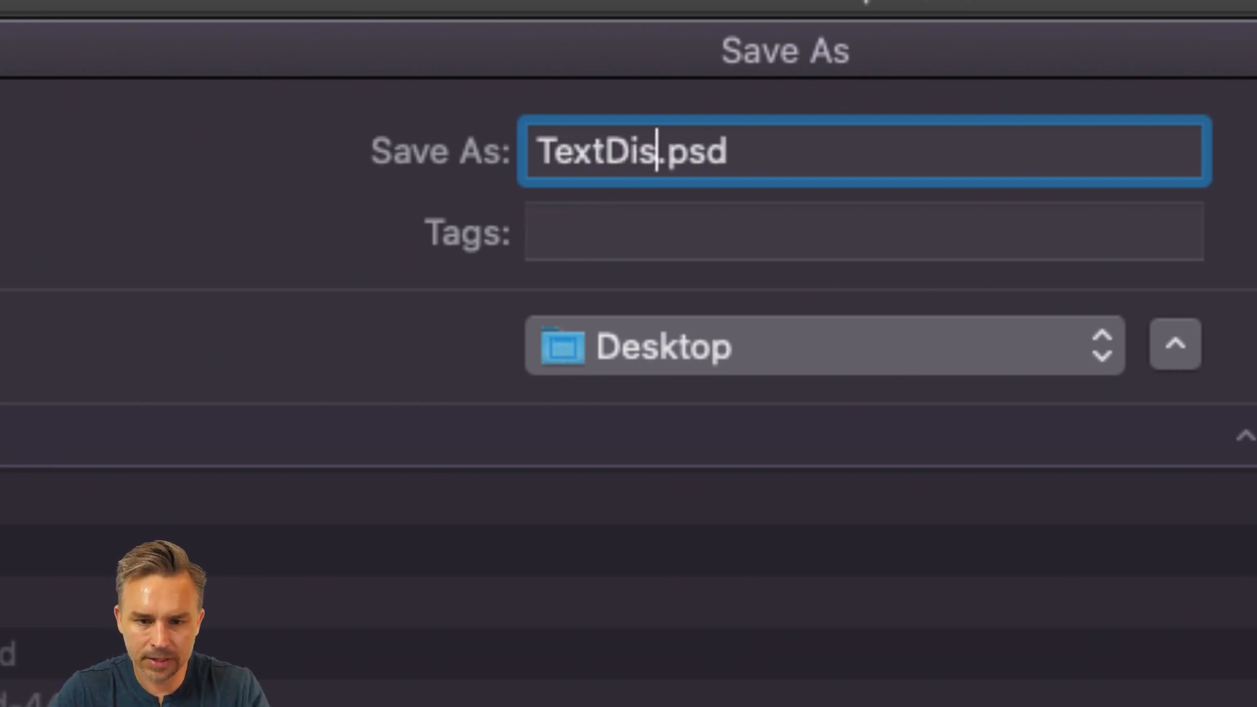
pyautogui.press('BackSpace')
pyautogui.write('ffuse')
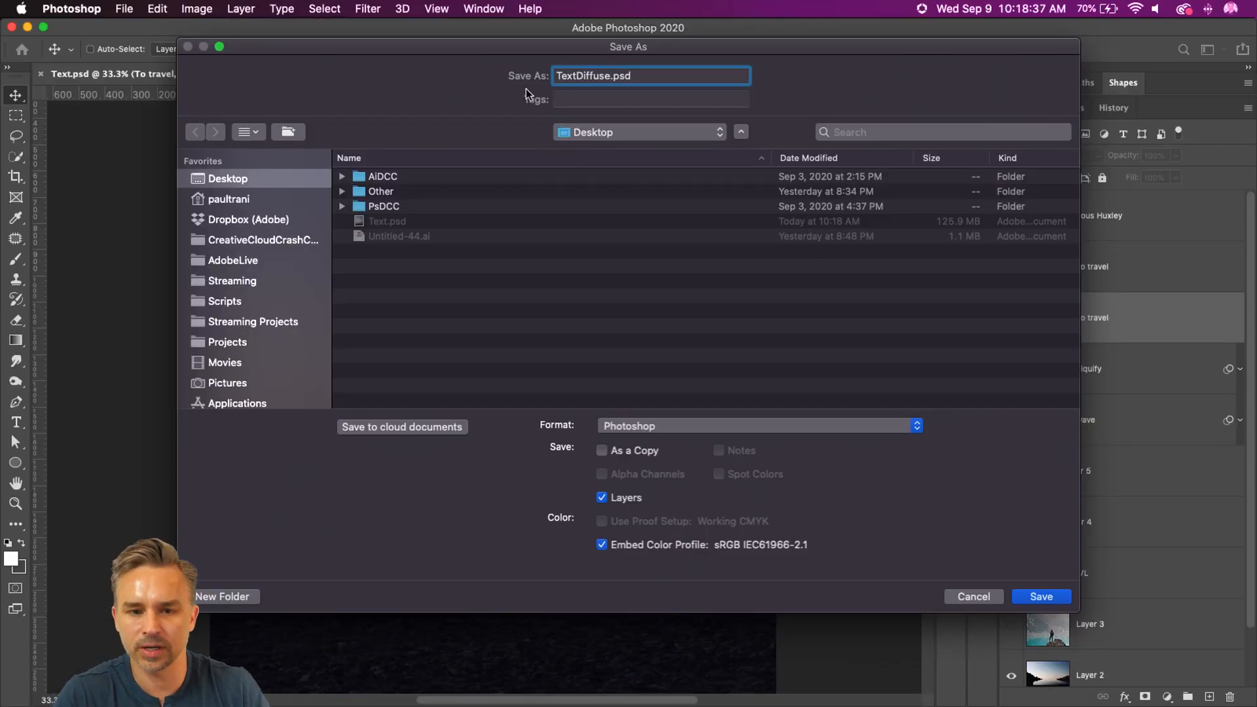
pyautogui.click(1041, 596)
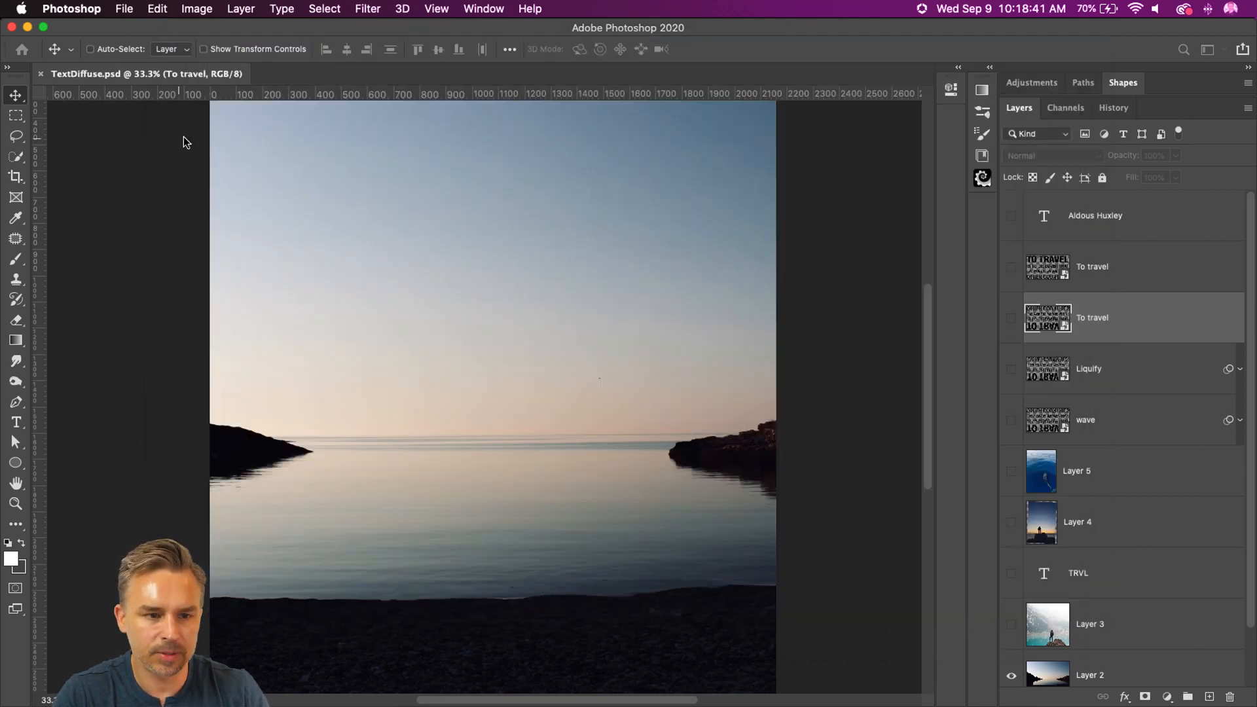
# Step: Reopen Text.psd from the recent files and dock it as a tab beside TextDiffuse.psd
pyautogui.click(124, 9)
pyautogui.moveTo(120, 96)
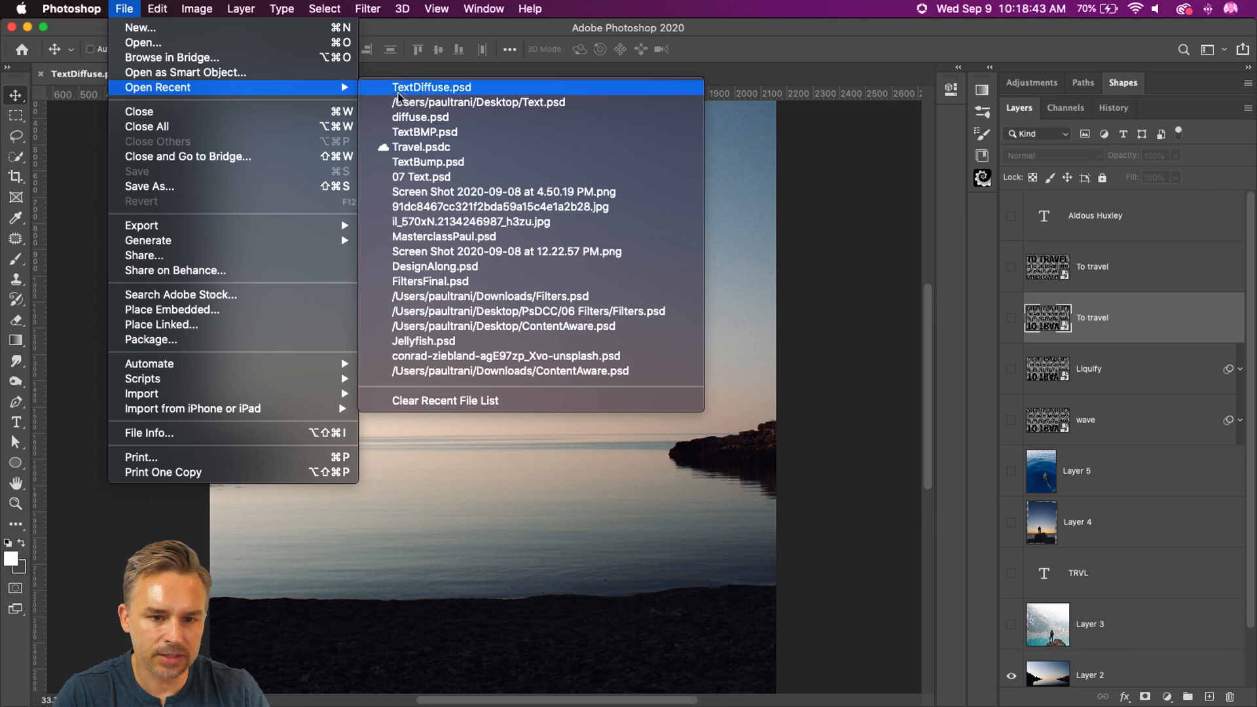
pyautogui.click(426, 102)
pyautogui.moveTo(295, 76); pyautogui.dragTo(934, 81)
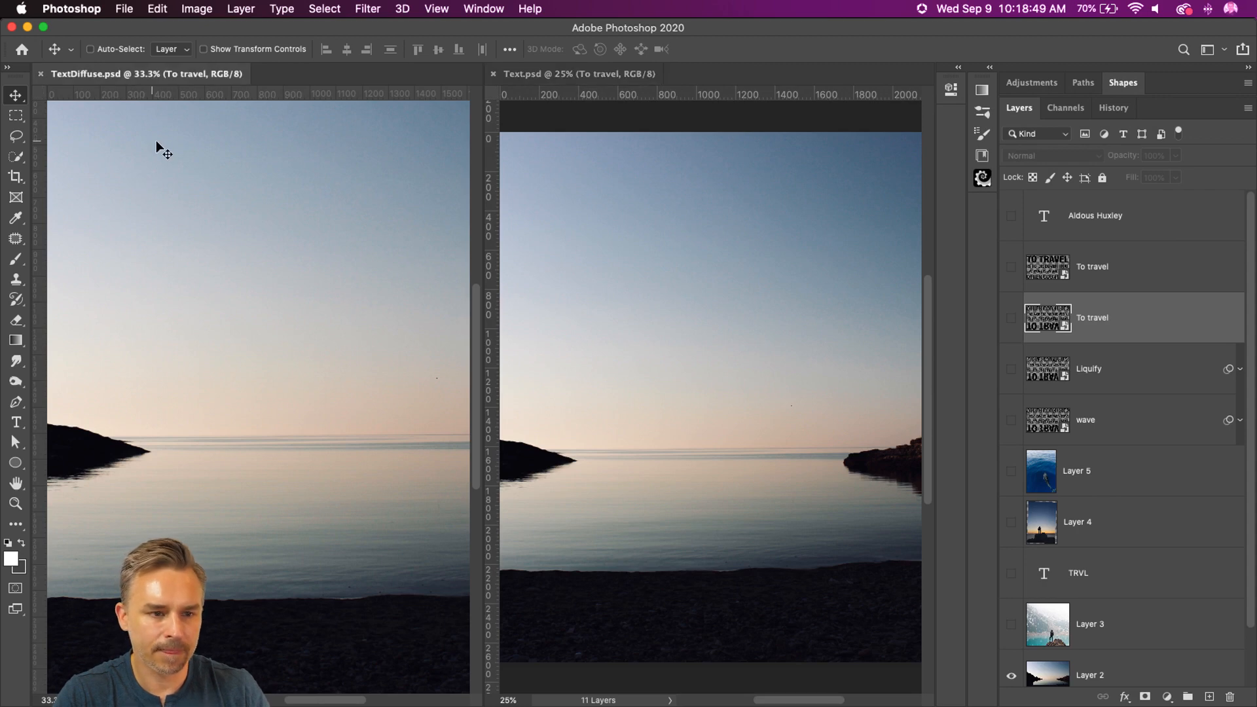
pyautogui.moveTo(516, 75); pyautogui.dragTo(108, 68)
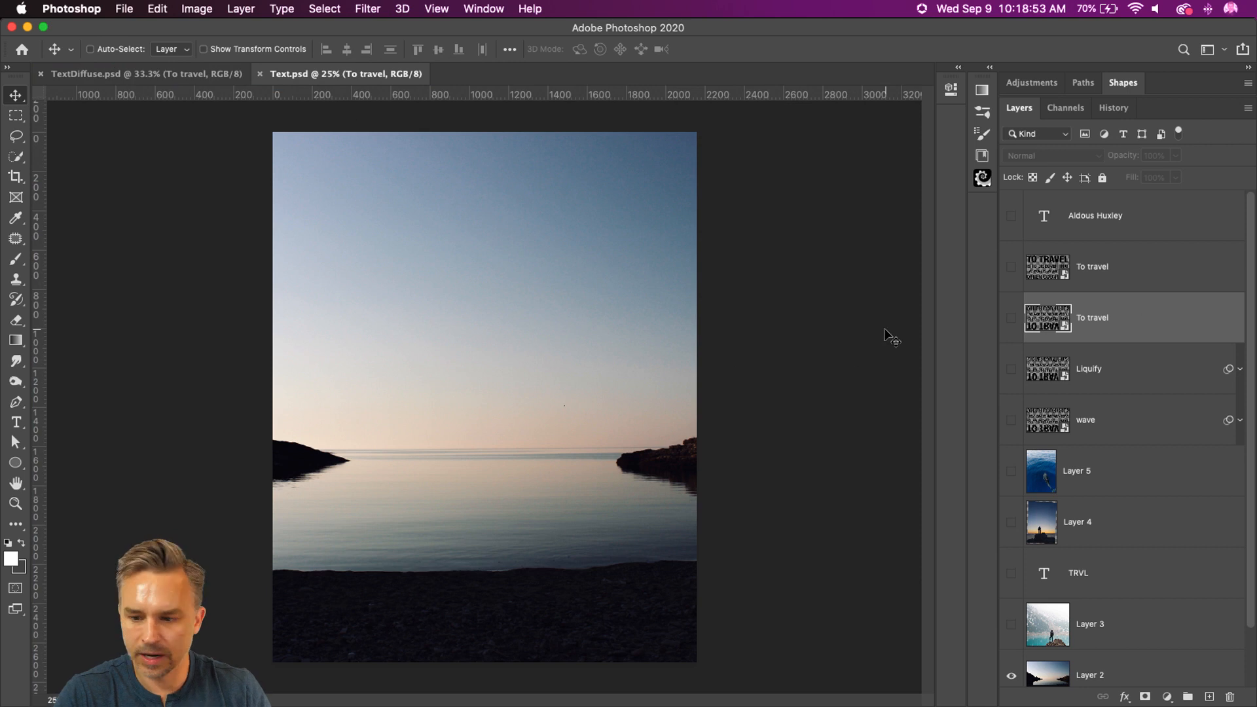
# Step: Show the reflected quote and apply Displace at horizontal and vertical scale 50, Stretch To Fit, using TextDiffuse.psd as the displacement map
pyautogui.click(1011, 318)
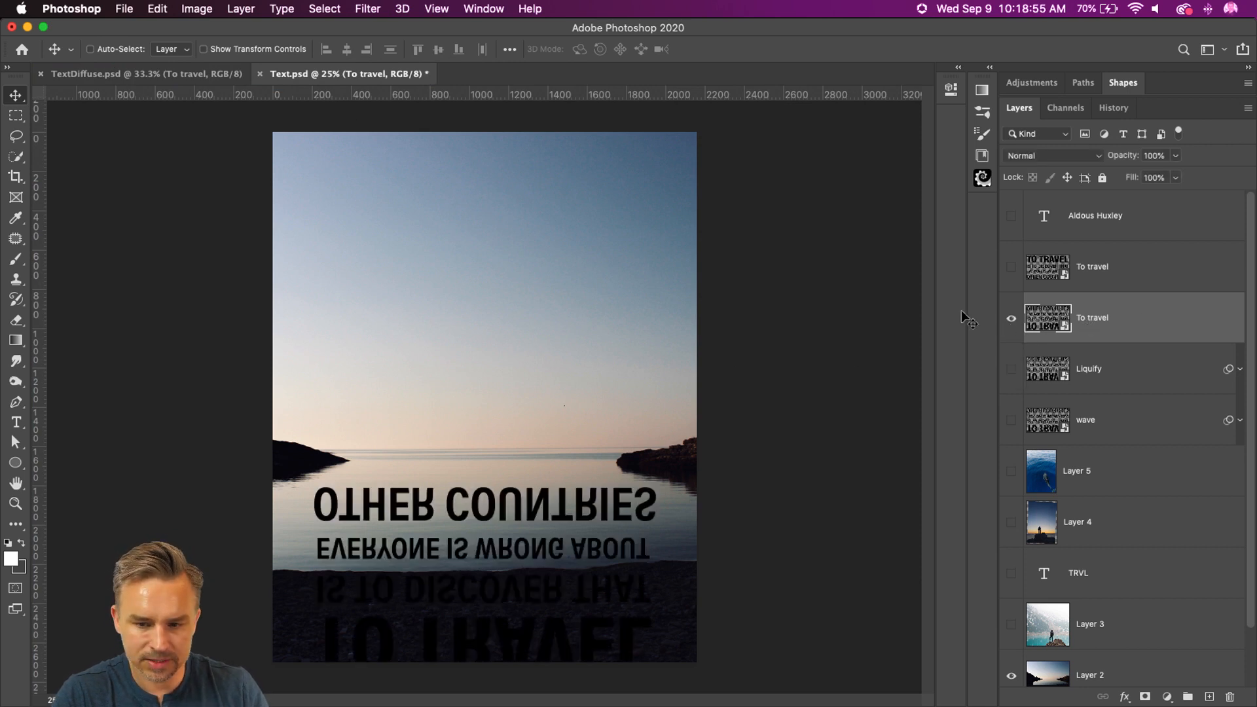
pyautogui.click(368, 8)
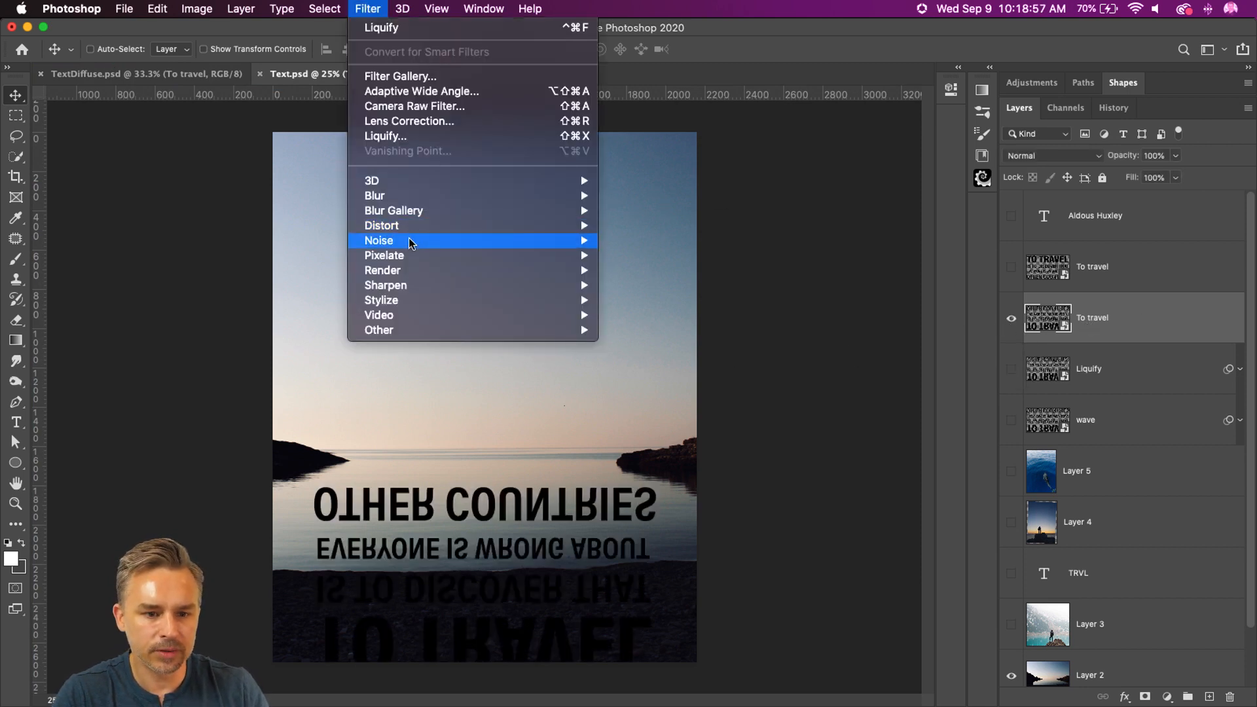
pyautogui.moveTo(414, 229)
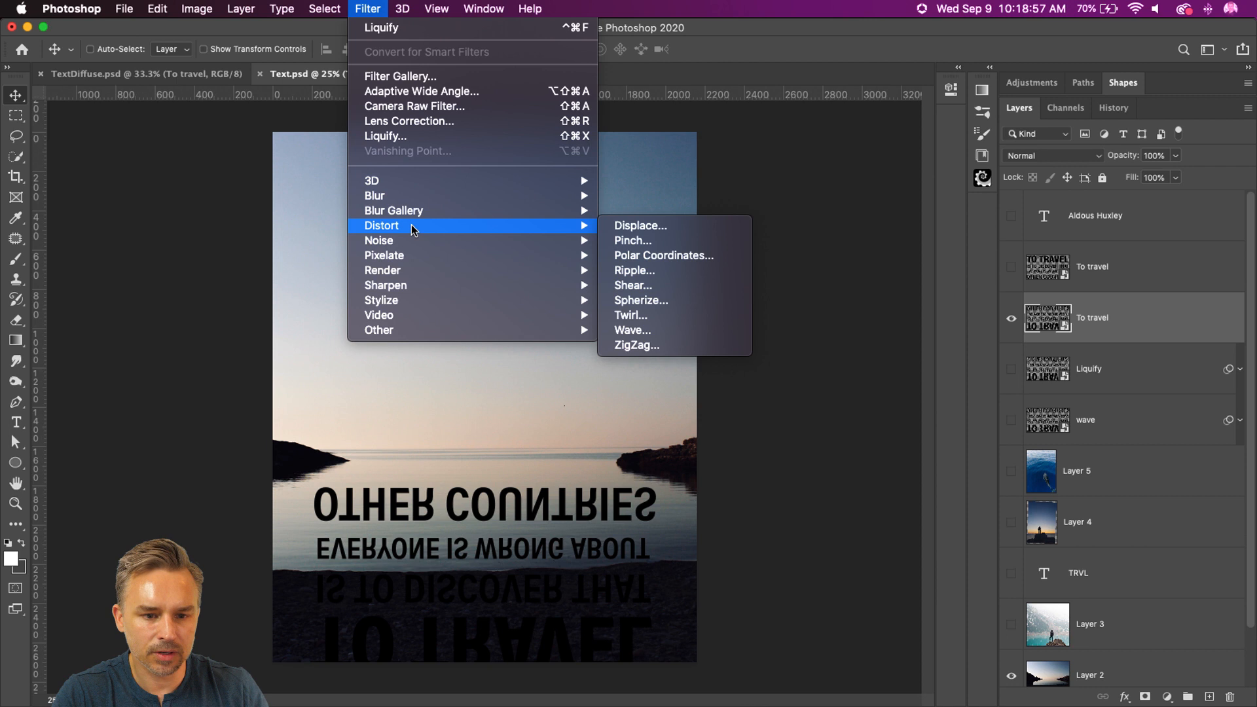
pyautogui.click(622, 227)
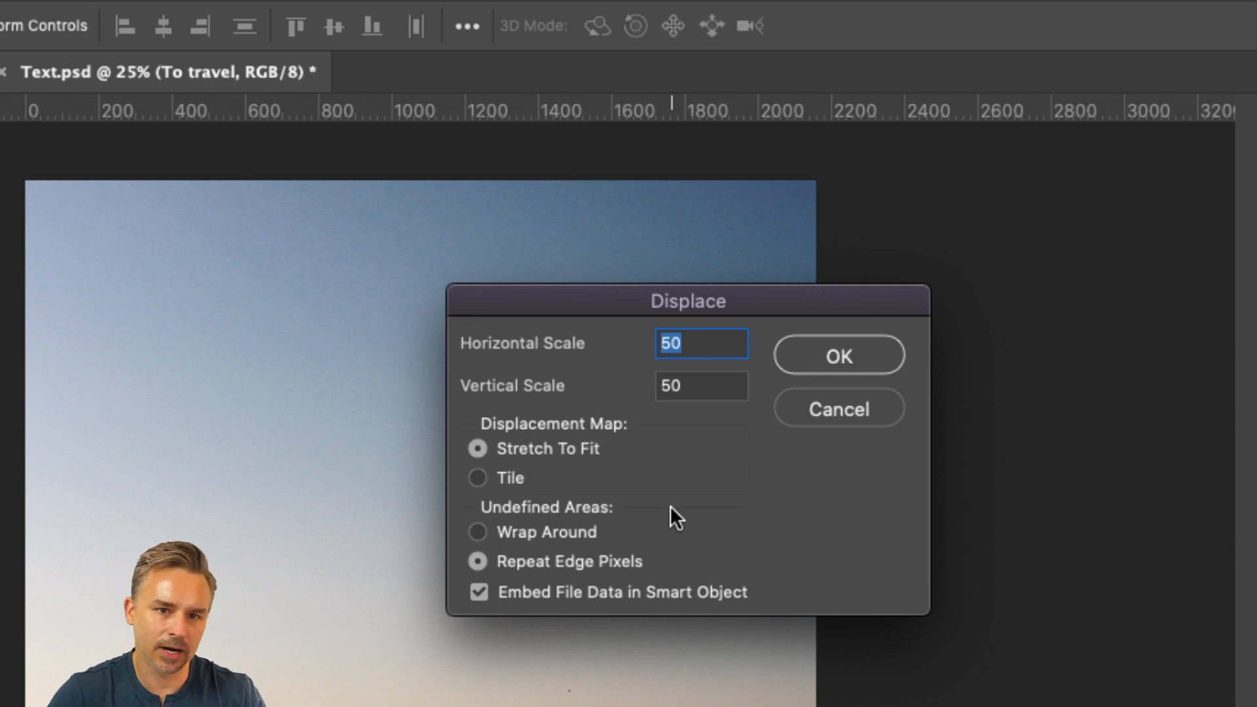
pyautogui.click(839, 358)
pyautogui.click(910, 217)
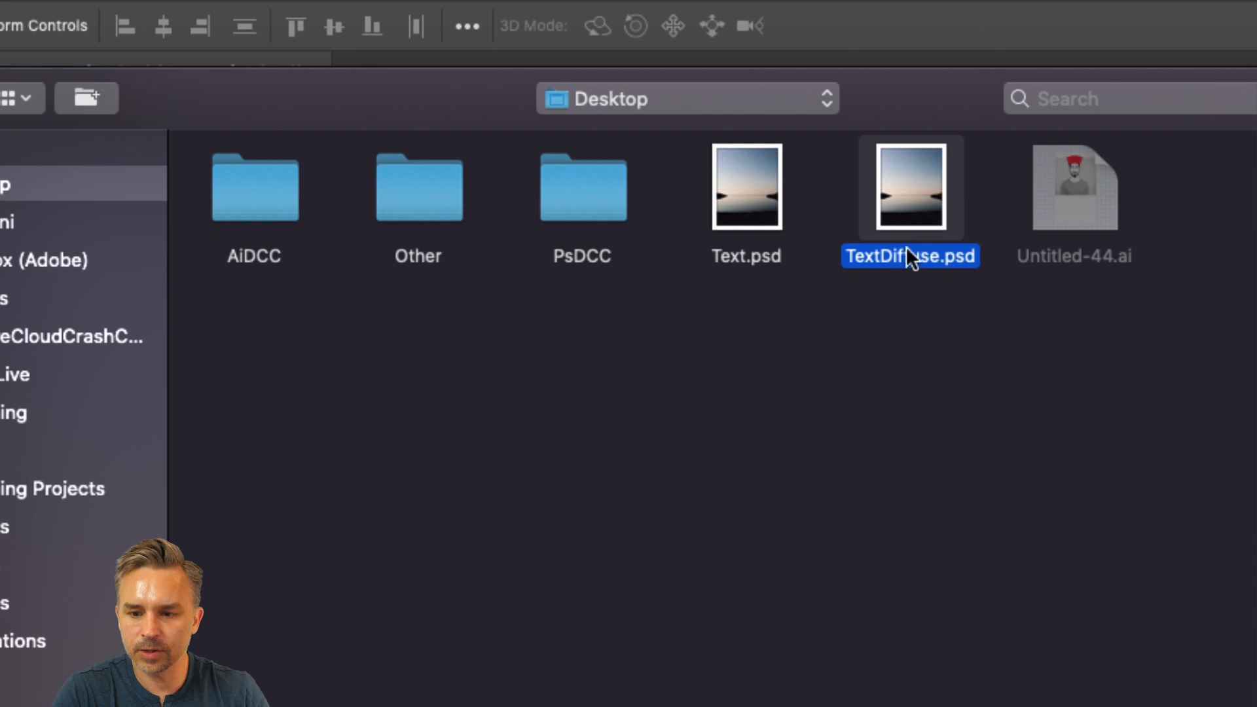
pyautogui.press('Return')
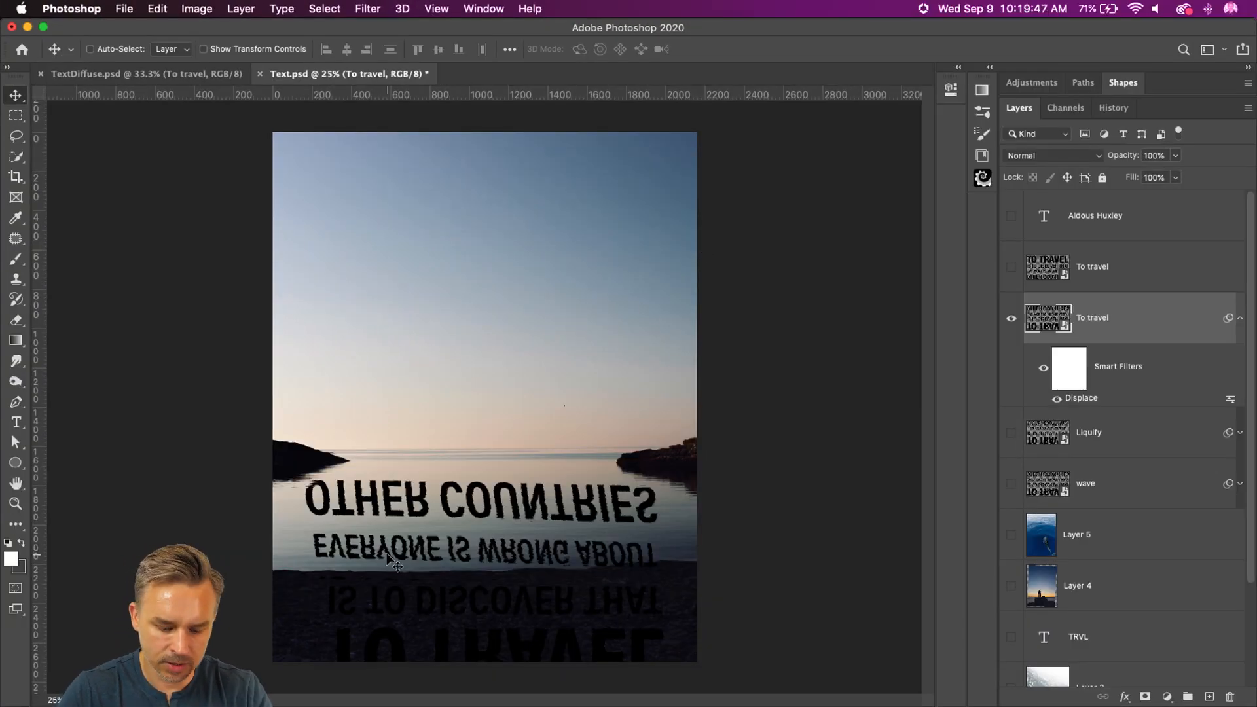
# Step: Compare the reflected letters over the water with and without the Displace filter
pyautogui.press('super+plus')
pyautogui.moveTo(388, 557); pyautogui.dragTo(373, 362)
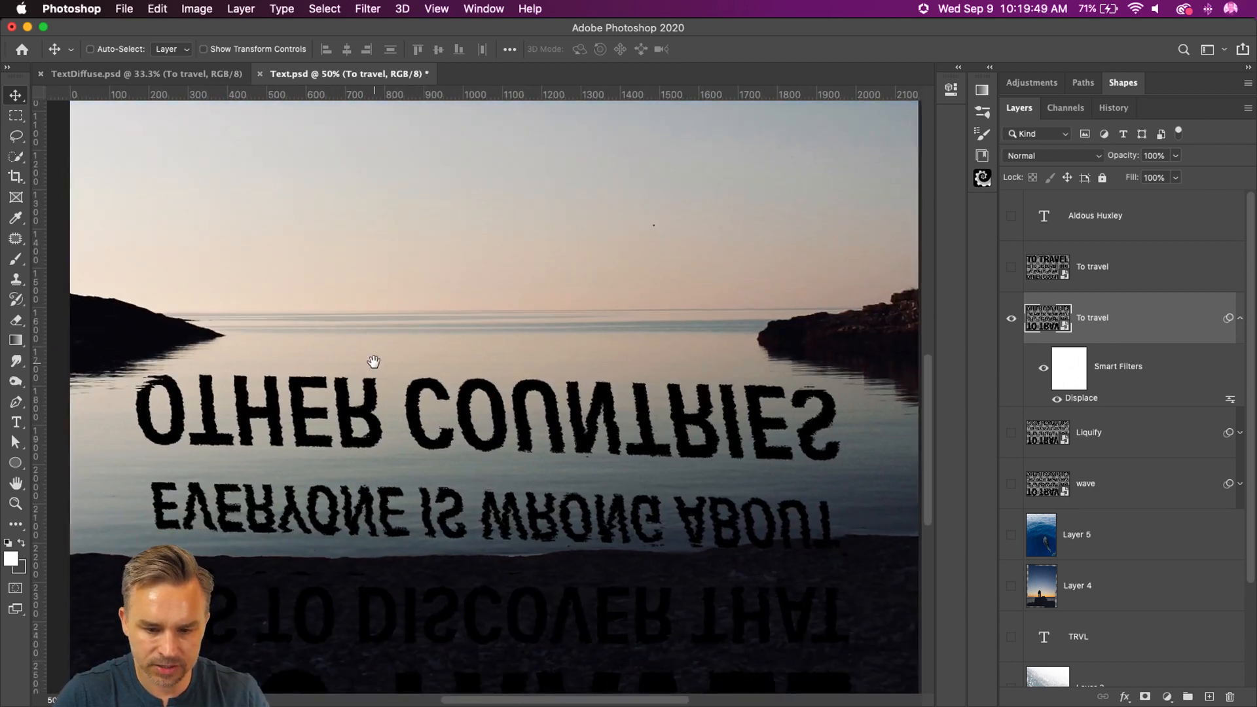
pyautogui.click(1057, 398)
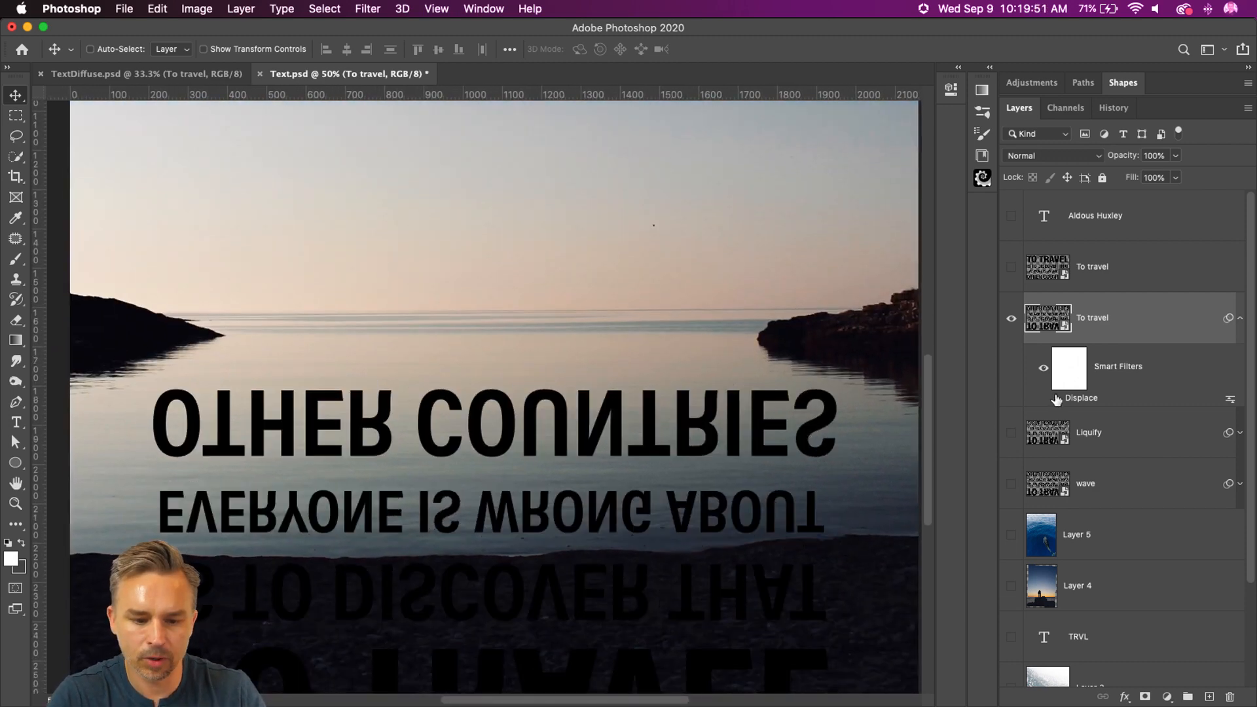
pyautogui.click(1056, 398)
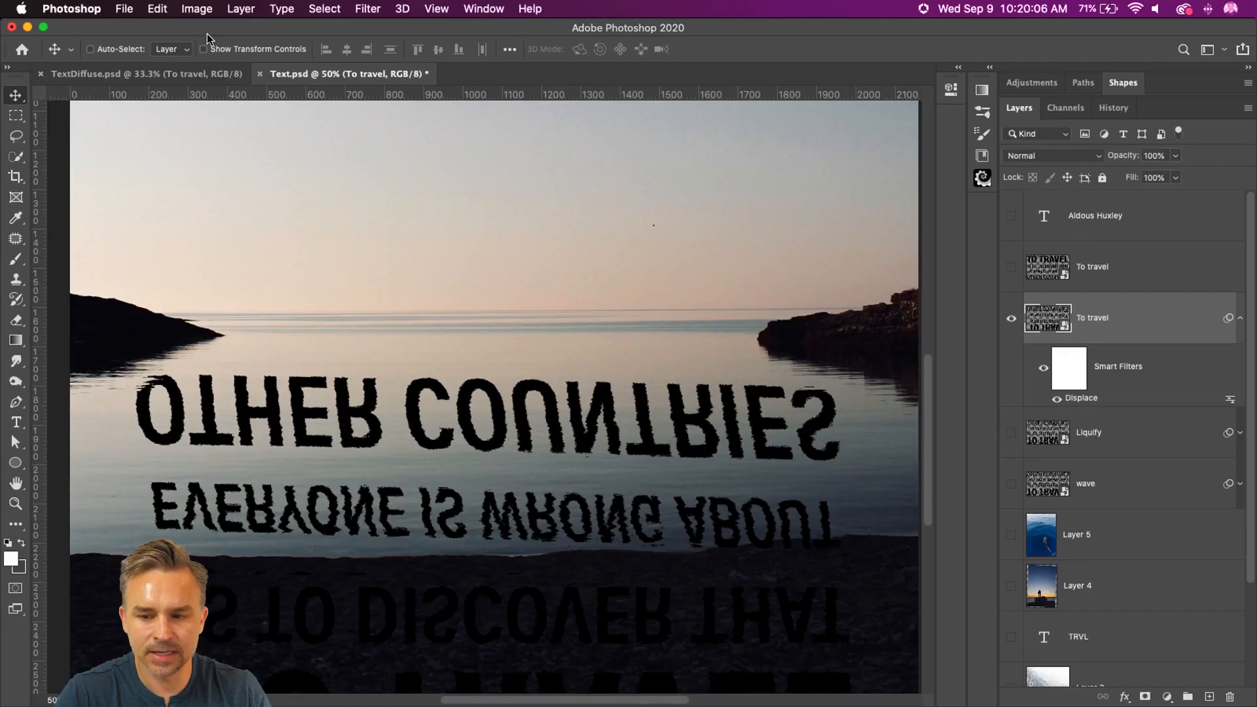
# Step: Open Liquify on the displaced reflection, choose the Forward Warp tool at size 250 and use Layer 2 as the backdrop
pyautogui.click(325, 9)
pyautogui.moveTo(367, 8)
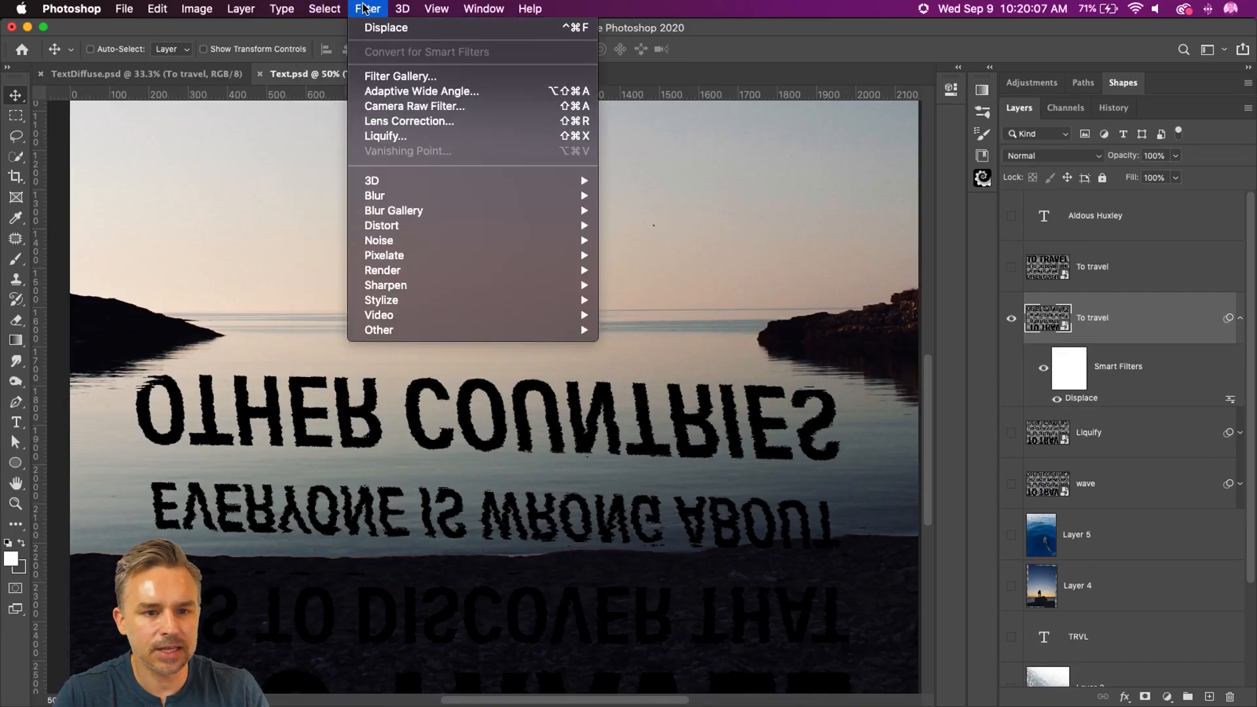
pyautogui.click(386, 137)
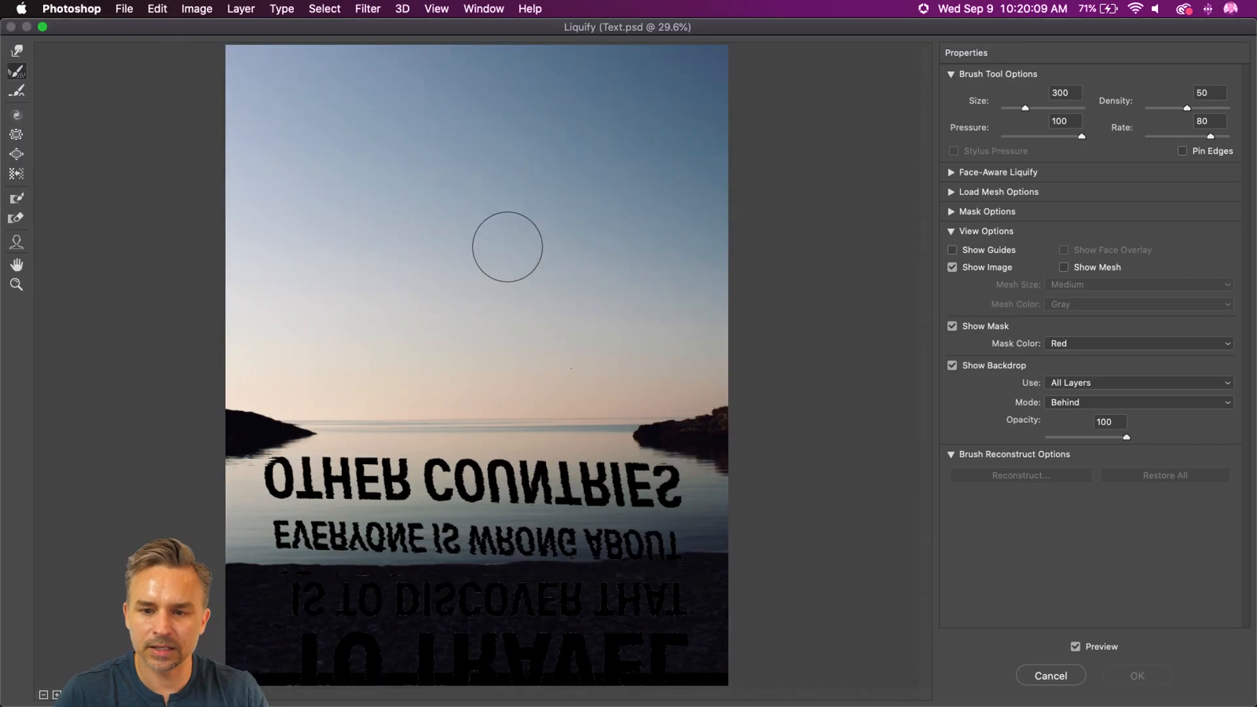
pyautogui.press('[')
pyautogui.press('[')
pyautogui.moveTo(653, 521); pyautogui.dragTo(634, 520)
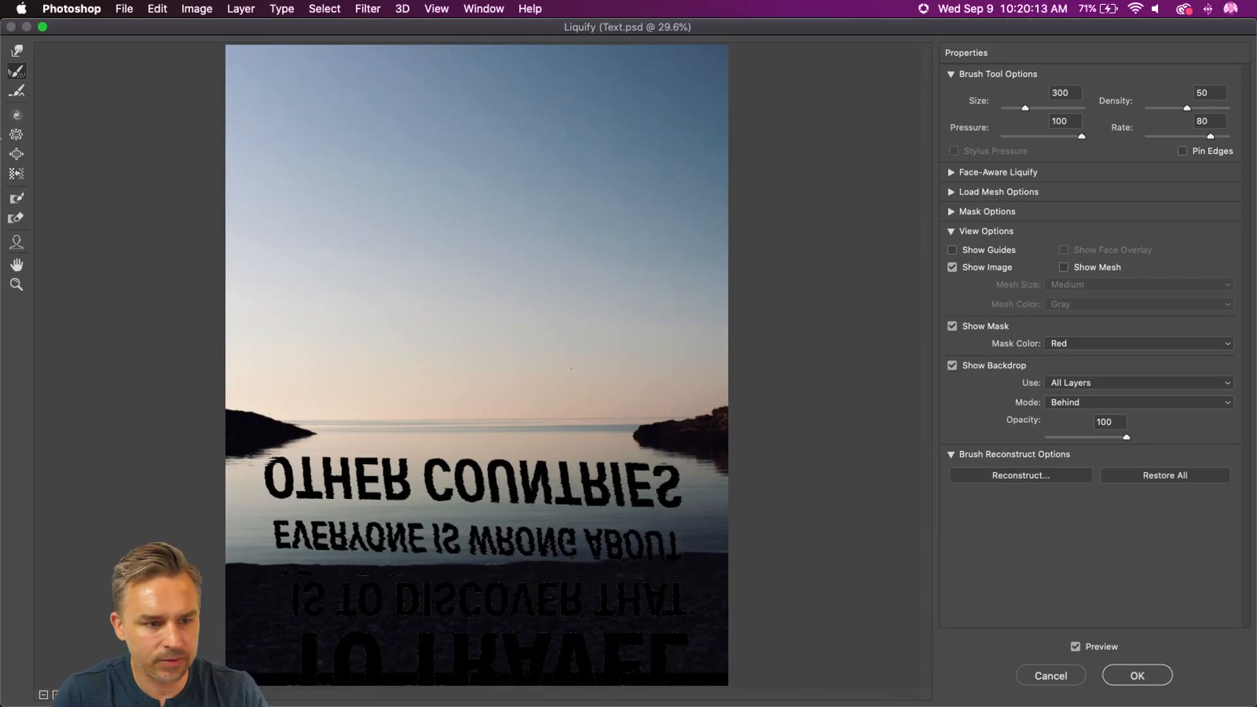
pyautogui.click(17, 51)
pyautogui.press(']')
pyautogui.press(']')
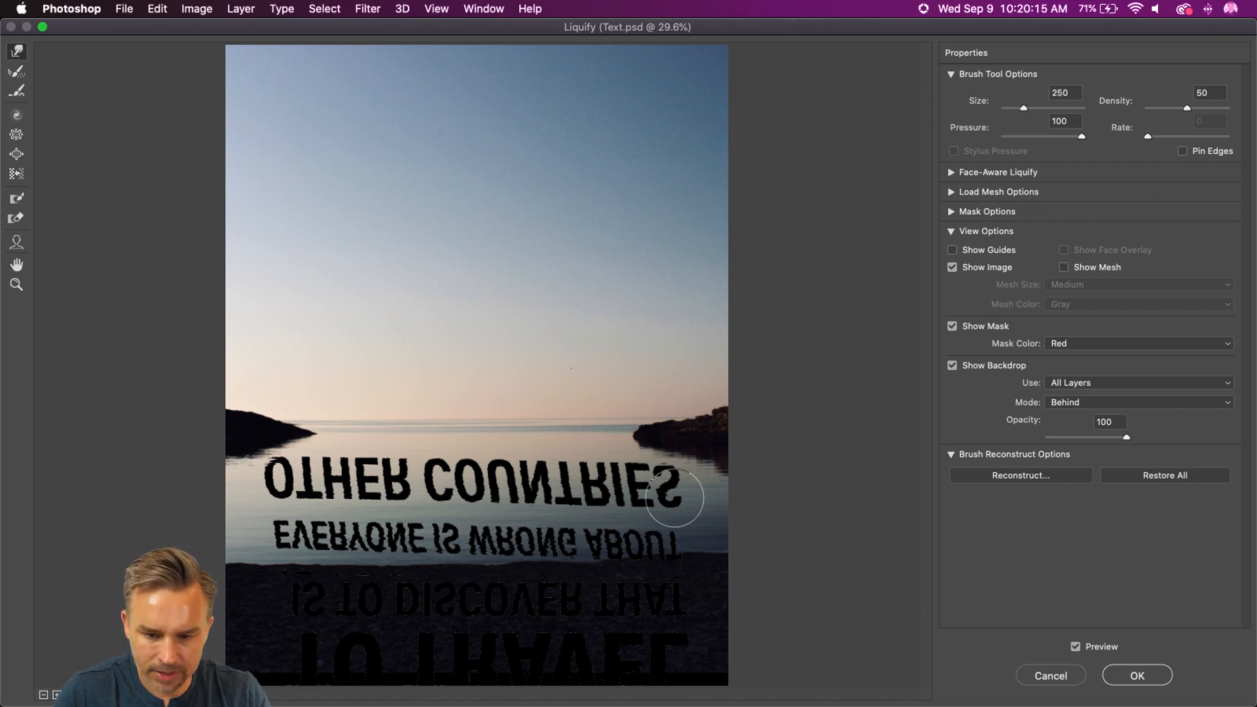
pyautogui.click(1083, 383)
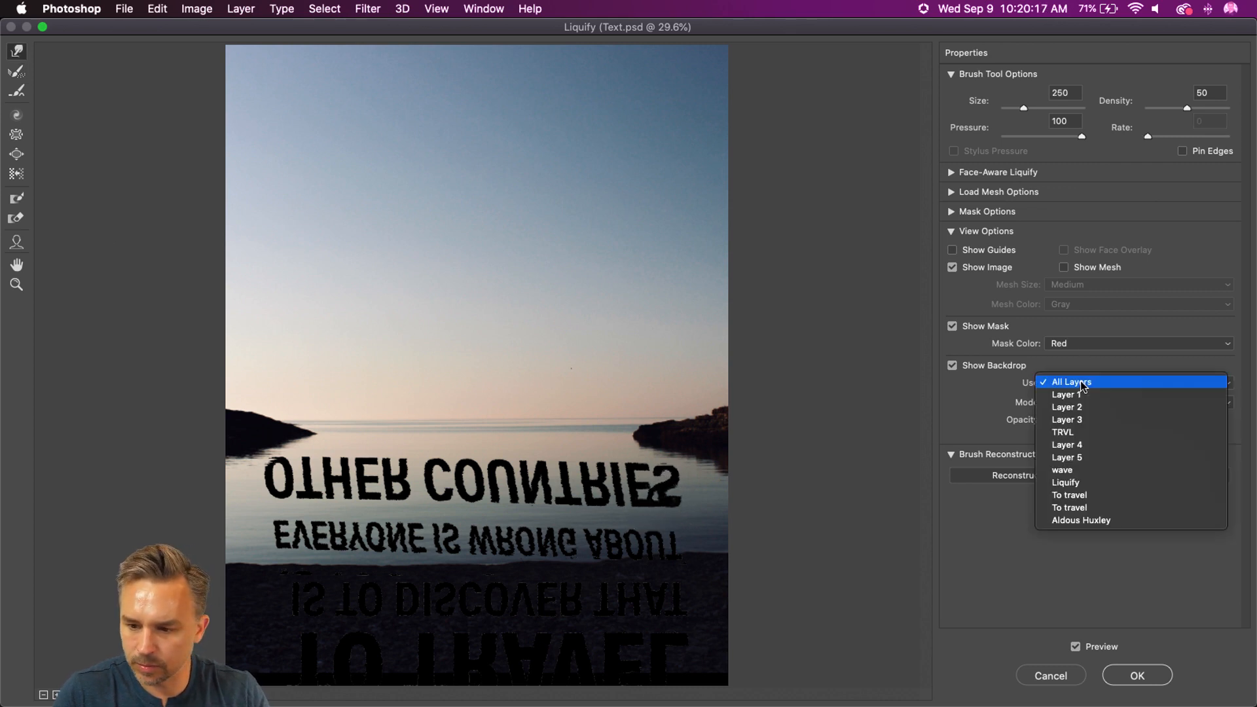
pyautogui.click(1082, 408)
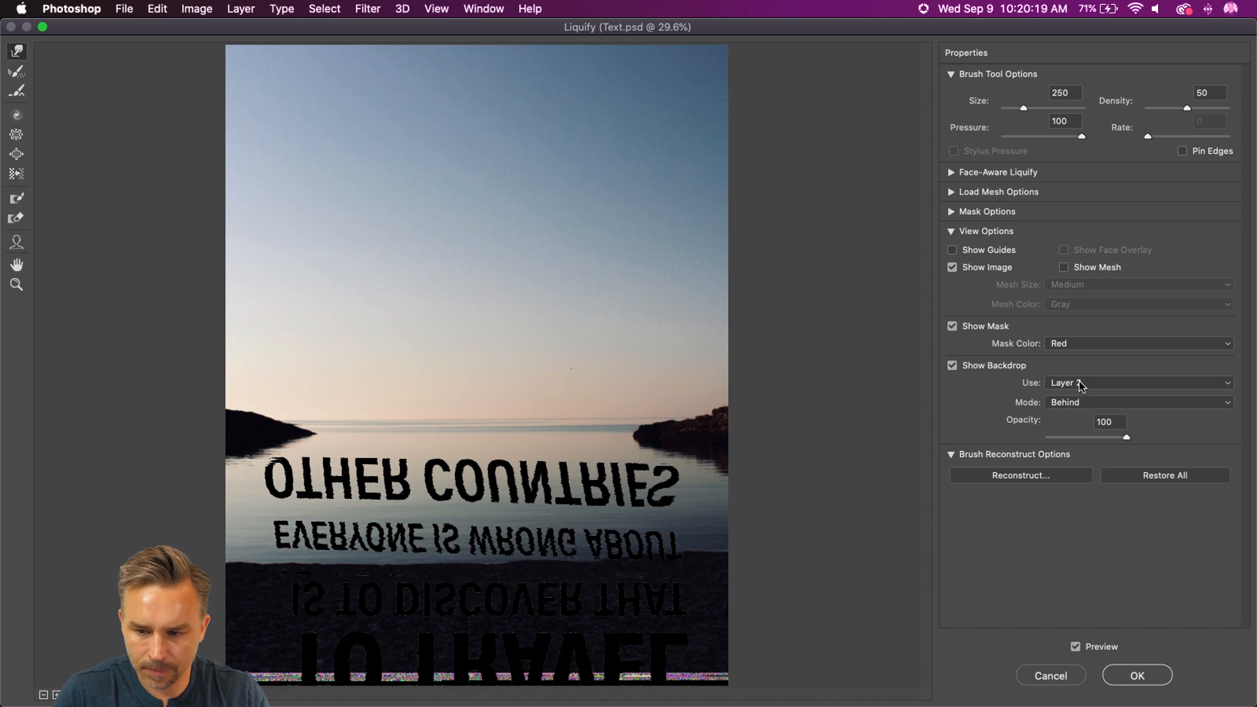
# Step: Warp the last letters of COUNTRIES in the reflection and apply Liquify
pyautogui.moveTo(665, 504)
pyautogui.mouseDown()
pyautogui.moveTo(586, 496)
pyautogui.moveTo(662, 499)
pyautogui.mouseUp()
pyautogui.press(']')
pyautogui.click(1131, 678)
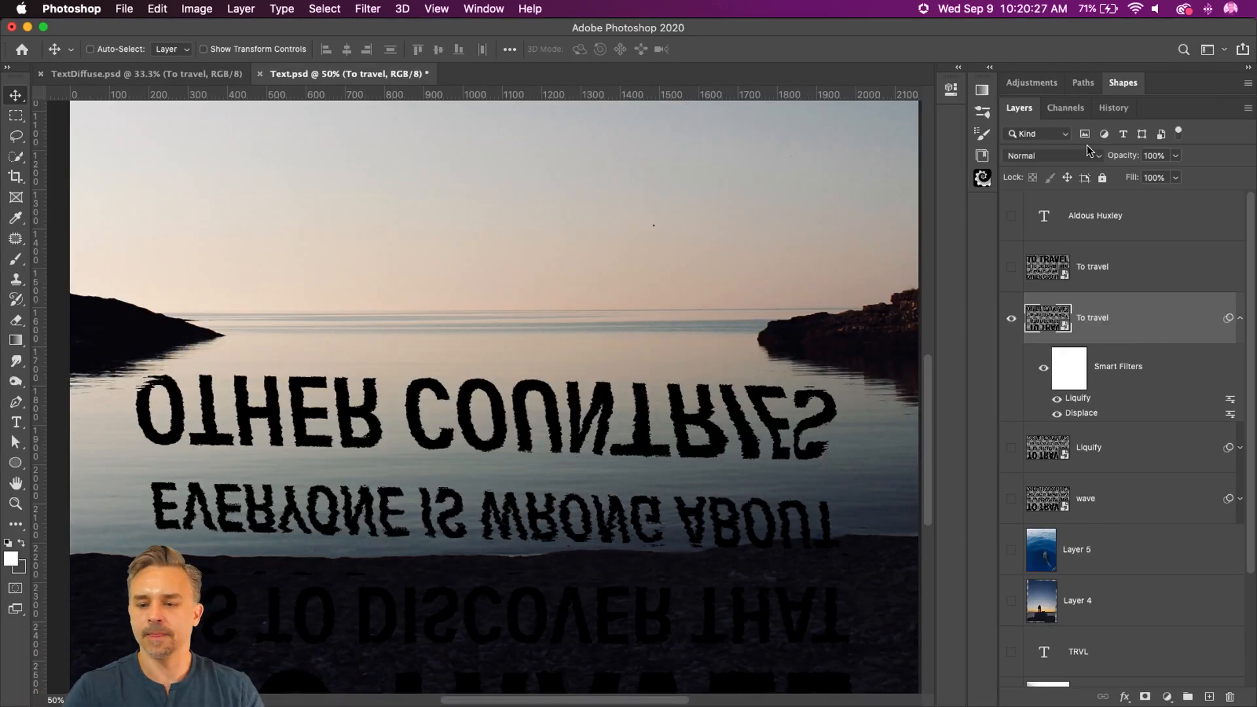
# Step: Set the reflection's blend mode to Overlay, and show the Aldous Huxley and upright To travel layers
pyautogui.click(1084, 155)
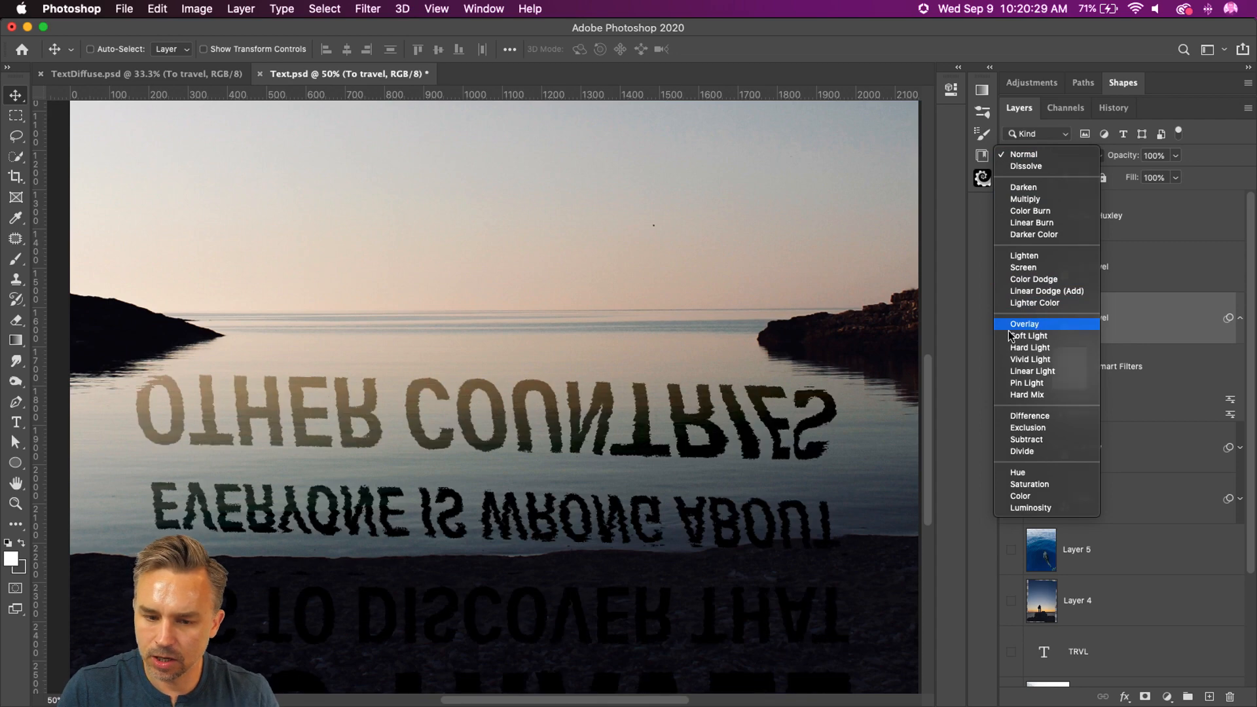
pyautogui.click(1023, 320)
pyautogui.click(1012, 216)
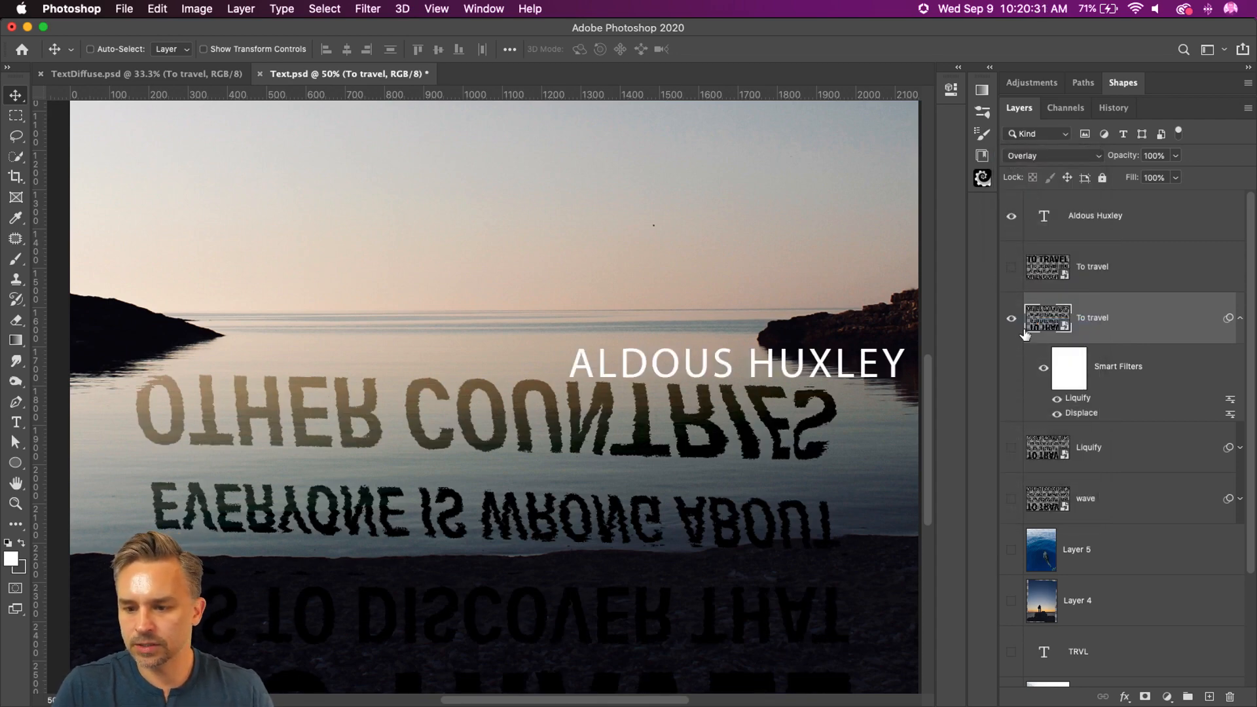
pyautogui.click(1012, 267)
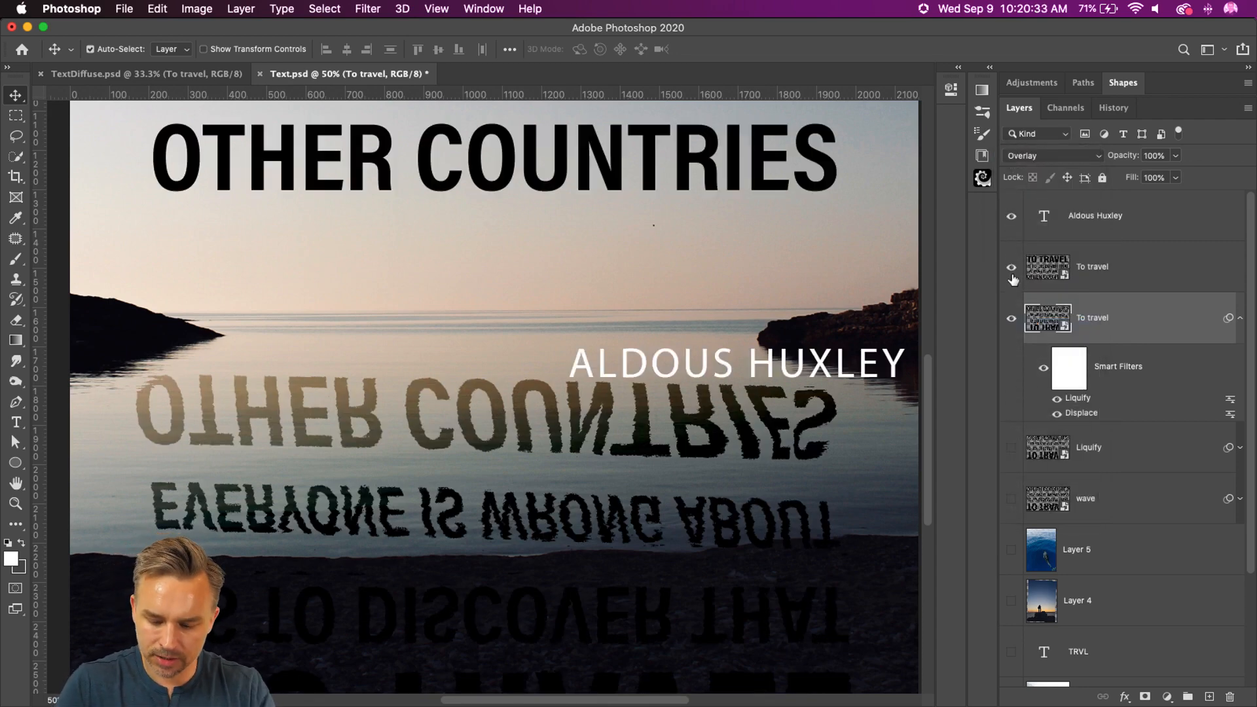
pyautogui.press('super+0')
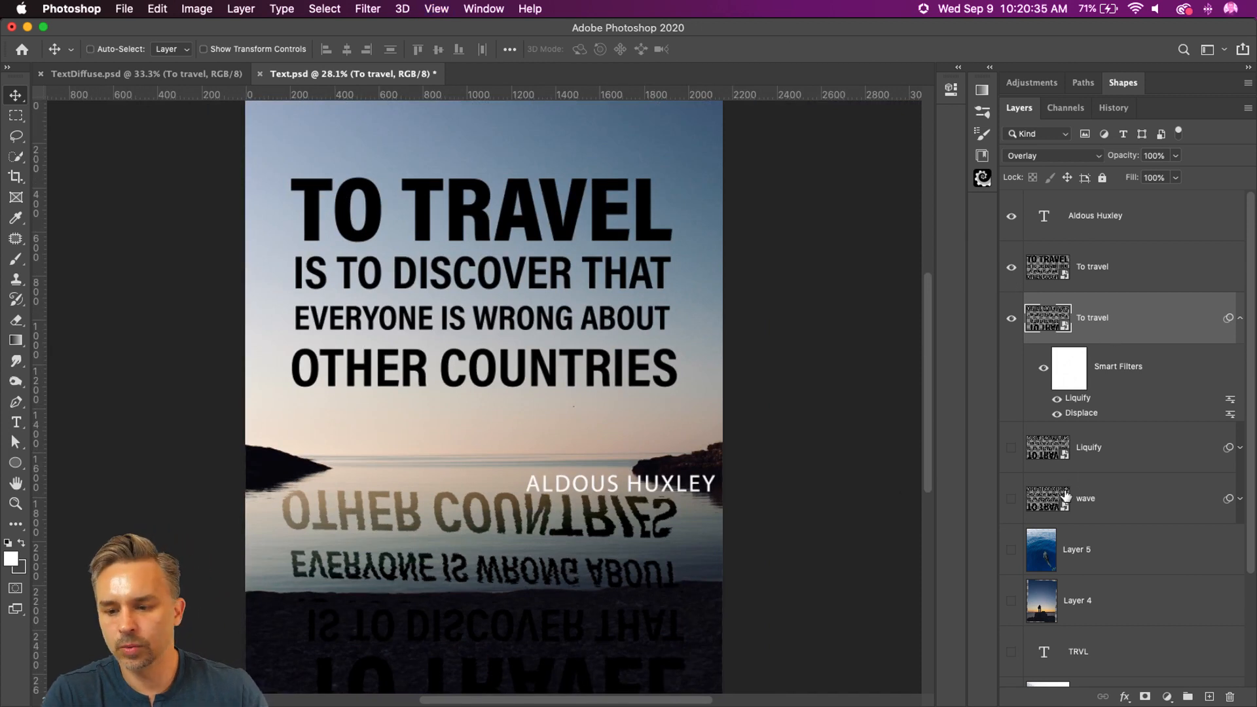
# Step: Rename the reflected quote layer as Displace and collapse its smart filter list
pyautogui.doubleClick(1091, 319)
pyautogui.write('Displace')
pyautogui.press('Return')
pyautogui.click(1241, 320)
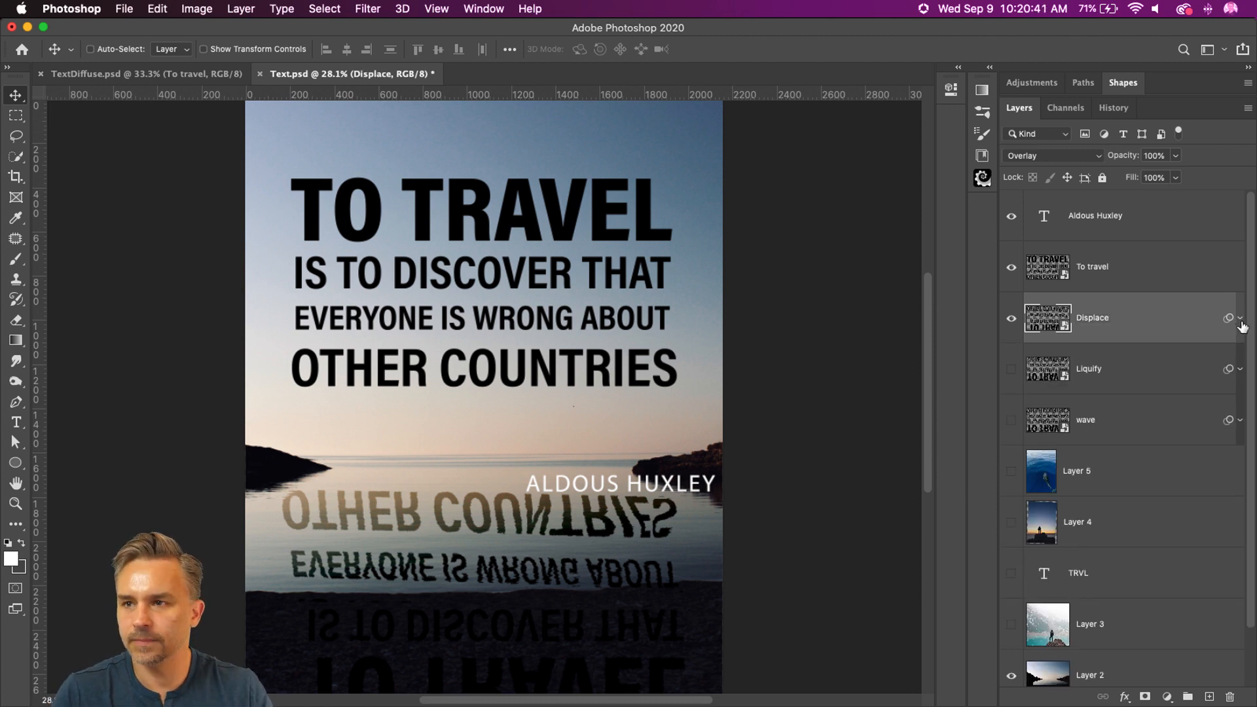
# Step: Move the Aldous Huxley text just below OTHER COUNTRIES, lining up its end with the end of the quote
pyautogui.click(1153, 222)
pyautogui.moveTo(469, 427); pyautogui.dragTo(431, 348)
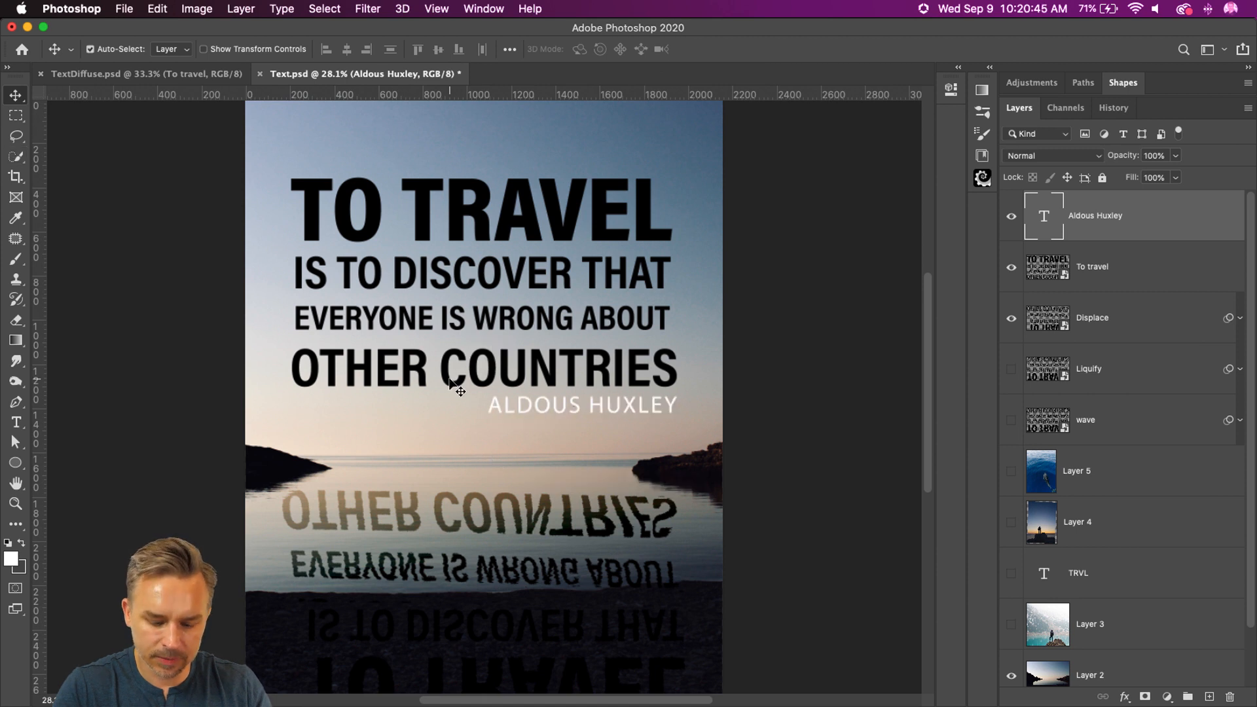
# Step: Scale down the Aldous Huxley text and nudge it up beneath the end of OTHER COUNTRIES
pyautogui.hotkey('ctrl', 't')
pyautogui.moveTo(488, 393); pyautogui.dragTo(535, 473)
pyautogui.press('Return')
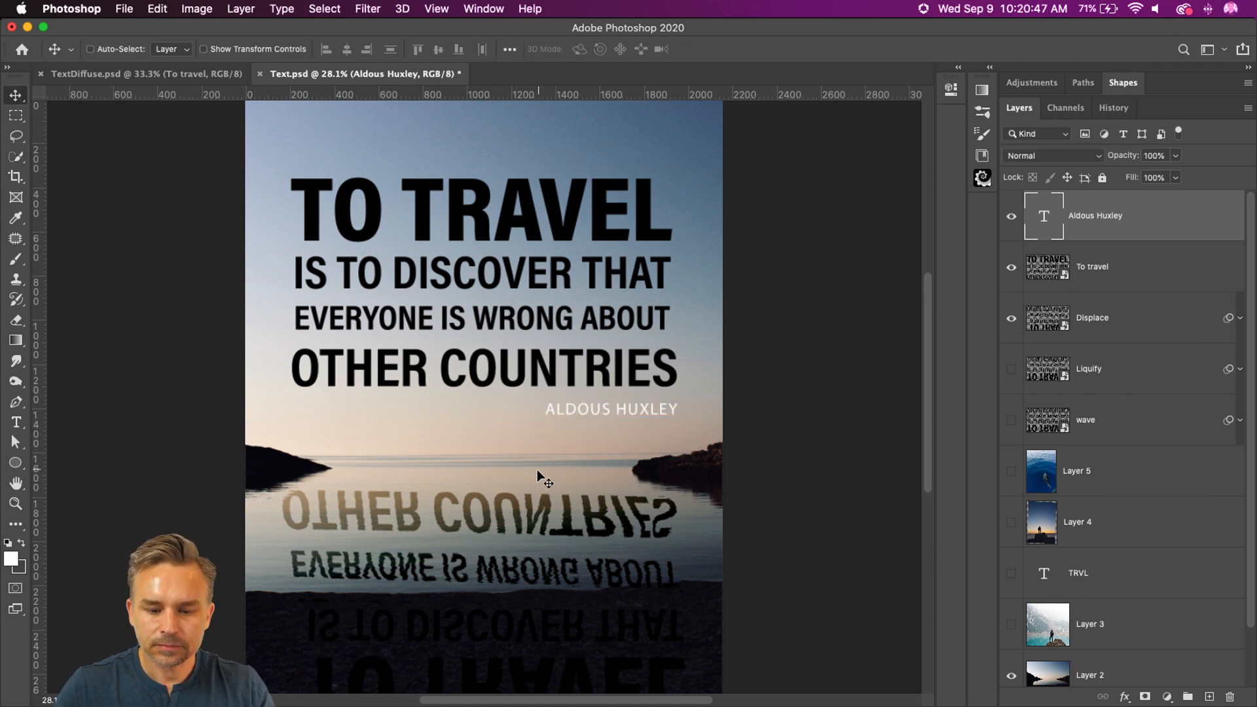
pyautogui.moveTo(573, 413); pyautogui.dragTo(571, 406)
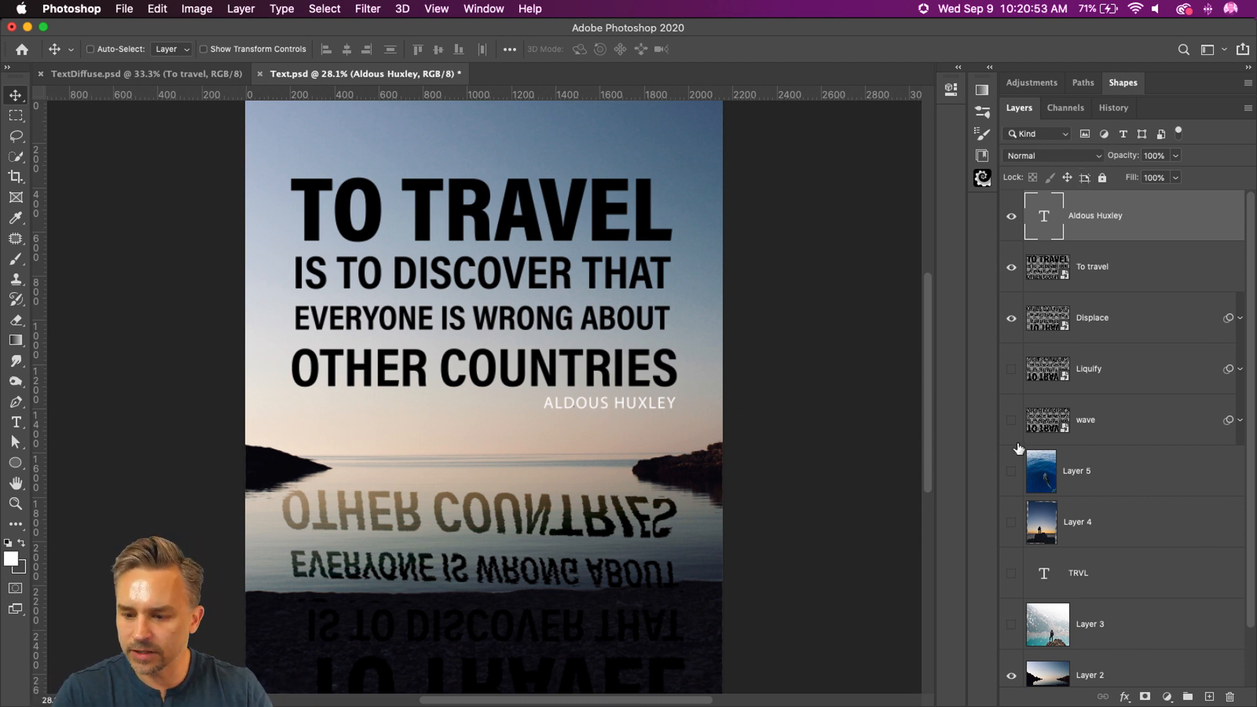
# Step: Show the dolphin photo on Layer 5, hide the Displace reflection, and move the photo across to cover the canvas
pyautogui.click(1012, 470)
pyautogui.click(1042, 471)
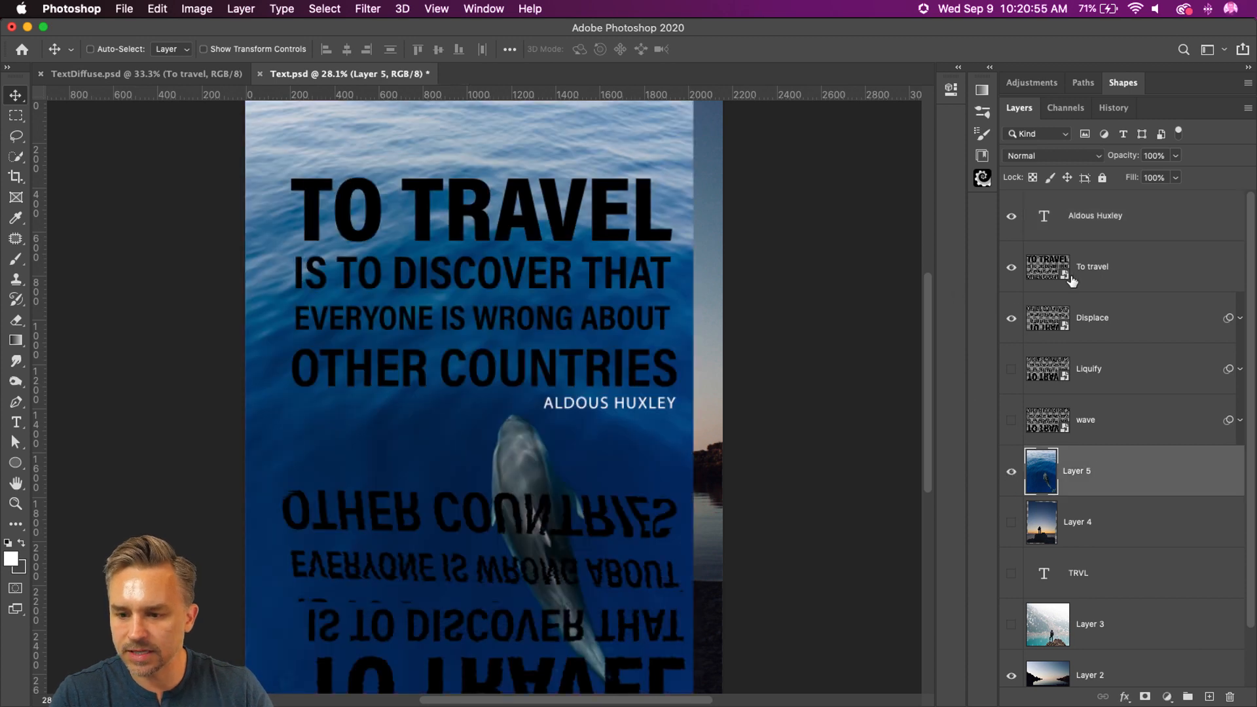
pyautogui.click(1083, 275)
pyautogui.click(1011, 318)
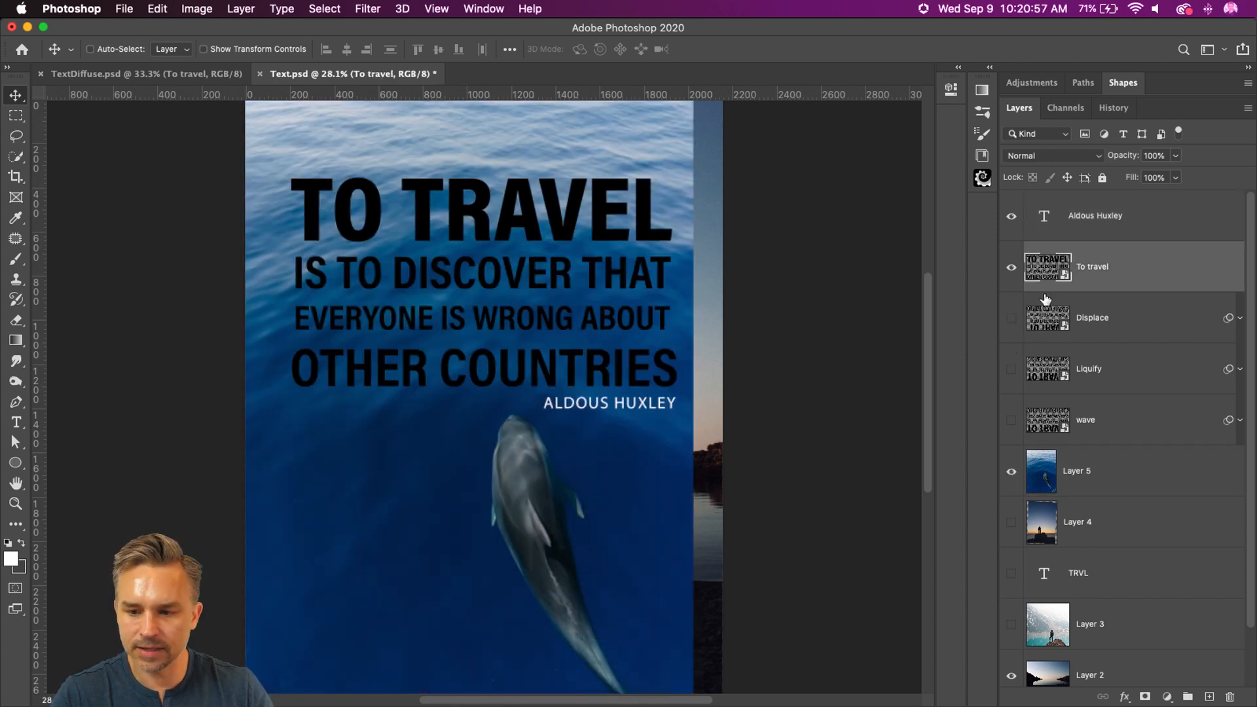
pyautogui.click(1074, 477)
pyautogui.moveTo(341, 547); pyautogui.dragTo(373, 537)
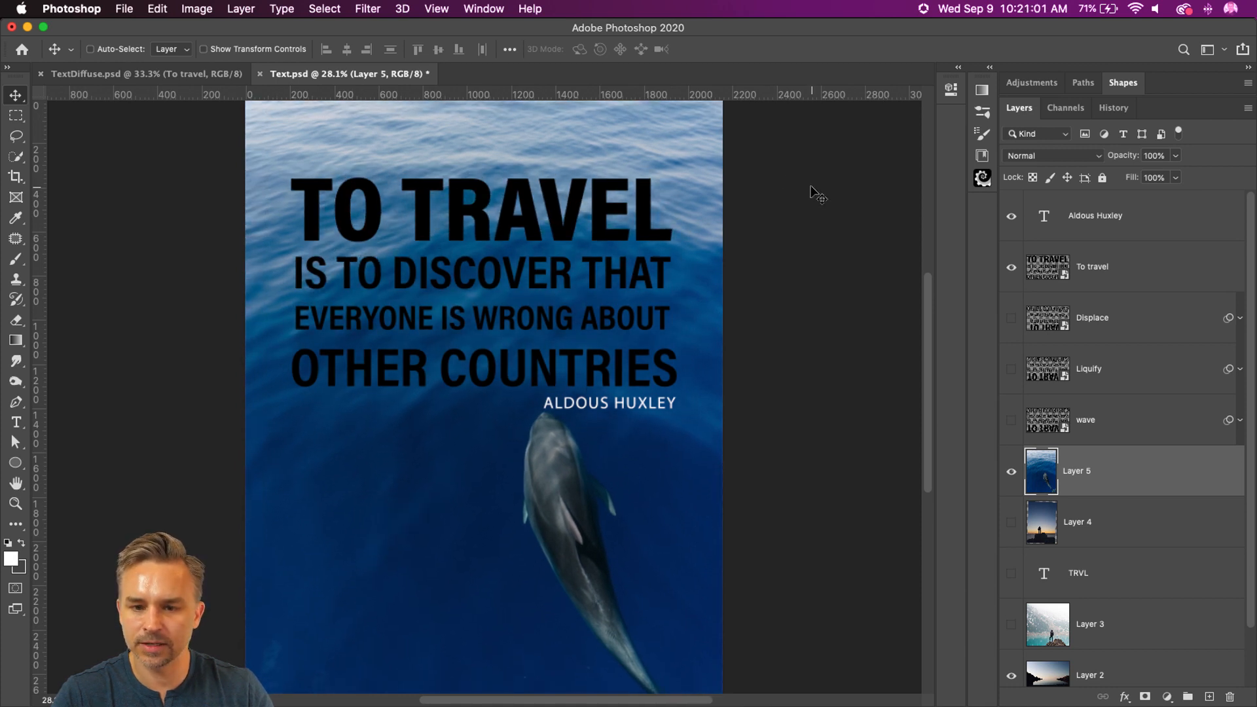
pyautogui.press('super+minus')
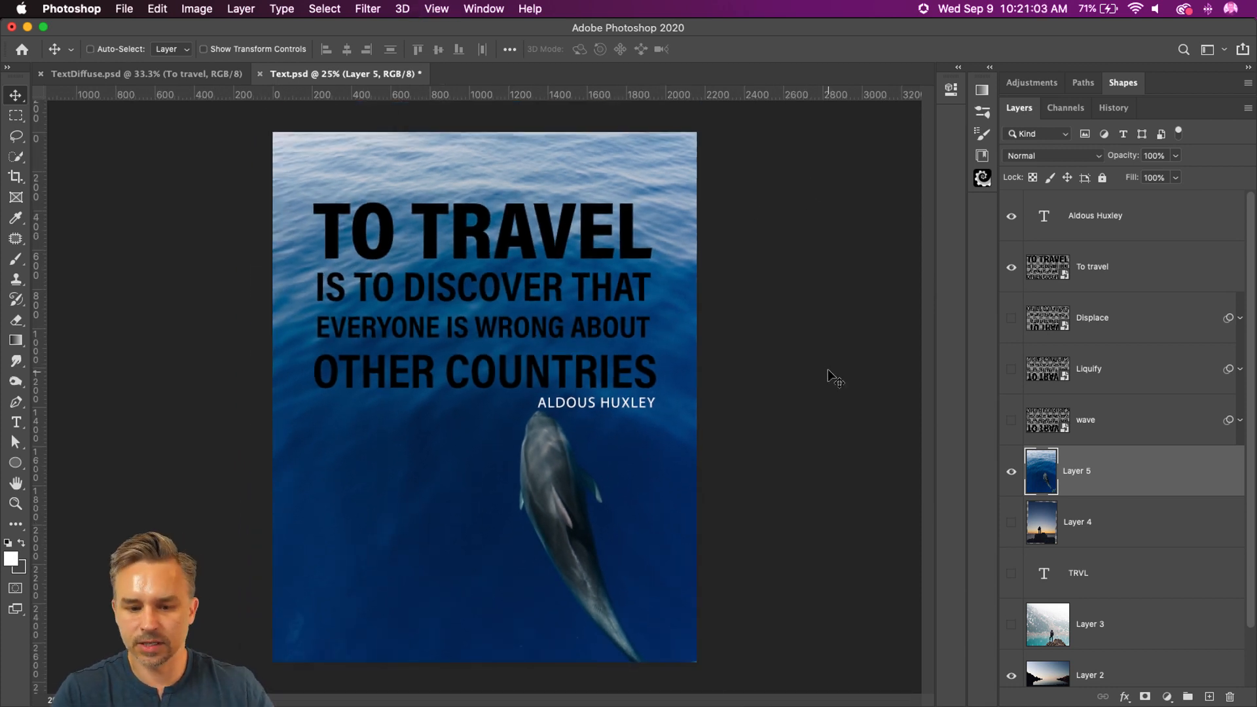
# Step: Add a Color Overlay effect to the To travel layer and set its color to white
pyautogui.click(1115, 270)
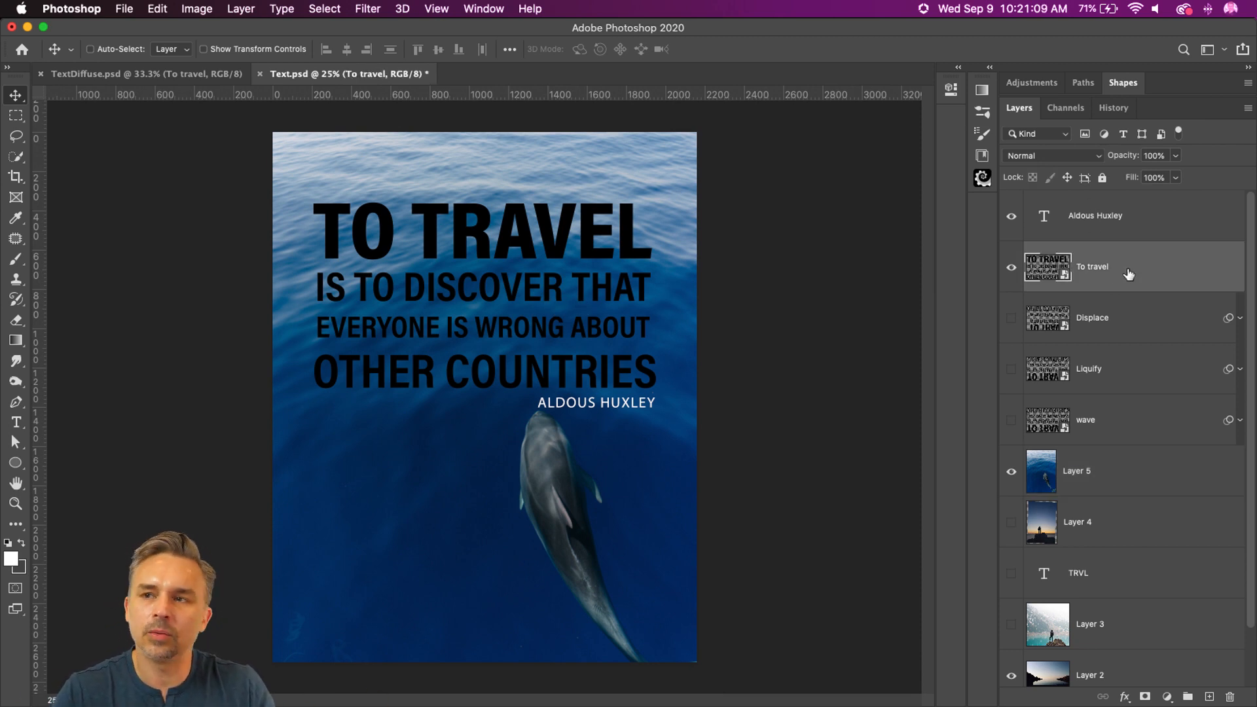
pyautogui.doubleClick(1126, 269)
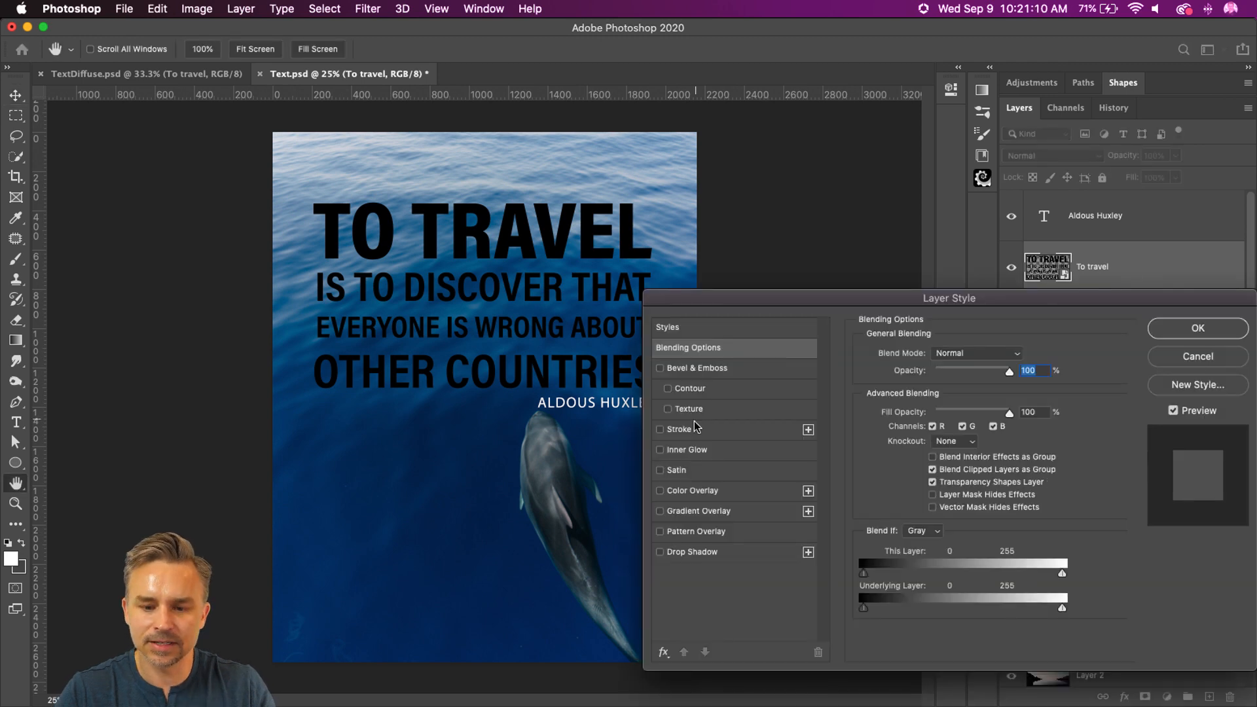
pyautogui.click(660, 490)
pyautogui.click(685, 493)
pyautogui.click(1015, 357)
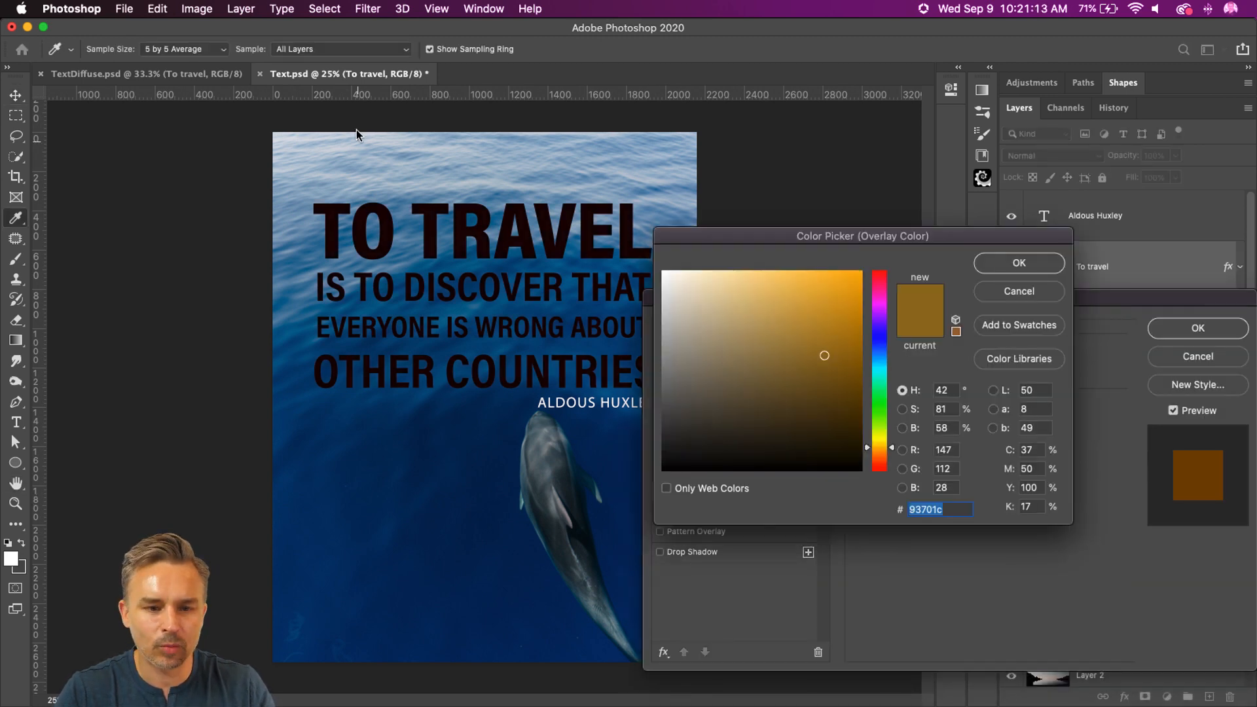
pyautogui.click(355, 151)
pyautogui.moveTo(794, 354); pyautogui.dragTo(628, 199)
pyautogui.press('Return')
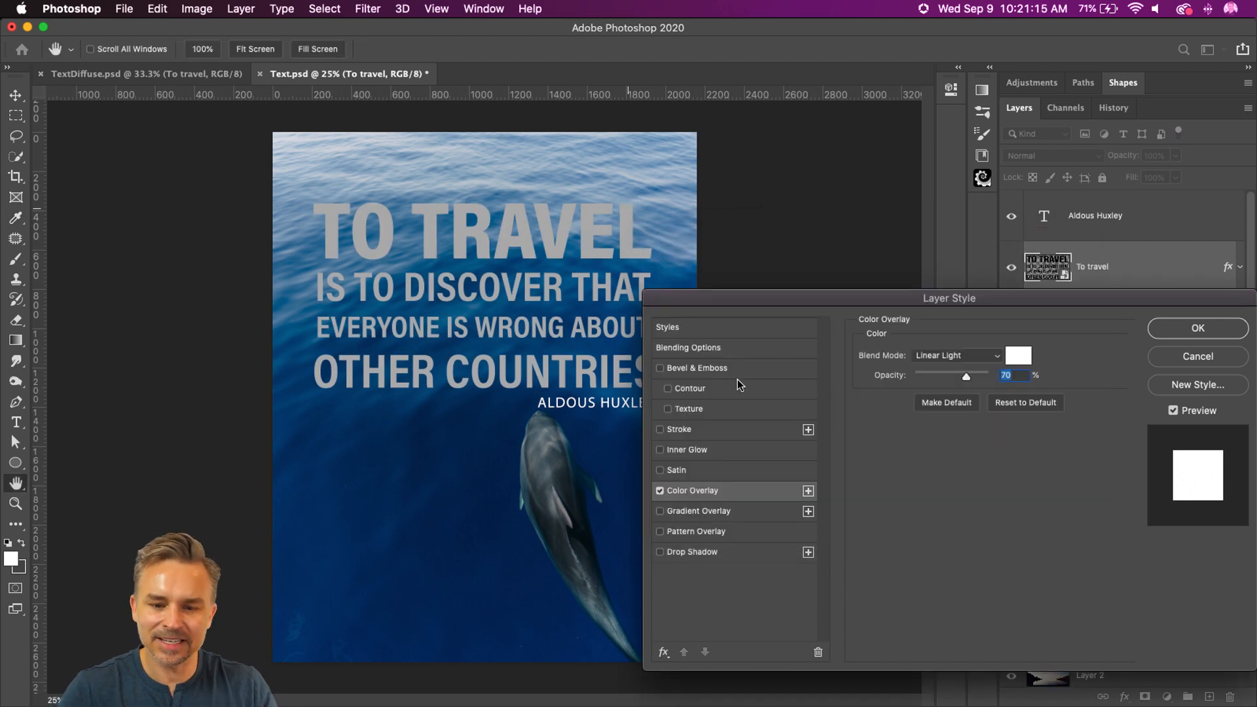
# Step: Set the To travel color overlay's blend mode to Normal and raise its opacity to the maximum
pyautogui.click(957, 358)
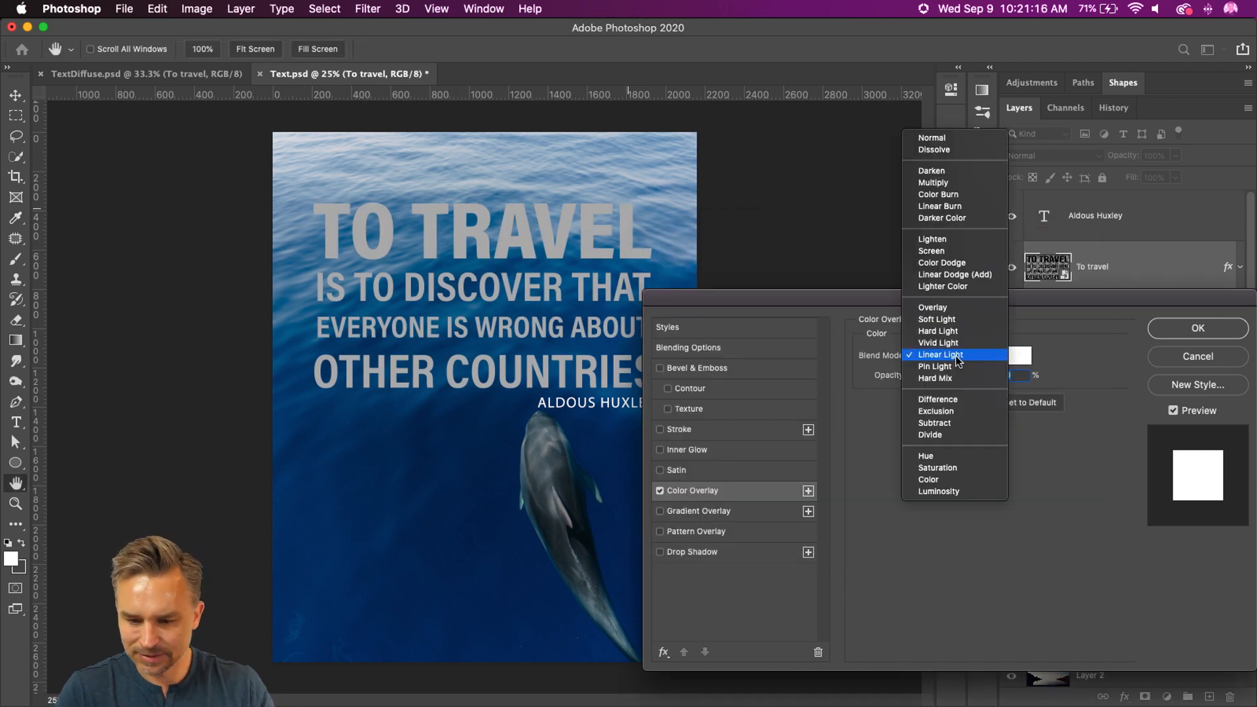
pyautogui.click(943, 137)
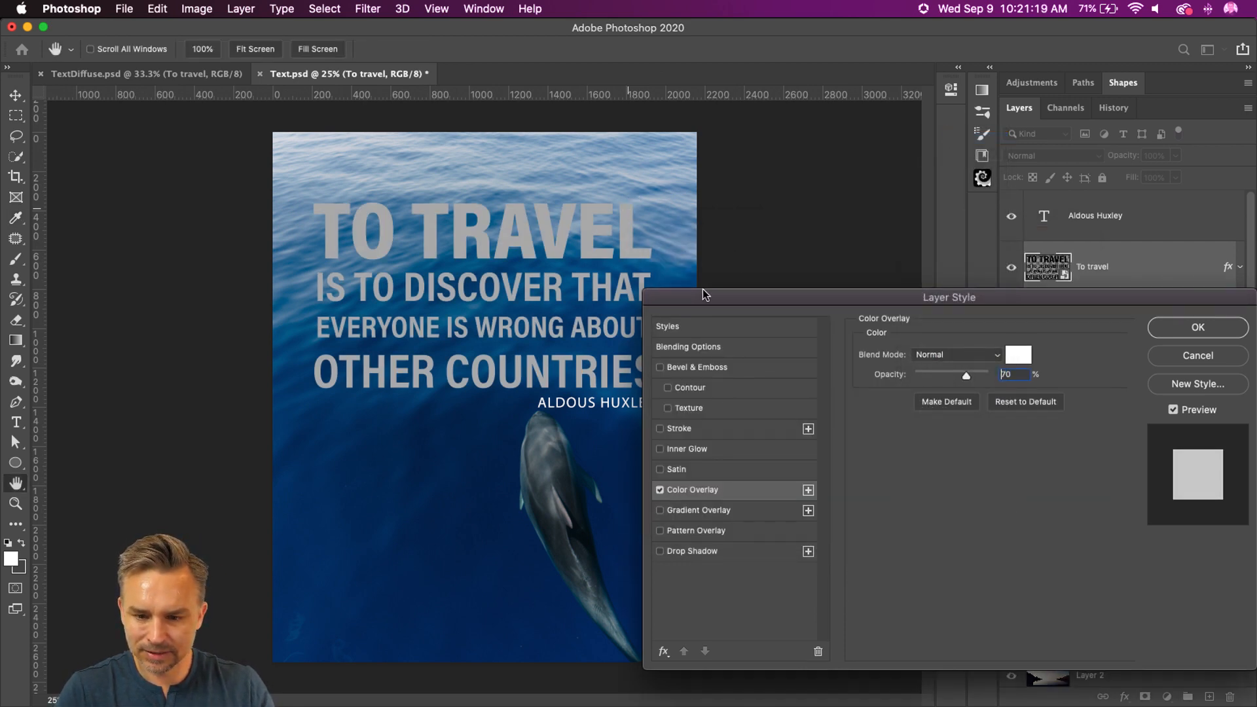
pyautogui.moveTo(706, 292); pyautogui.dragTo(496, 279)
pyautogui.click(966, 316)
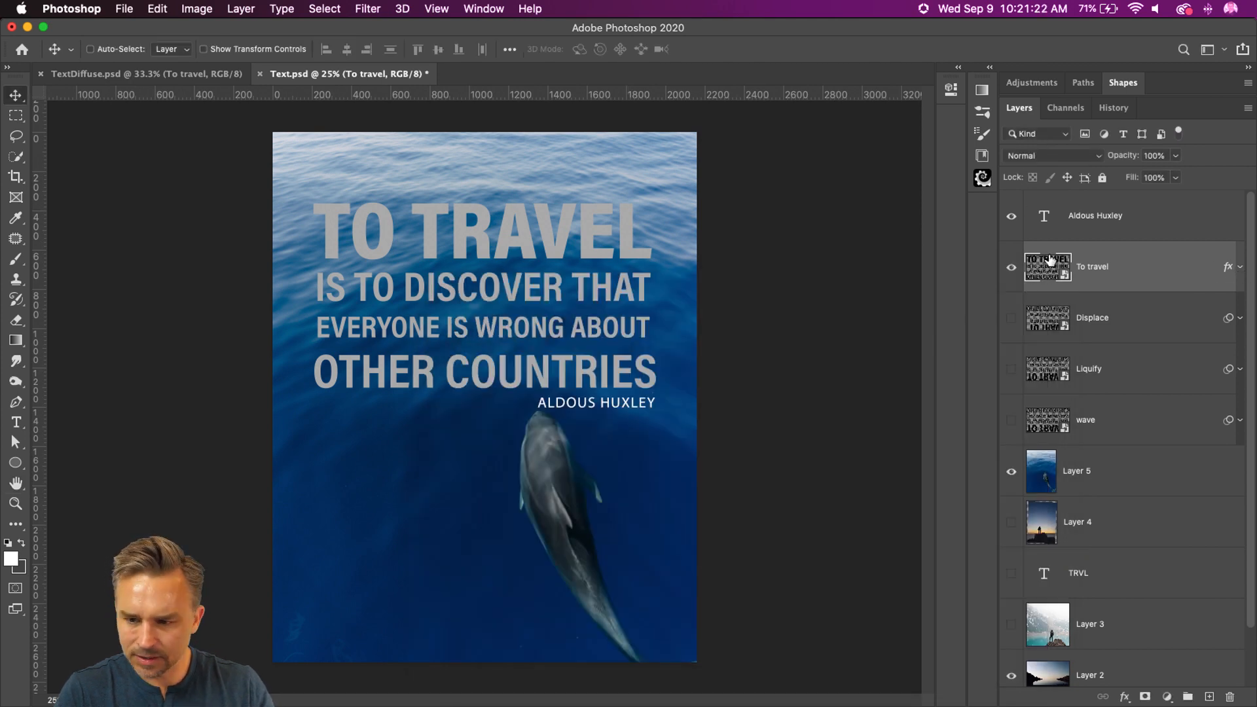
pyautogui.click(1239, 266)
pyautogui.doubleClick(1089, 314)
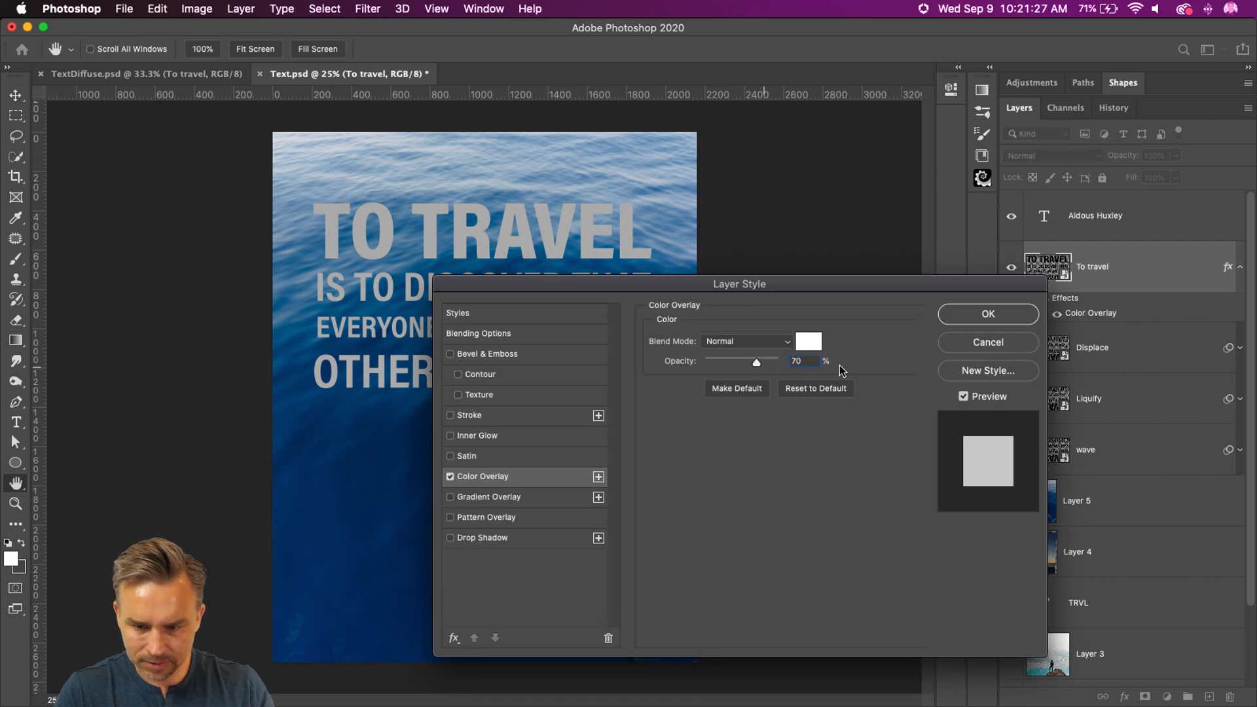
pyautogui.moveTo(755, 364); pyautogui.dragTo(784, 362)
pyautogui.click(1002, 320)
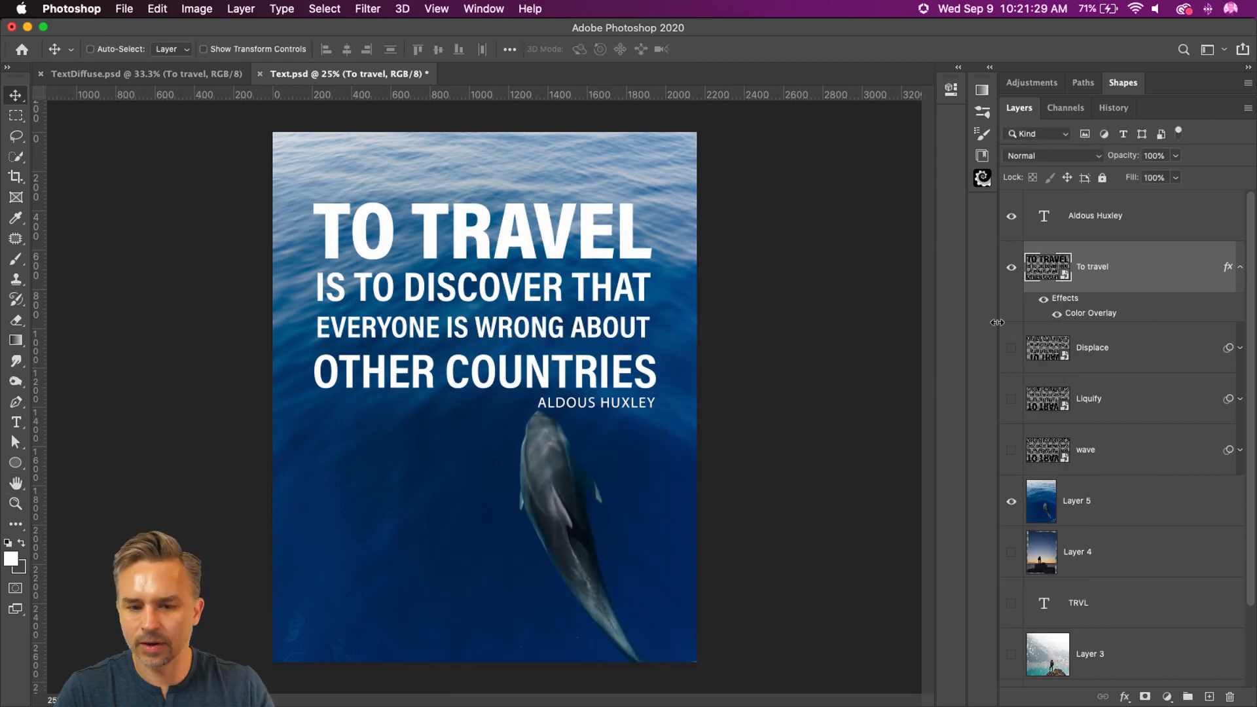
# Step: Hide the To travel and Aldous Huxley layers so only the dolphin photo shows, and save Text.psd
pyautogui.click(1011, 269)
pyautogui.click(1012, 217)
pyautogui.click(1012, 218)
pyautogui.click(1013, 218)
pyautogui.press('super+s')
# Step: Save the document under a new name as Dolphin.psd on the Desktop, in Photoshop format with layers
pyautogui.click(125, 9)
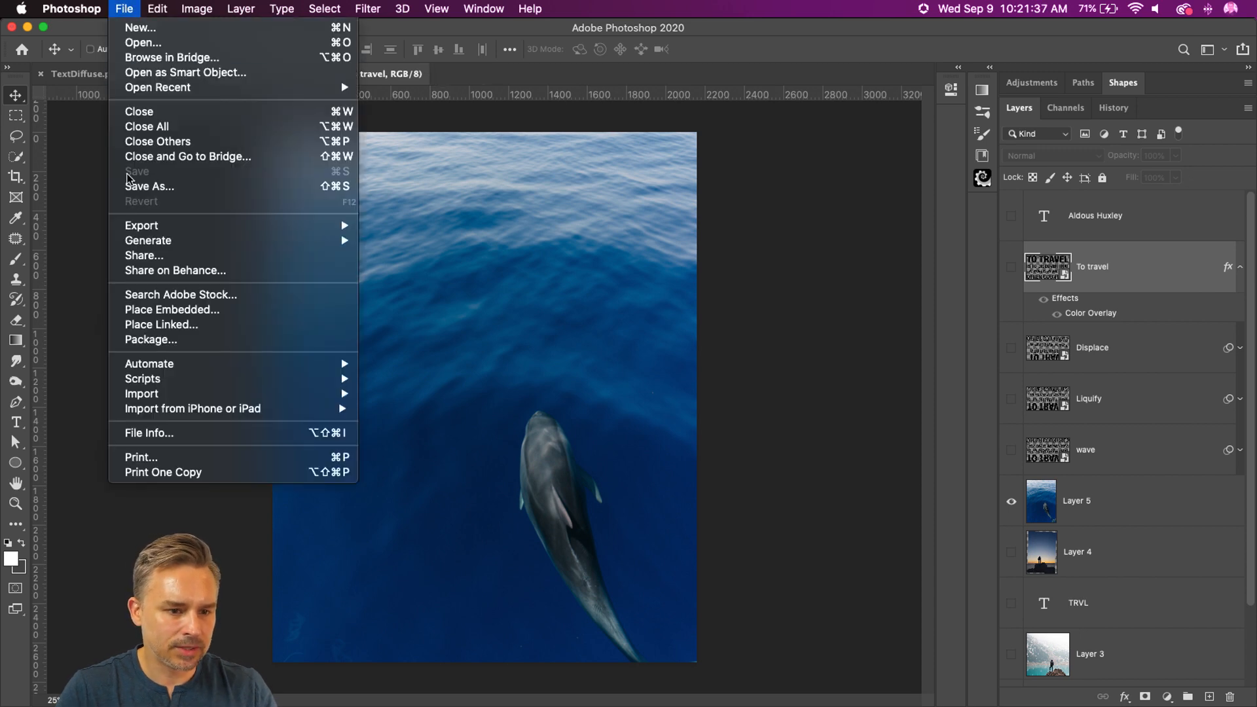
pyautogui.click(141, 186)
pyautogui.click(744, 491)
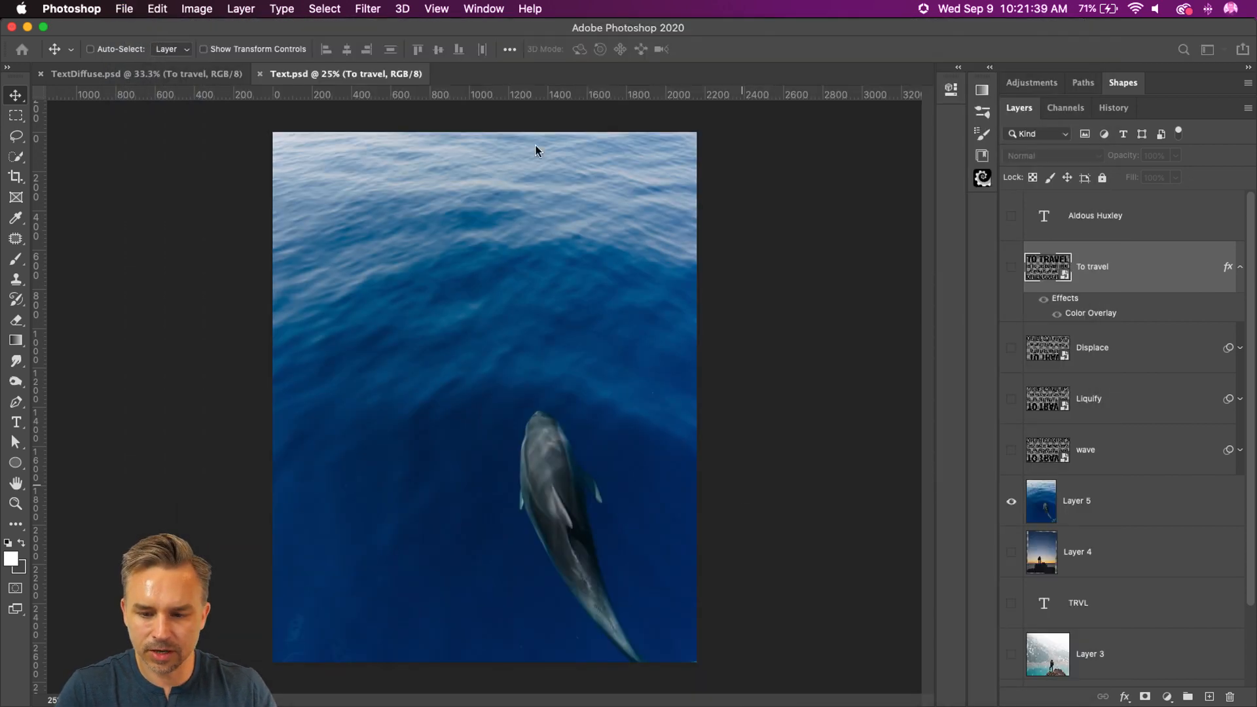
pyautogui.click(580, 83)
pyautogui.doubleClick(574, 76)
pyautogui.write('Dolphin')
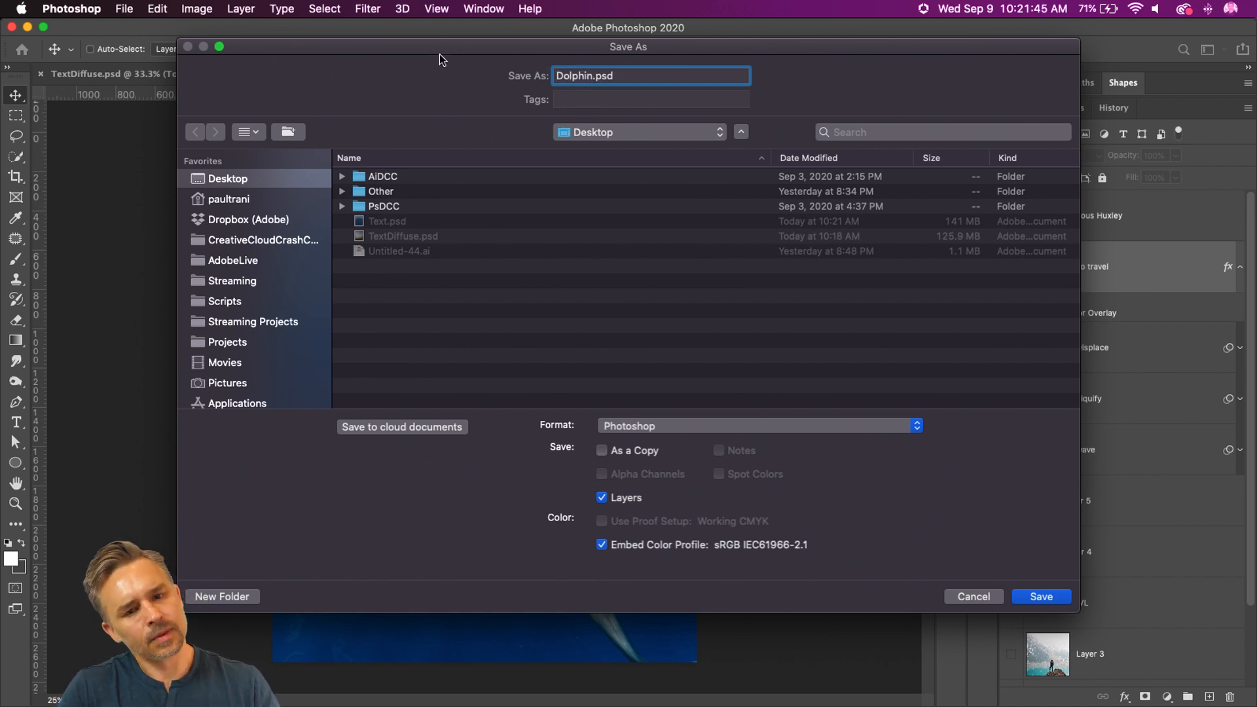
pyautogui.press('Return')
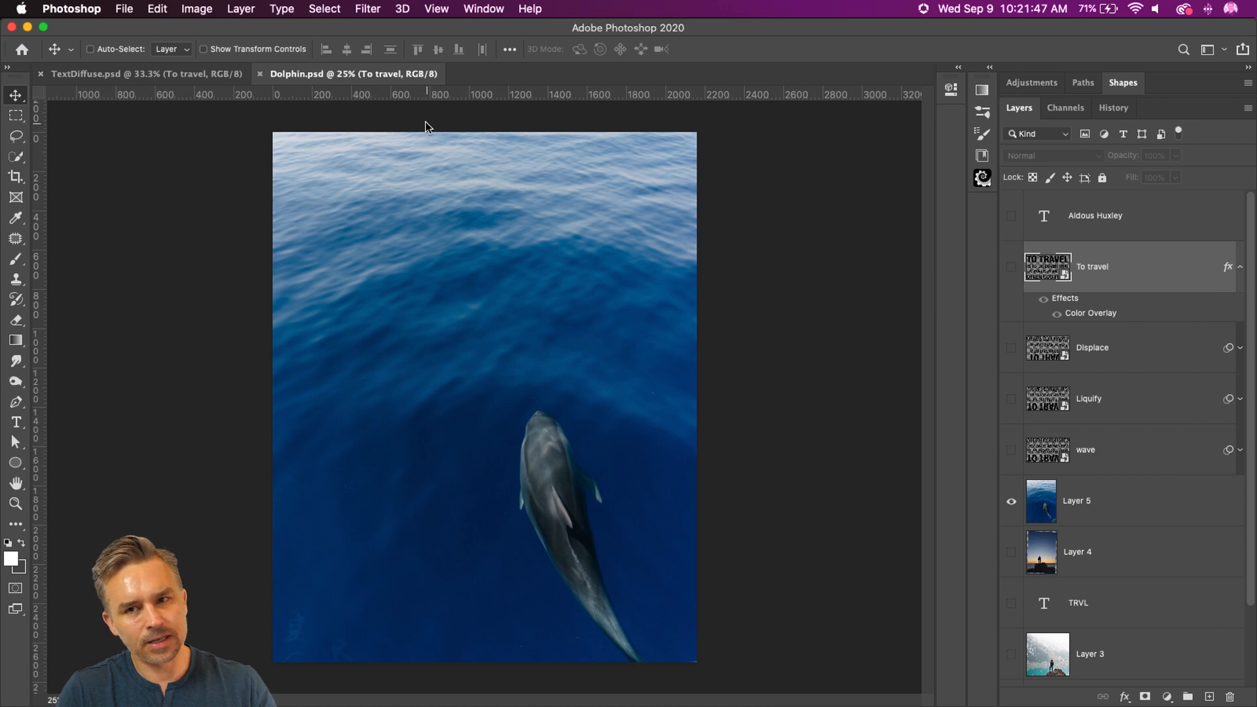
# Step: Show the To travel quote and apply the Displace filter at scale 50 horizontally and vertically, with Stretch To Fit and Repeat Edge Pixels
pyautogui.click(1012, 268)
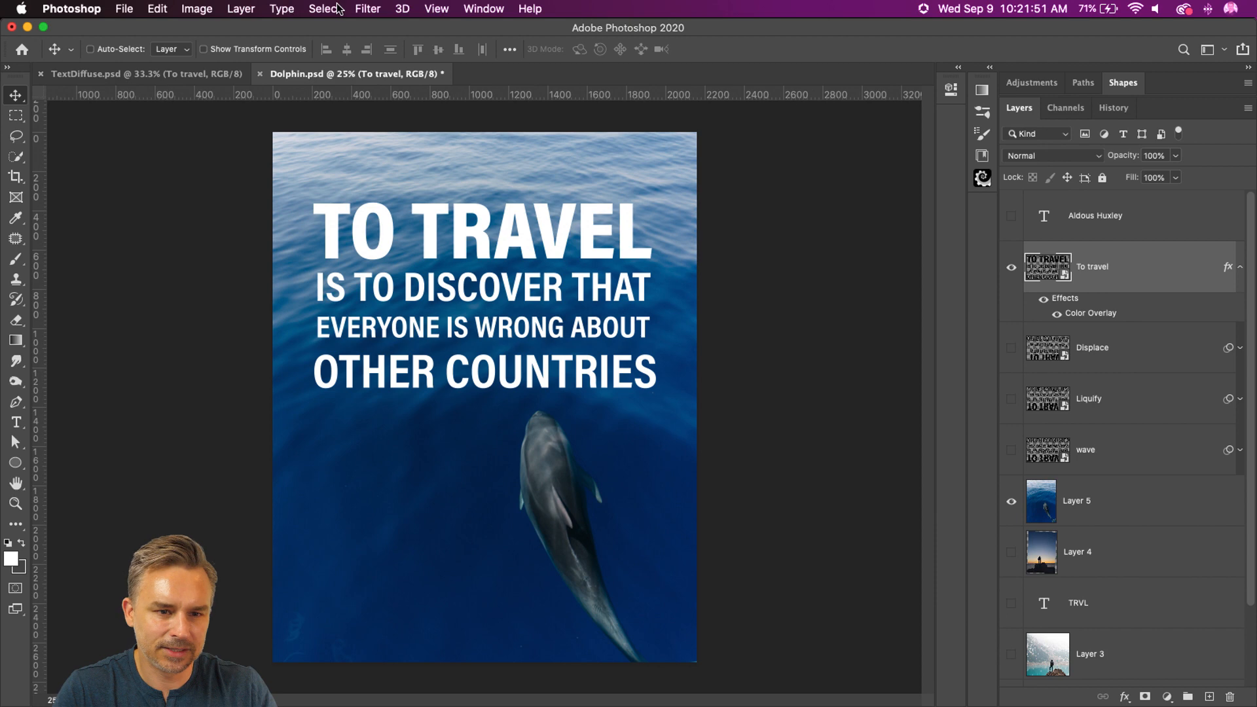
pyautogui.click(365, 9)
pyautogui.moveTo(424, 221)
pyautogui.click(629, 225)
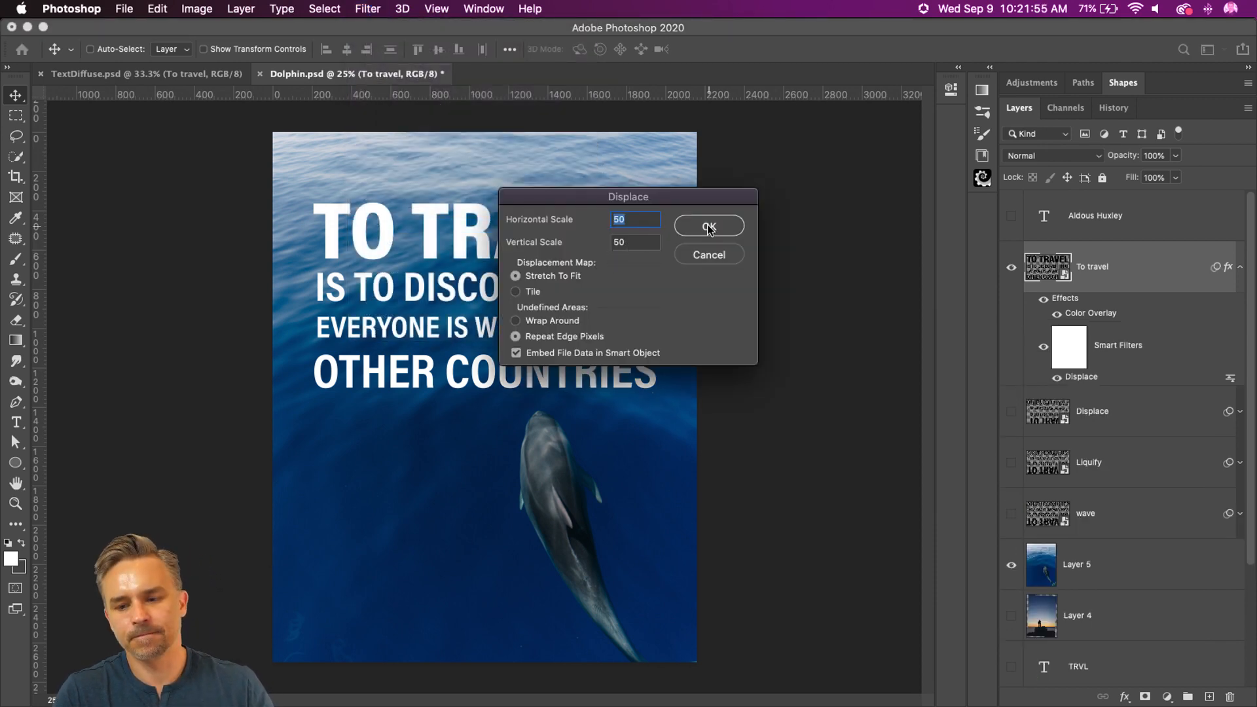
pyautogui.click(709, 226)
pyautogui.doubleClick(660, 139)
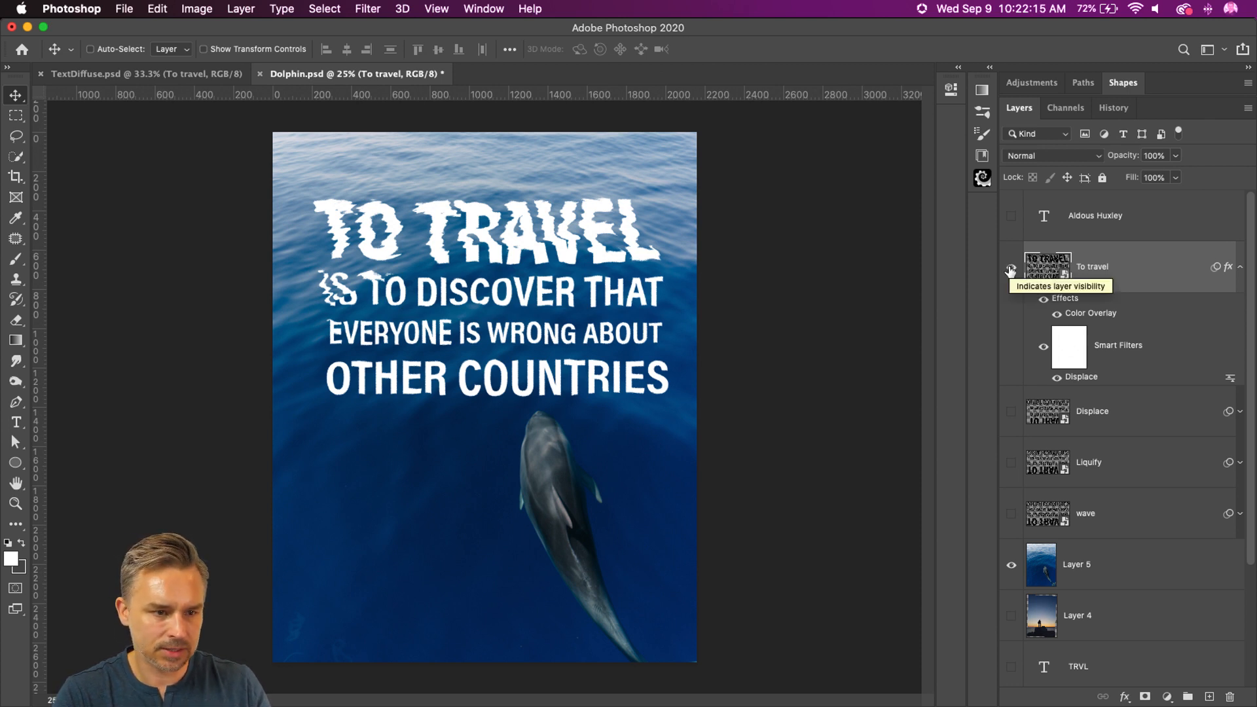
# Step: Save the displaced quote version as Text2.psd on the Desktop
pyautogui.click(123, 8)
pyautogui.click(123, 8)
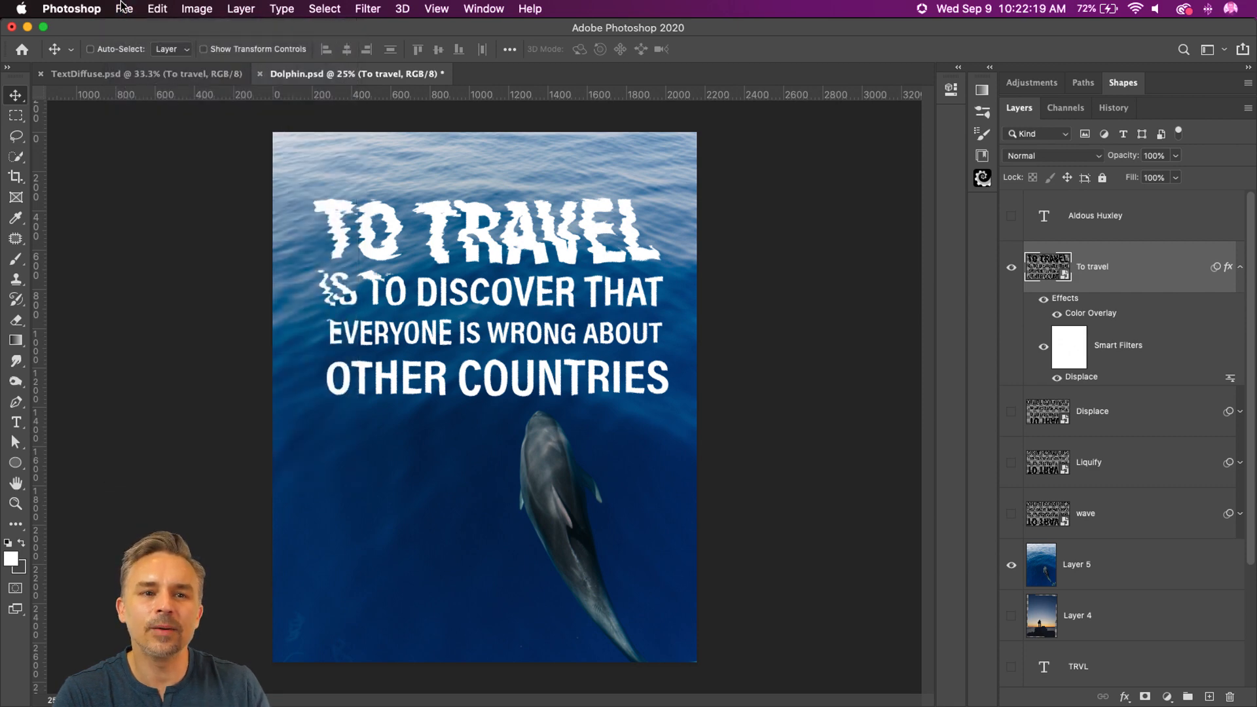
pyautogui.click(123, 8)
pyautogui.click(123, 8)
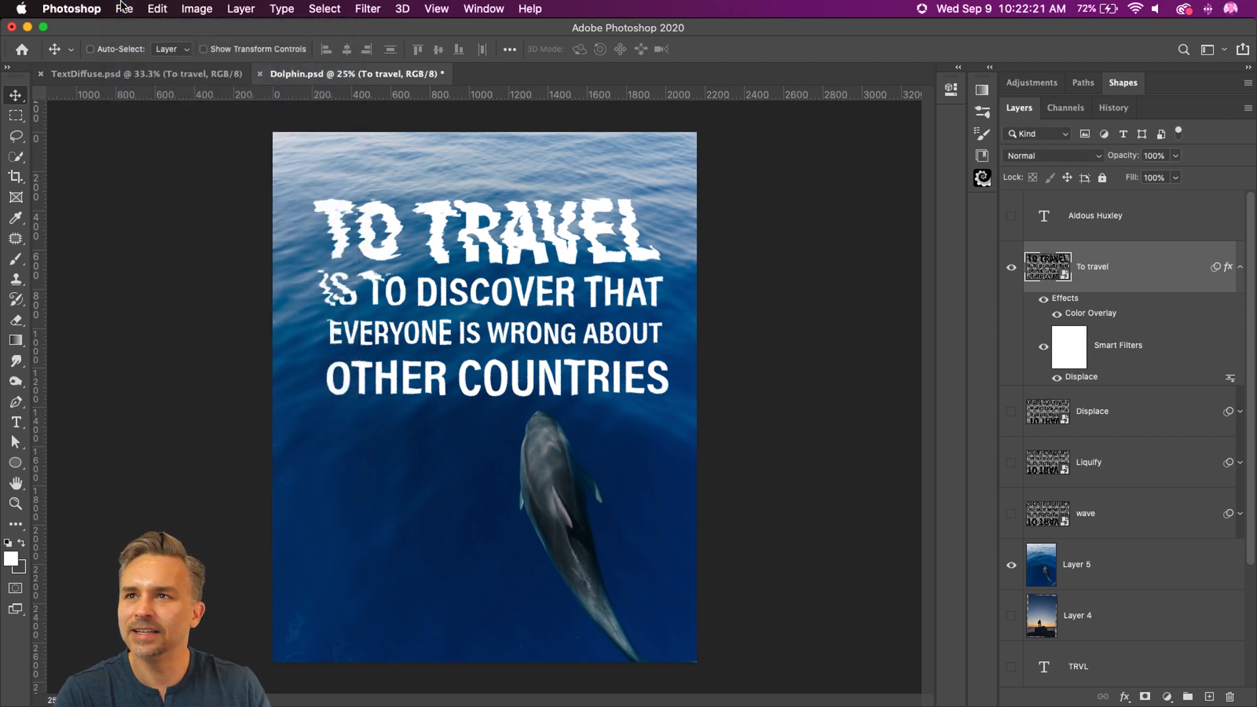
pyautogui.click(123, 8)
pyautogui.click(160, 184)
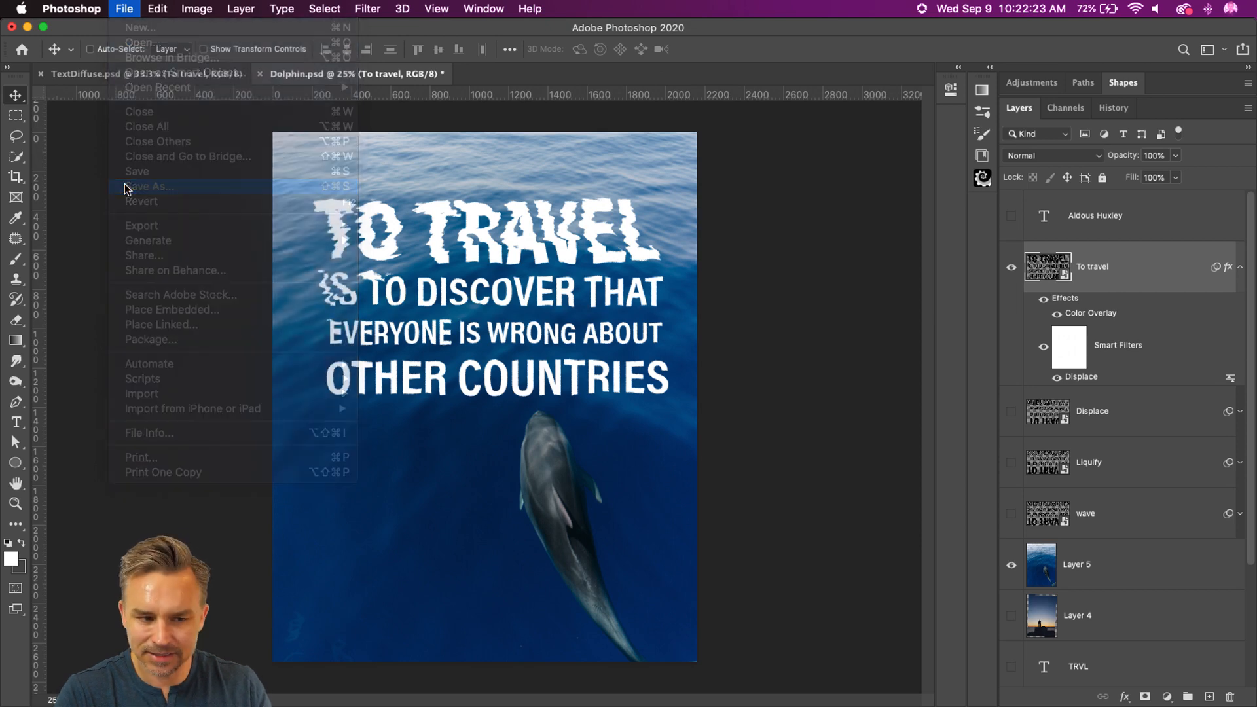
pyautogui.click(717, 498)
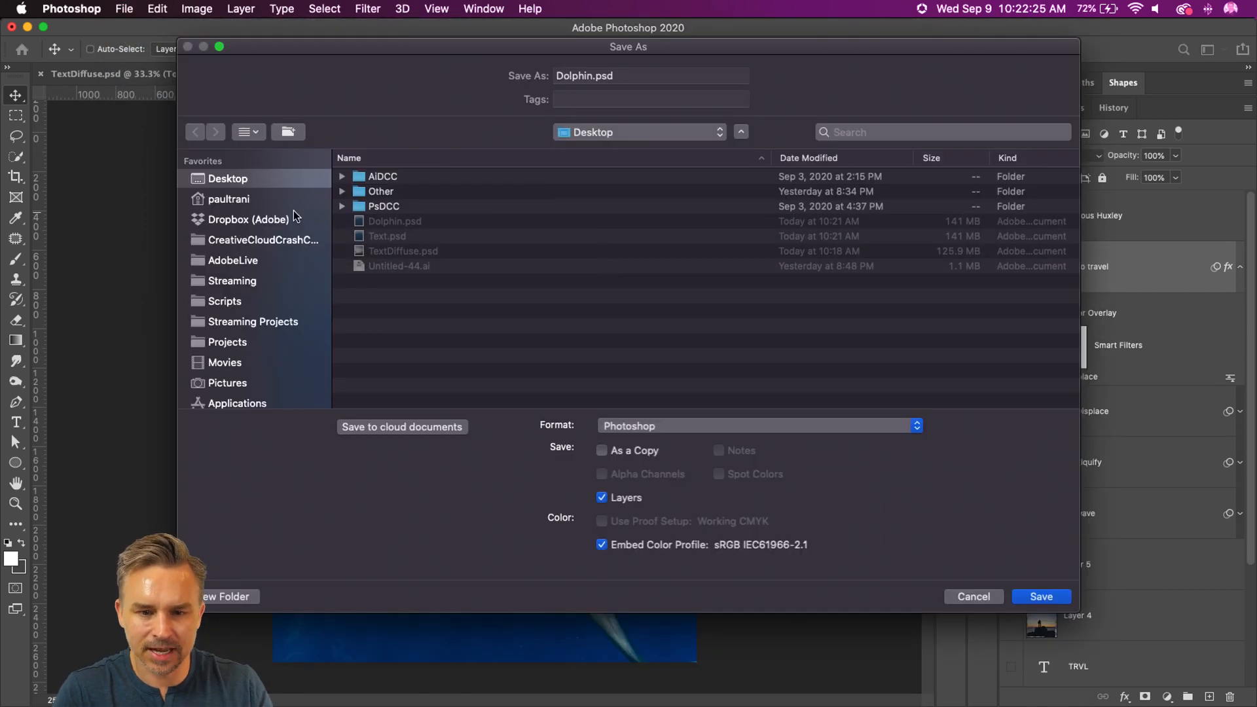
pyautogui.click(381, 230)
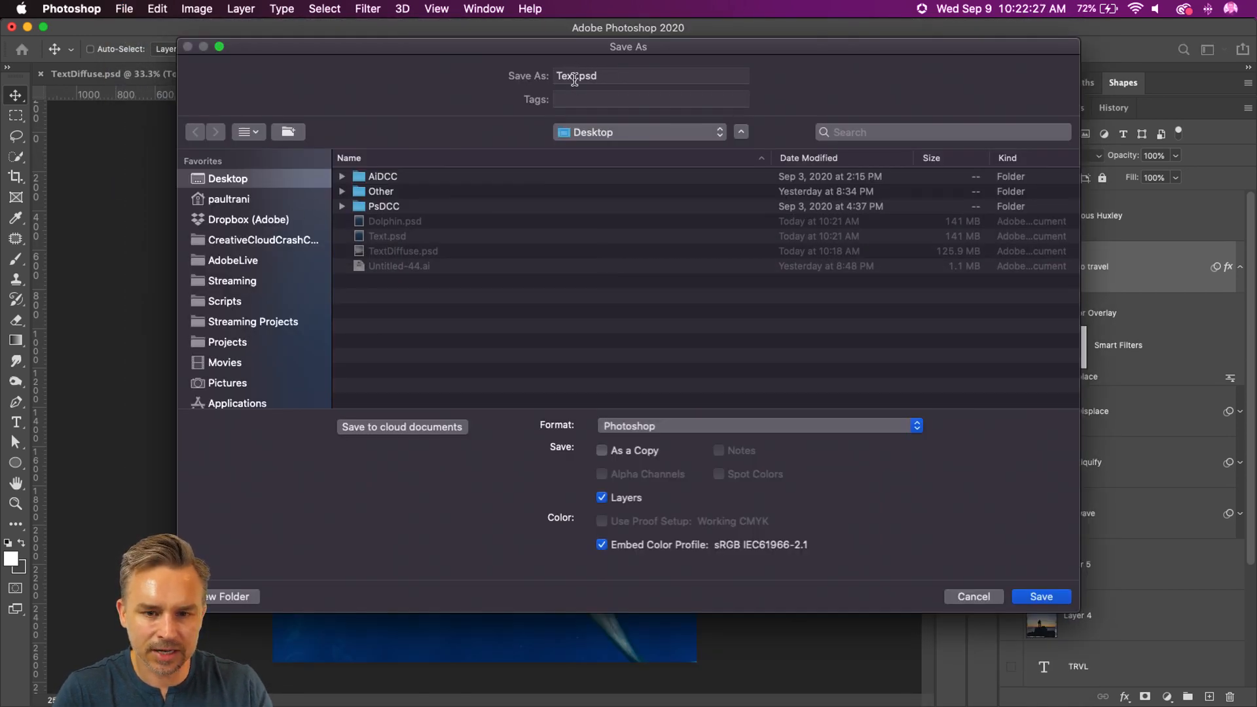
pyautogui.write('2')
pyautogui.press('Return')
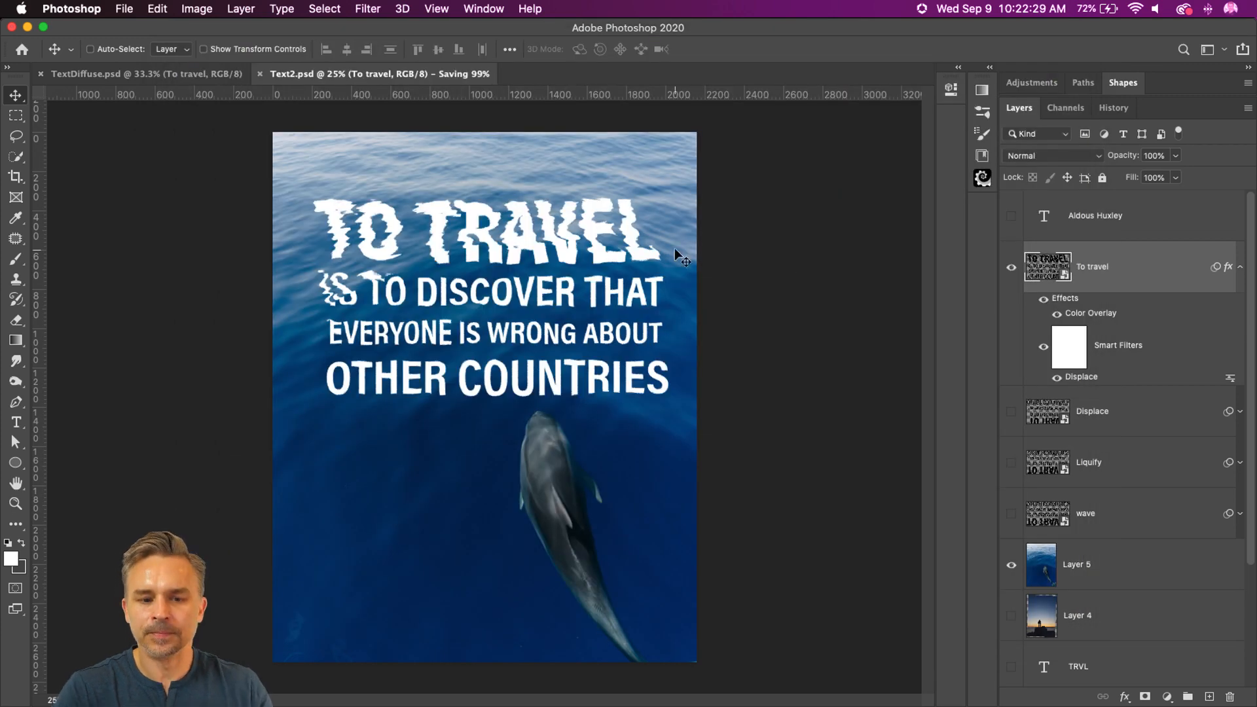
# Step: Reopen the recent file Dolphin.psd and toggle the To travel layer on and off again
pyautogui.click(124, 9)
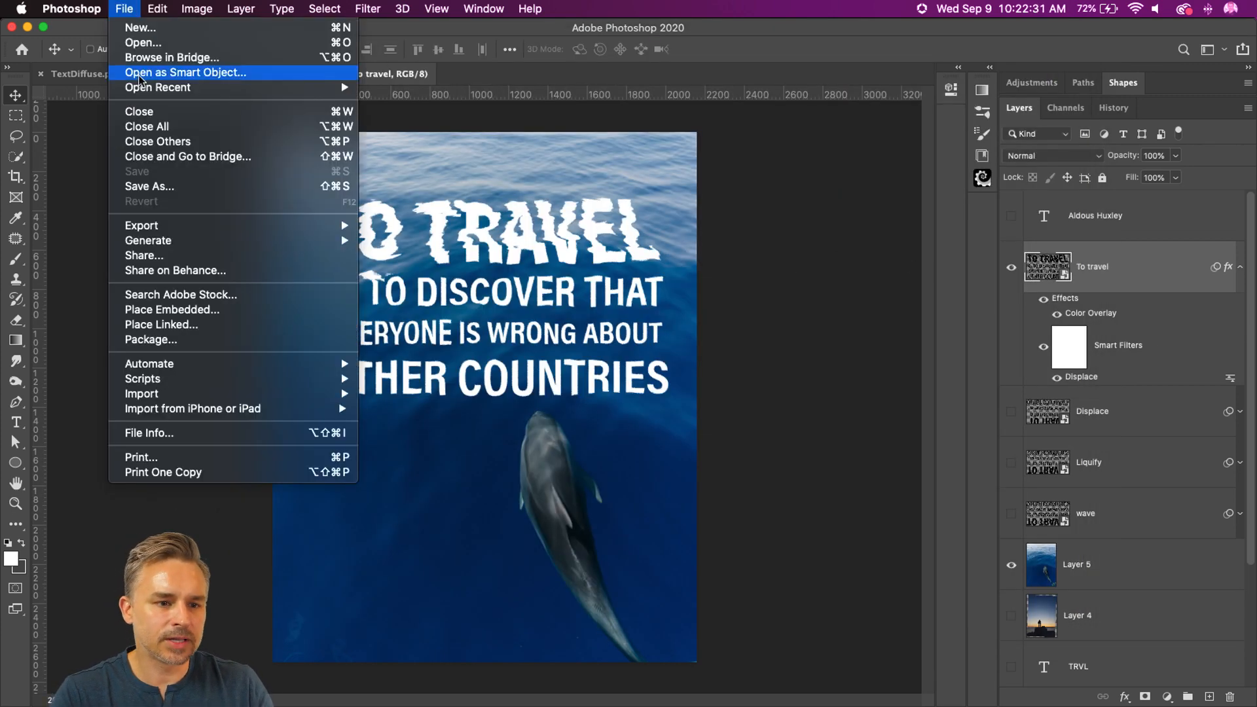
pyautogui.moveTo(143, 88)
pyautogui.click(464, 107)
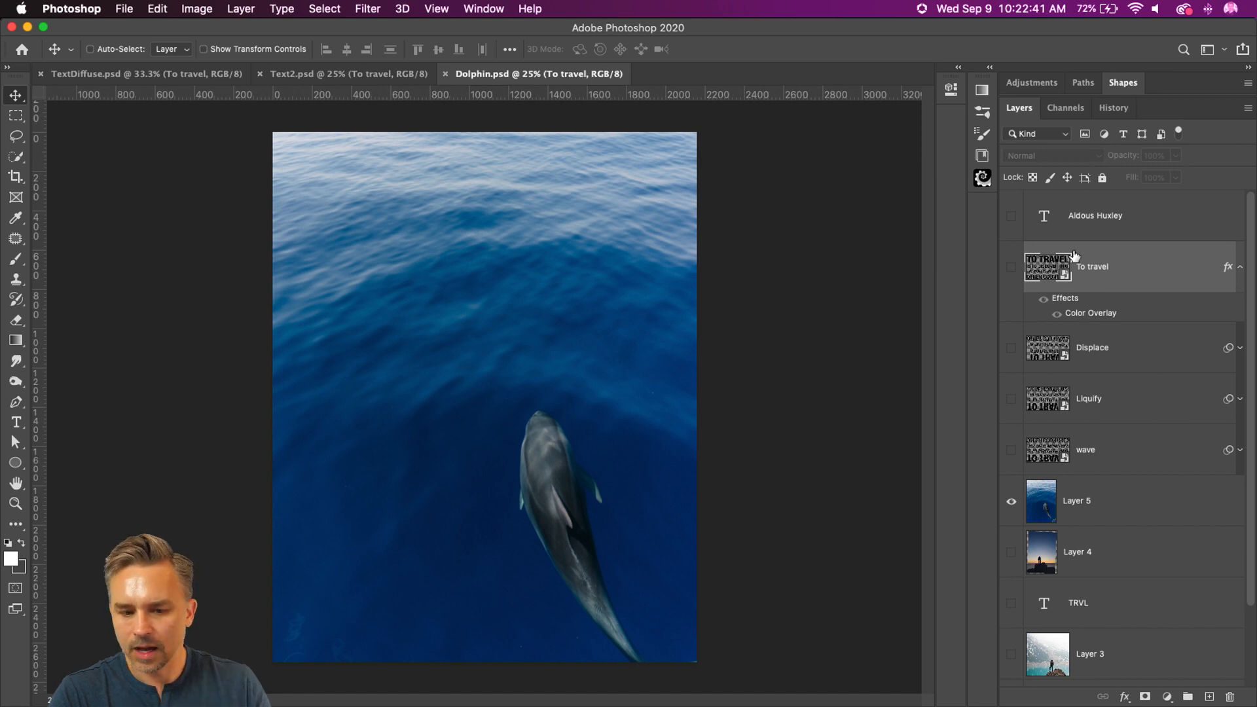
pyautogui.click(1011, 271)
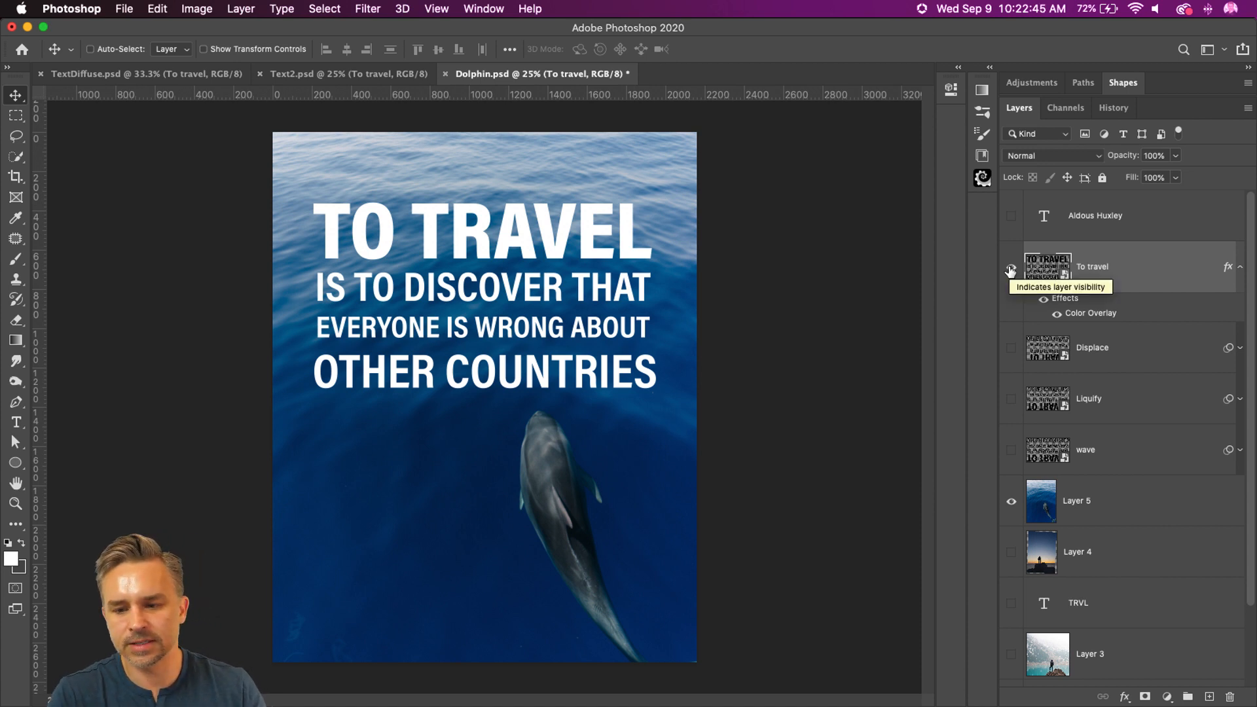
pyautogui.click(1011, 270)
# Step: Add a Black & White adjustment layer above the dolphin photo on Layer 5, and reselect the photo layer
pyautogui.click(1123, 493)
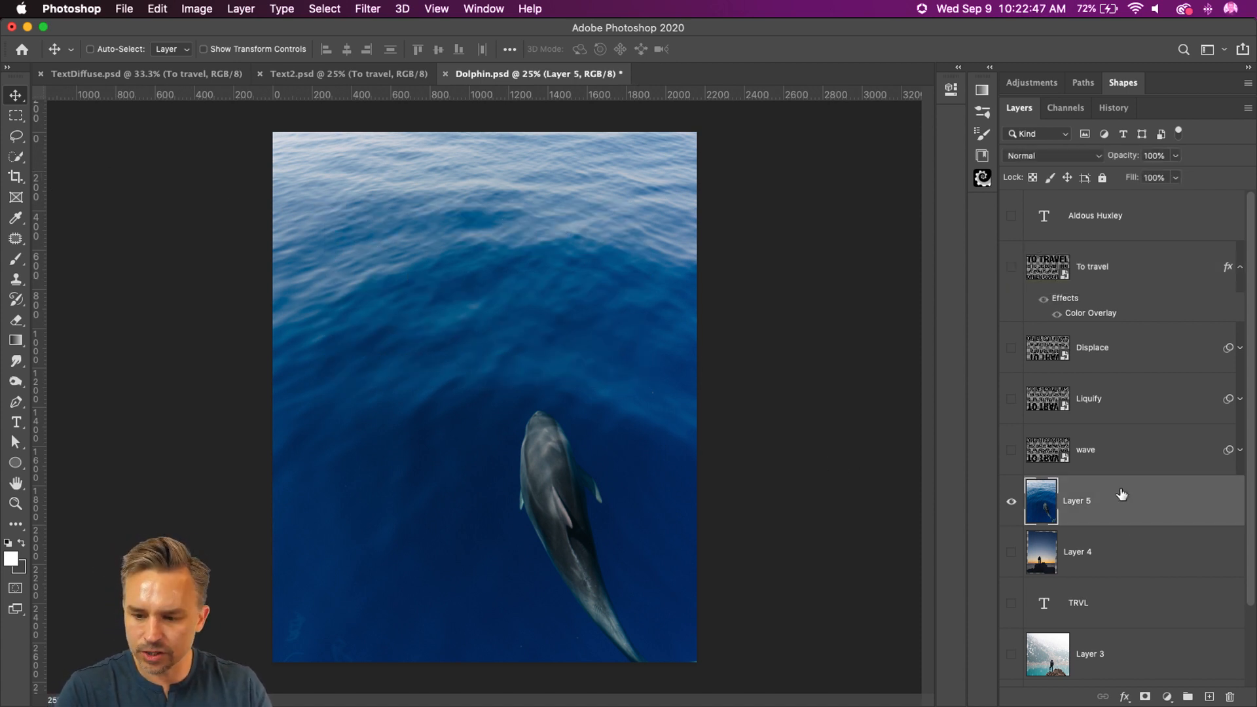
pyautogui.click(1167, 696)
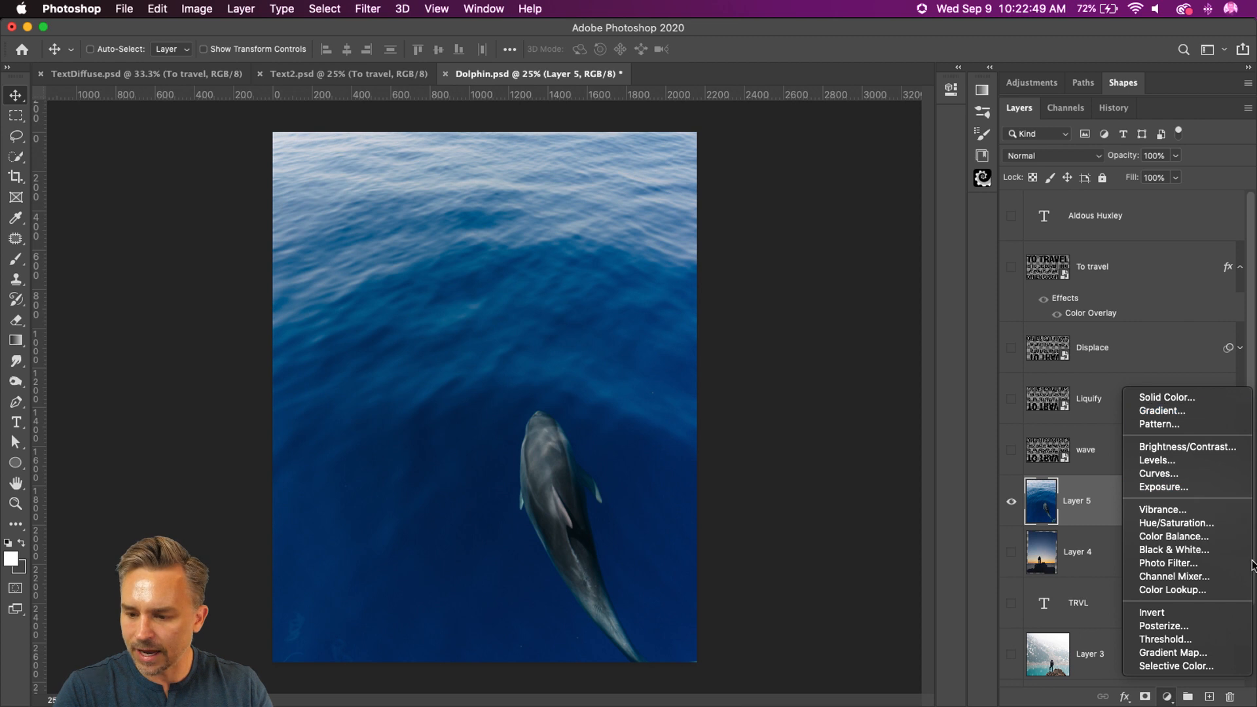
pyautogui.click(1208, 551)
pyautogui.click(1107, 546)
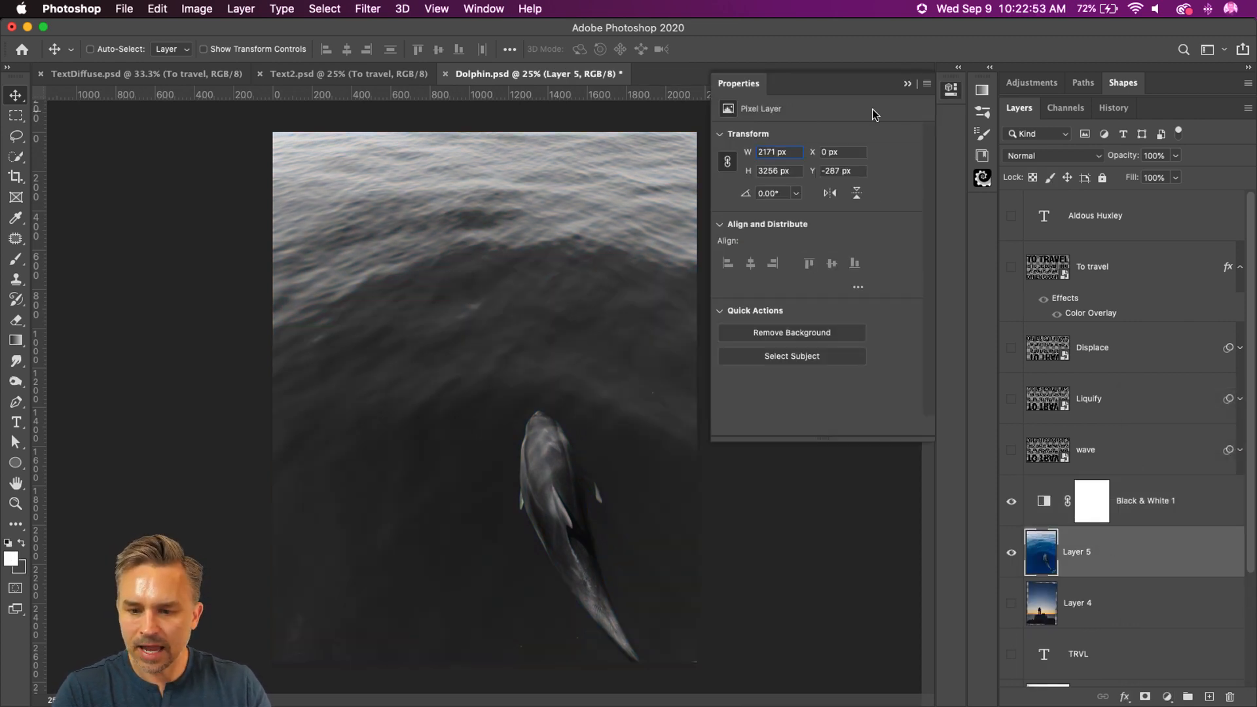
pyautogui.click(908, 83)
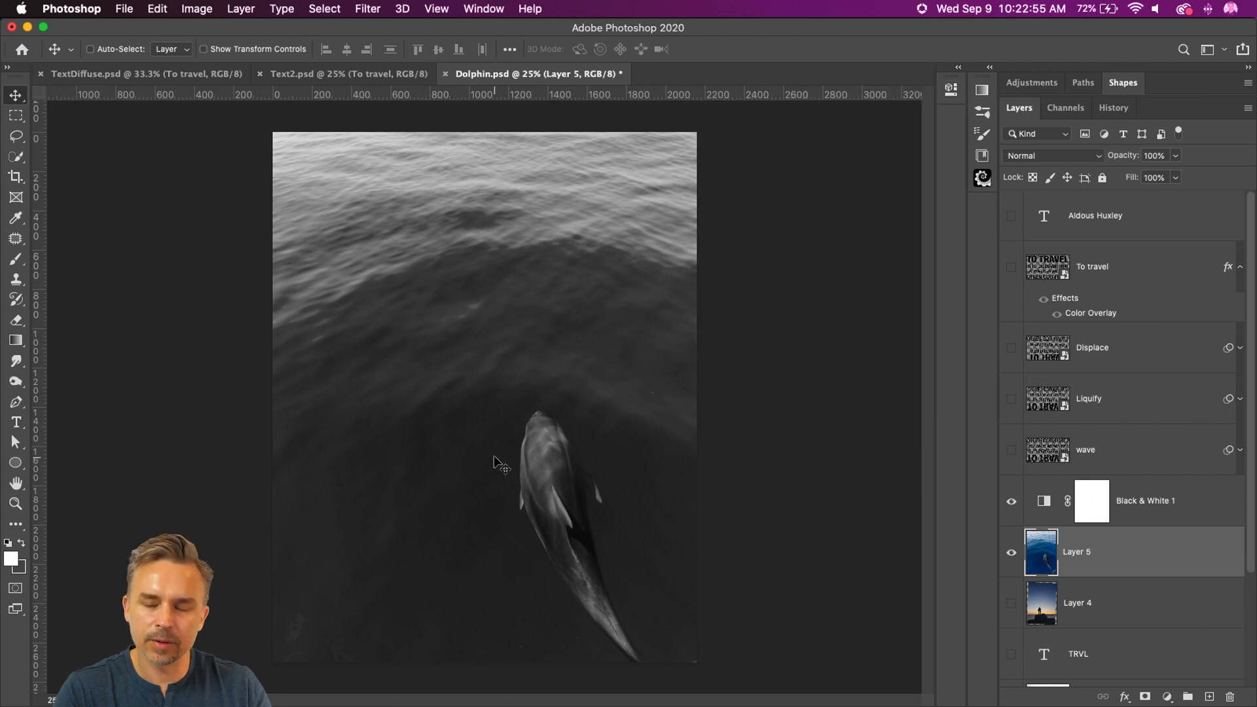
# Step: Tune the Black & White 1 adjustment to Reds 108, Yellows 120, Cyans 74 and Blues -14
pyautogui.click(1153, 501)
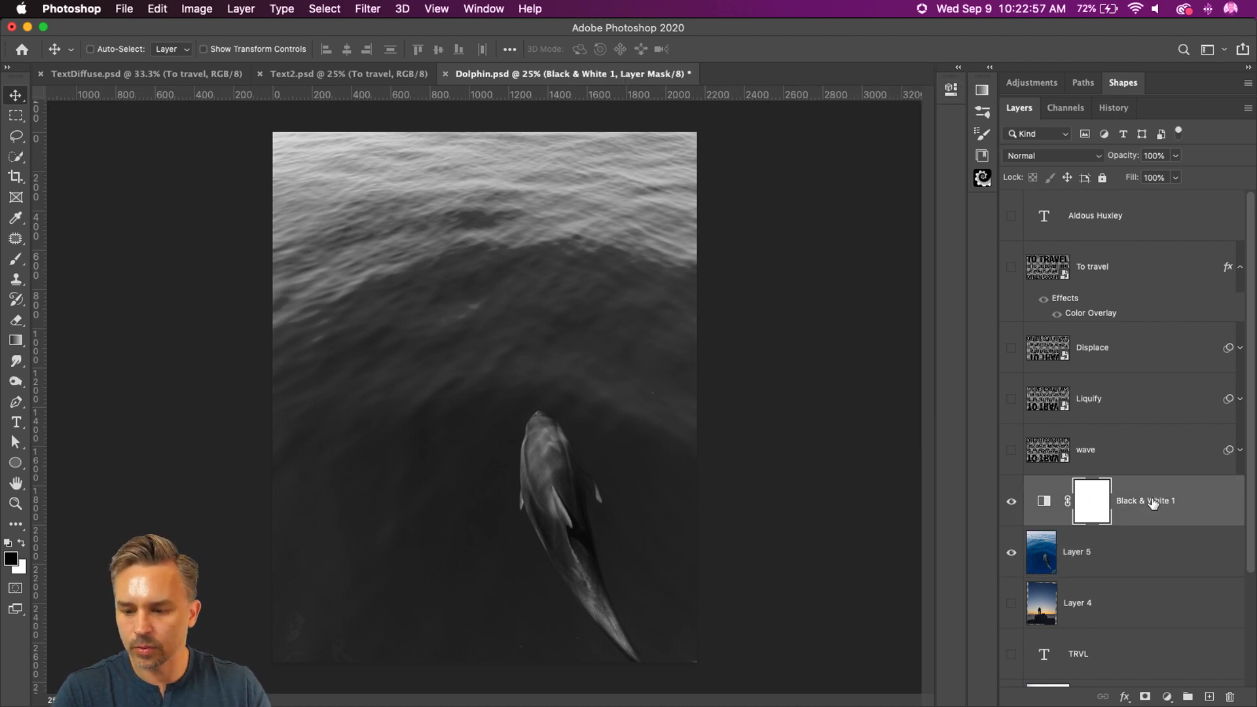
pyautogui.click(1044, 501)
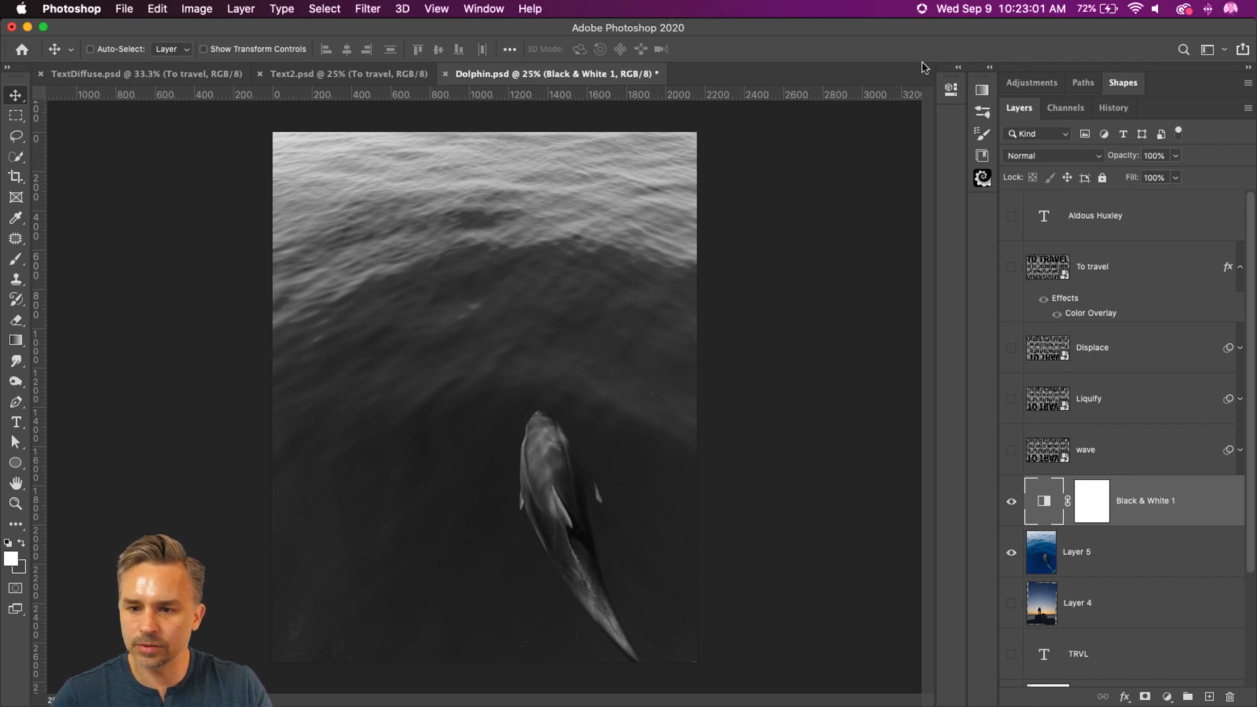
pyautogui.click(957, 70)
pyautogui.moveTo(844, 193); pyautogui.dragTo(873, 223)
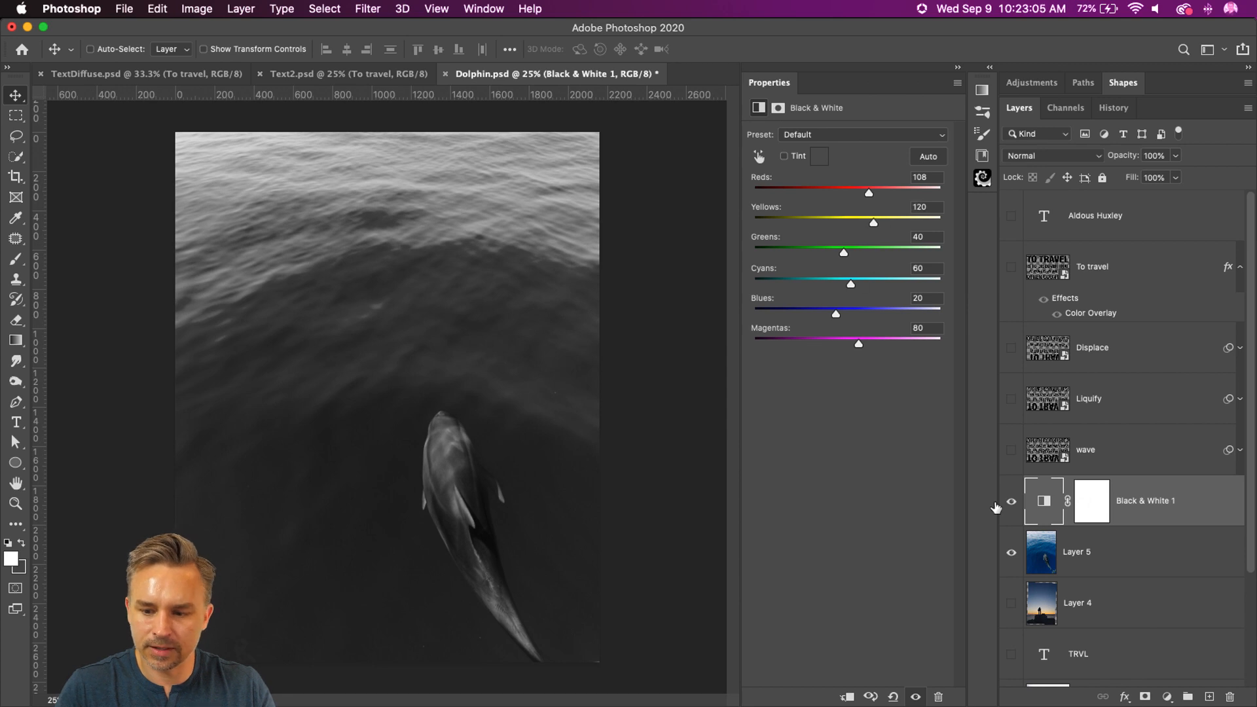
pyautogui.moveTo(850, 284); pyautogui.dragTo(824, 318)
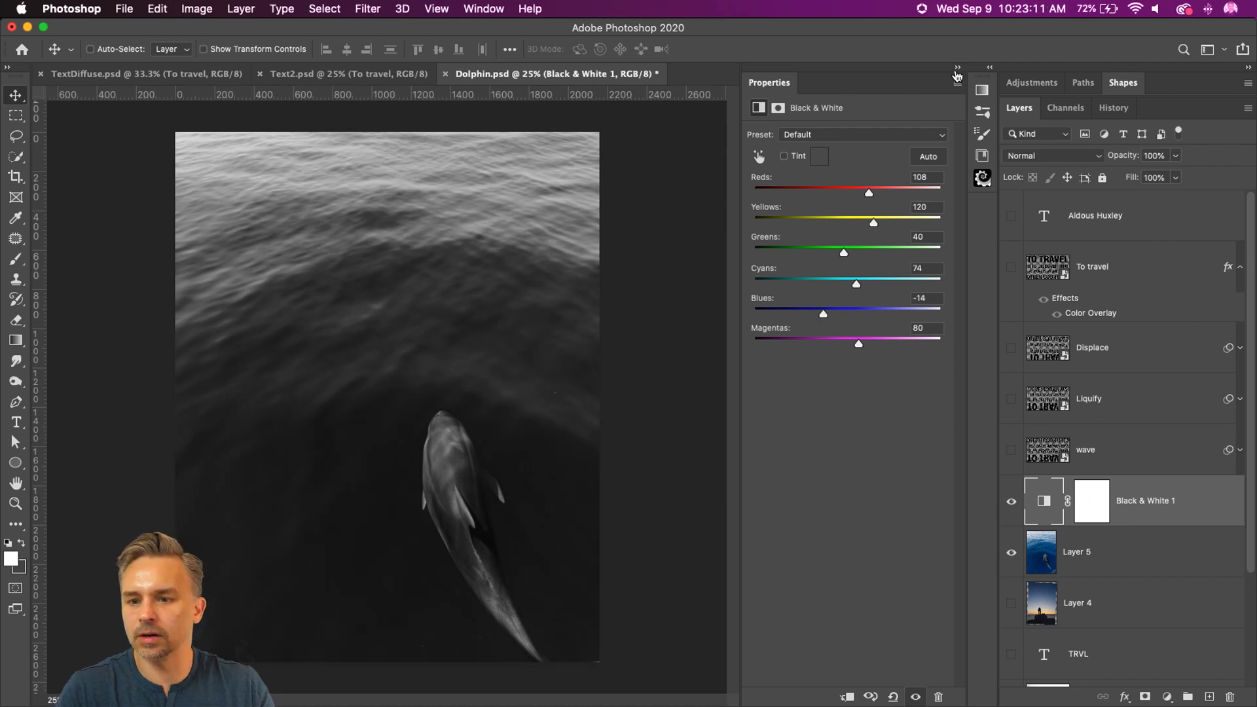
pyautogui.click(958, 68)
# Step: Apply a 5-pixel Gaussian Blur to the dolphin photo on Layer 5 as a smart filter, and save Dolphin.psd
pyautogui.click(1109, 561)
pyautogui.press('super+alt+shift+o')
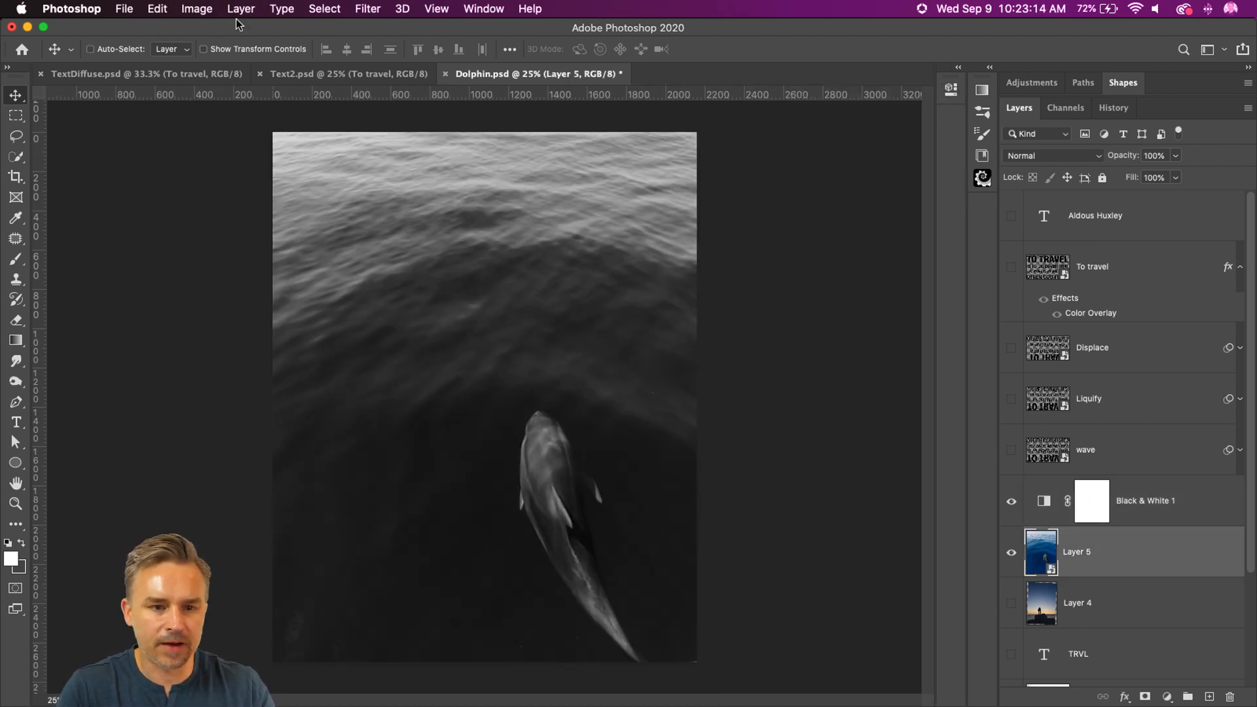
pyautogui.click(363, 9)
pyautogui.moveTo(411, 214)
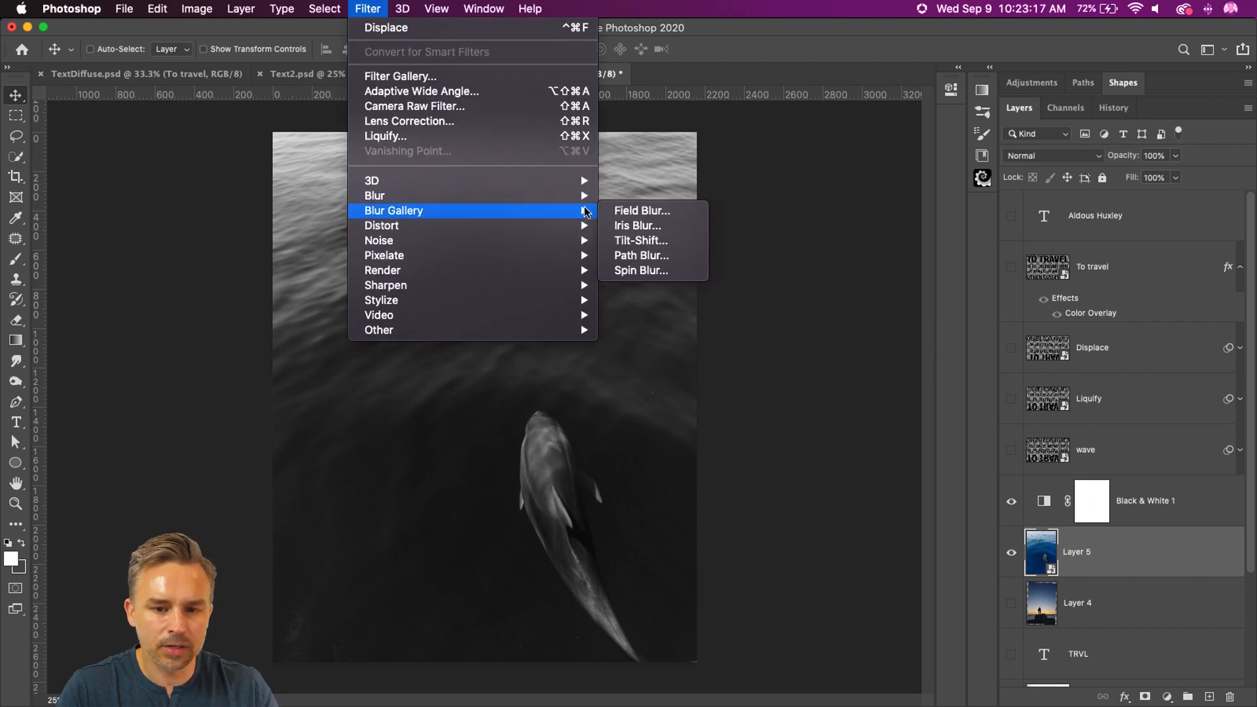
pyautogui.moveTo(496, 194)
pyautogui.click(648, 254)
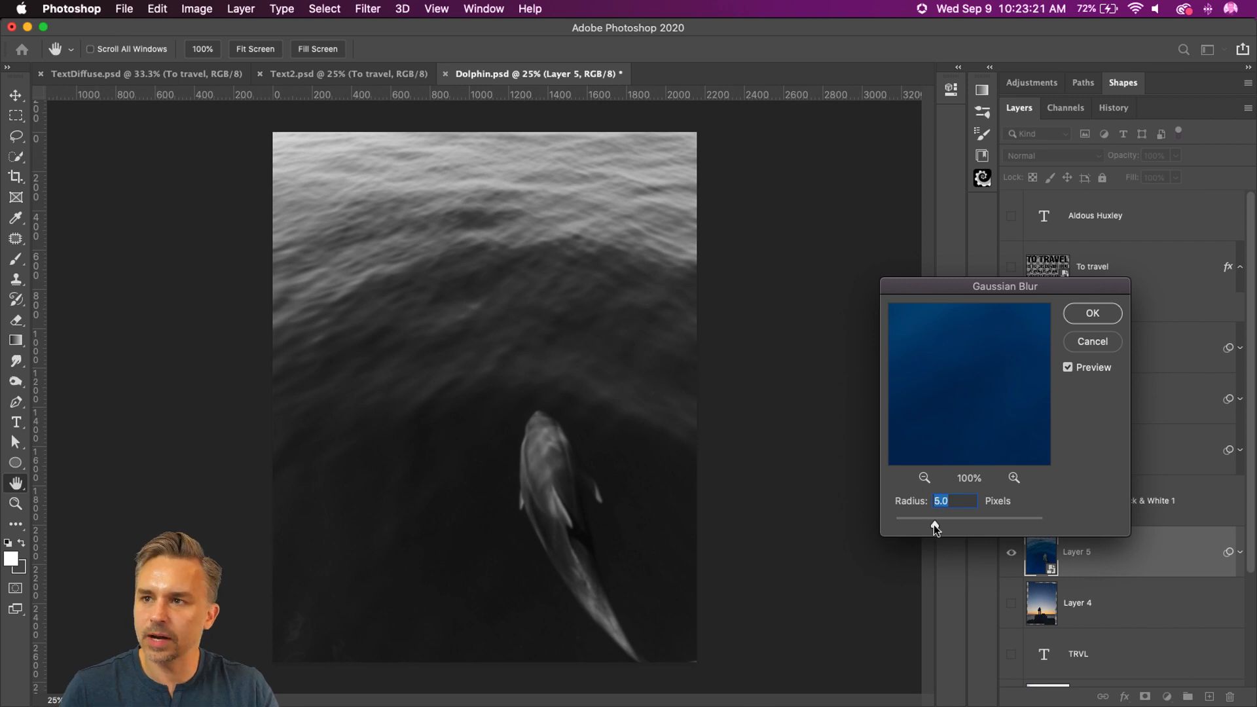
pyautogui.press('Return')
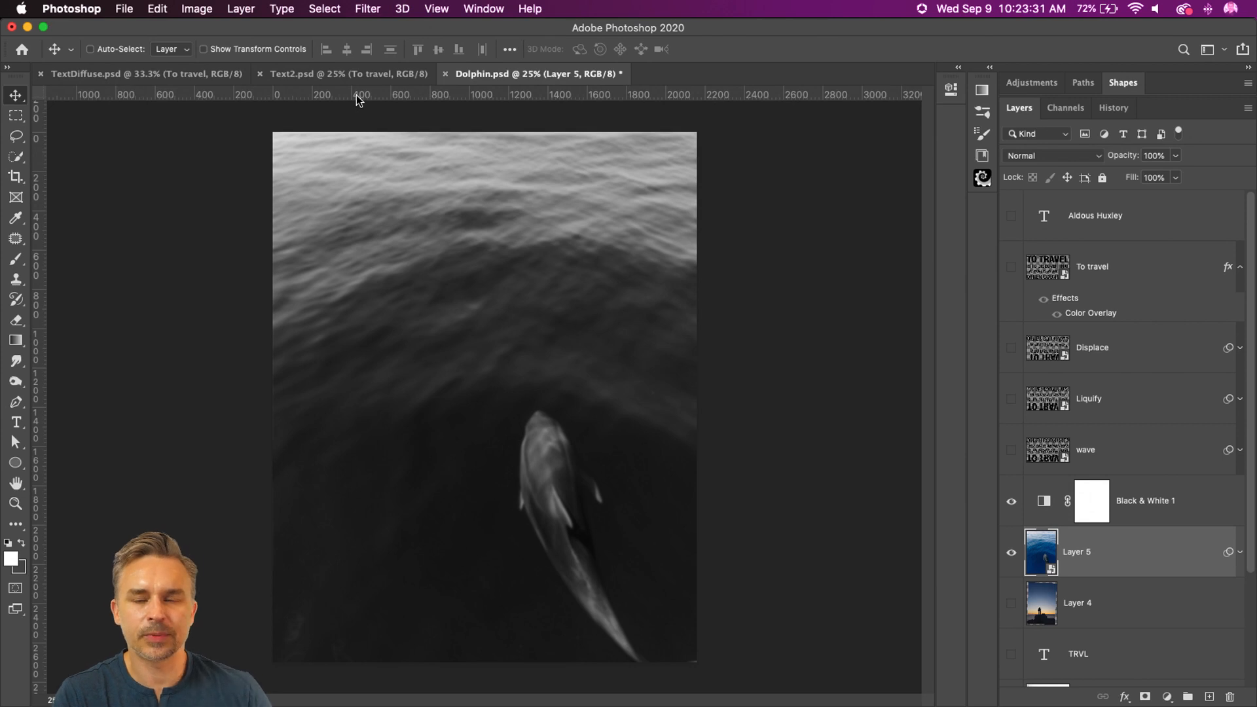
pyautogui.press('cmd+s')
# Step: In Text2.psd, reapply the To travel layer's Displace smart filter at scale 50 both ways, with the updated Dolphin.psd as displacement map
pyautogui.click(286, 73)
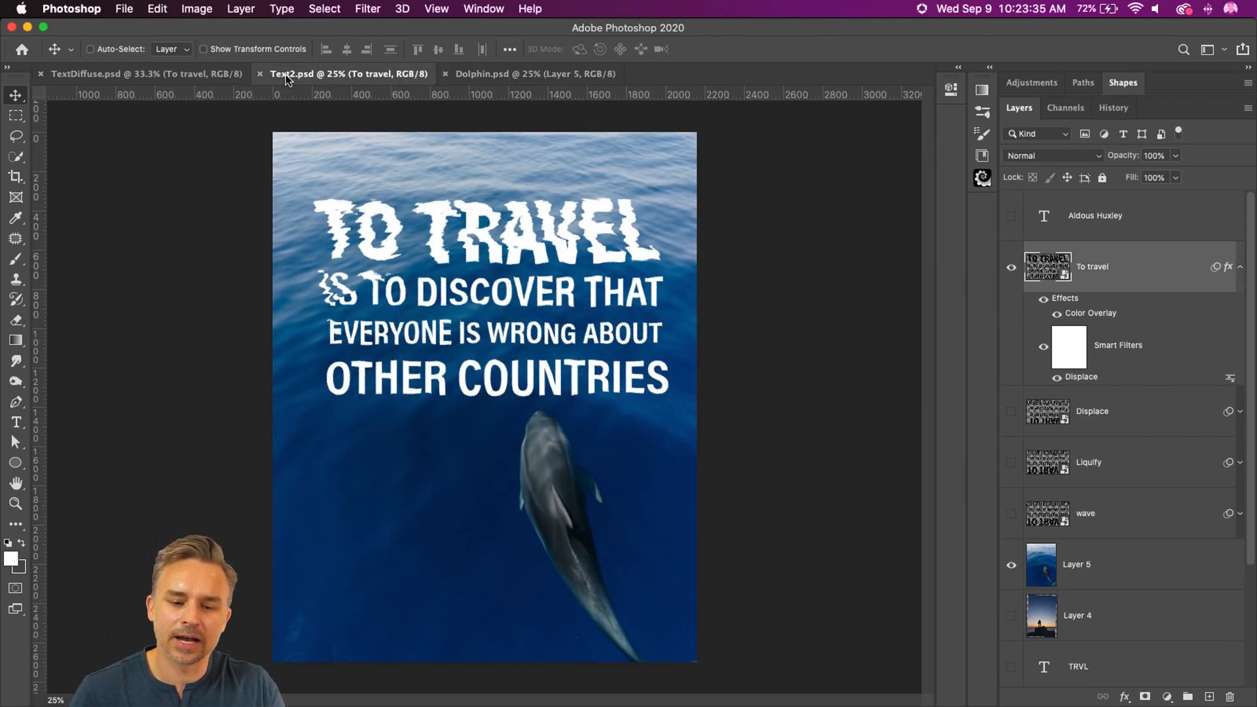
pyautogui.doubleClick(1081, 378)
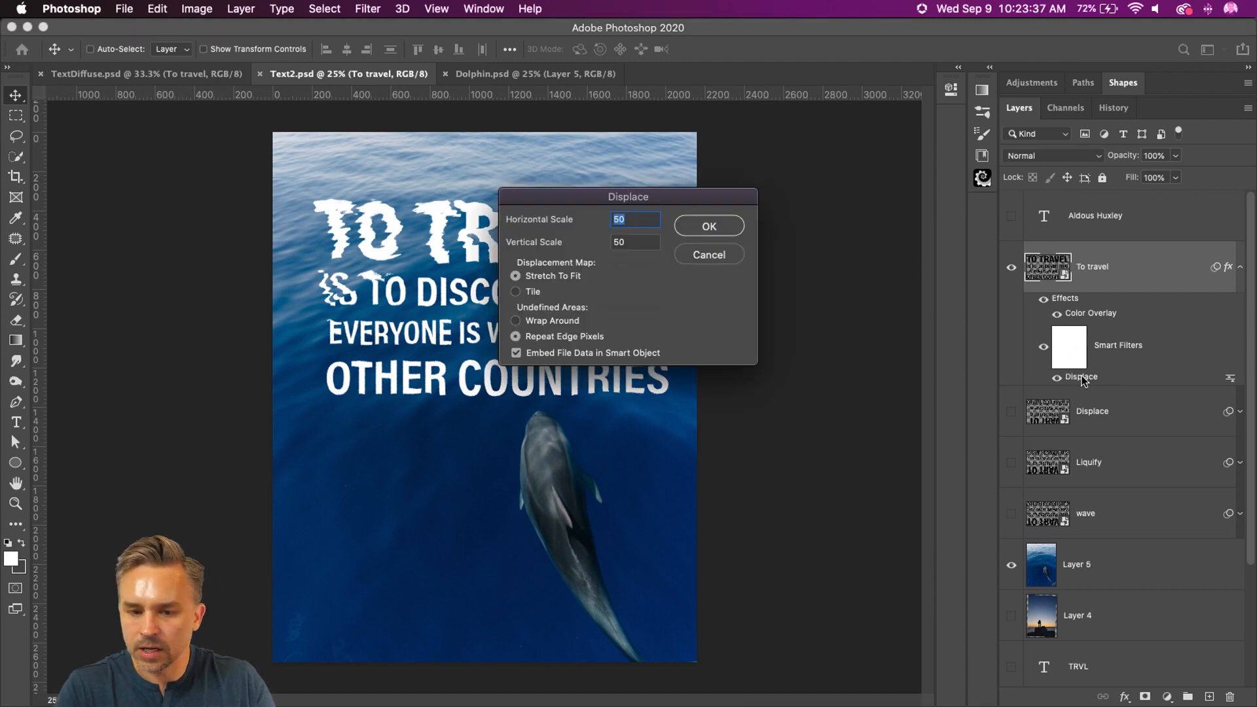
pyautogui.click(705, 234)
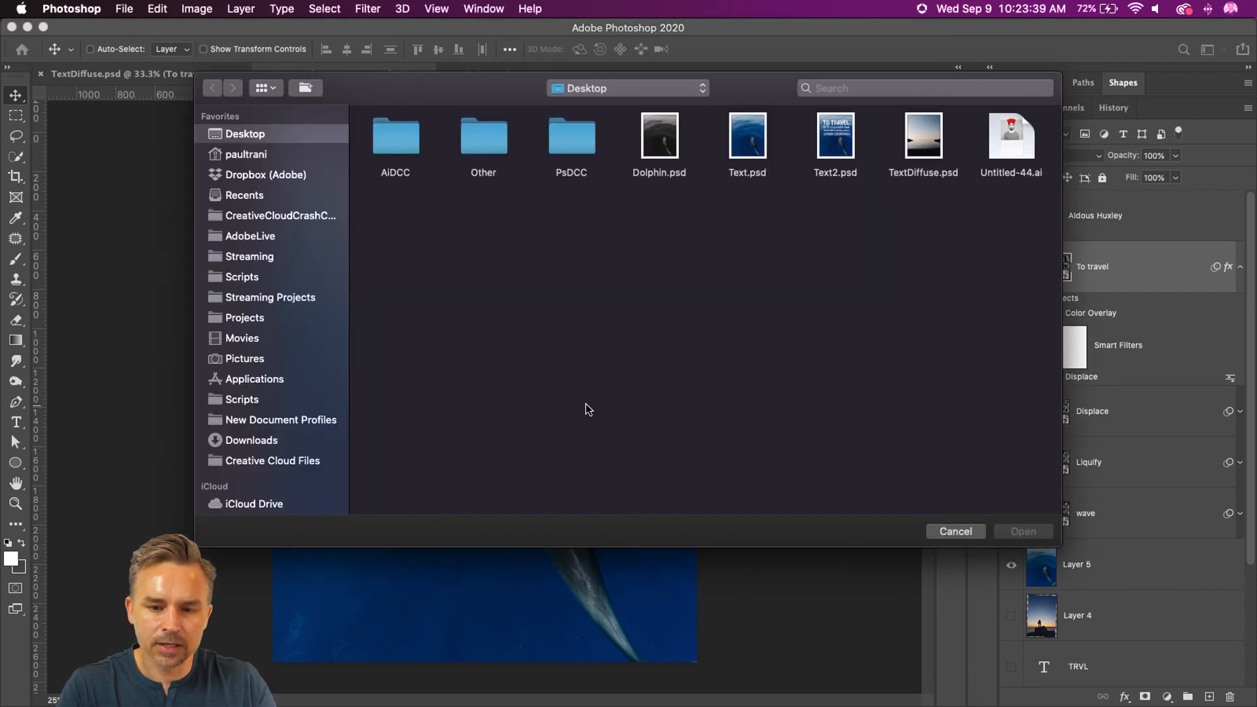
pyautogui.doubleClick(645, 152)
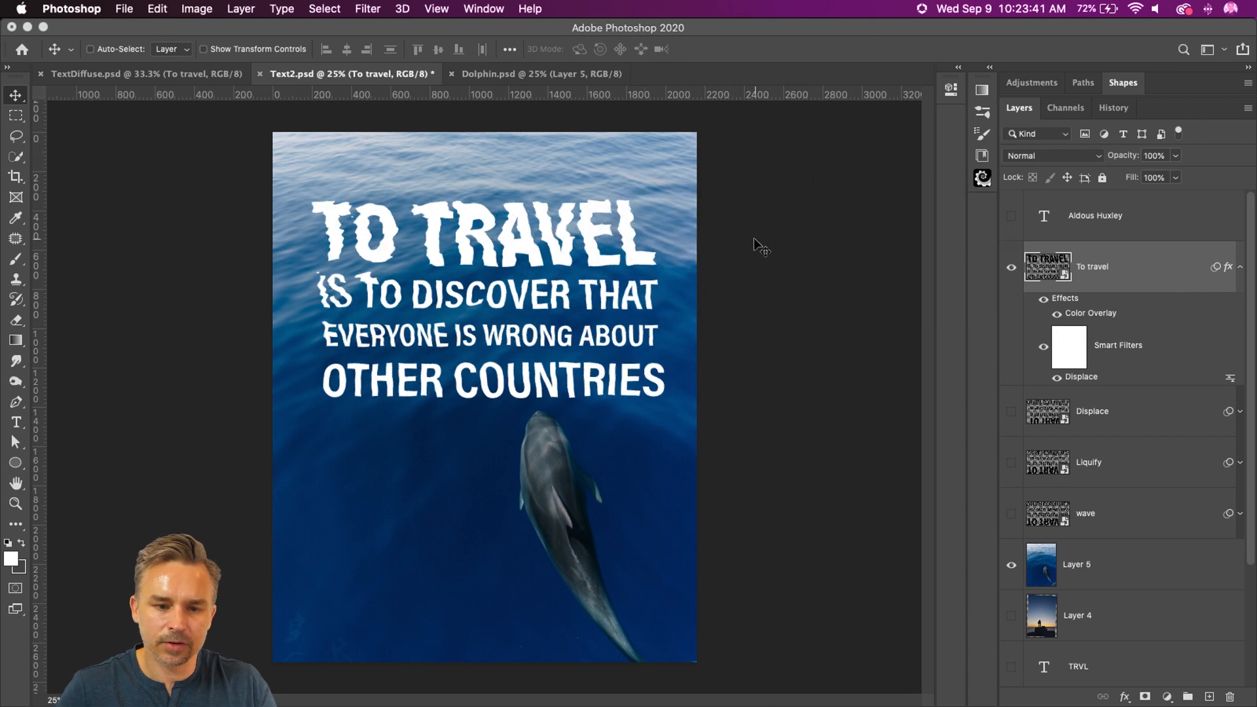
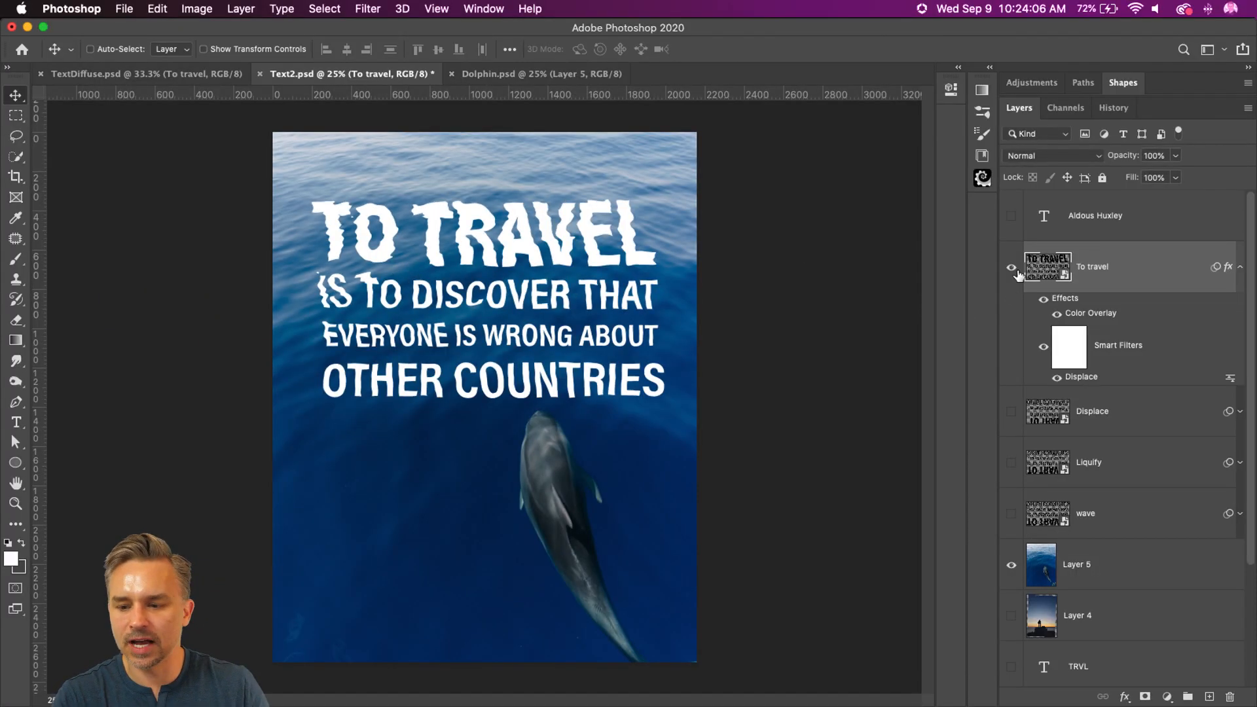
# Step: Show the Aldous Huxley text layer beneath the quote in Text2.psd
pyautogui.click(1012, 216)
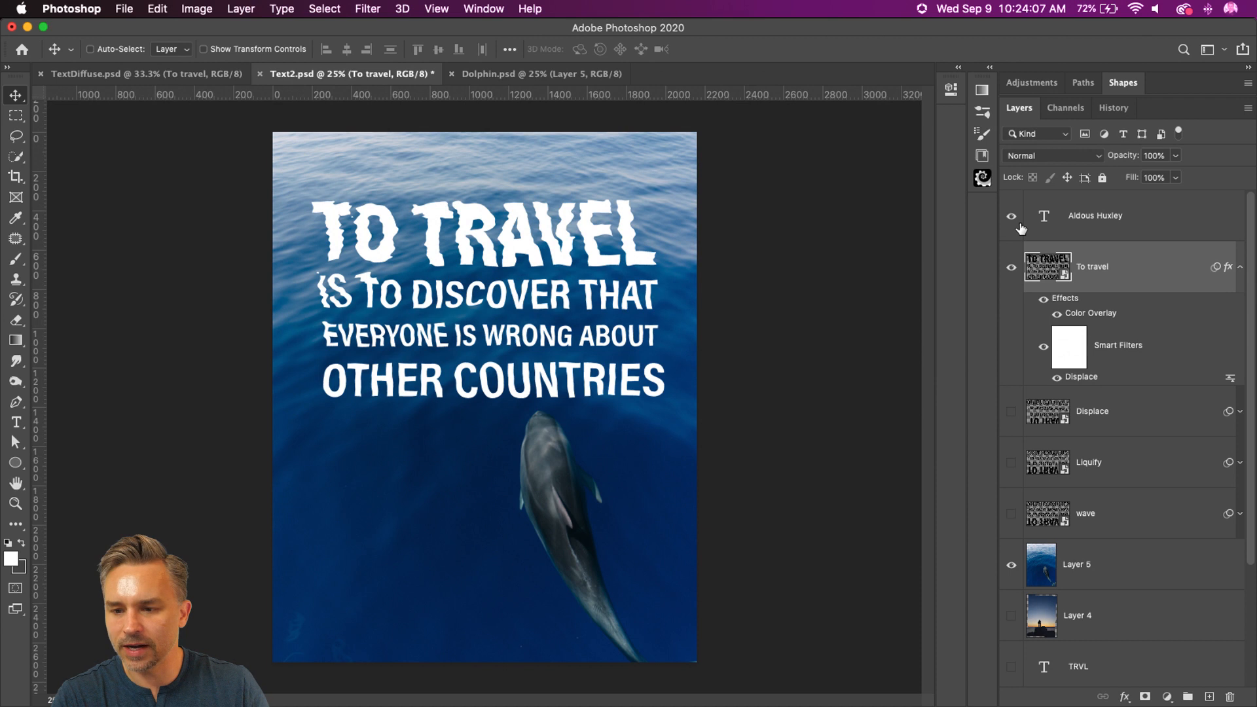
pyautogui.click(1132, 206)
pyautogui.moveTo(542, 432); pyautogui.dragTo(542, 462)
# Step: Open the contents of the To travel smart object and extend its canvas height to 1200 pixels, anchored at the top
pyautogui.click(1080, 273)
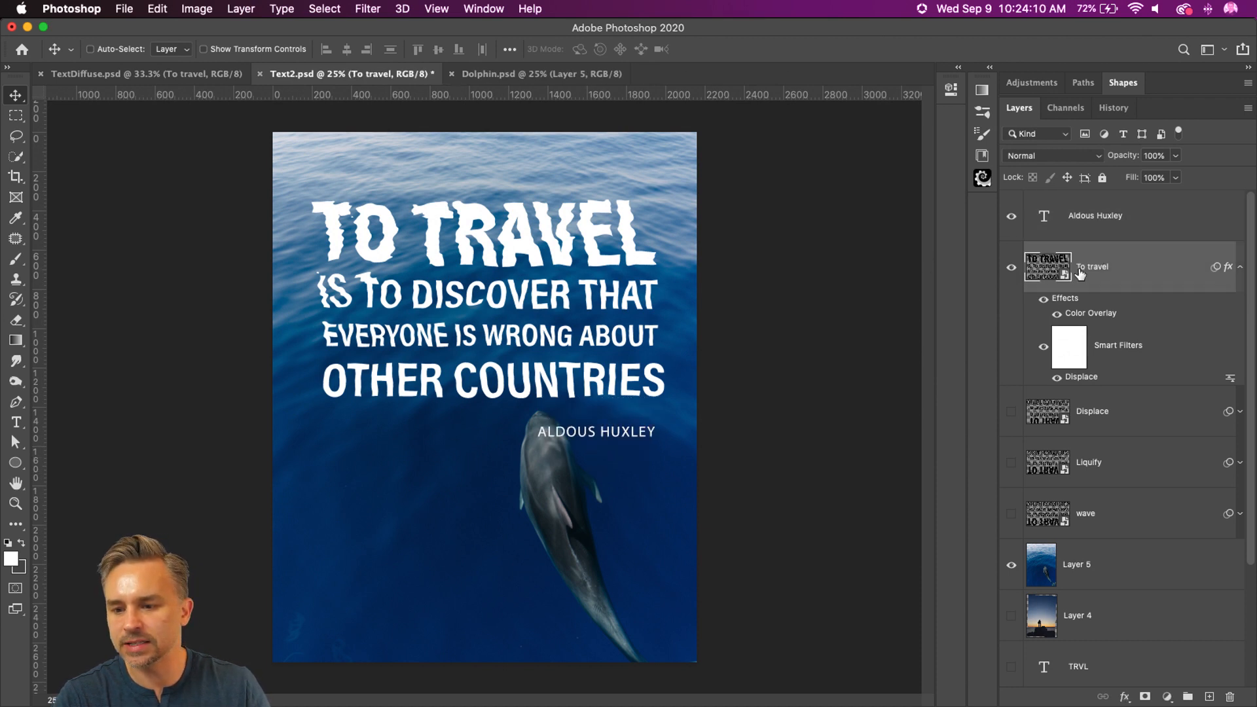
pyautogui.doubleClick(1042, 275)
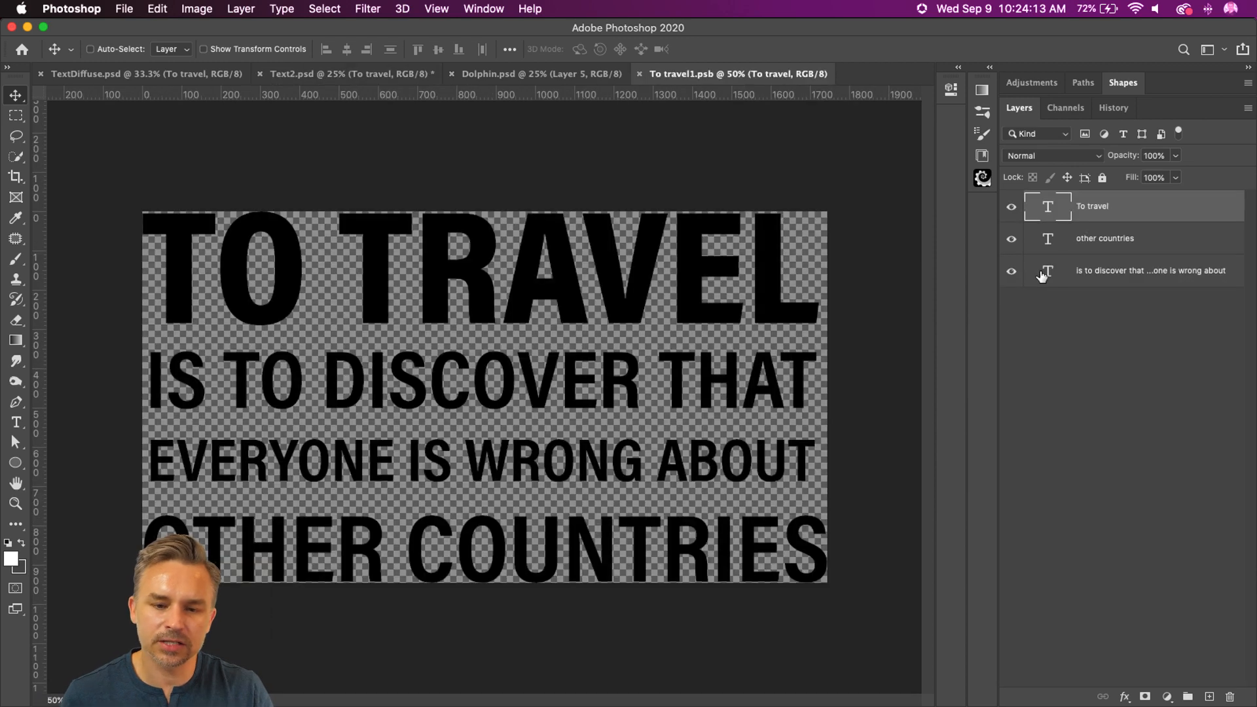
pyautogui.click(158, 9)
pyautogui.moveTo(196, 9)
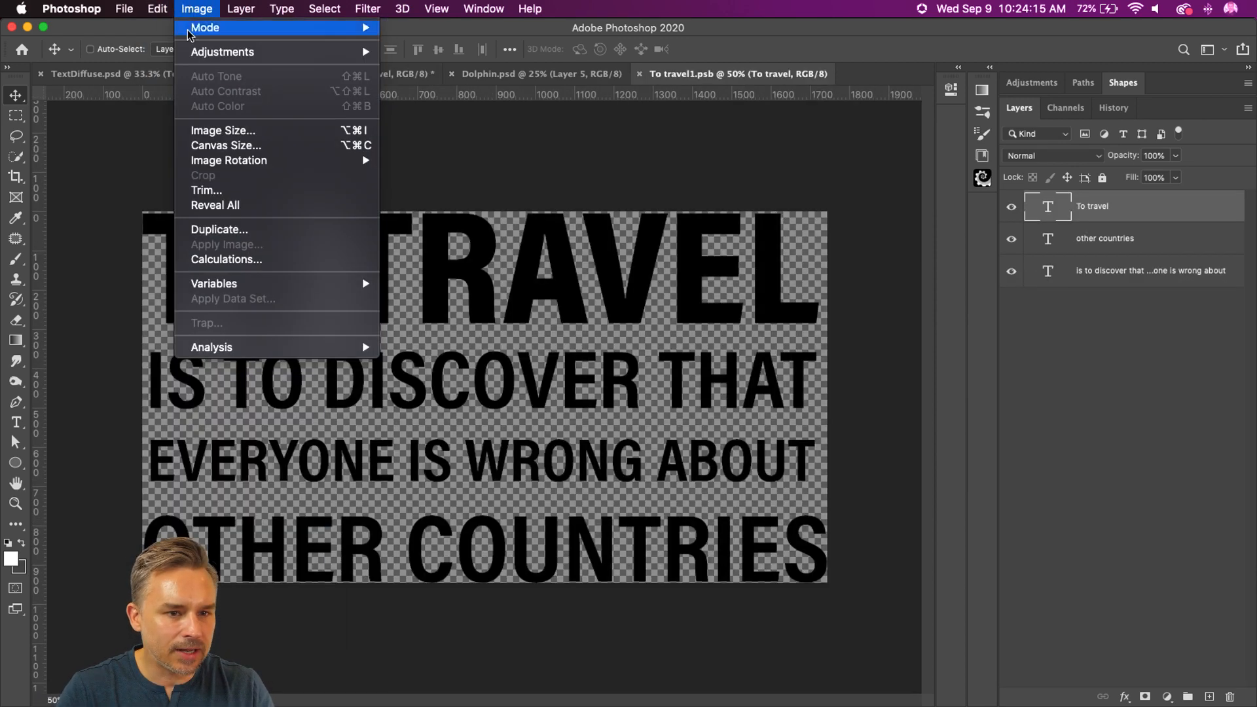
pyautogui.click(208, 150)
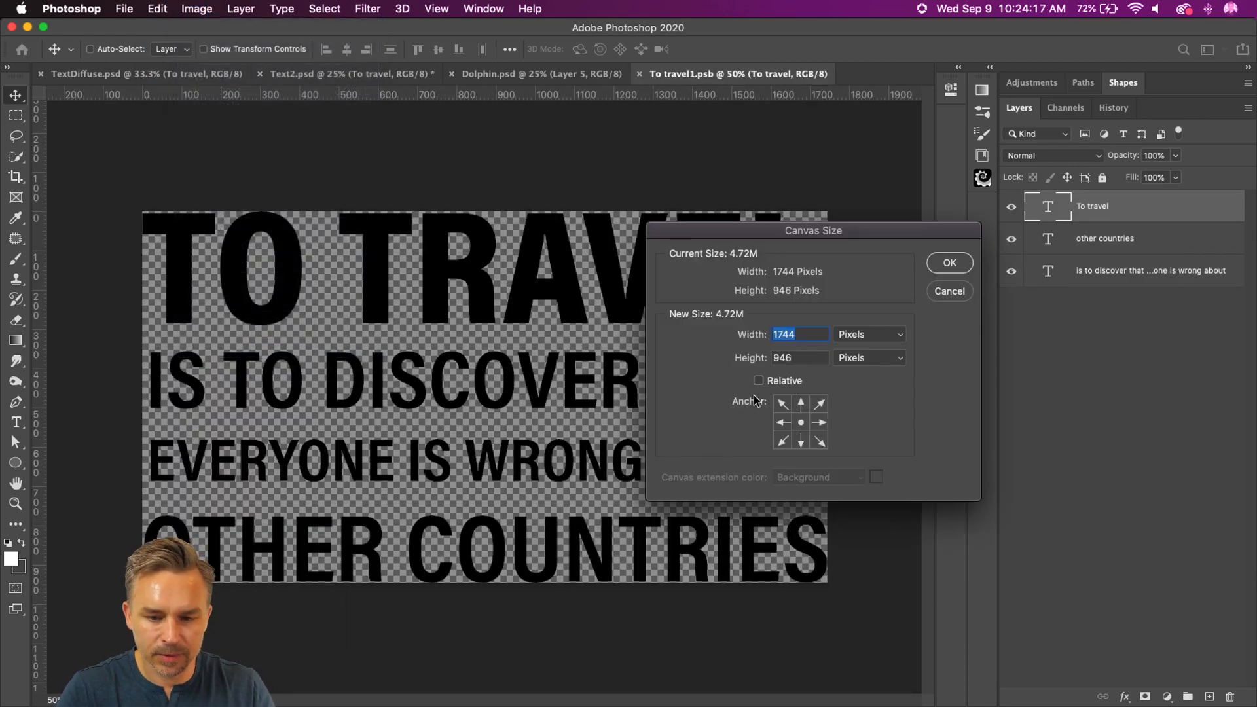
pyautogui.click(802, 403)
pyautogui.doubleClick(789, 357)
pyautogui.write('1200')
pyautogui.press('Return')
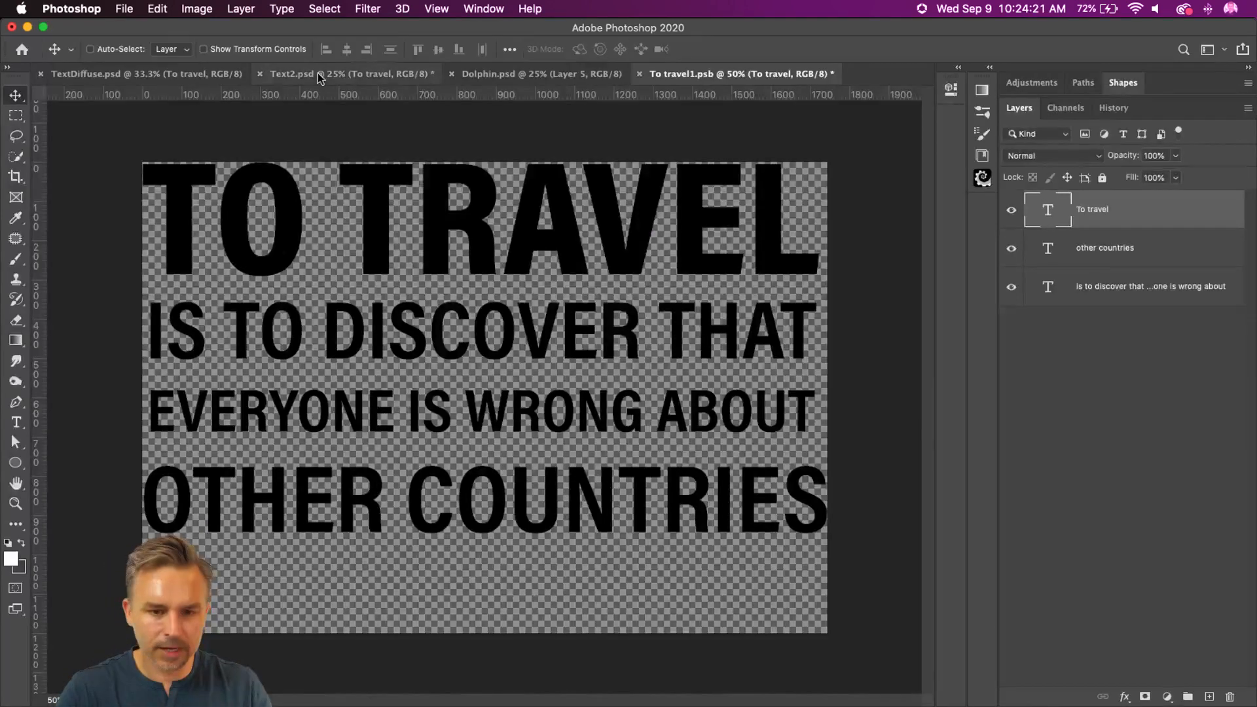
# Step: Tile the open documents and copy the Aldous Huxley text layer from Text2.psd into To travel1.psb
pyautogui.press('super+F4')
pyautogui.click(549, 74)
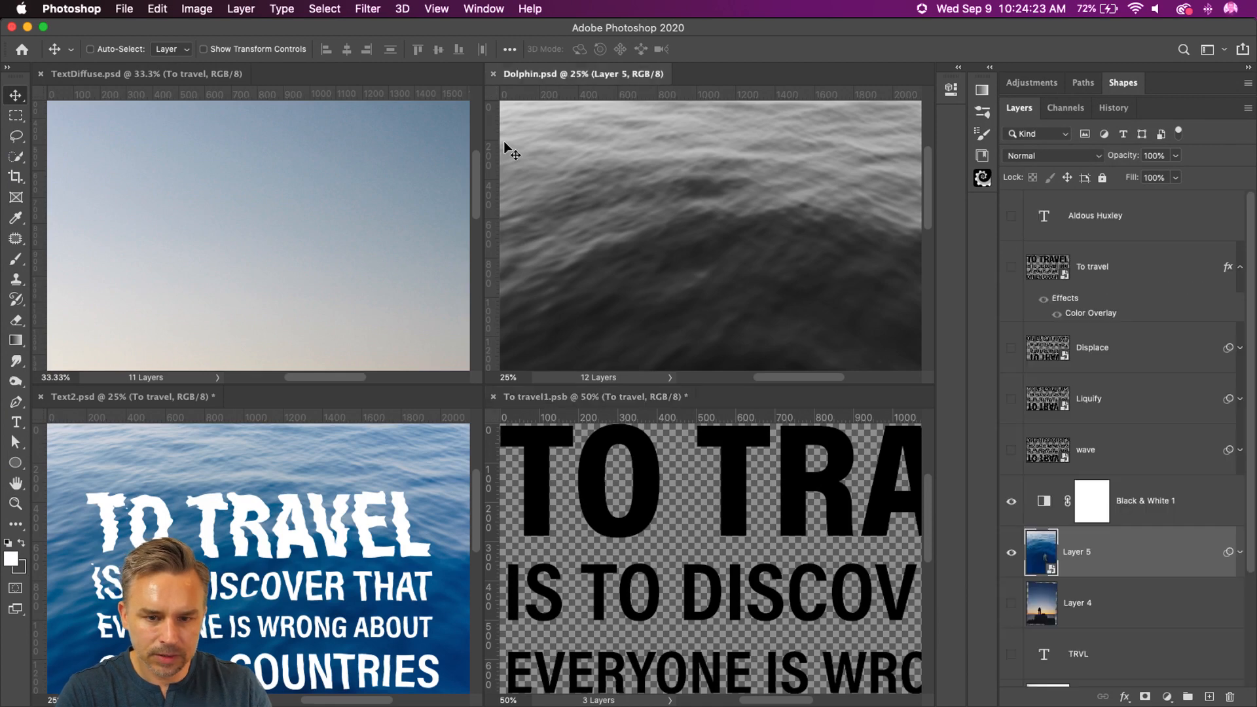
pyautogui.click(311, 563)
pyautogui.moveTo(219, 610); pyautogui.dragTo(194, 472)
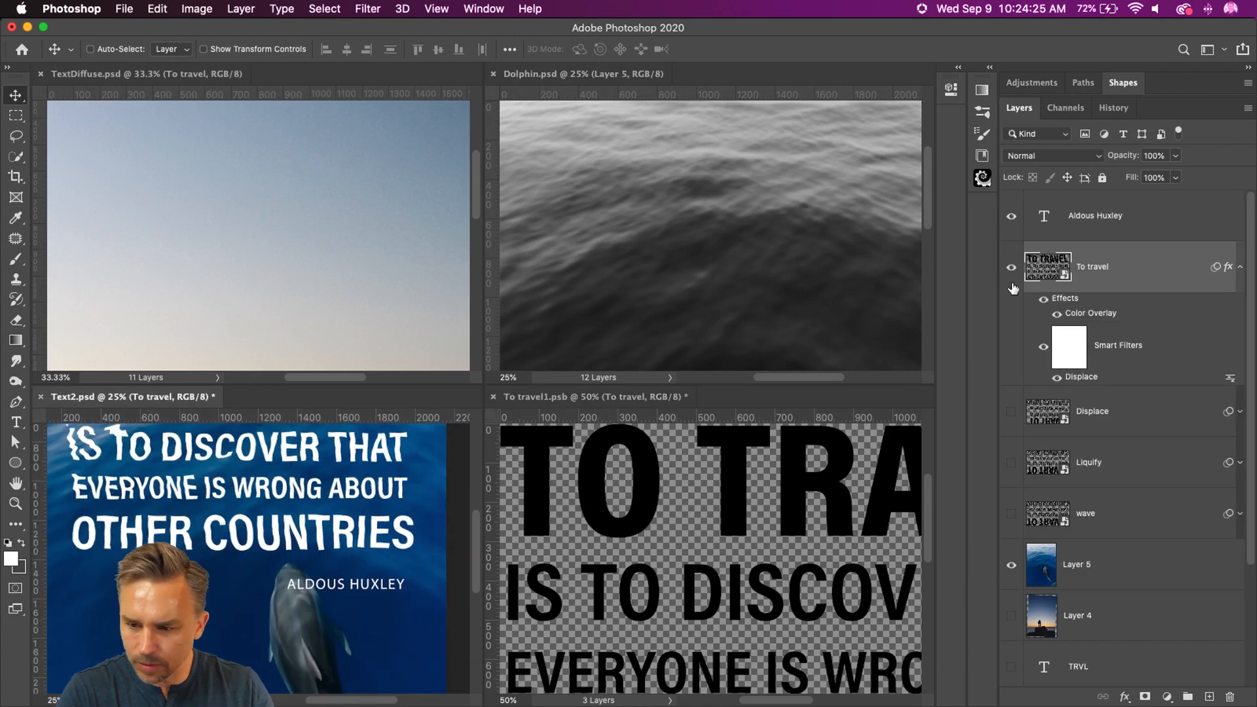
pyautogui.click(718, 532)
pyautogui.moveTo(739, 634); pyautogui.dragTo(533, 469)
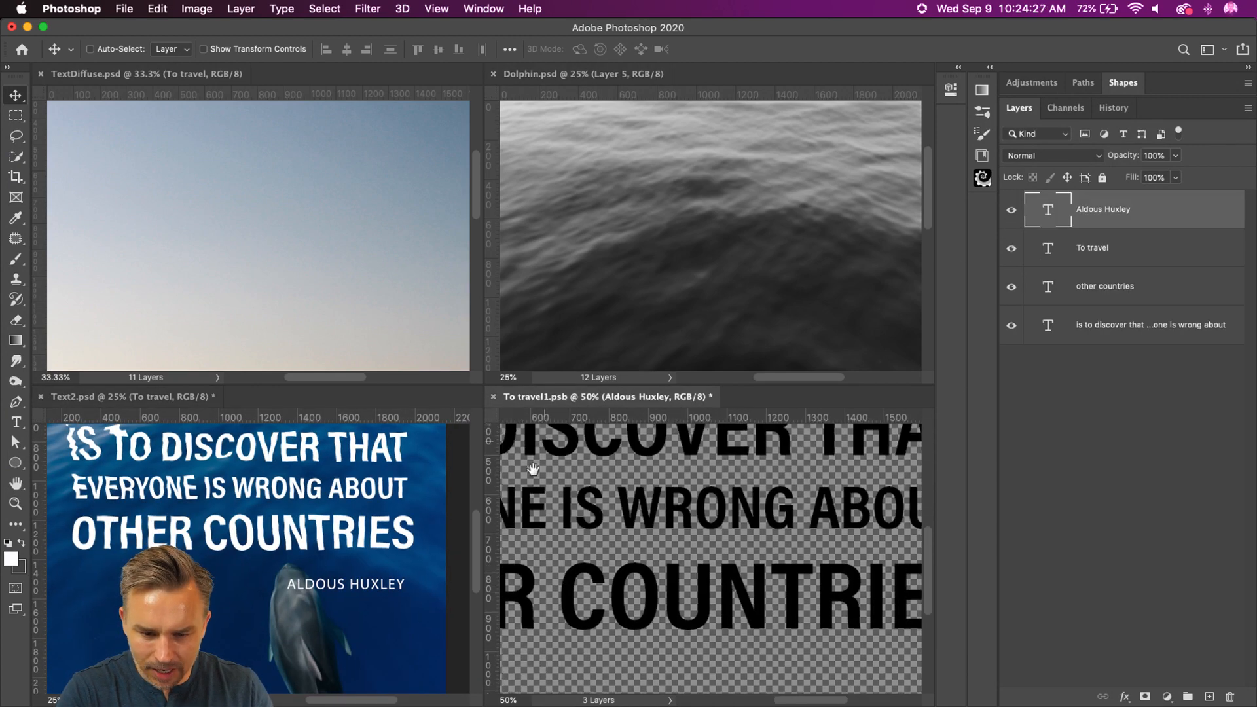
# Step: Place the copied Aldous Huxley text below the OTHER COUNTRIES line in To travel1.psb and save the smart object
pyautogui.moveTo(755, 609); pyautogui.dragTo(578, 479)
pyautogui.moveTo(628, 537); pyautogui.dragTo(665, 599)
pyautogui.hscroll(-10, 664, 599)
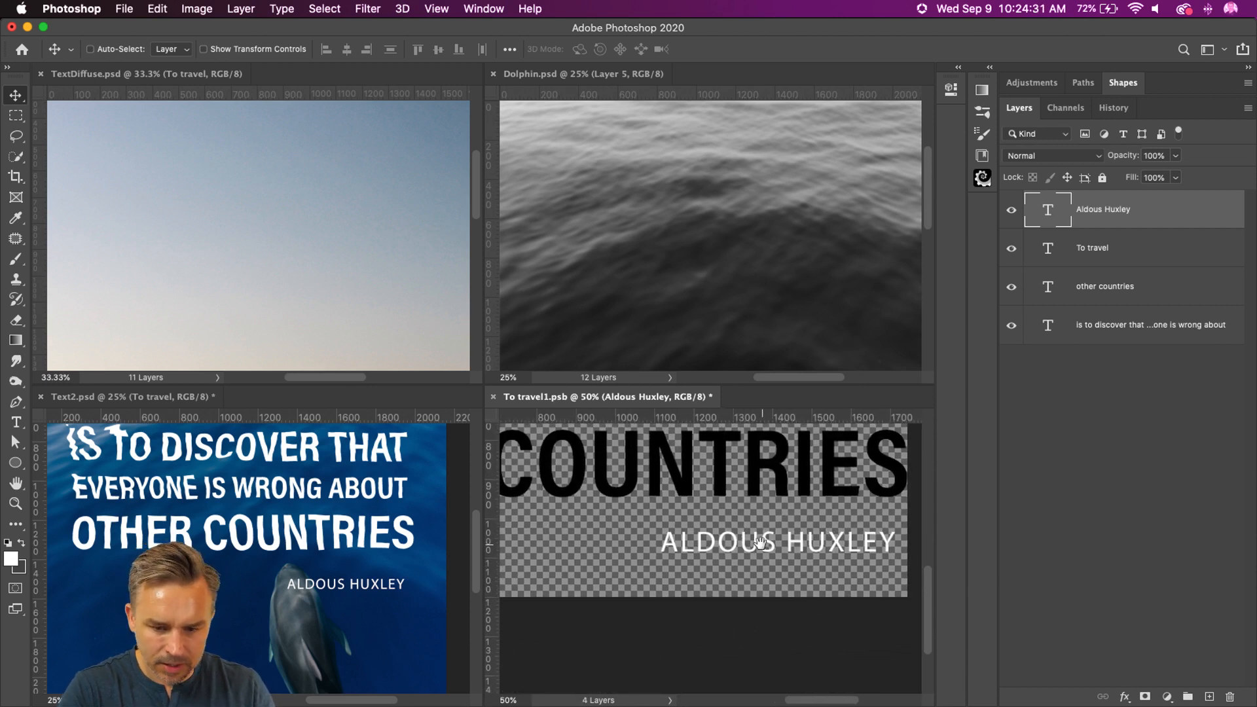
pyautogui.moveTo(769, 596); pyautogui.dragTo(614, 591)
pyautogui.press('super+s')
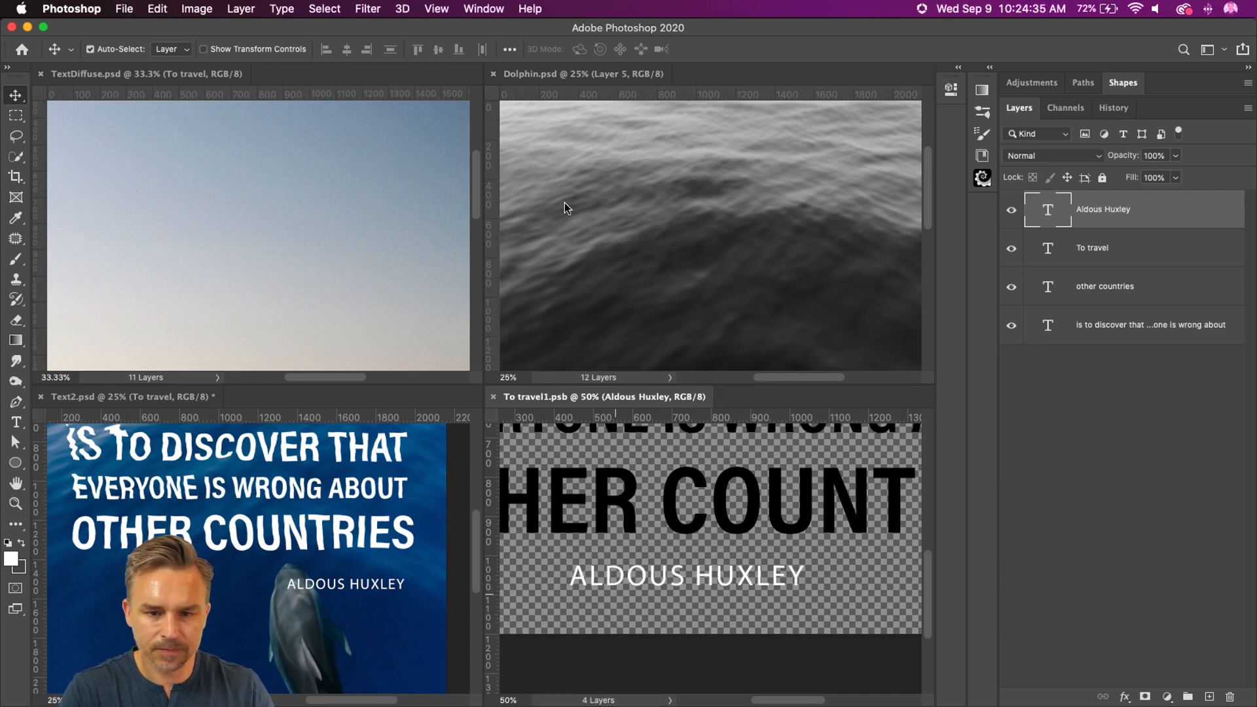
# Step: Close To travel1.psb, consolidate the documents with Text2.psd in front, and hide its separate Aldous Huxley layer
pyautogui.press('super+w')
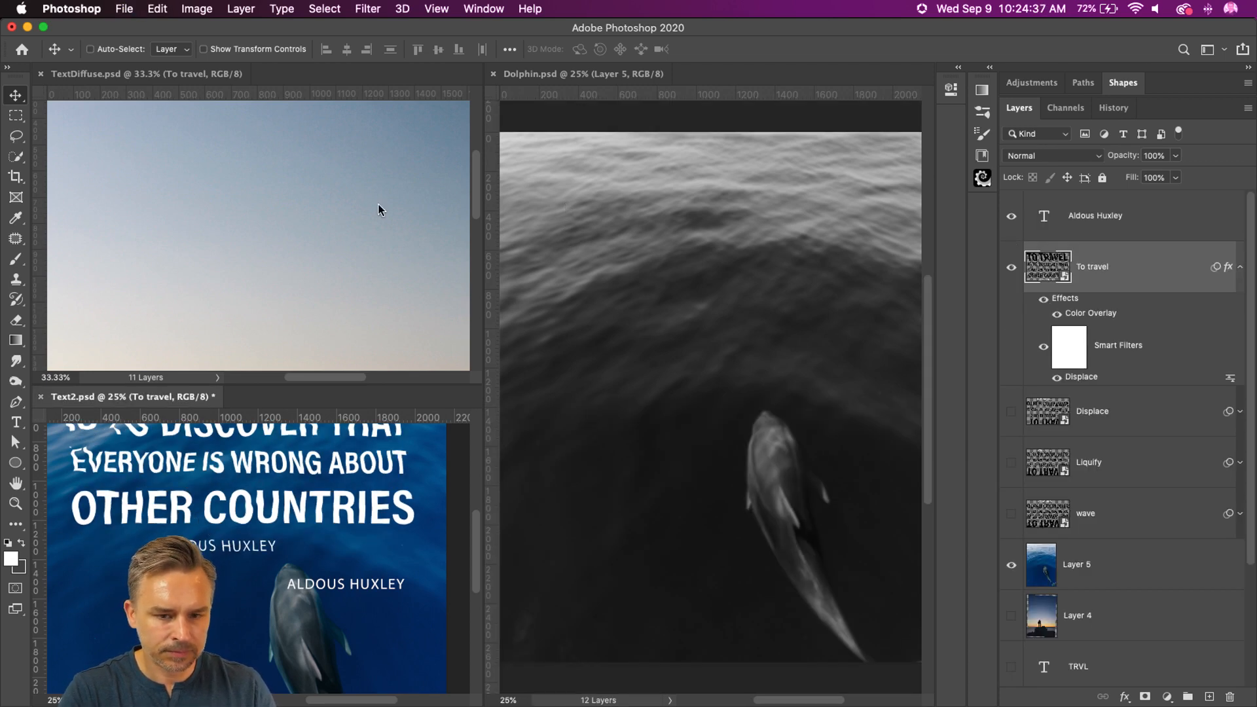
pyautogui.press('super+alt+shift+t')
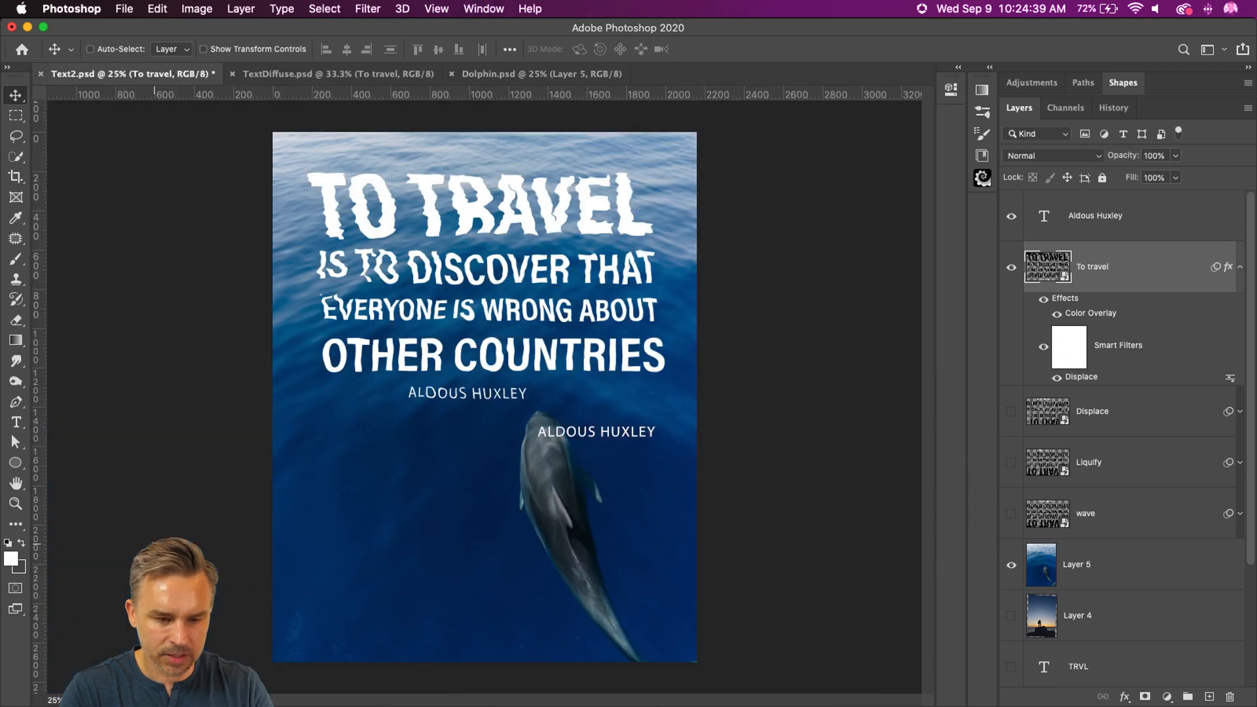
pyautogui.click(1012, 216)
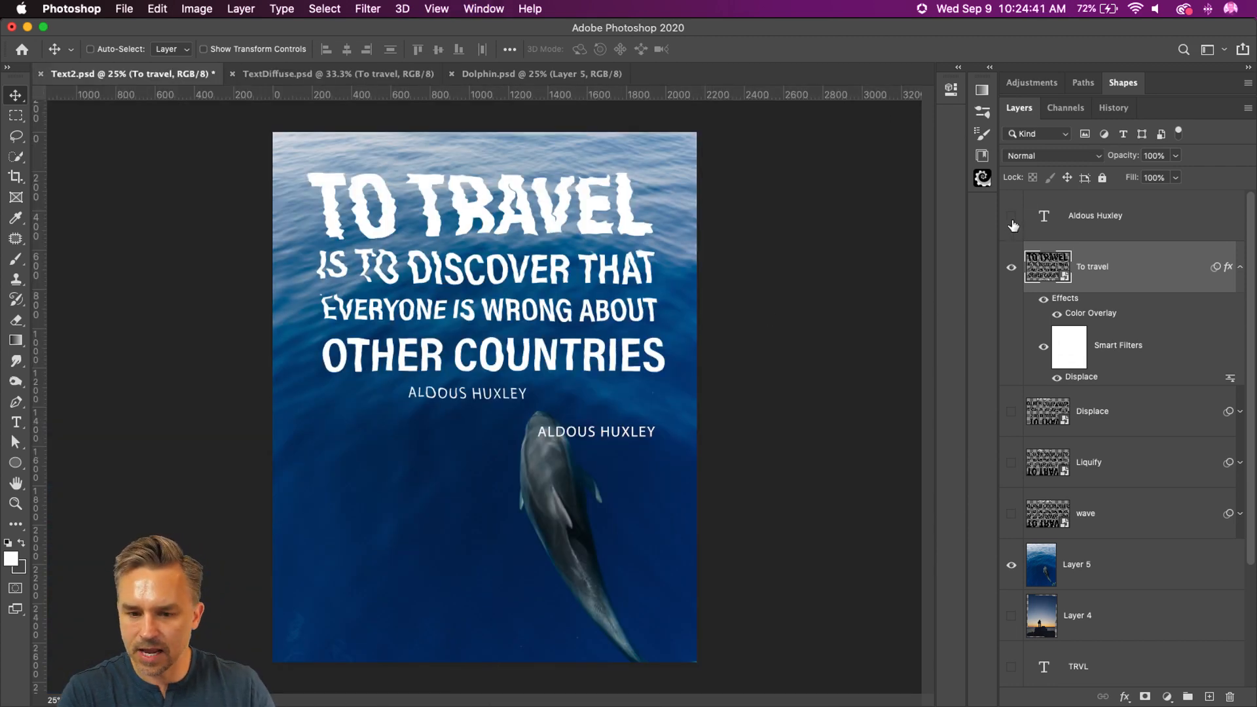
# Step: Try shifting the displaced To travel text slightly down on the water, undo the move, and inspect the distortion up close
pyautogui.moveTo(419, 275); pyautogui.dragTo(421, 284)
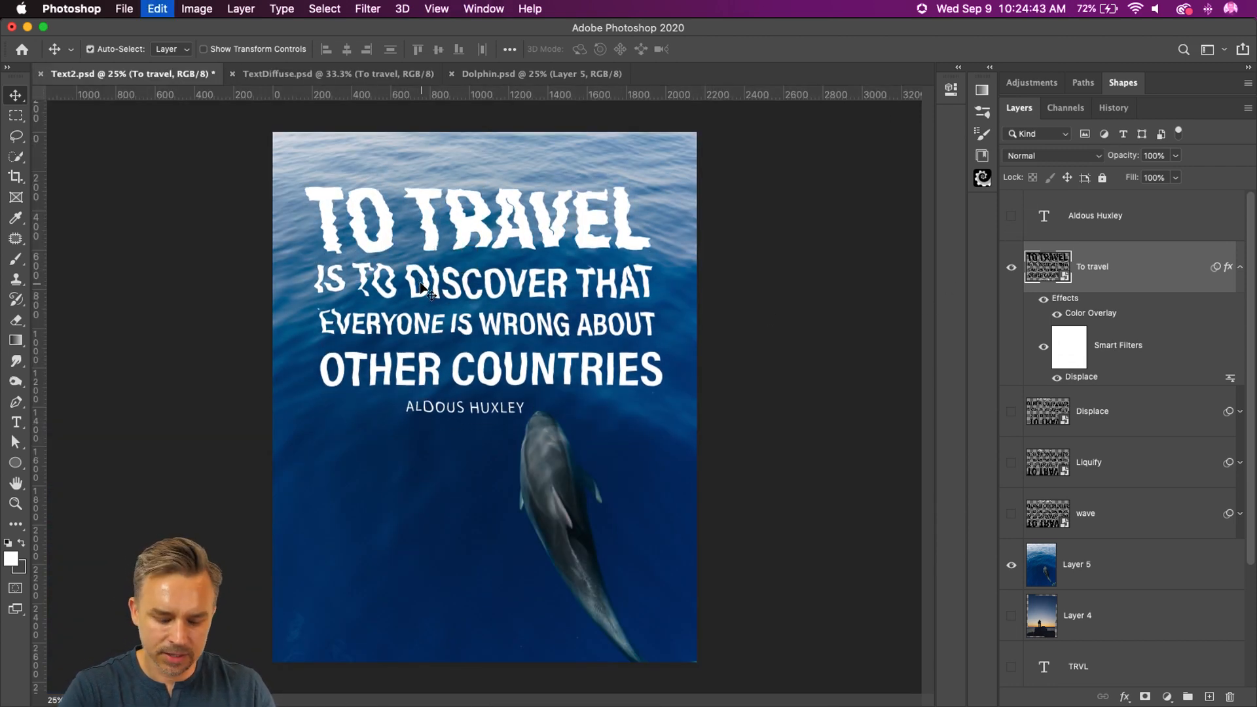
pyautogui.press('super+z')
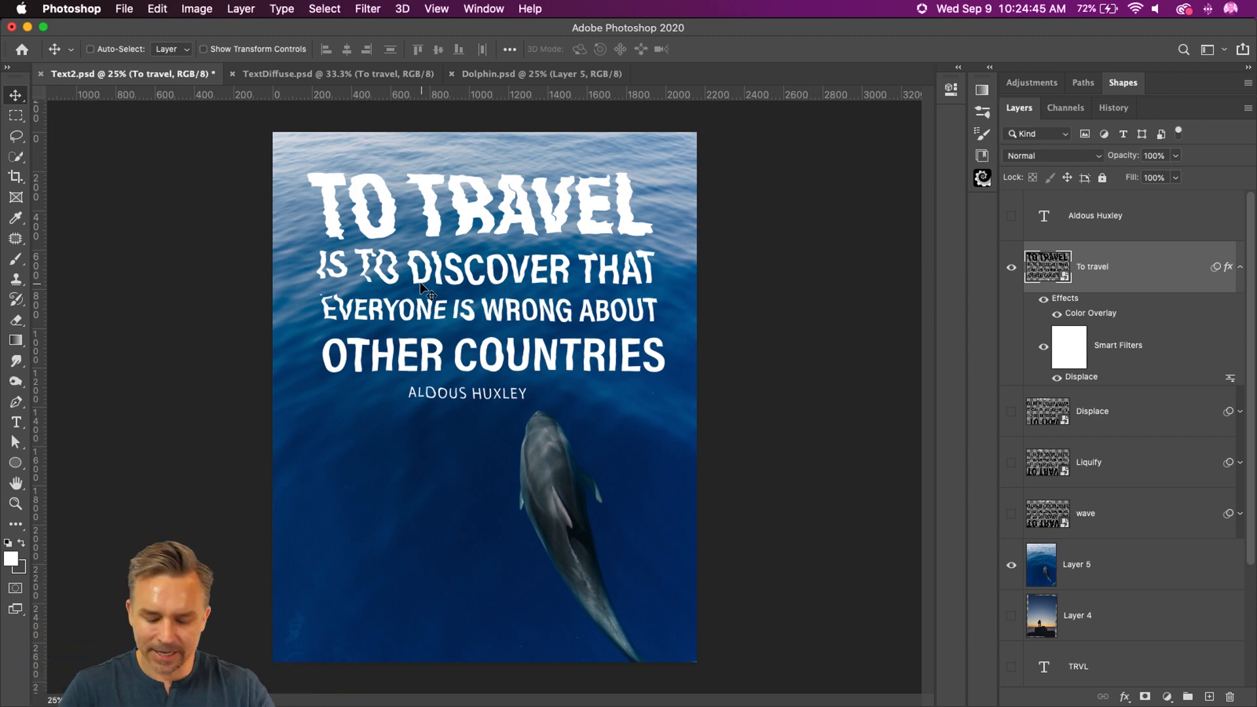
pyautogui.press('super+equal')
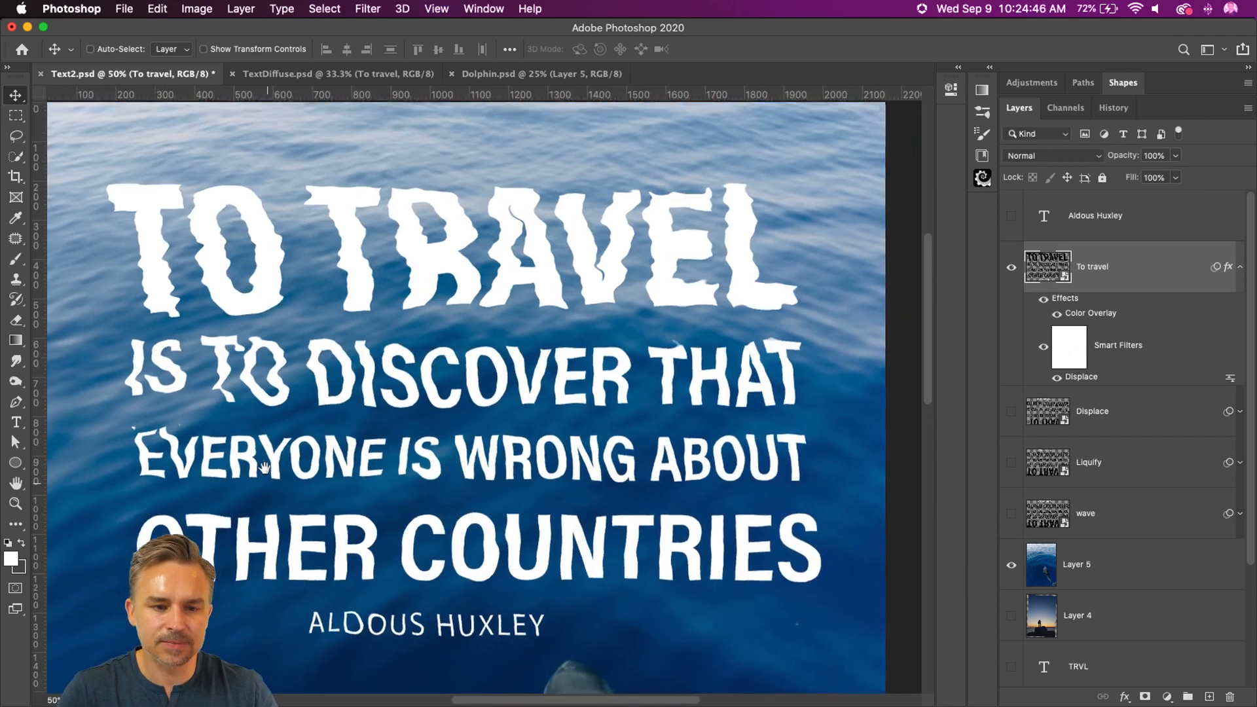
pyautogui.moveTo(264, 467); pyautogui.dragTo(269, 460)
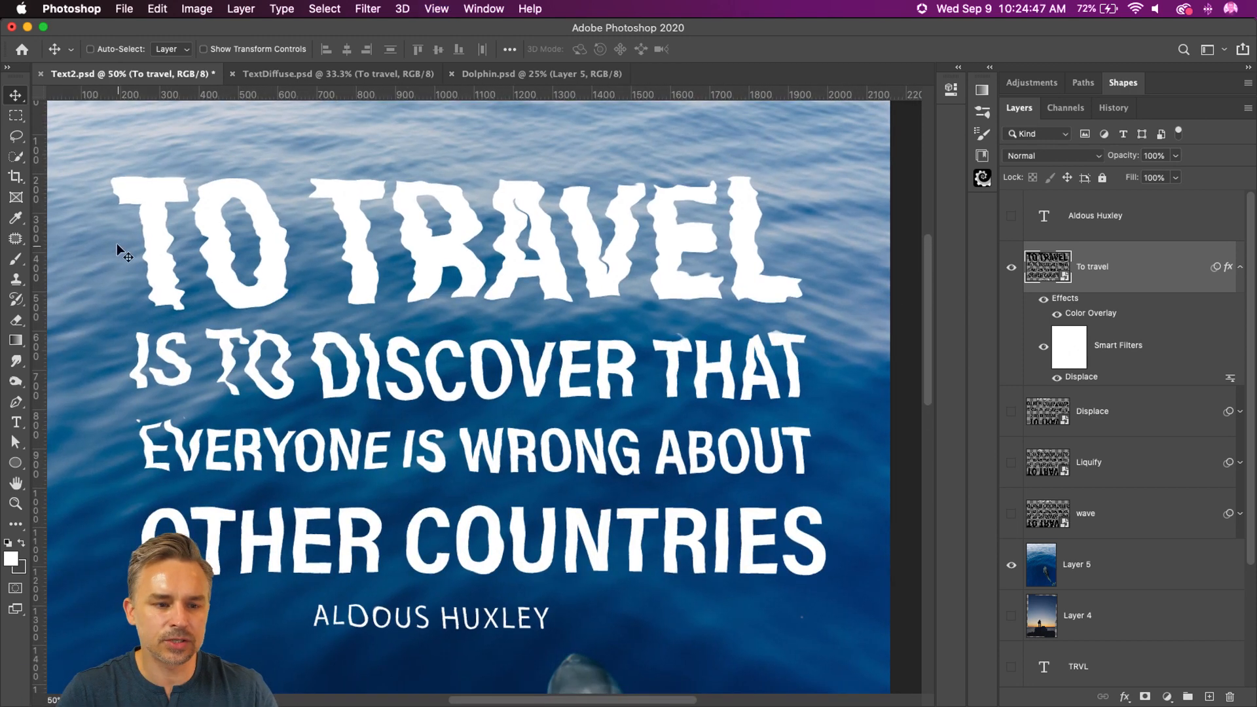
# Step: Reopen the To travel smart object and move all four text layers down together by about 62 px
pyautogui.doubleClick(1050, 270)
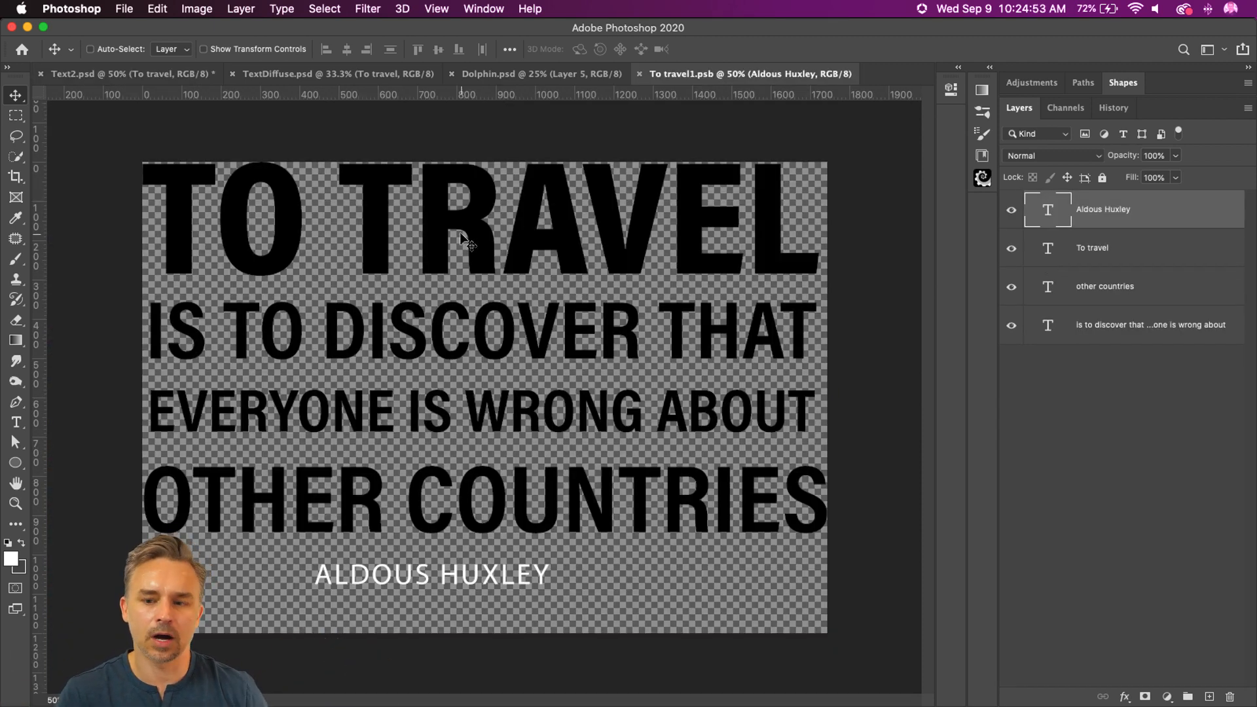
pyautogui.keyDown('shift'); pyautogui.click(1080, 336); pyautogui.keyUp('shift')
pyautogui.hotkey('shift', 'Down')
pyautogui.hotkey('shift', 'Down')
pyautogui.hotkey('shift', 'Down')
pyautogui.hotkey('shift', 'Down')
pyautogui.hotkey('shift', 'Down')
pyautogui.hotkey('shift', 'Down')
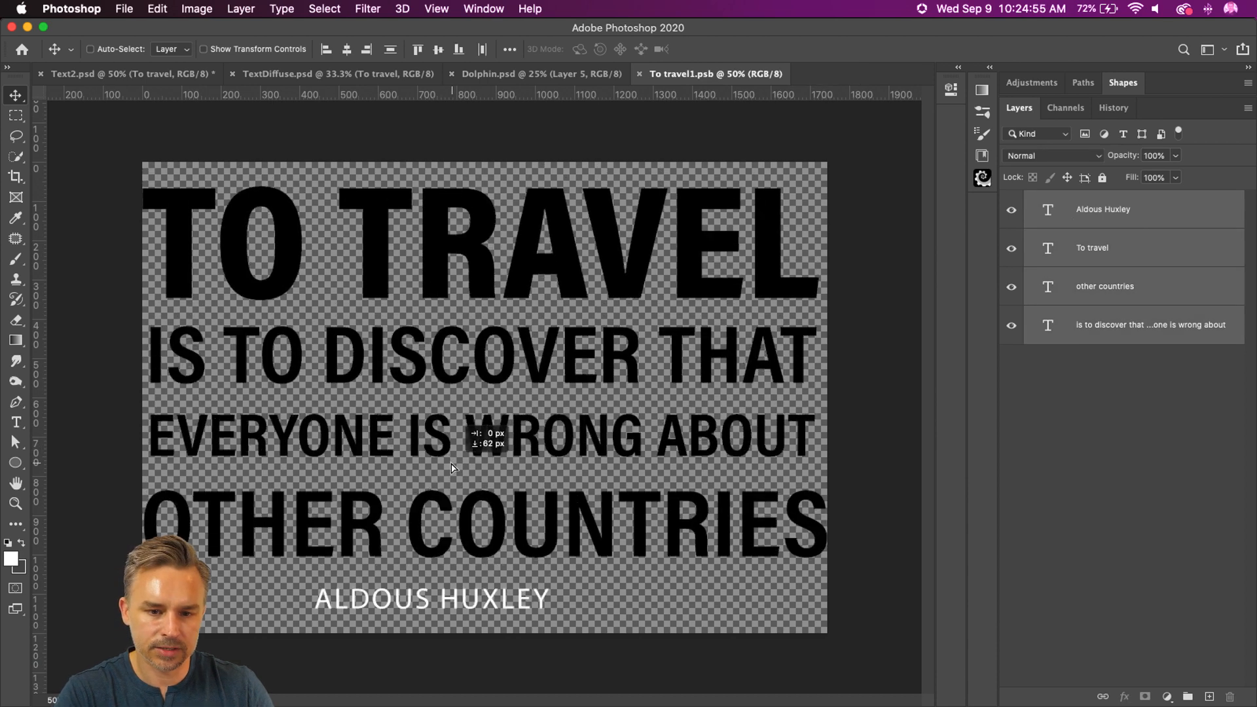
# Step: Move the Aldous Huxley text towards the left edge under OTHER COUNTRIES, and save and close the smart object
pyautogui.click(1077, 254)
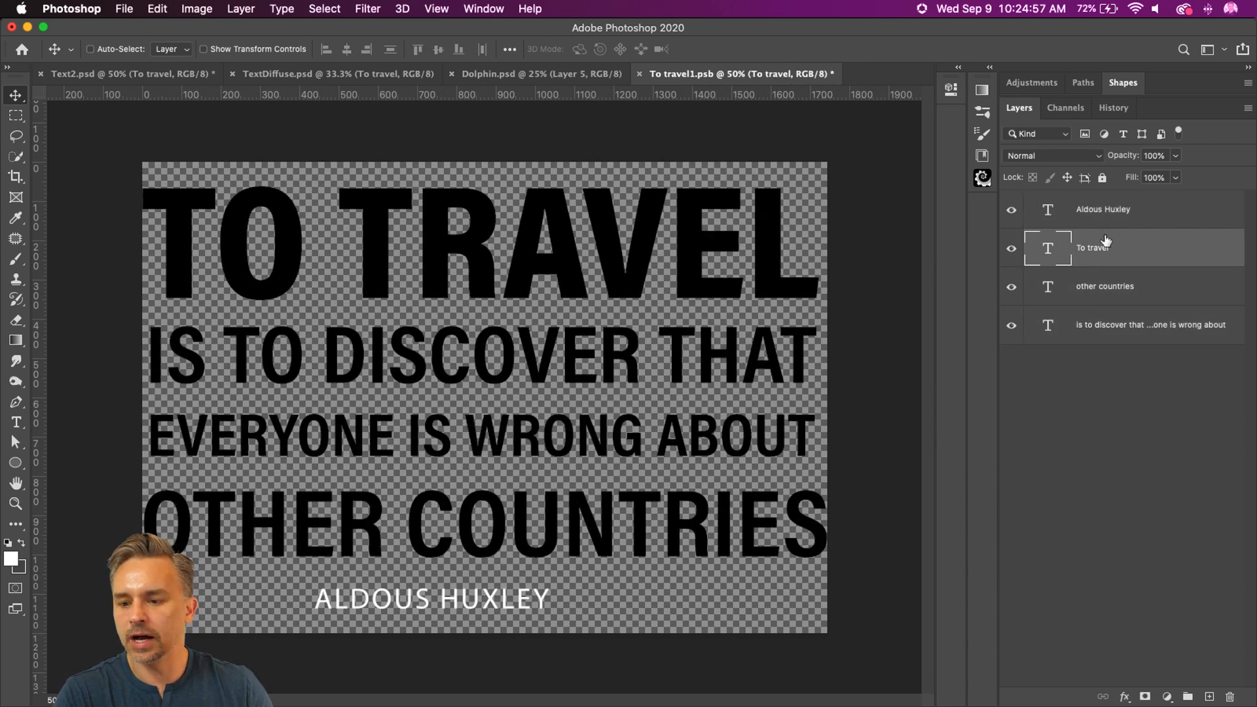
pyautogui.click(1072, 213)
pyautogui.moveTo(501, 504); pyautogui.dragTo(350, 502)
pyautogui.press('super+s')
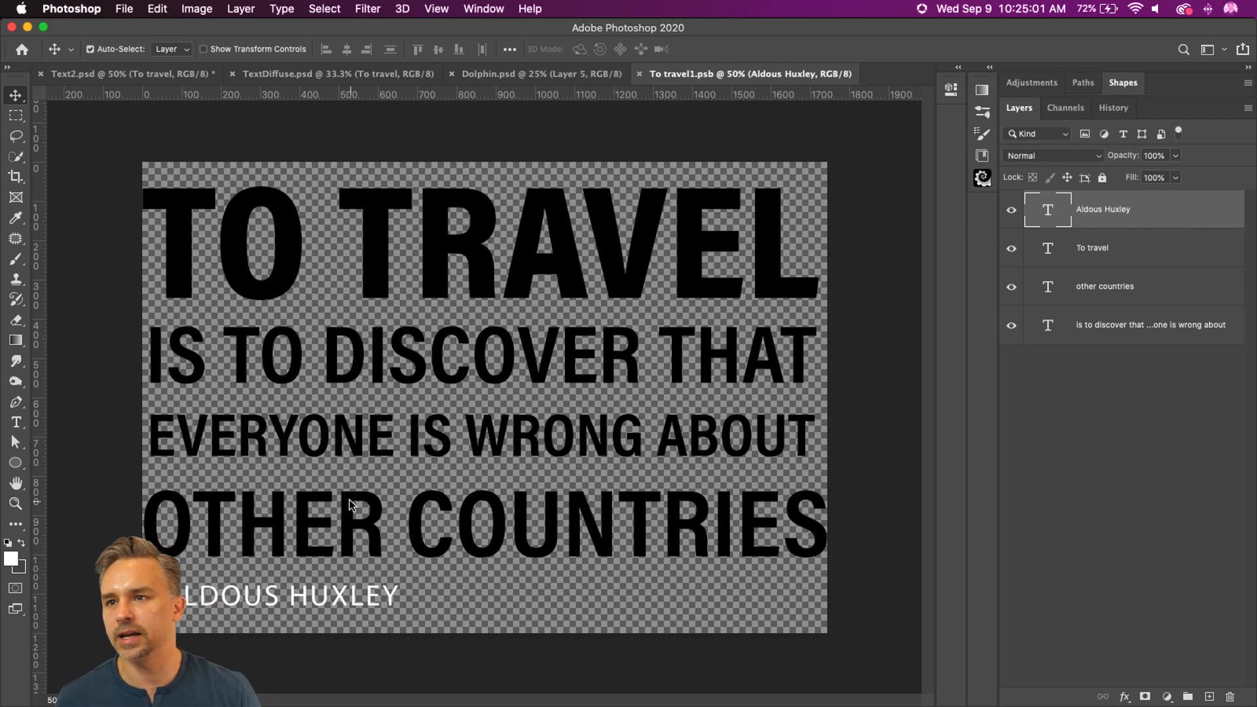
pyautogui.press('super+w')
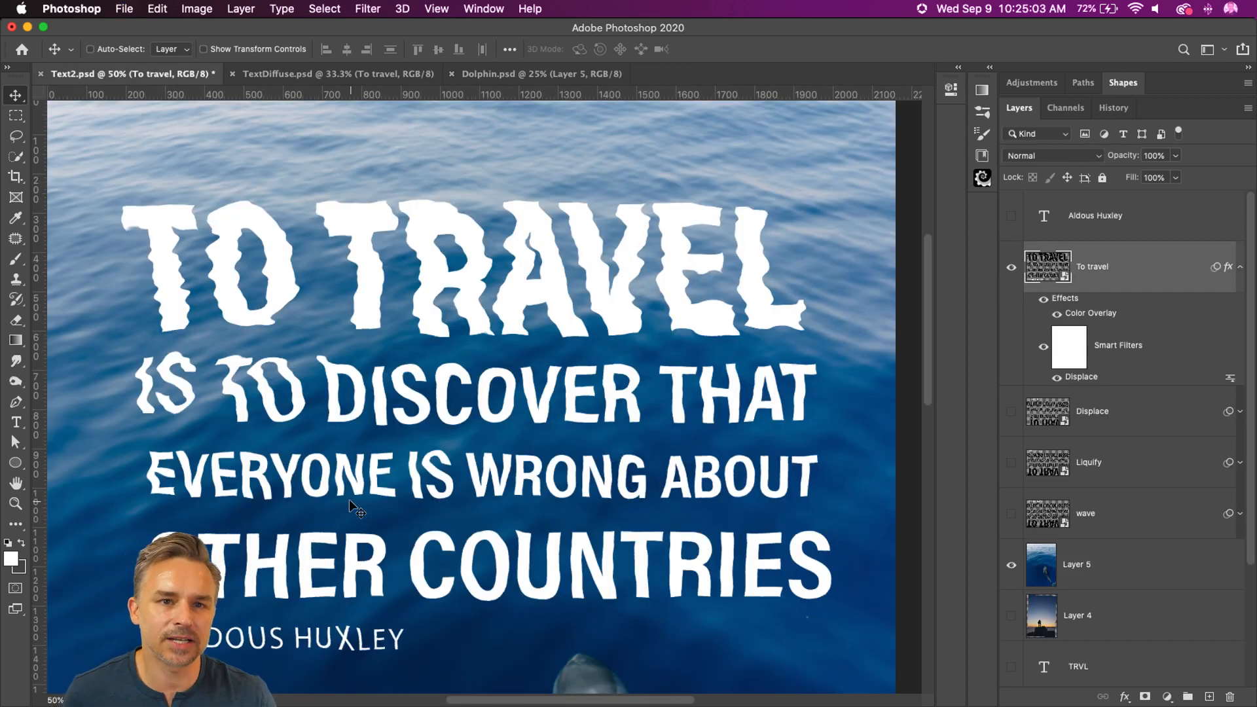
# Step: Quick-export the Text2.psd composition as Text2.jpg to the Desktop
pyautogui.press('super+minus')
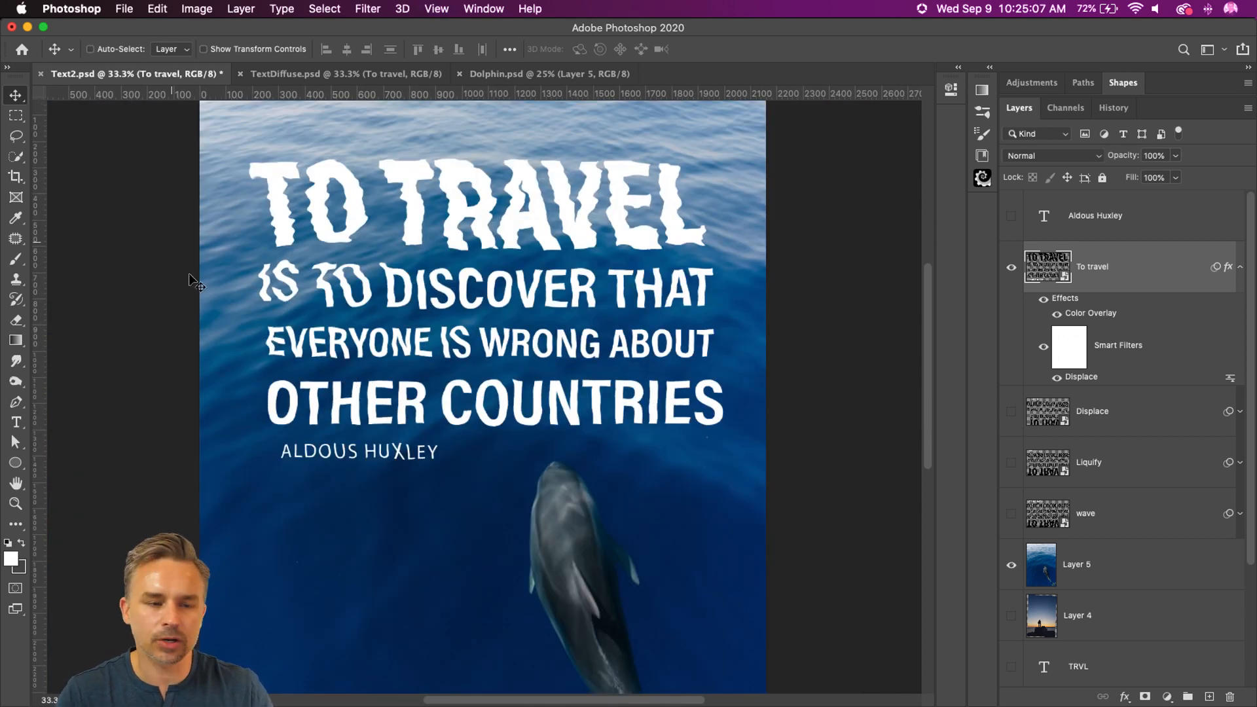
pyautogui.click(121, 8)
pyautogui.moveTo(203, 227)
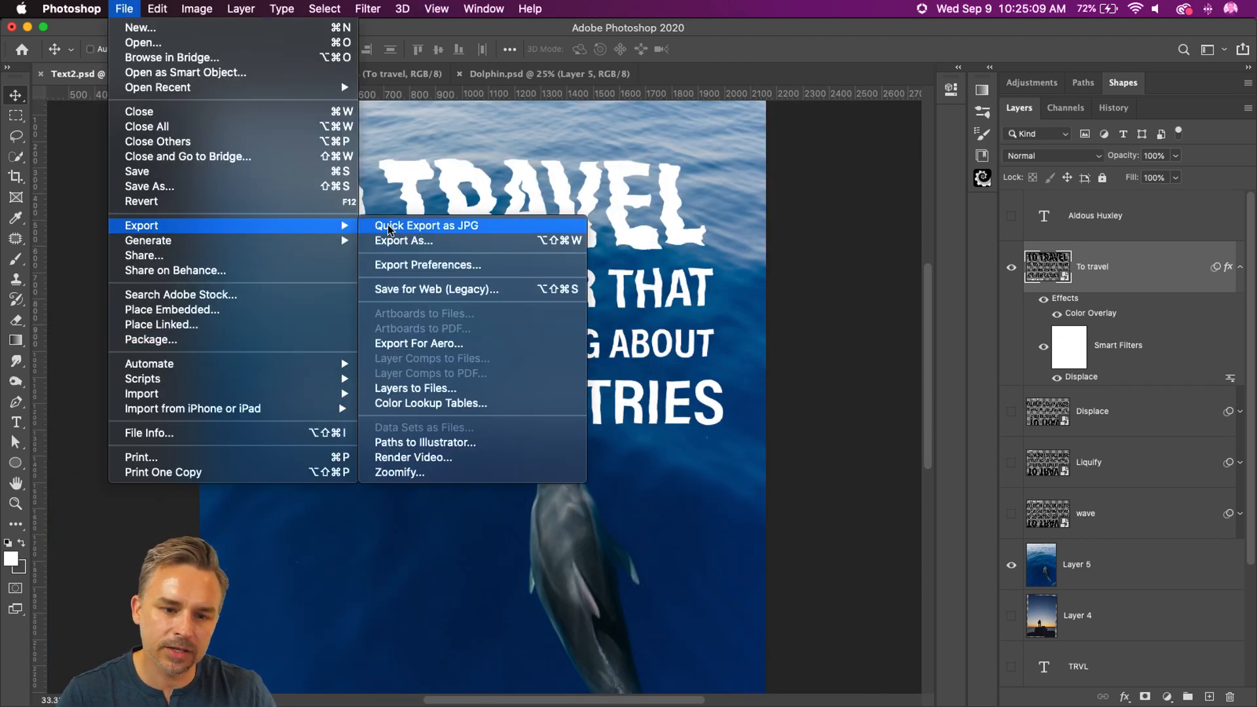
pyautogui.click(415, 225)
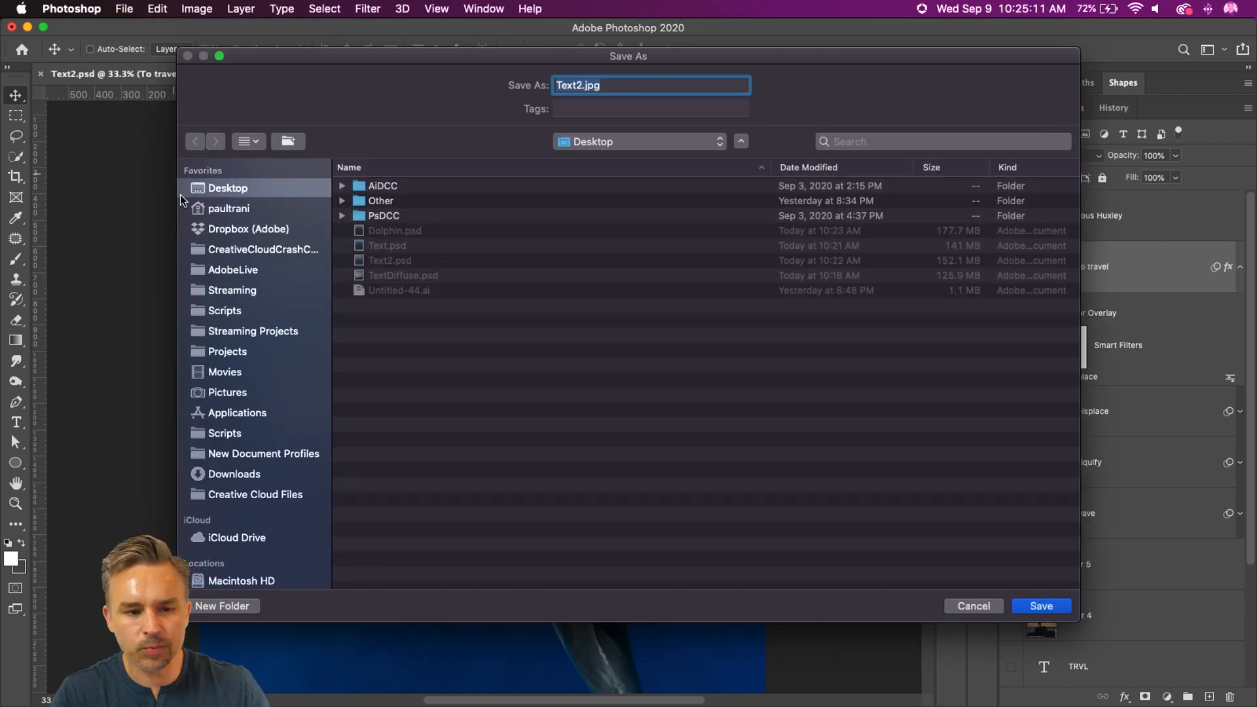
pyautogui.press('Return')
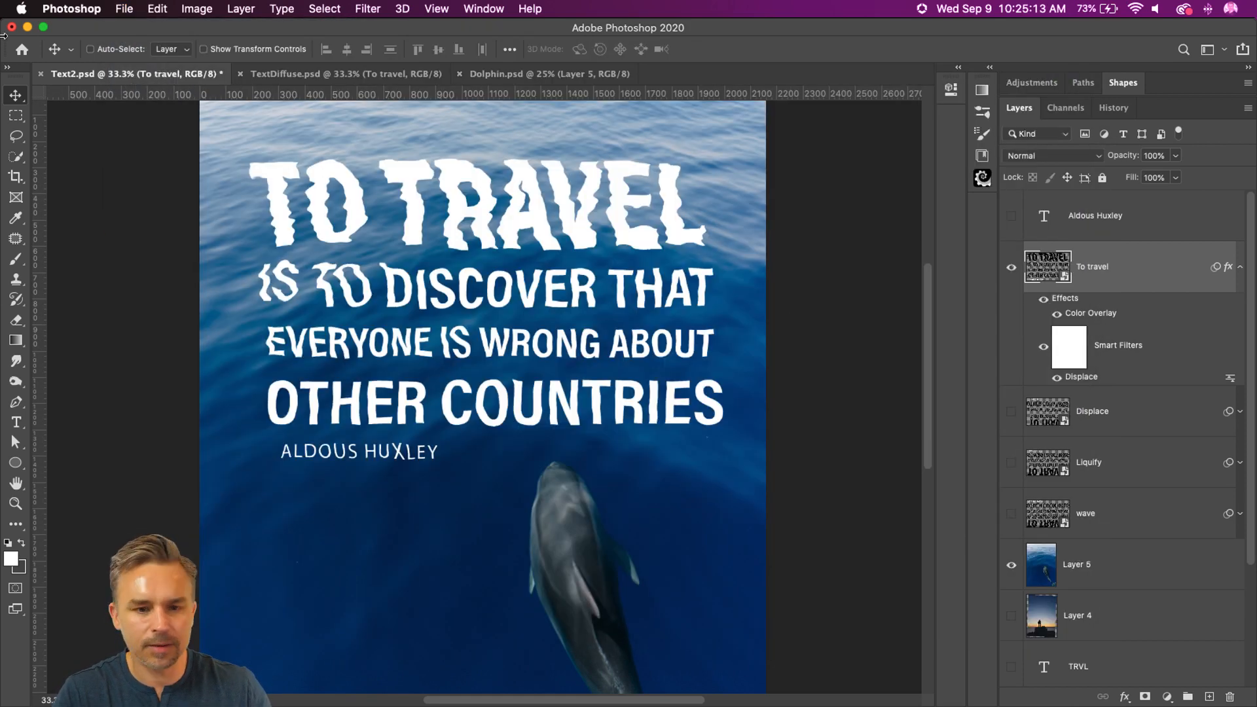
# Step: Minimise Photoshop, switch to Discord, and attach Text2.jpg from the desktop to the current-challenge channel
pyautogui.click(27, 26)
pyautogui.moveTo(876, 705)
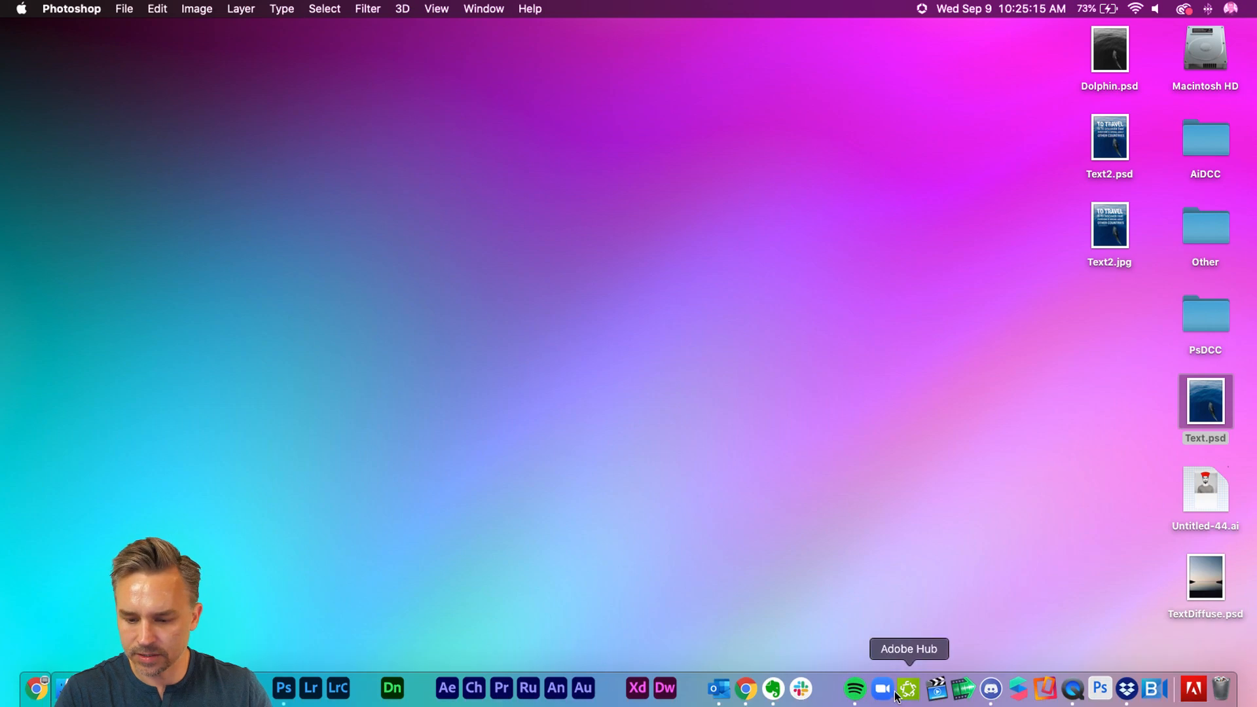
pyautogui.click(991, 688)
pyautogui.moveTo(1108, 142); pyautogui.dragTo(916, 131)
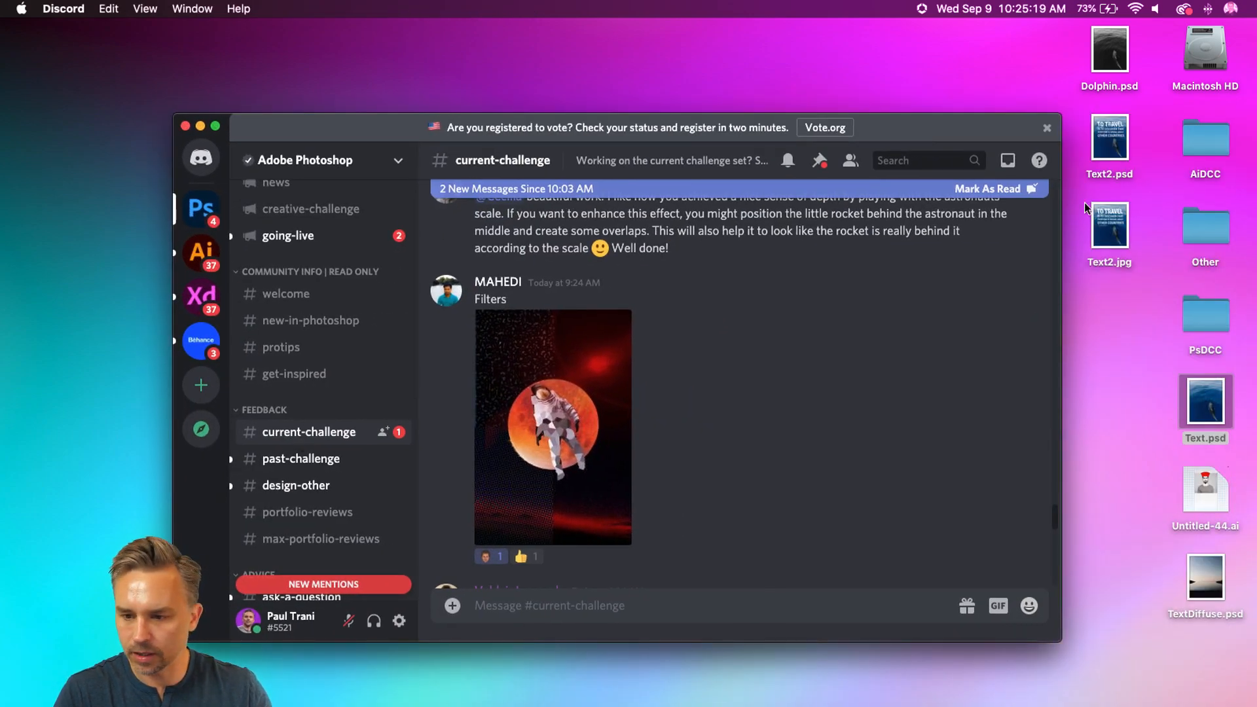
pyautogui.moveTo(1110, 226); pyautogui.dragTo(509, 335)
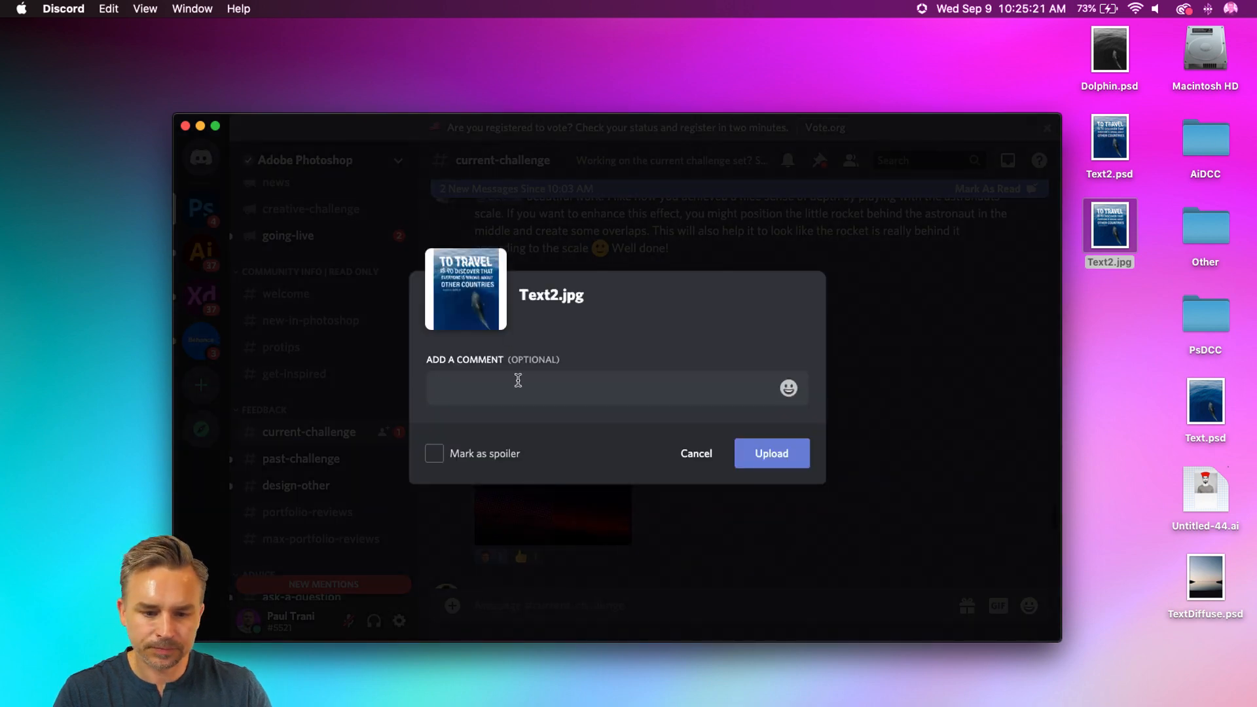
# Step: Add the comment "Travel (distorting text)" to the Text2.jpg attachment and upload it
pyautogui.write('Travel')
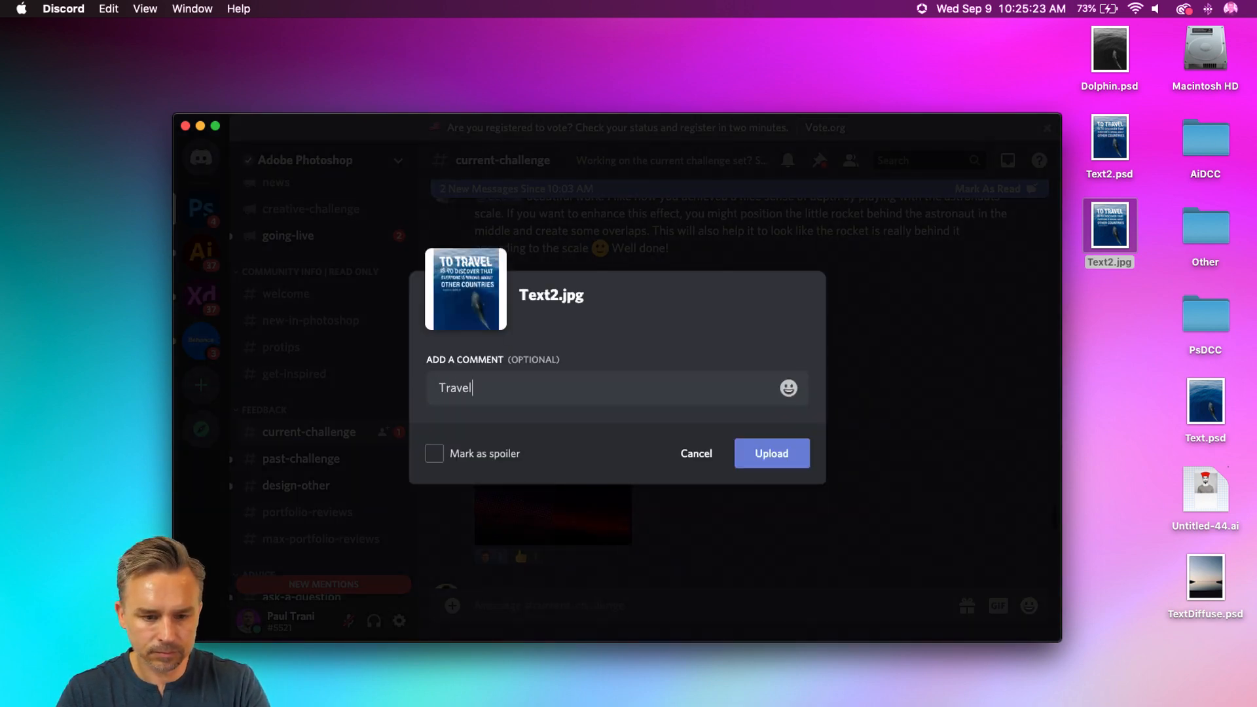
pyautogui.write(' (distorting')
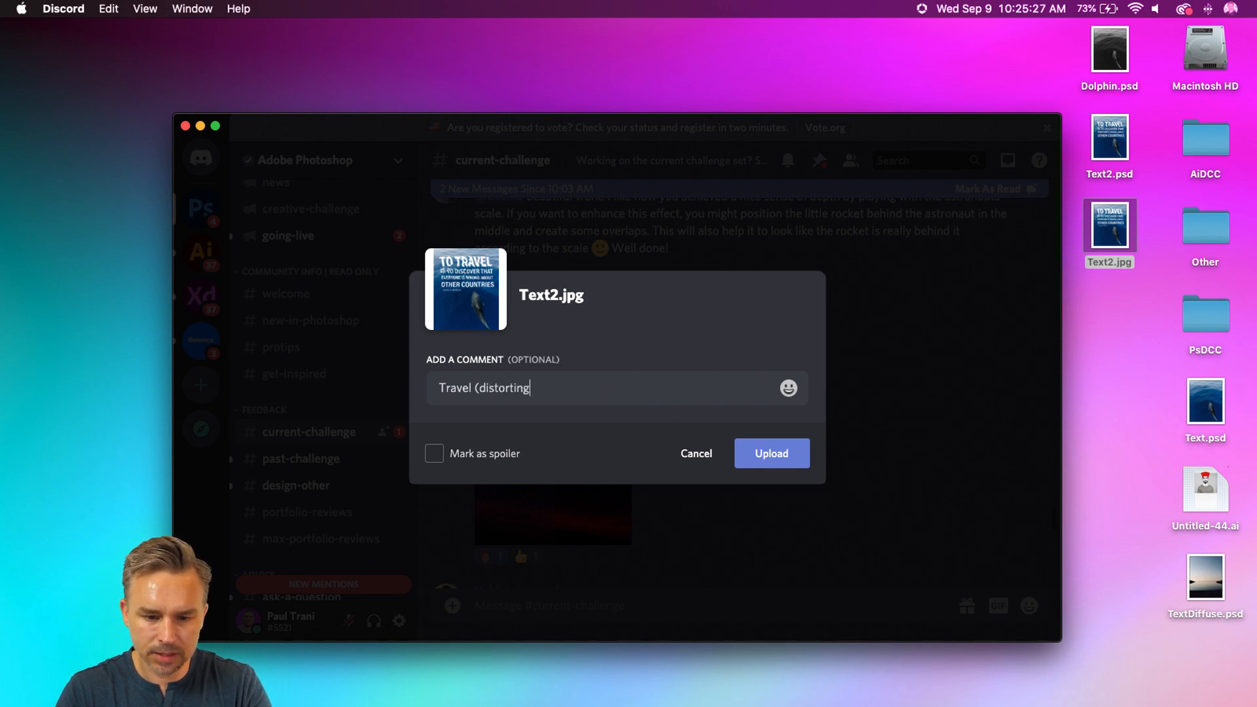
pyautogui.write(' text)')
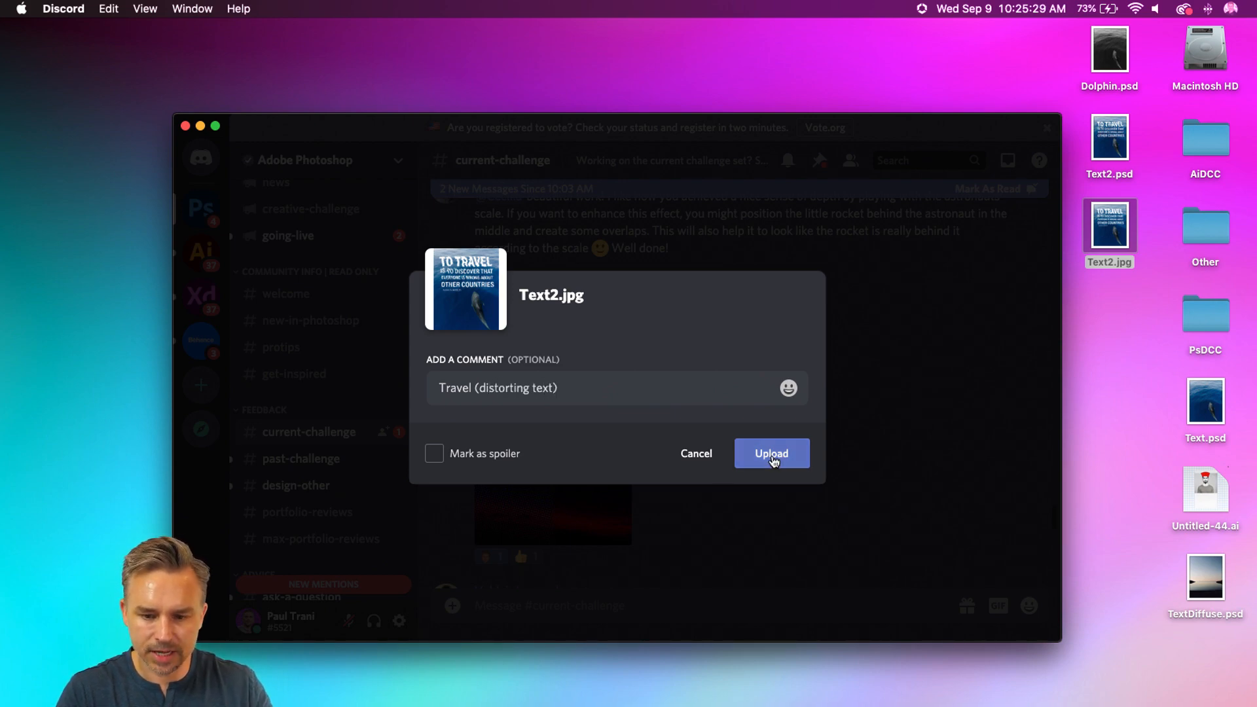
pyautogui.click(773, 454)
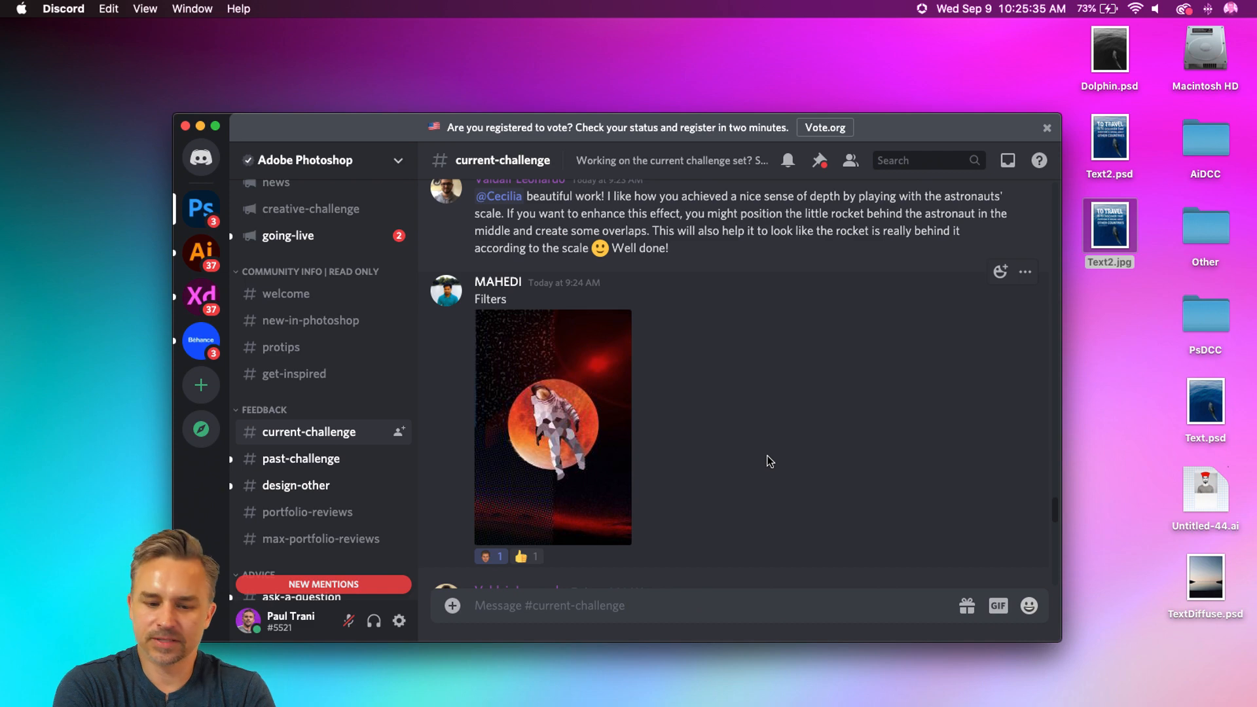
# Step: Check the posted image in the current-challenge channel, minimise Discord, and switch back to Photoshop
pyautogui.scroll(-20, 767, 462)
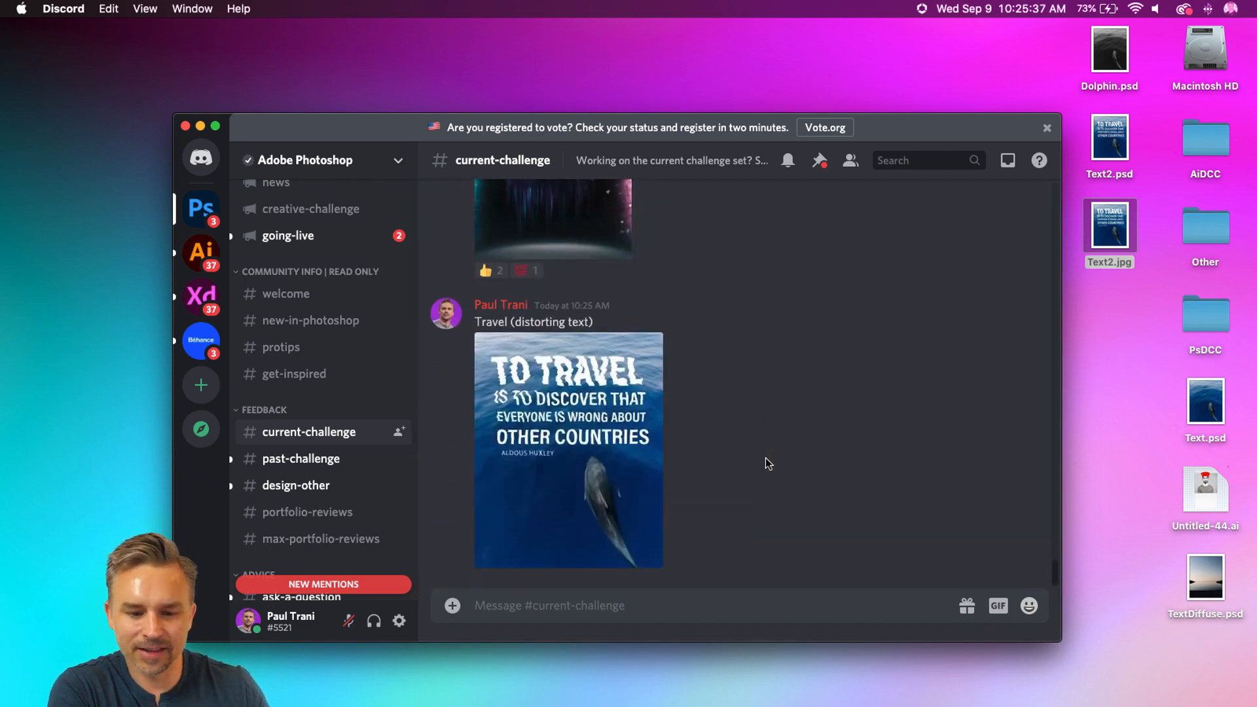
pyautogui.click(201, 126)
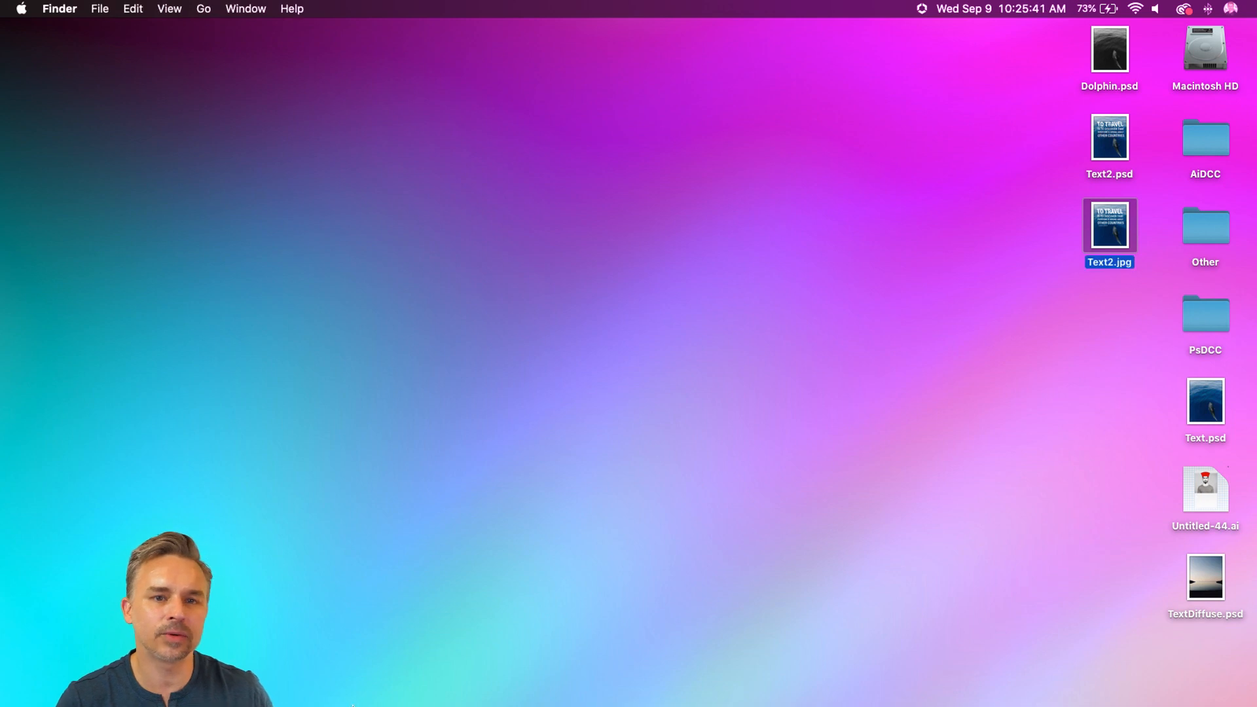
pyautogui.moveTo(371, 702)
pyautogui.click(284, 687)
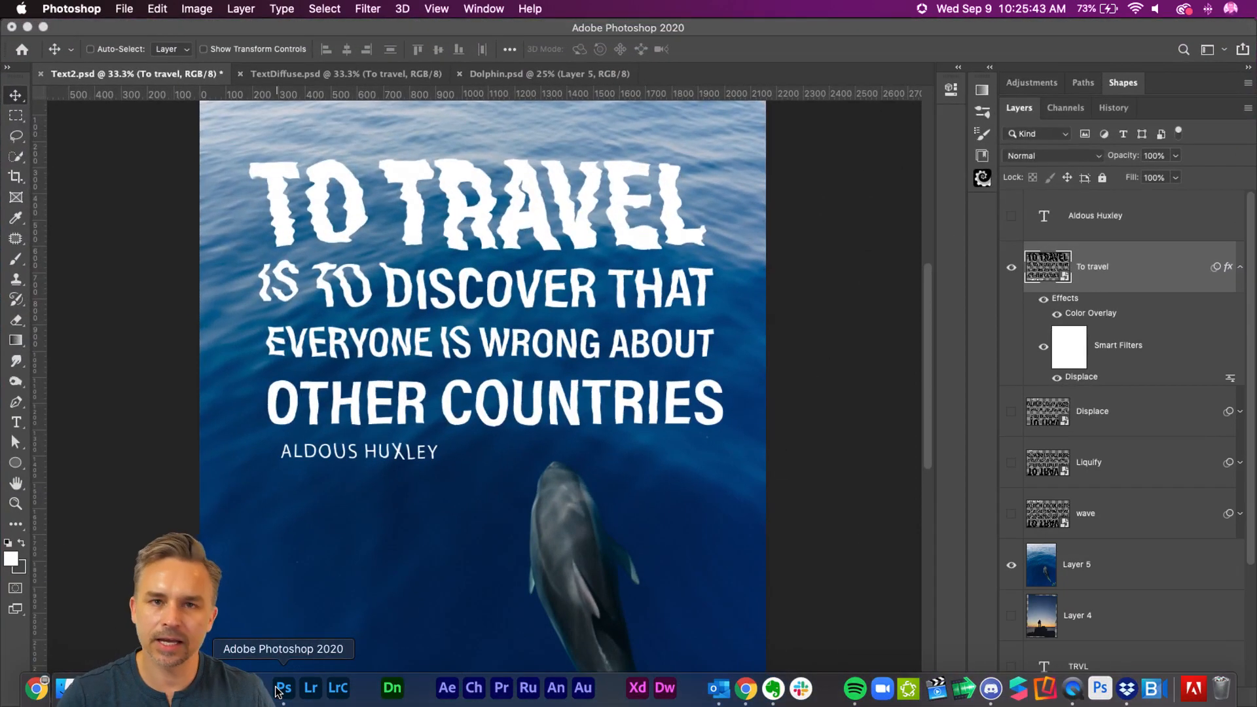